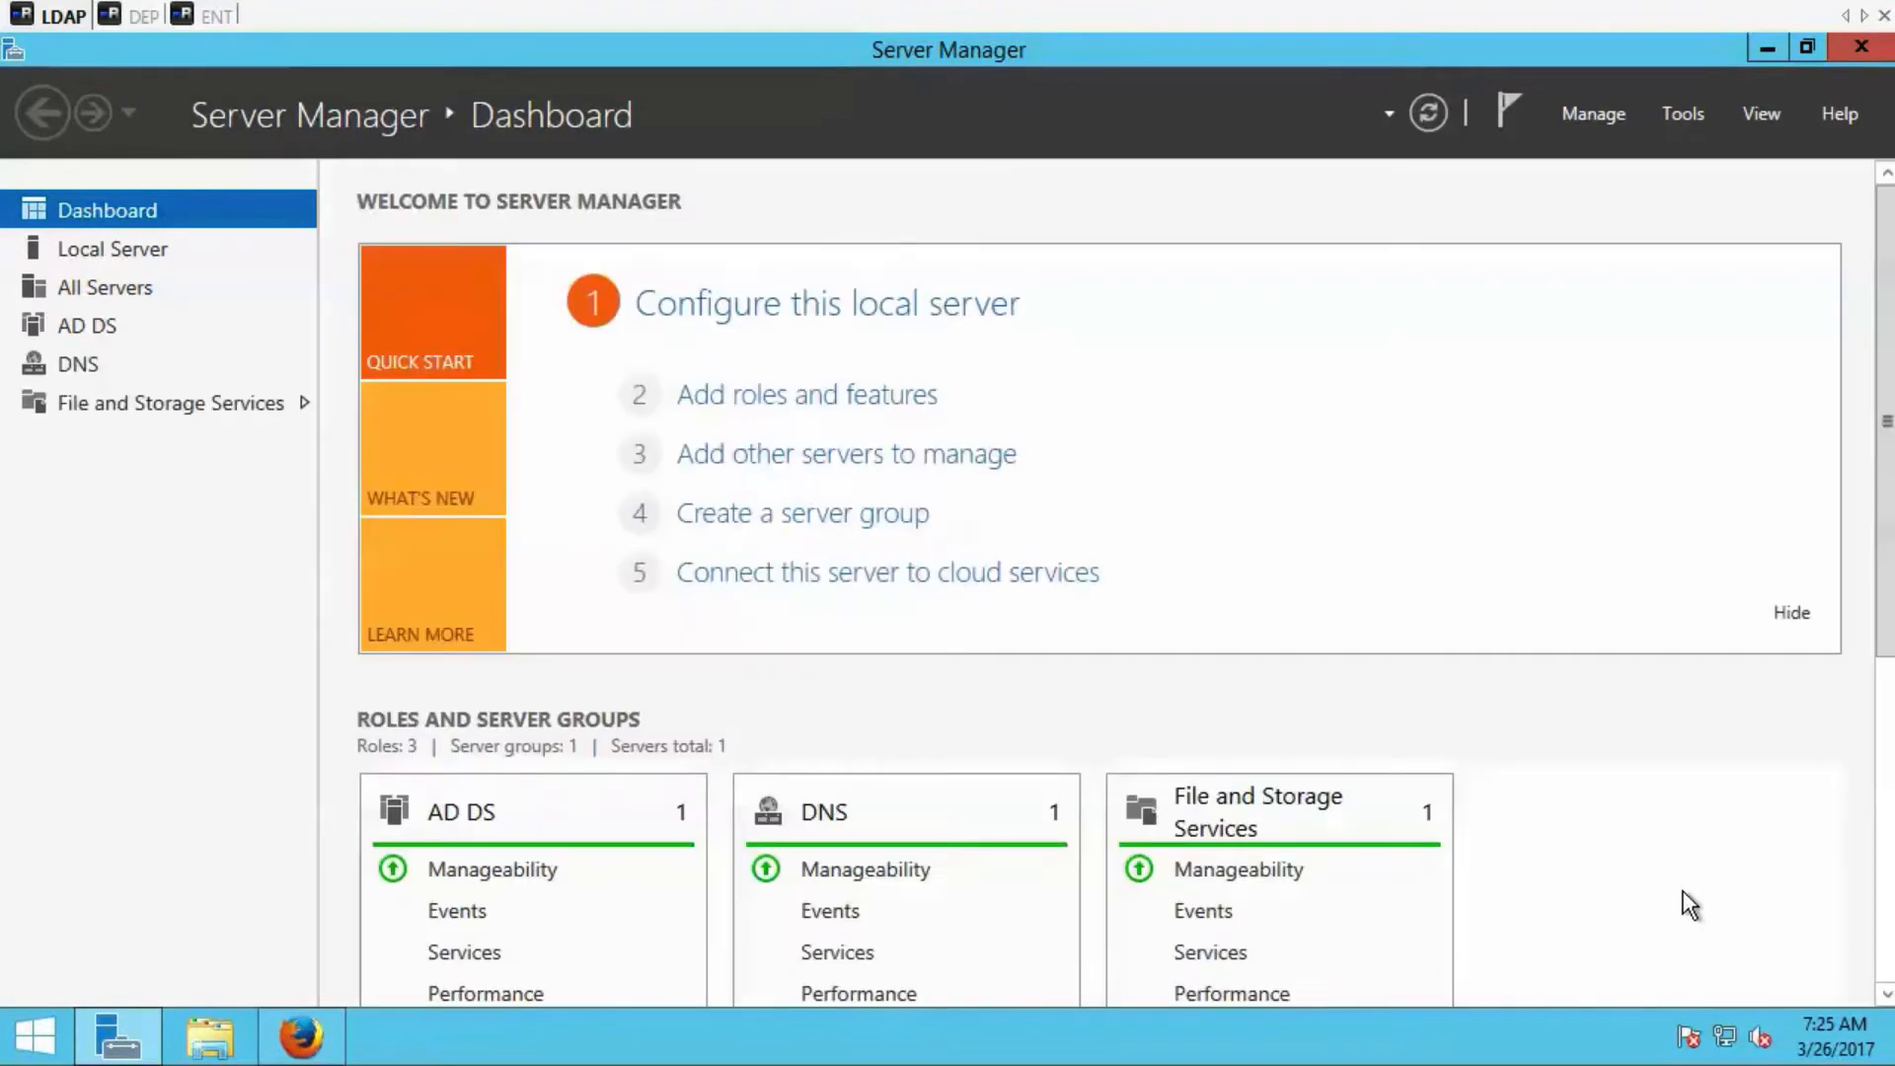
Go from the Server Manager dashboard to the AD DS server page and launch Active Directory Administrative Center.
{"action": "left_click", "coordinate": [1886, 997]}
{"action": "left_click", "coordinate": [1887, 996]}
{"action": "left_click", "coordinate": [1887, 996]}
{"action": "left_click", "coordinate": [1888, 996]}
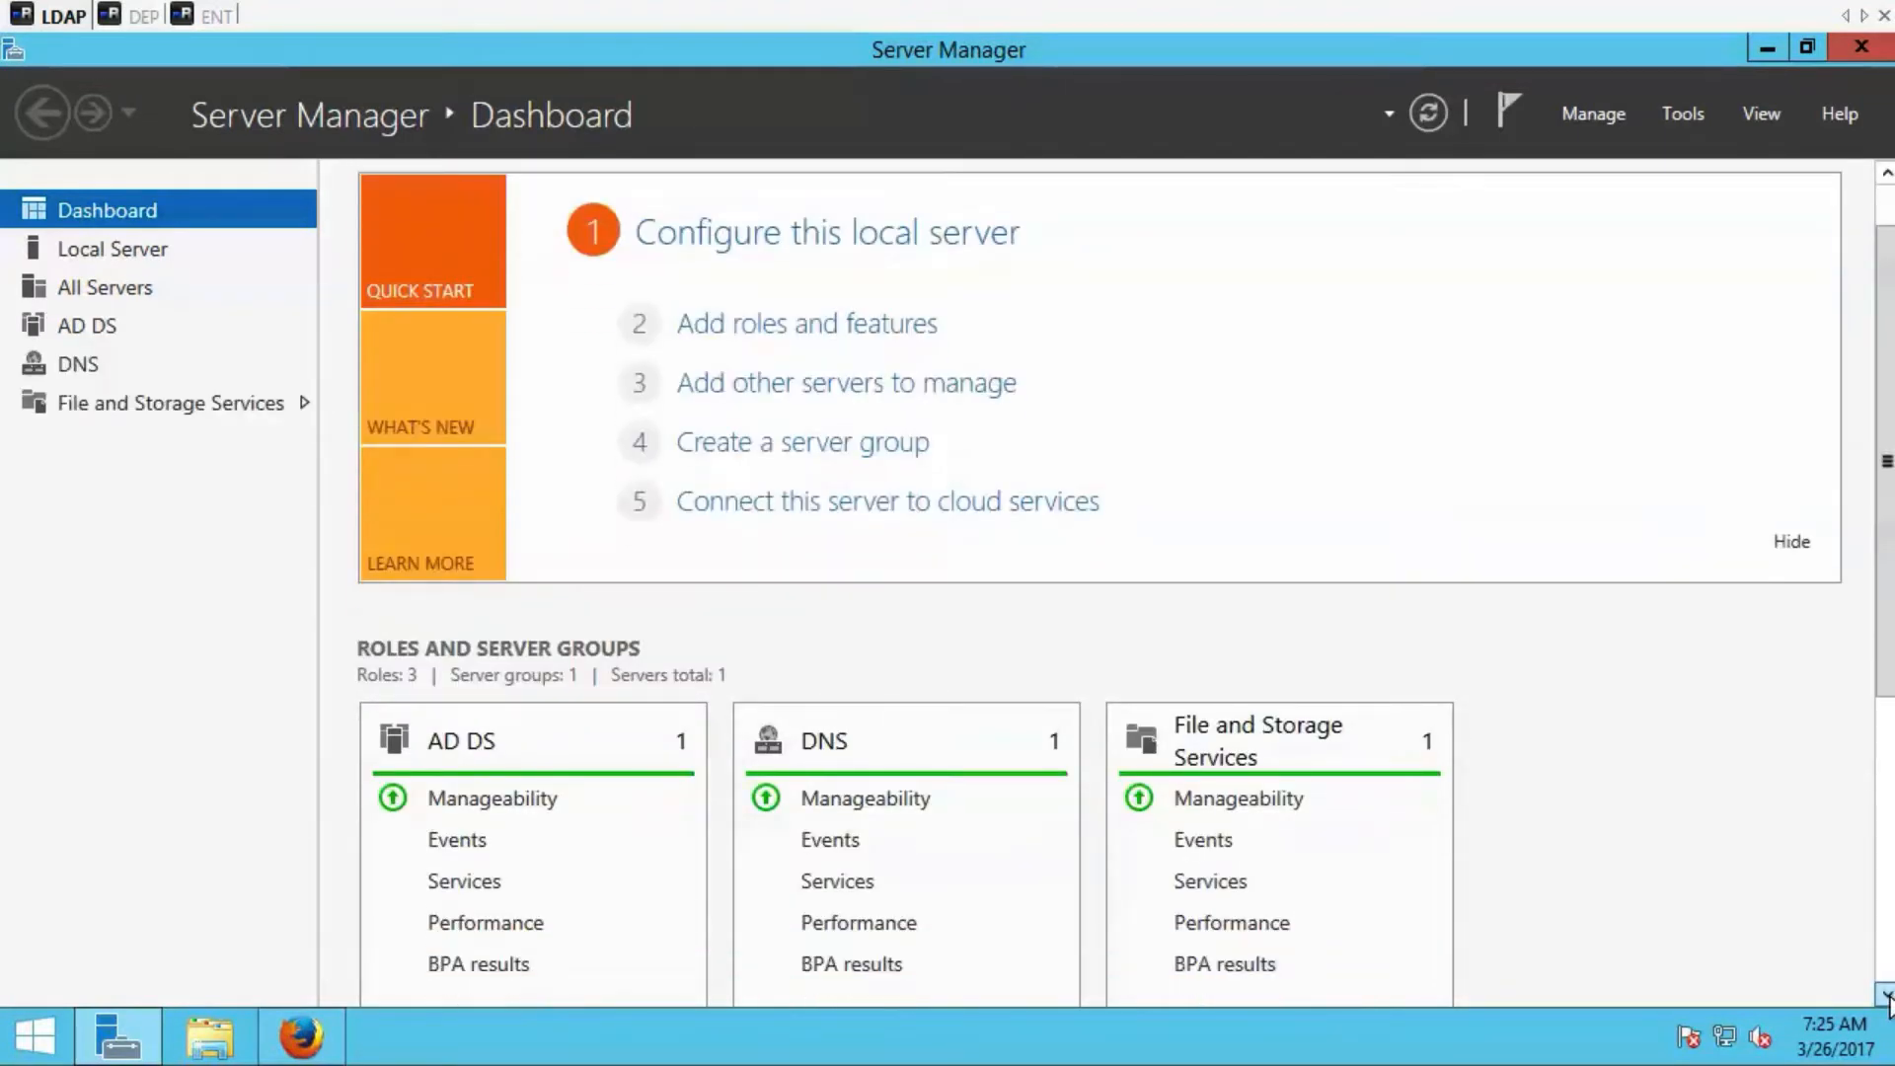
{"action": "left_click", "coordinate": [1887, 996]}
{"action": "left_click", "coordinate": [1887, 996]}
{"action": "left_click", "coordinate": [1887, 996]}
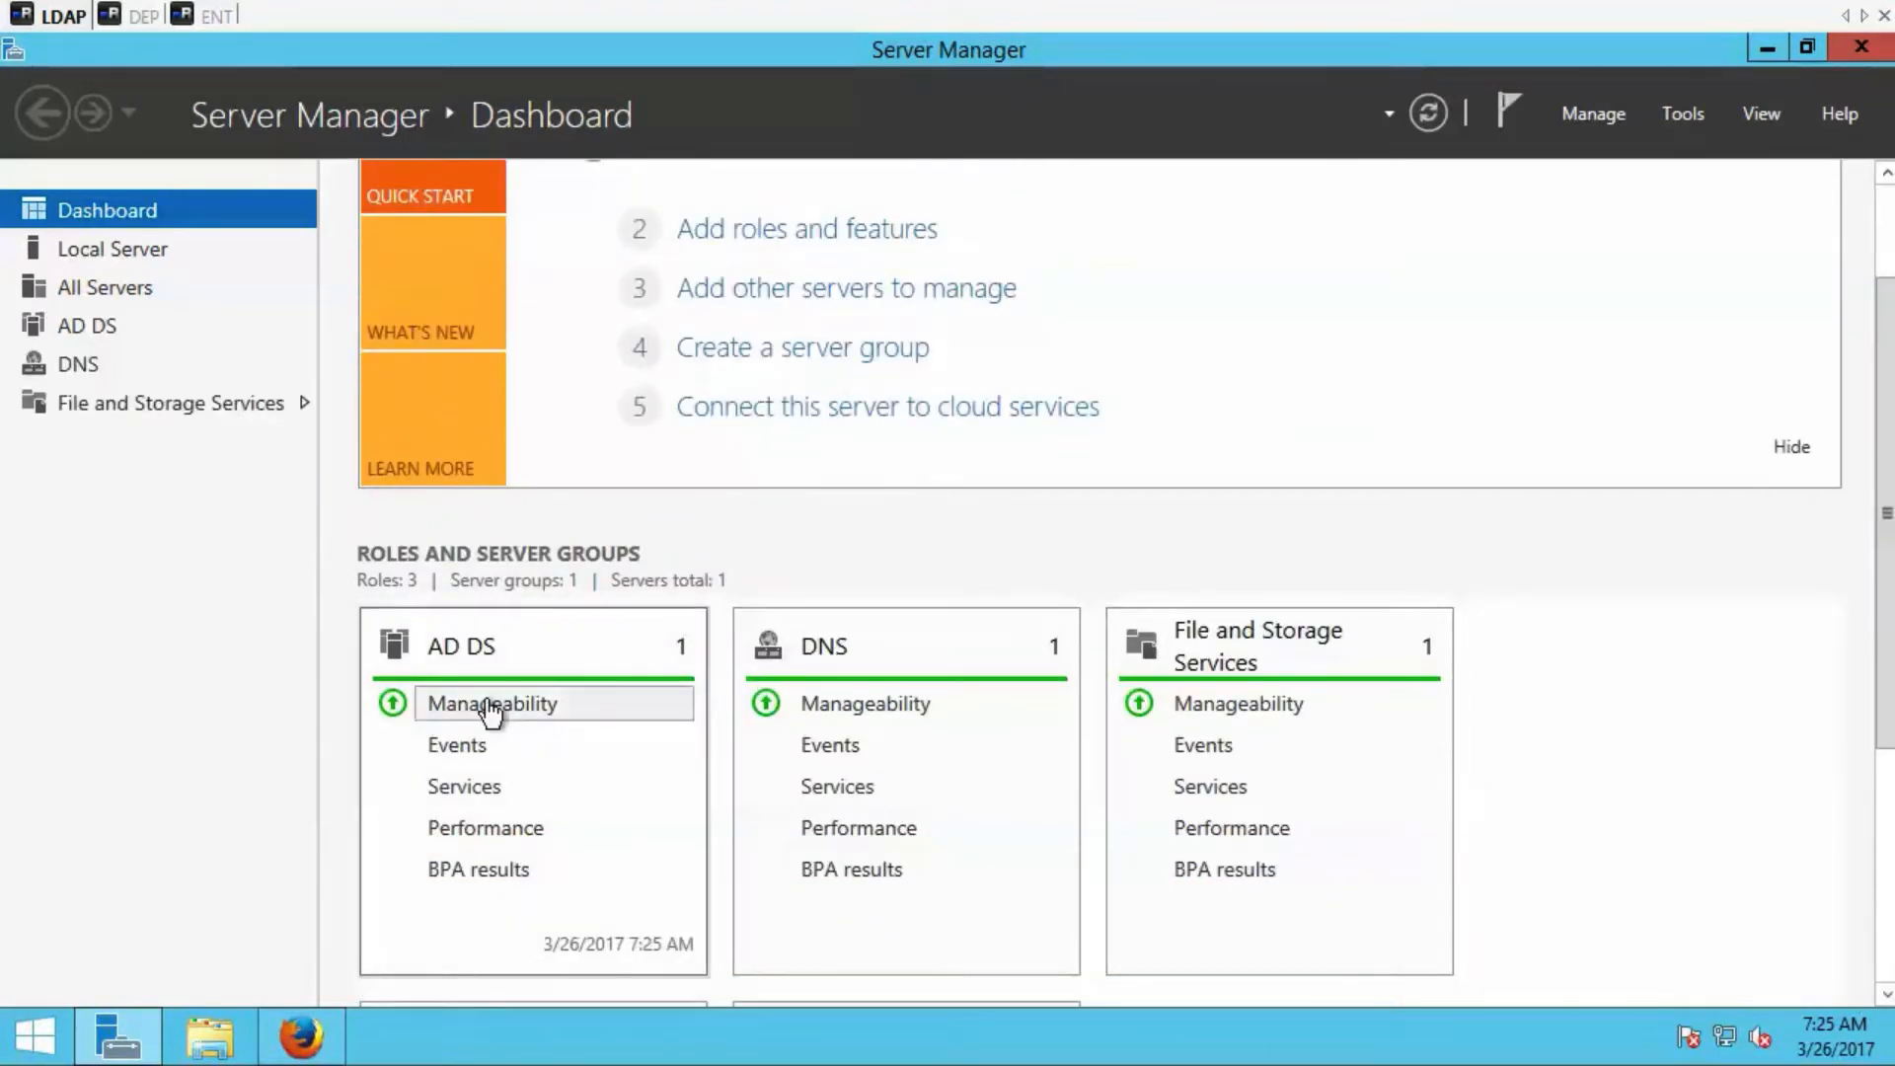
{"action": "left_click", "coordinate": [97, 334]}
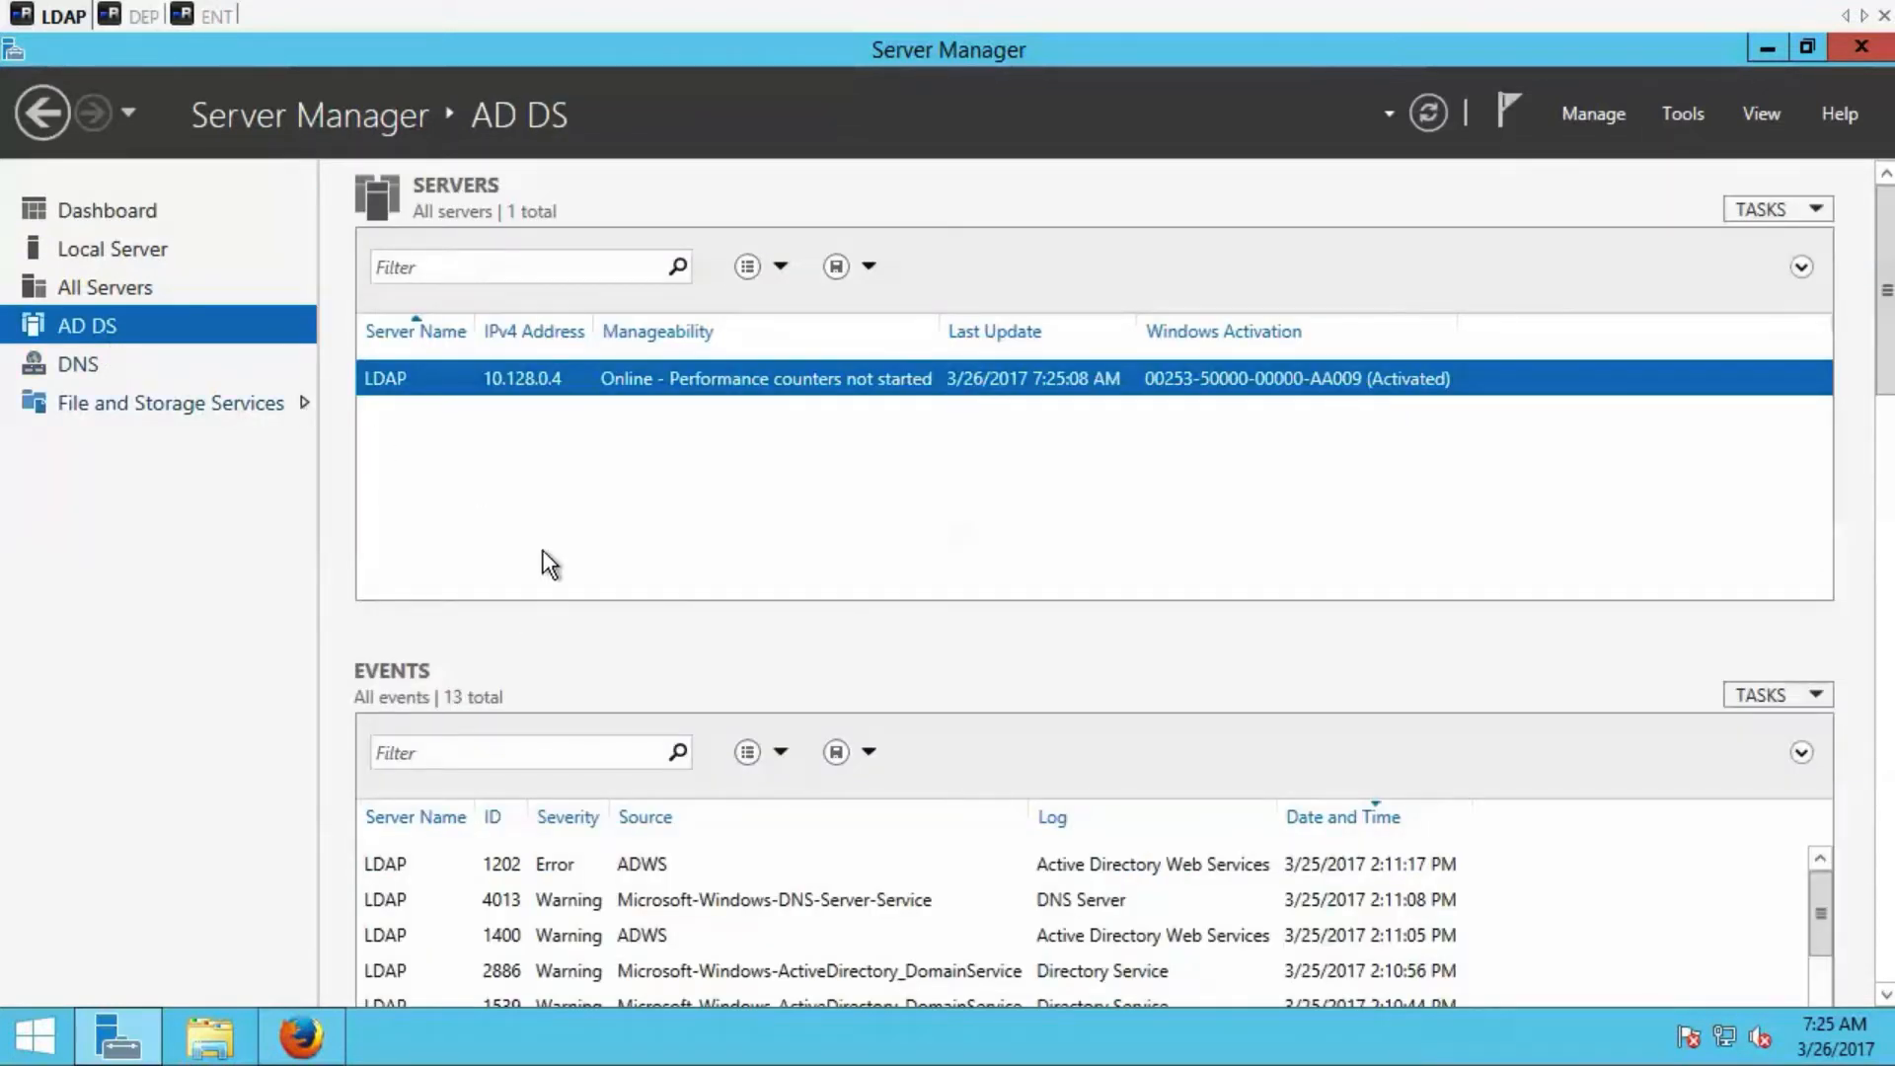
{"action": "left_click", "coordinate": [1678, 115]}
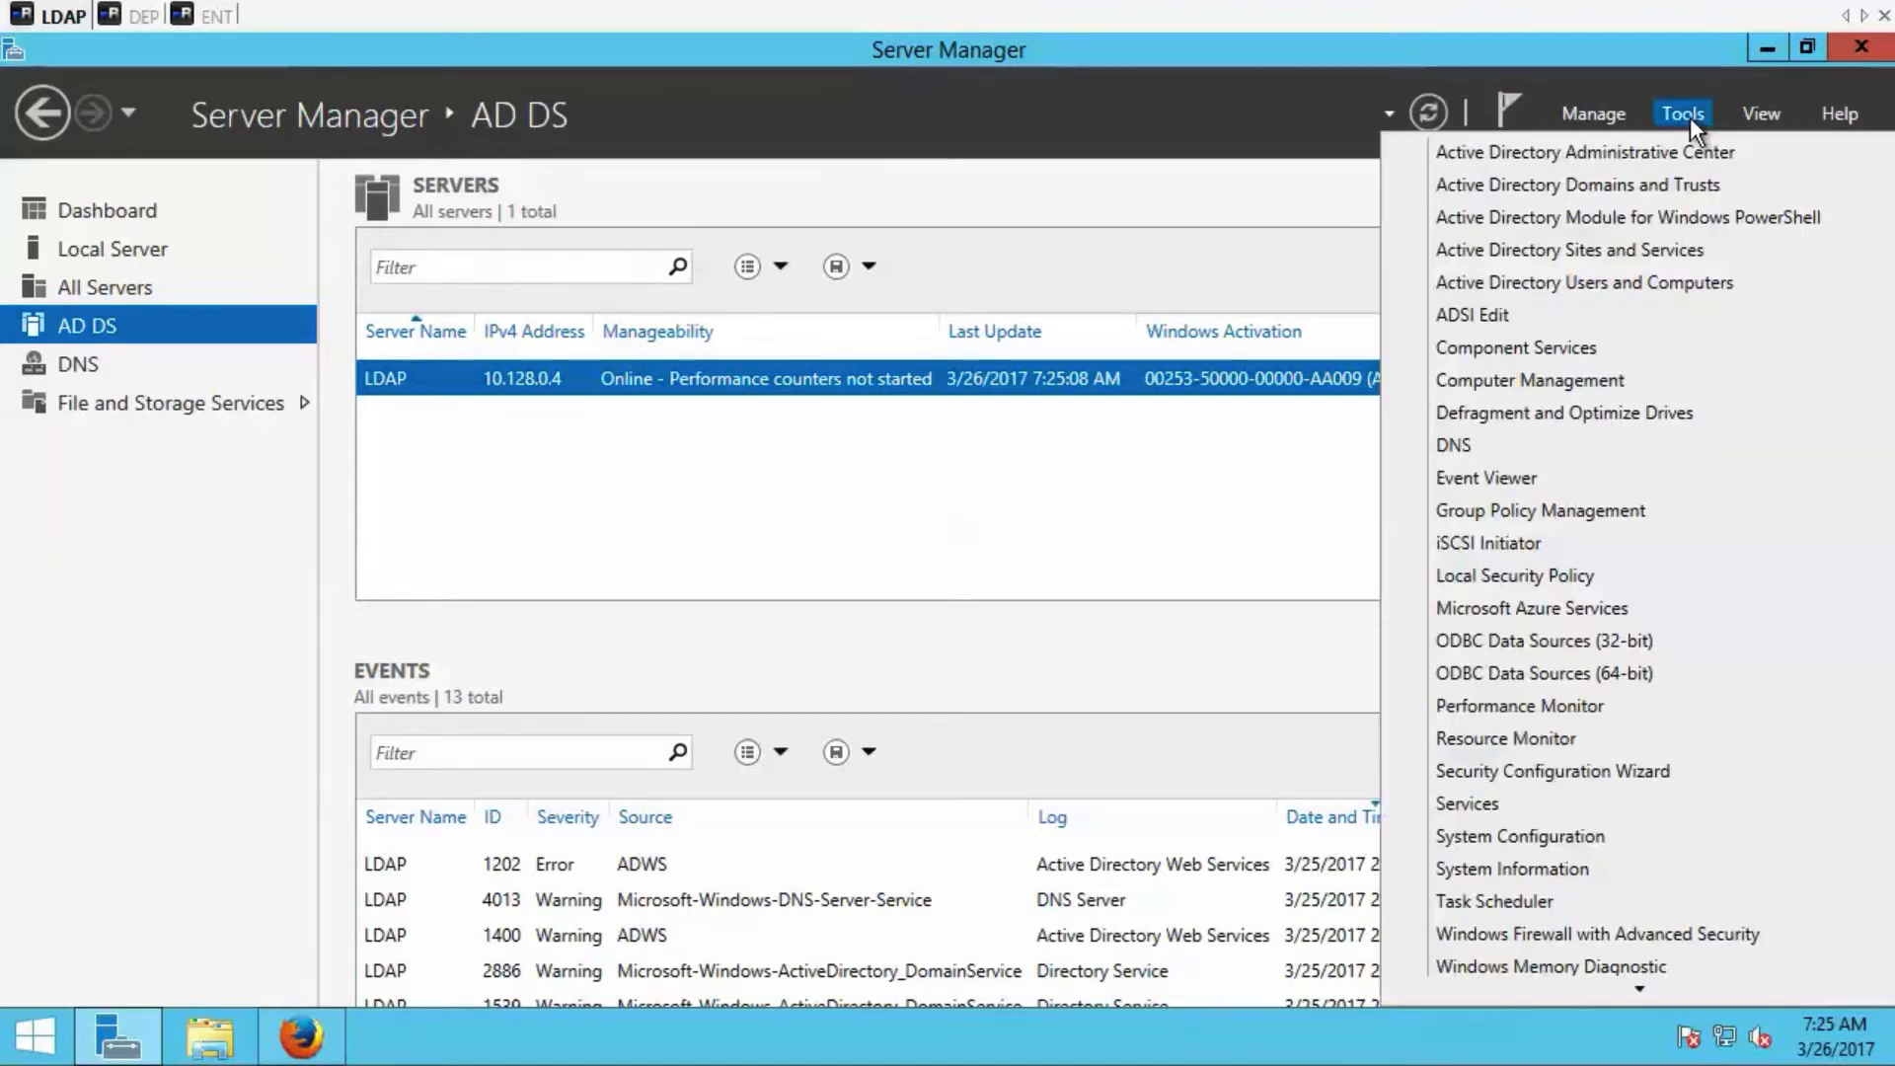
{"action": "left_click", "coordinate": [1655, 153]}
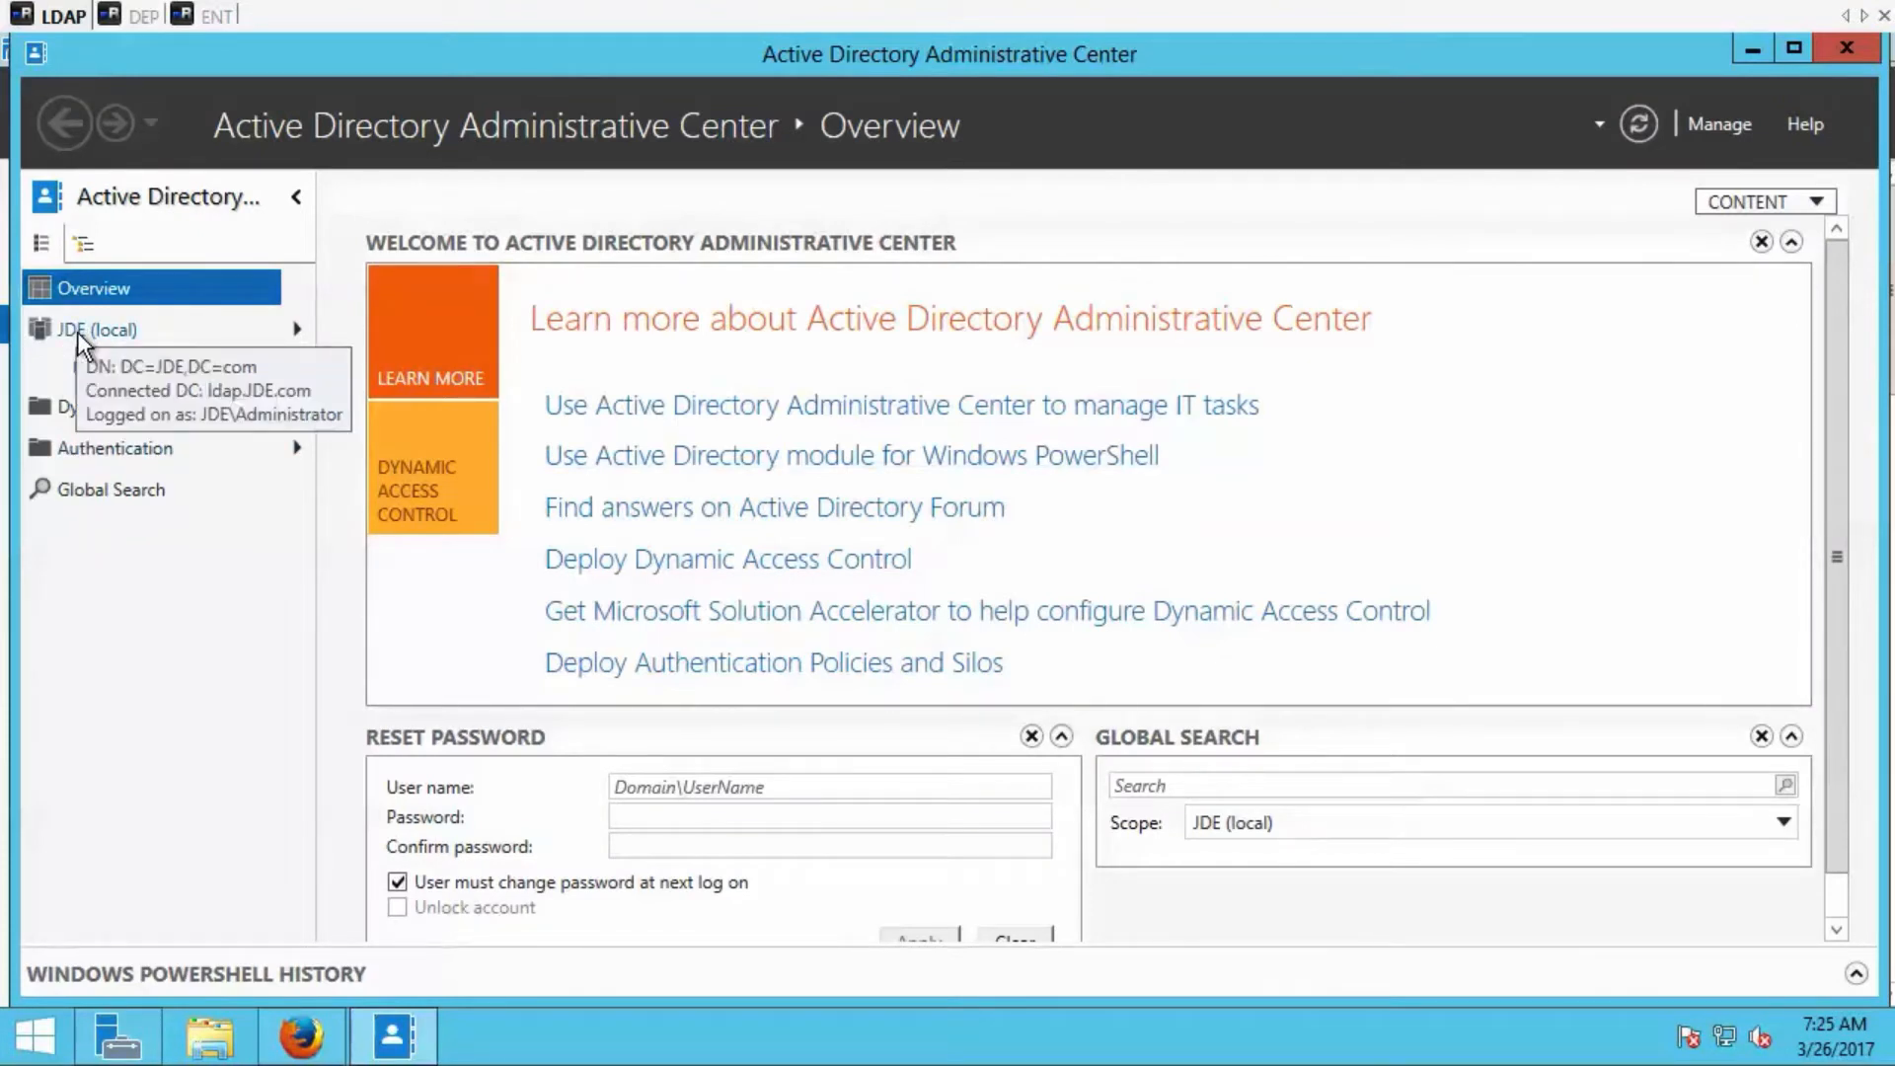
Open the JDE user in the JDE (local) Users container, review its Member Of section, and minimize its properties window.
{"action": "left_click", "coordinate": [79, 335]}
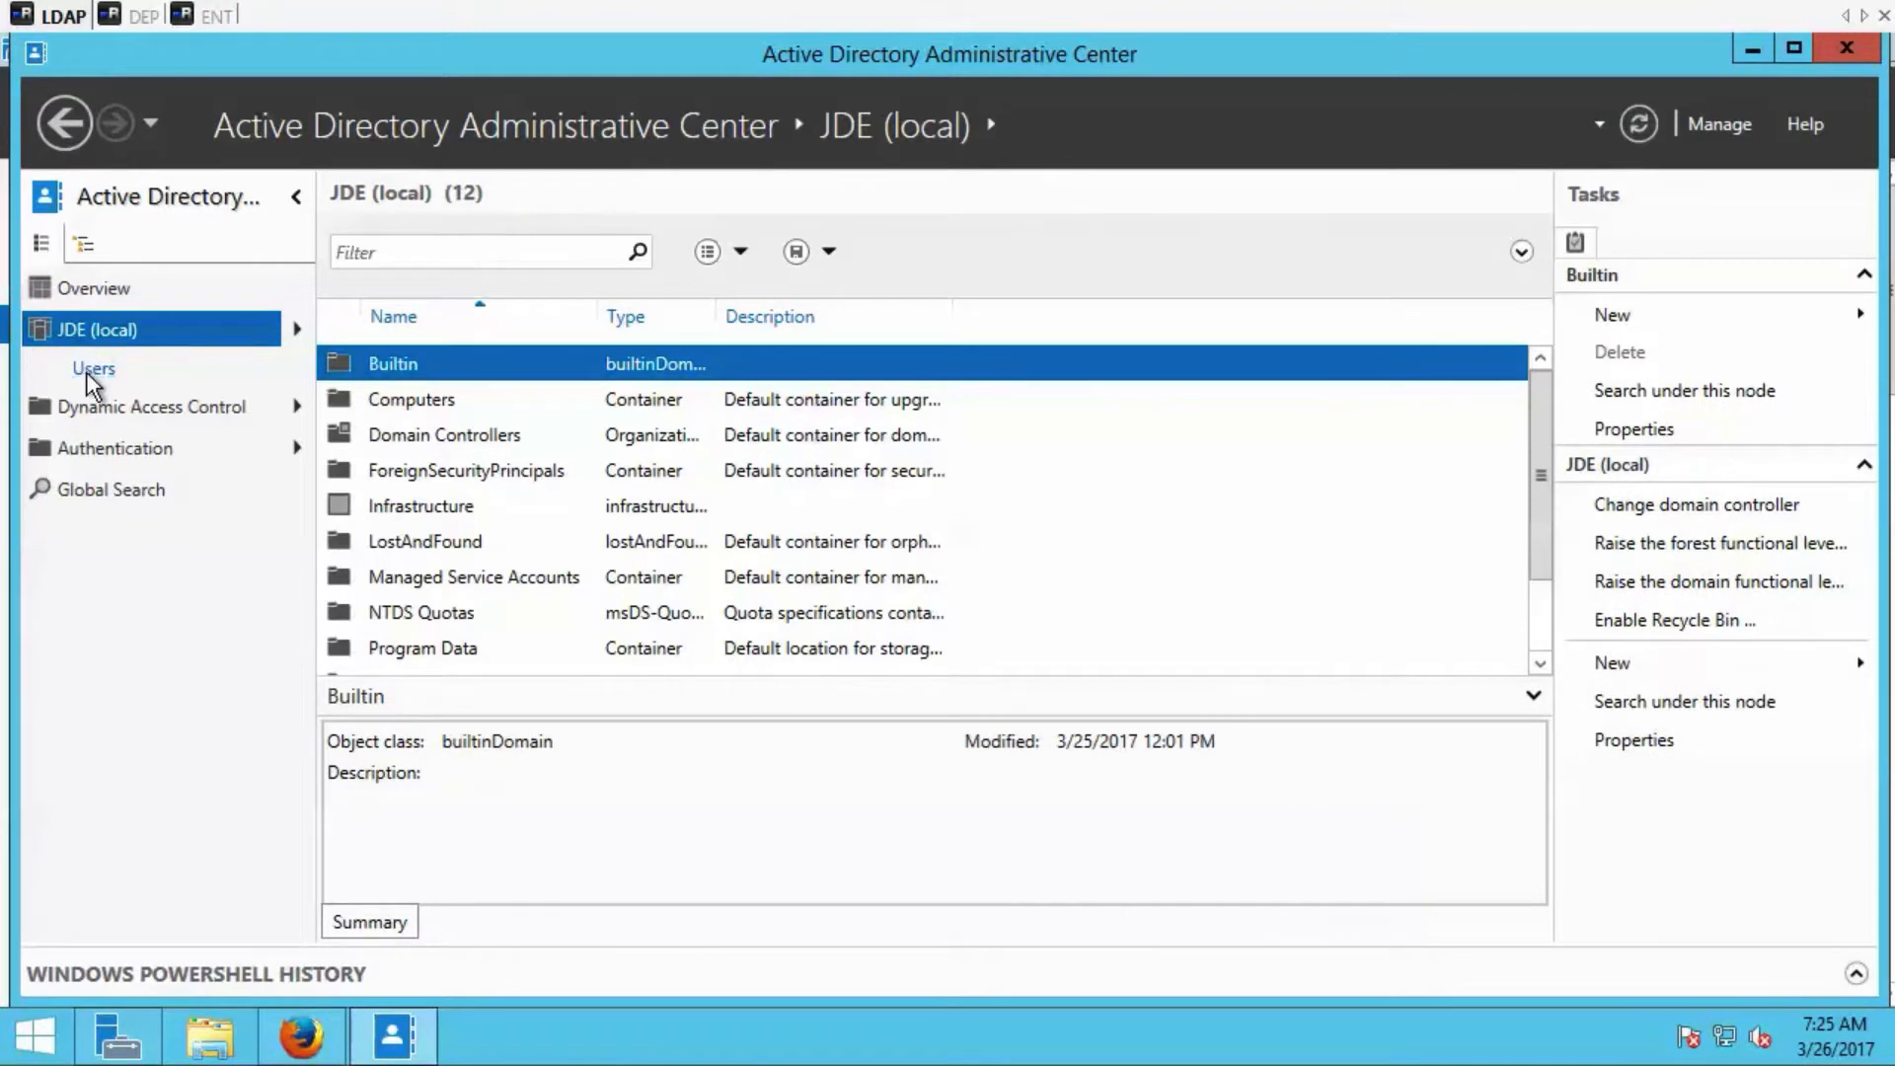
{"action": "left_click", "coordinate": [91, 370]}
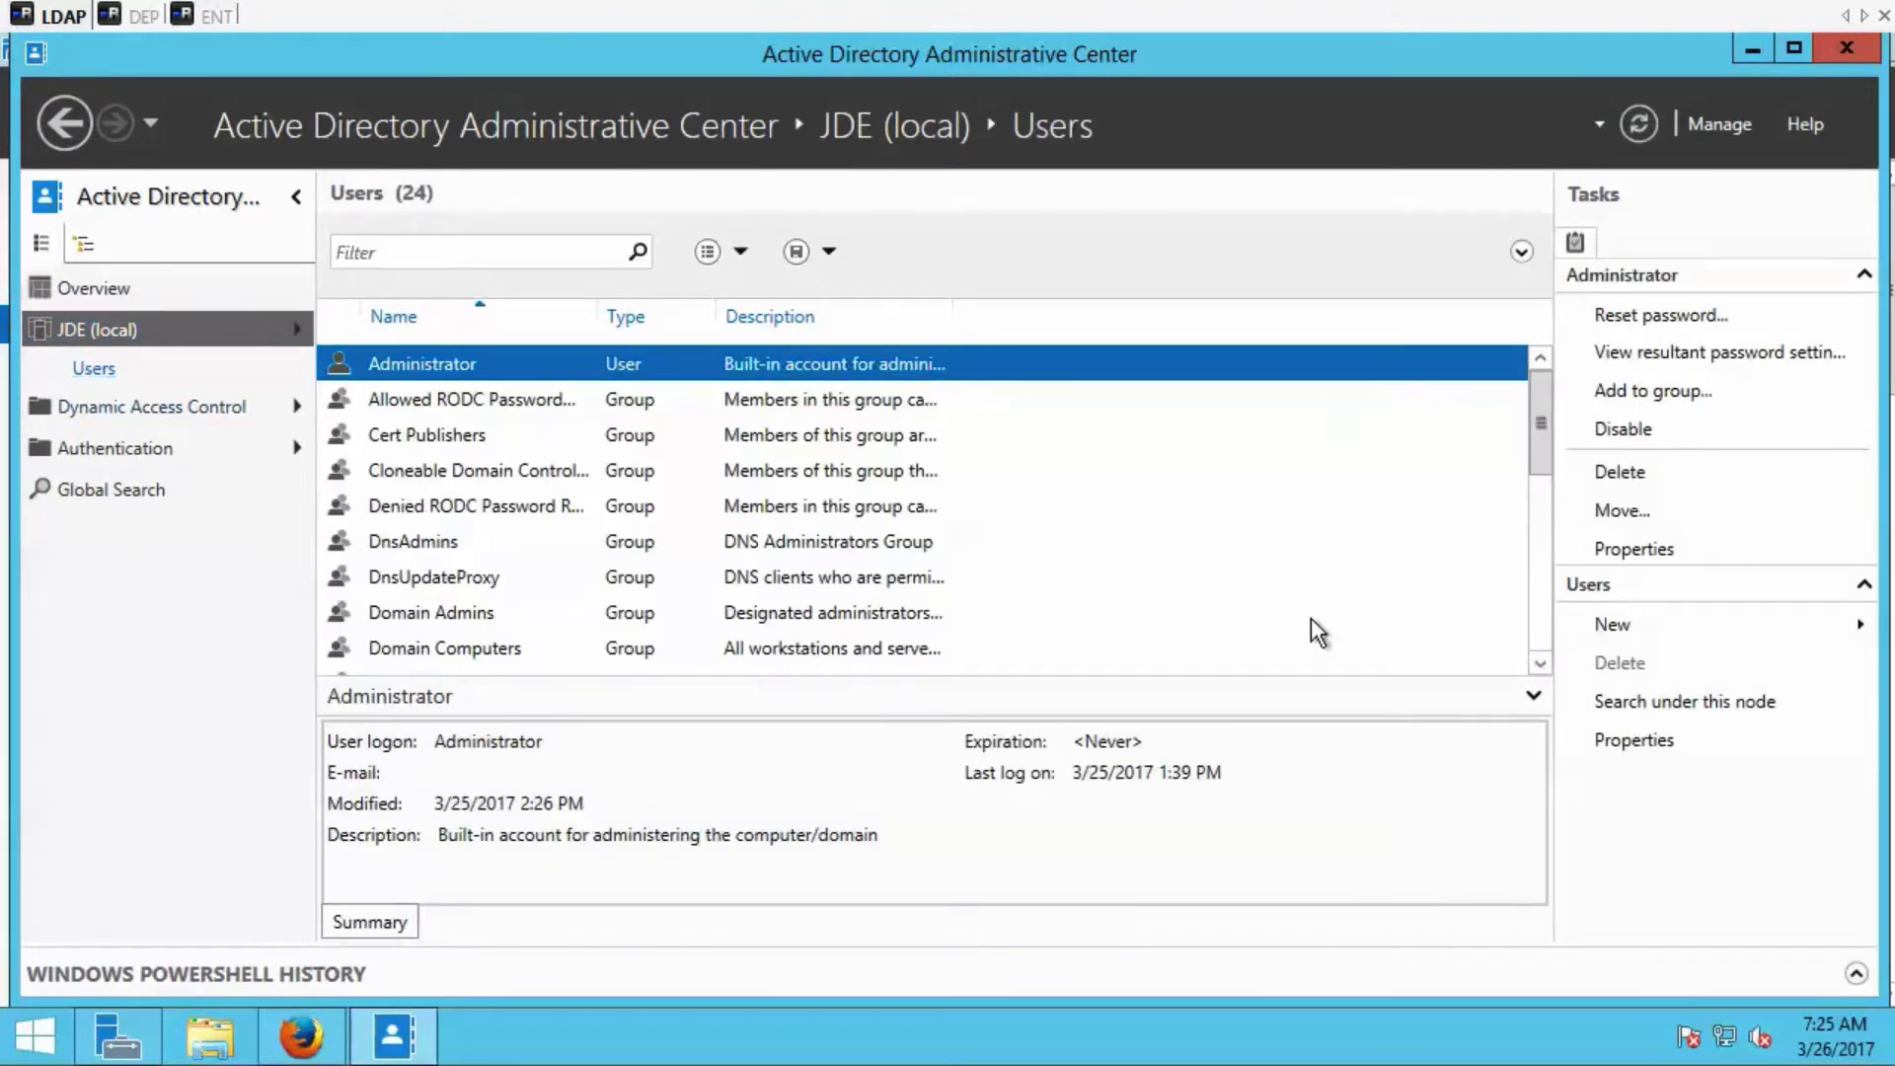
{"action": "left_click", "coordinate": [1540, 663]}
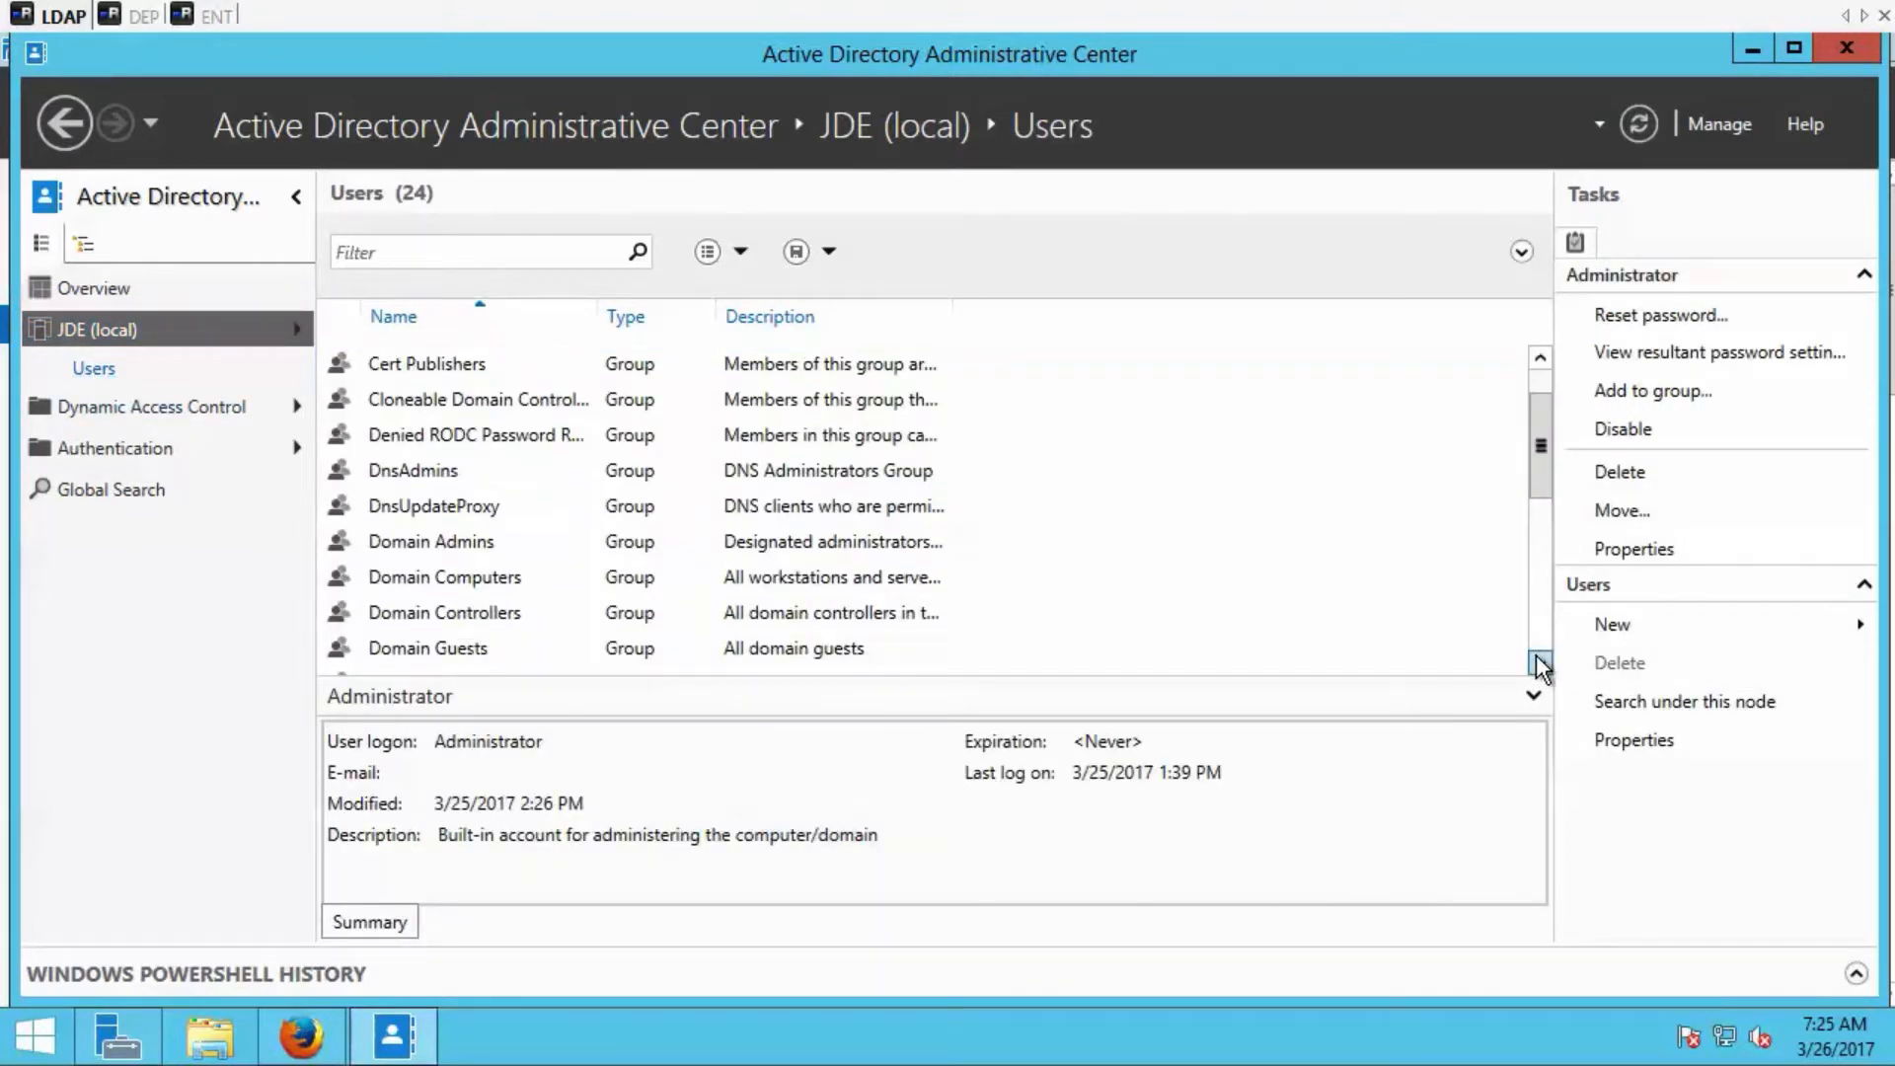
{"action": "left_click", "coordinate": [1540, 664]}
{"action": "left_click", "coordinate": [1540, 664]}
{"action": "left_click", "coordinate": [1540, 663]}
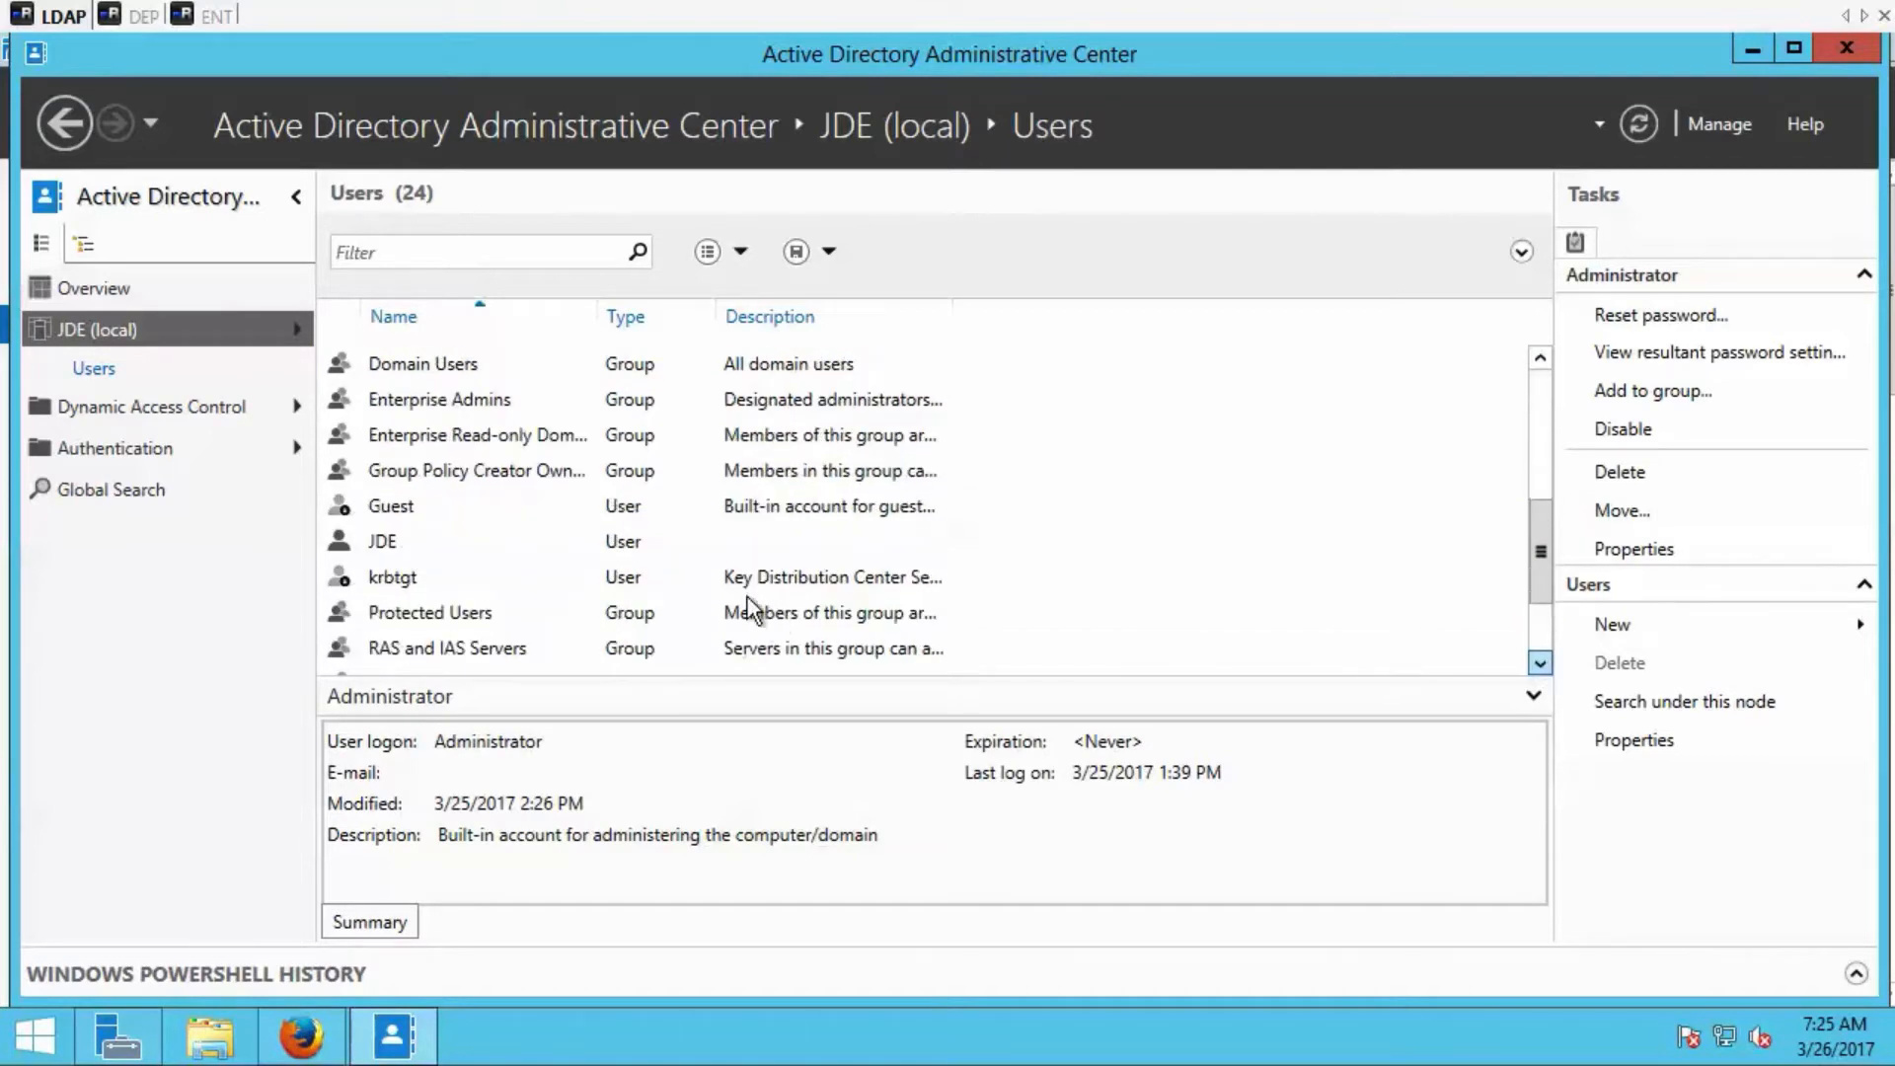
{"action": "double_click", "coordinate": [741, 612]}
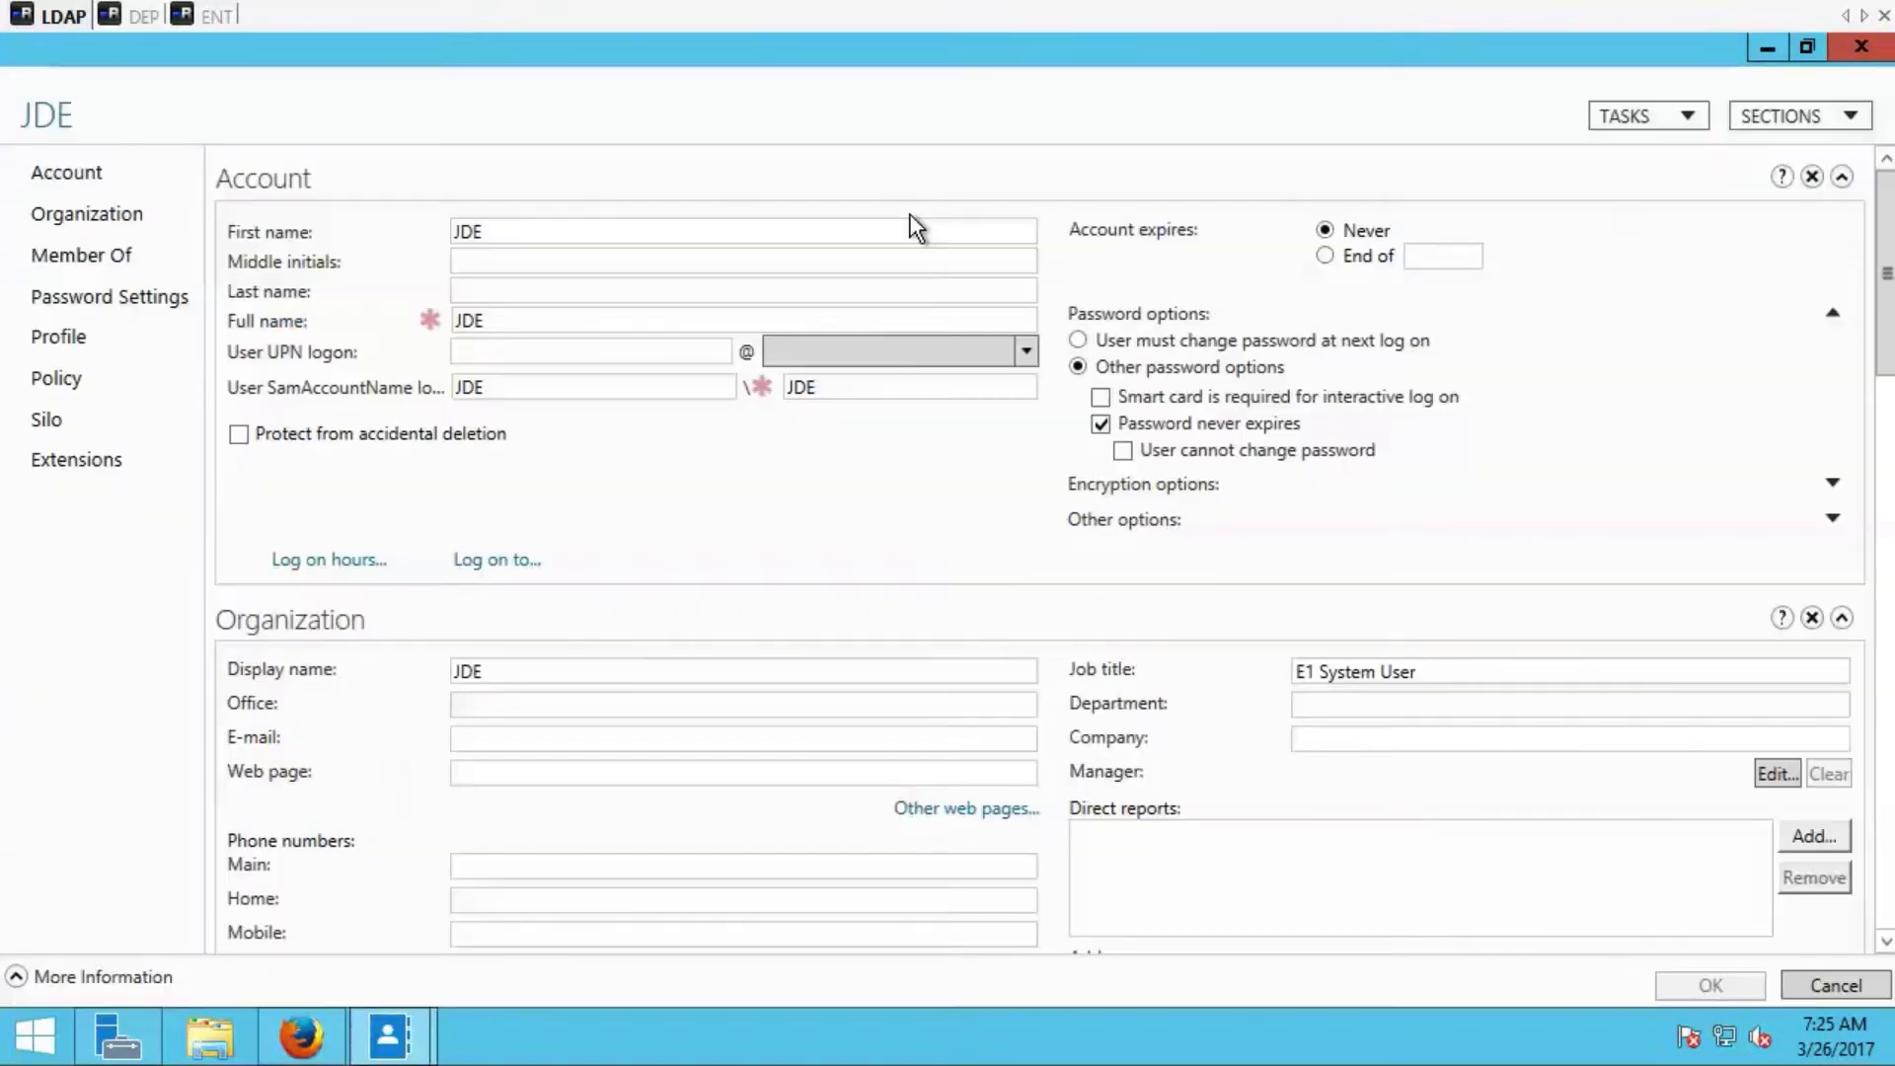
{"action": "left_click", "coordinate": [153, 263]}
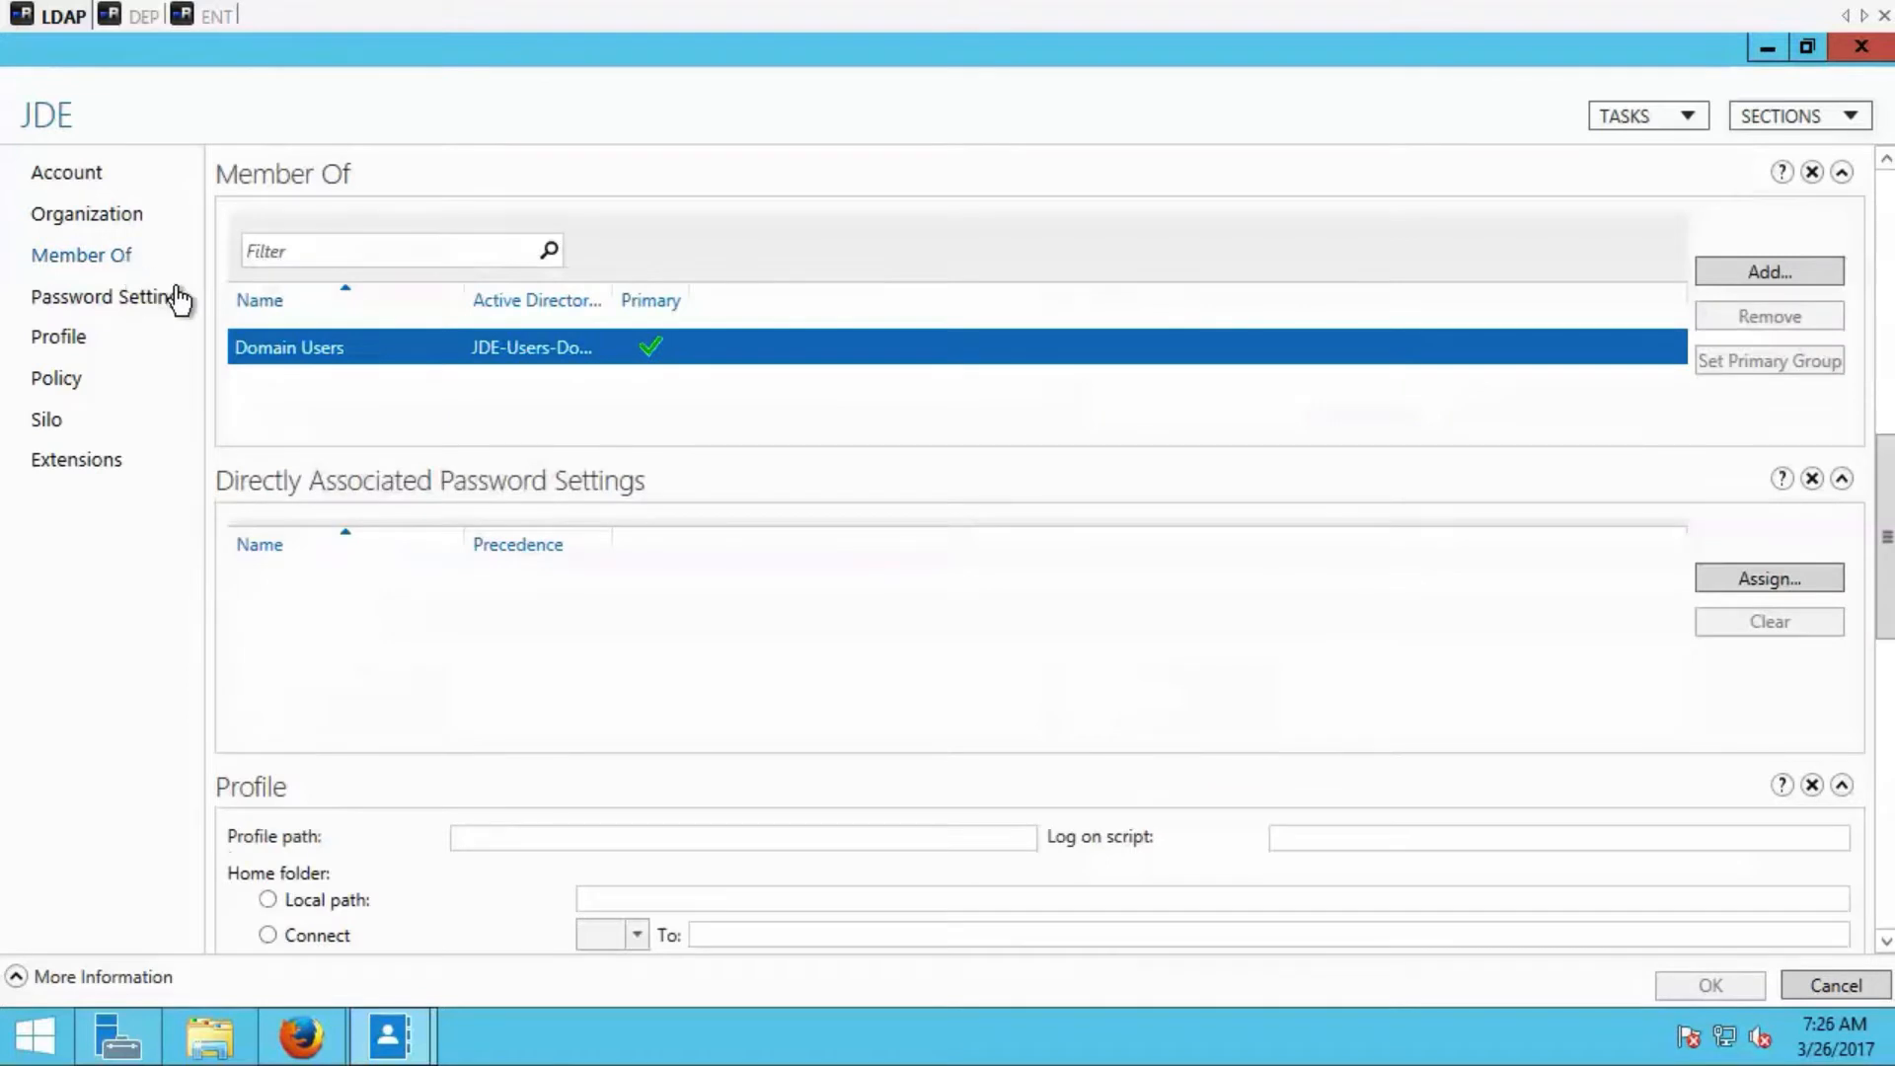
{"action": "left_click", "coordinate": [1765, 49]}
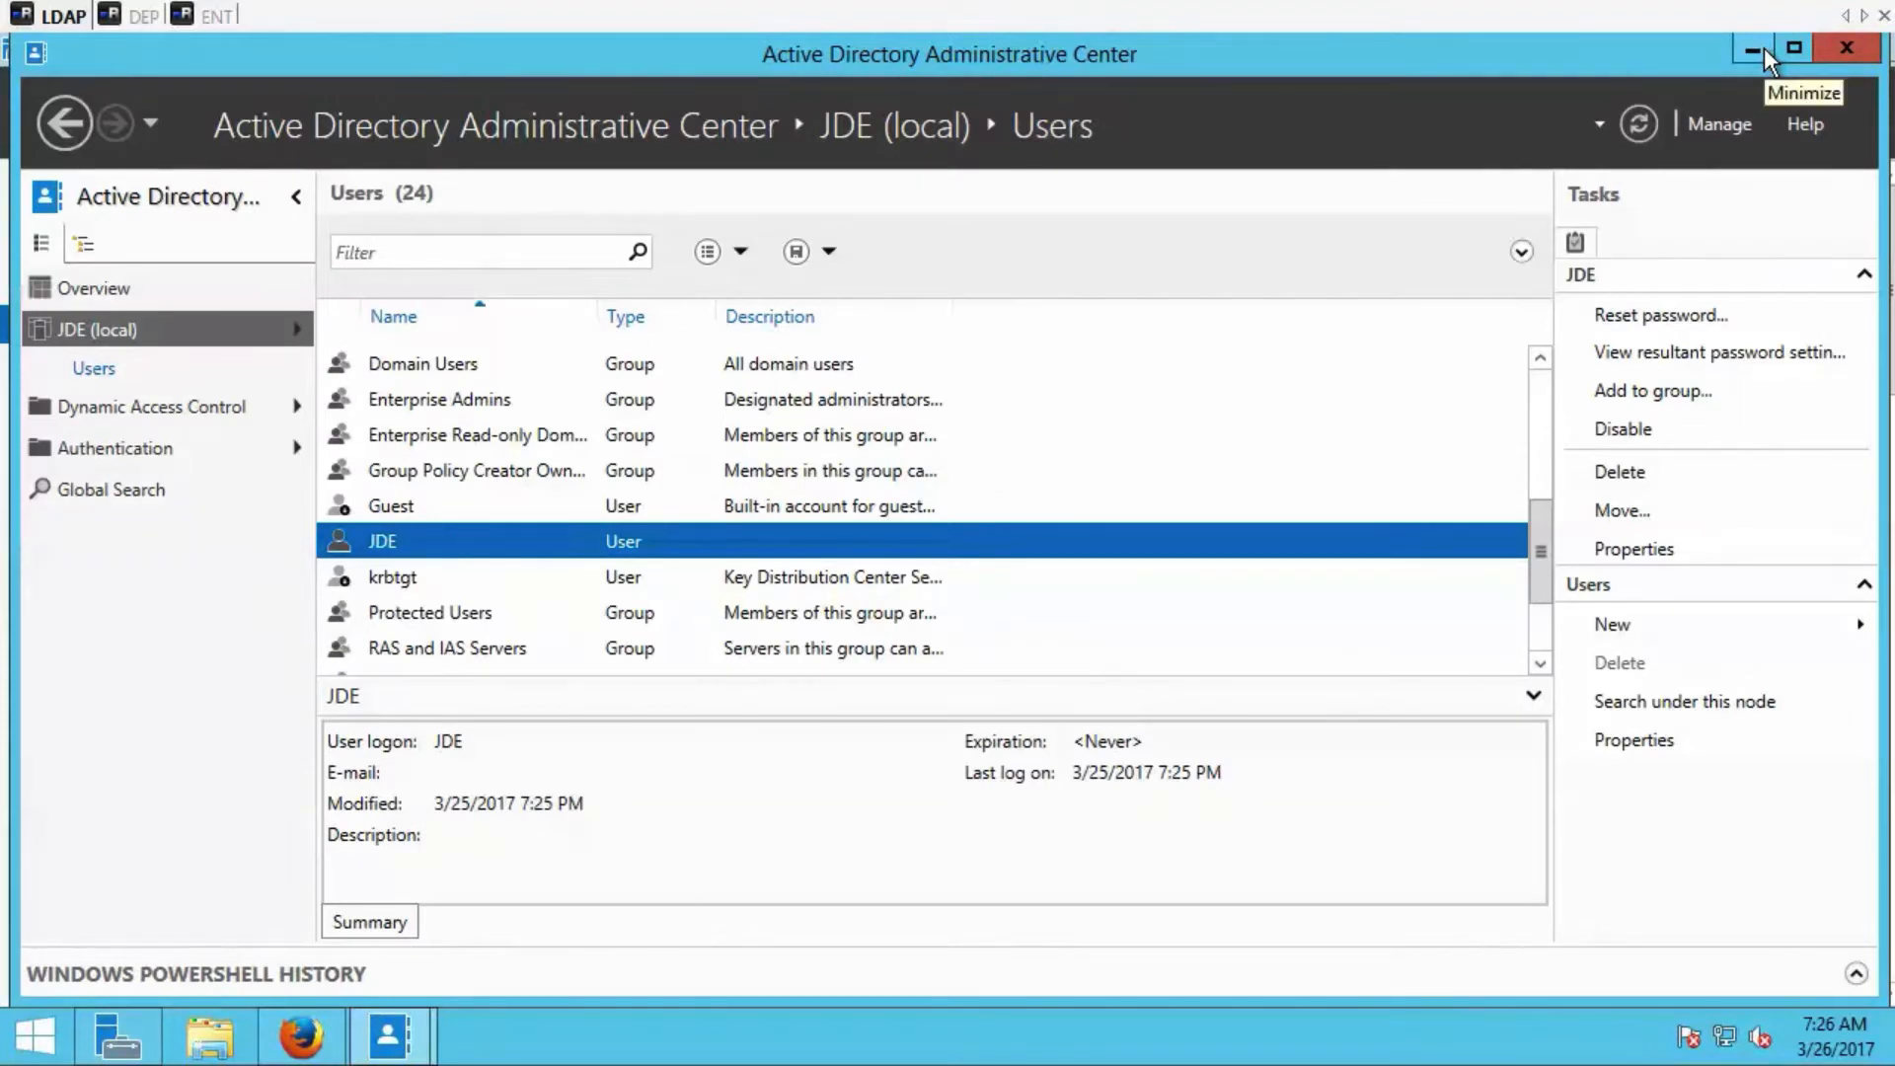
{"action": "left_click", "coordinate": [1670, 626]}
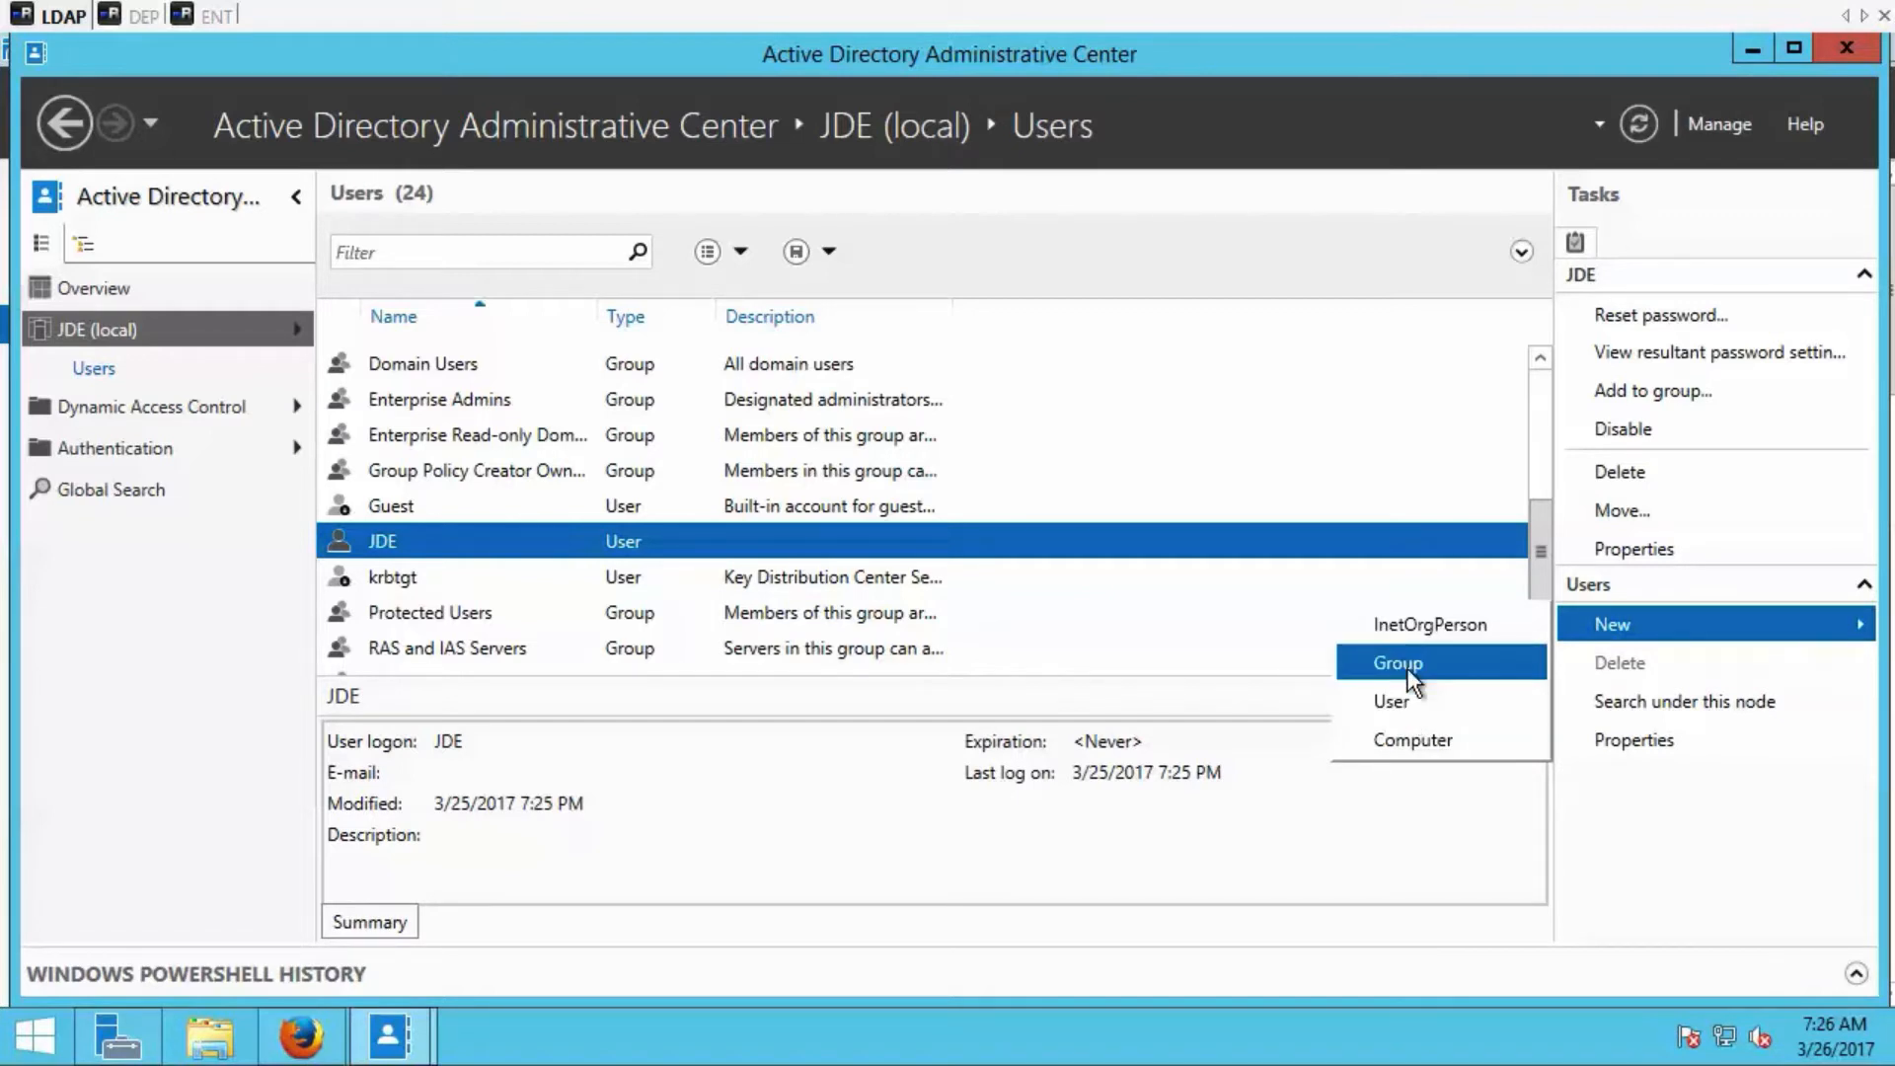
{"action": "left_click", "coordinate": [1490, 808]}
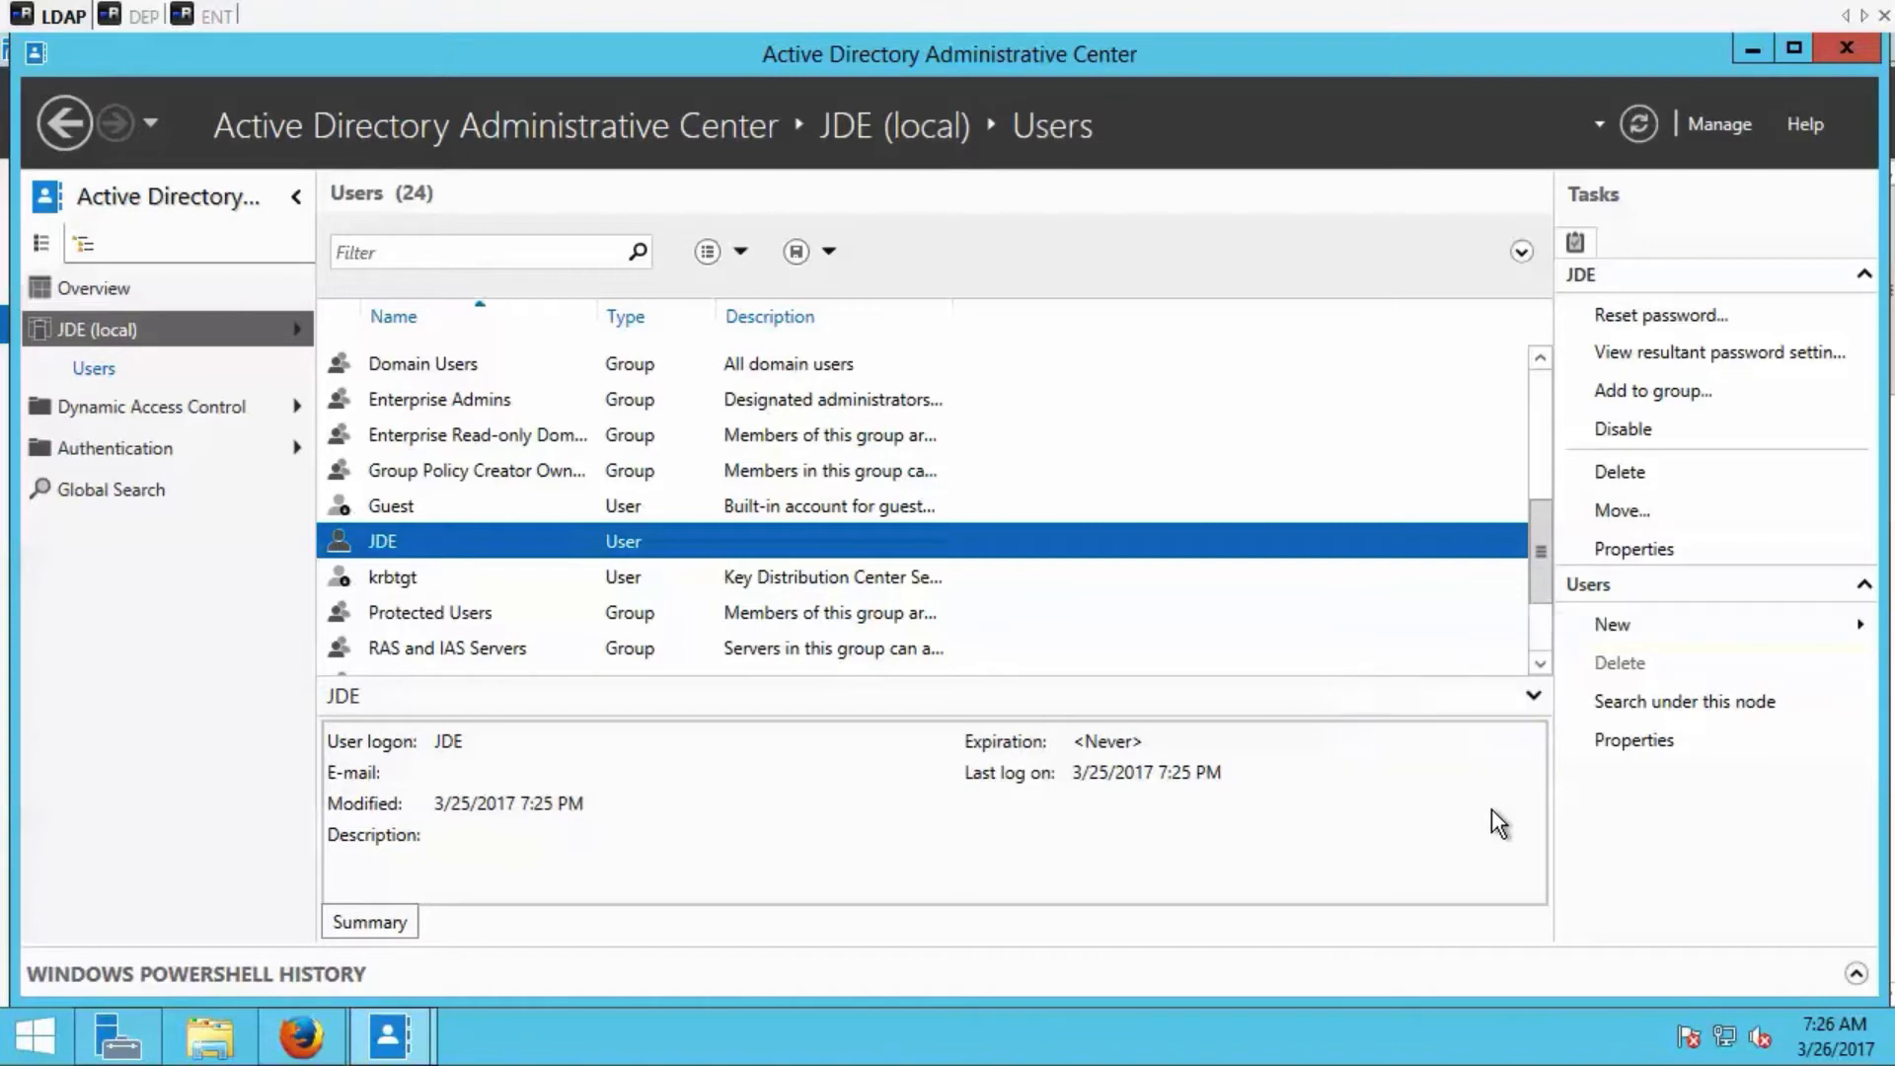
Minimize the open windows, launch Apache Directory Studio and open the JD Edwards LDAP connection.
{"action": "left_click", "coordinate": [1767, 52]}
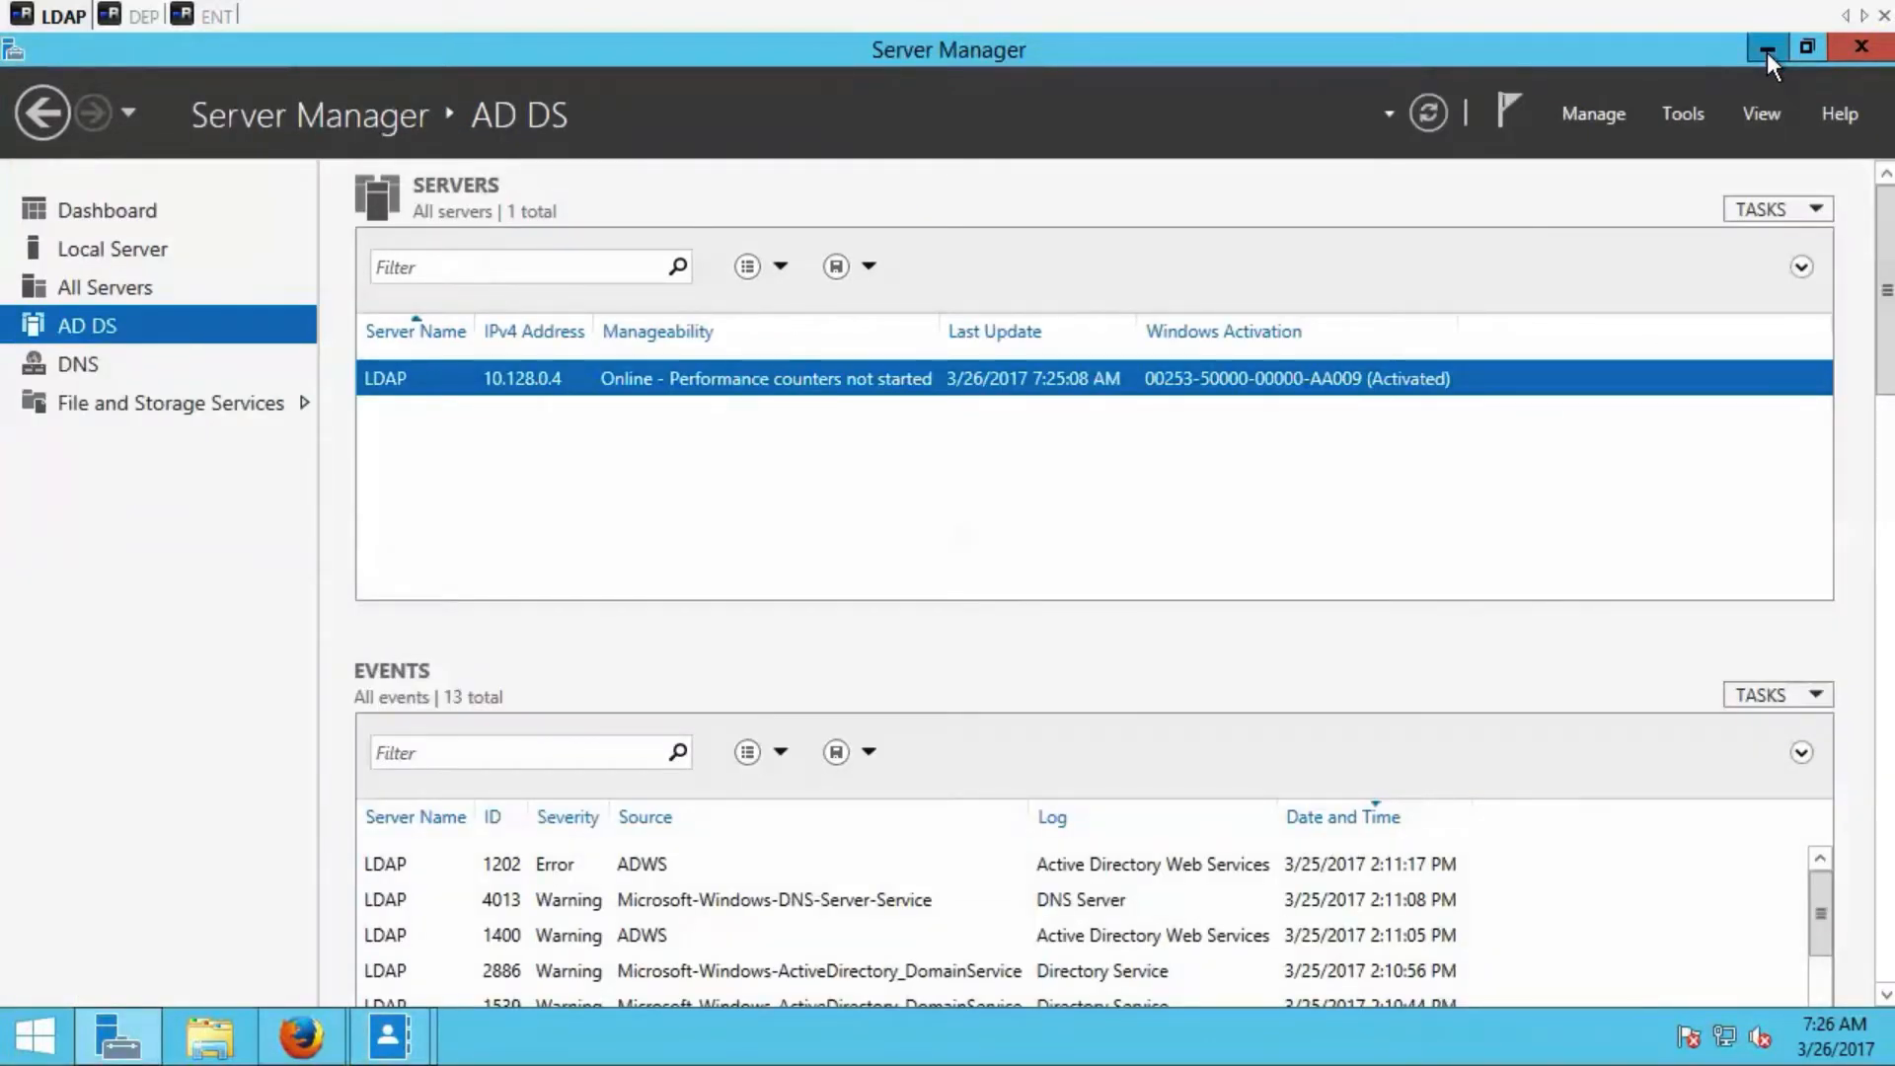
{"action": "left_click", "coordinate": [1767, 51]}
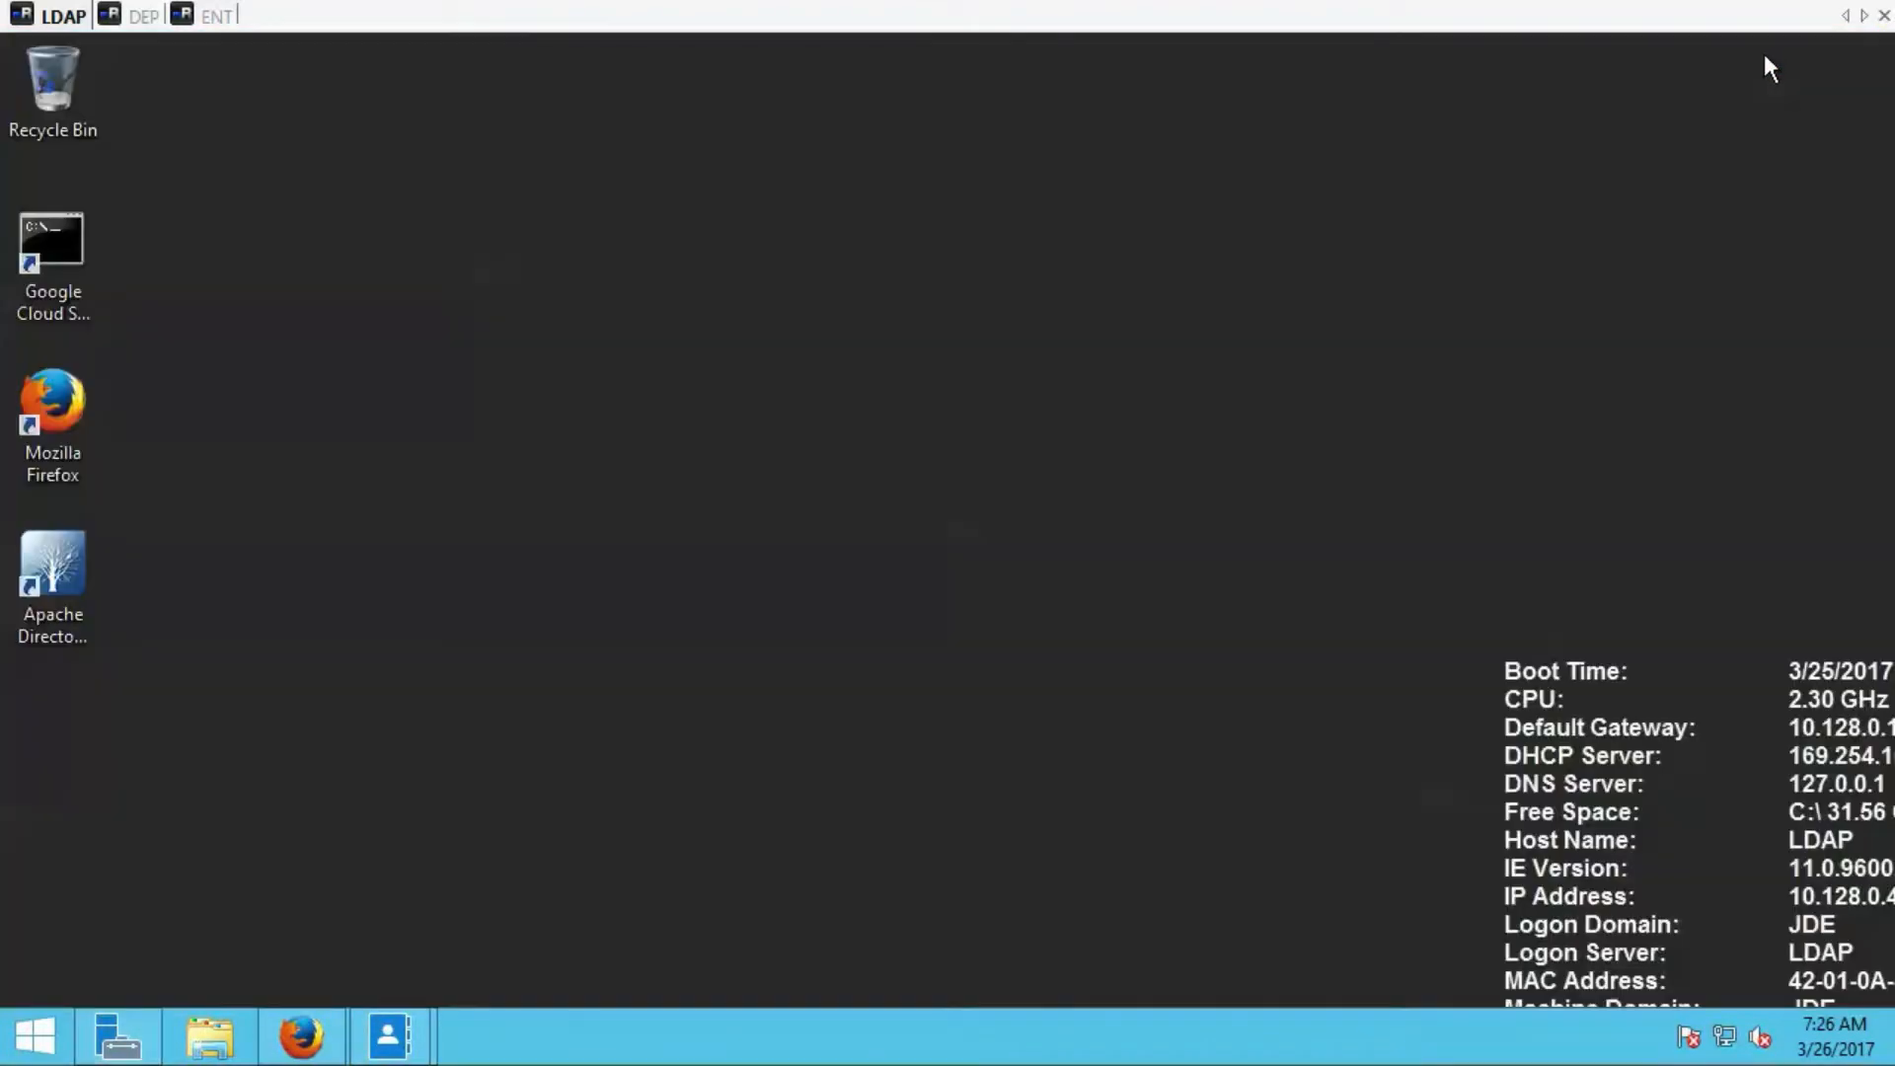
{"action": "double_click", "coordinate": [56, 590]}
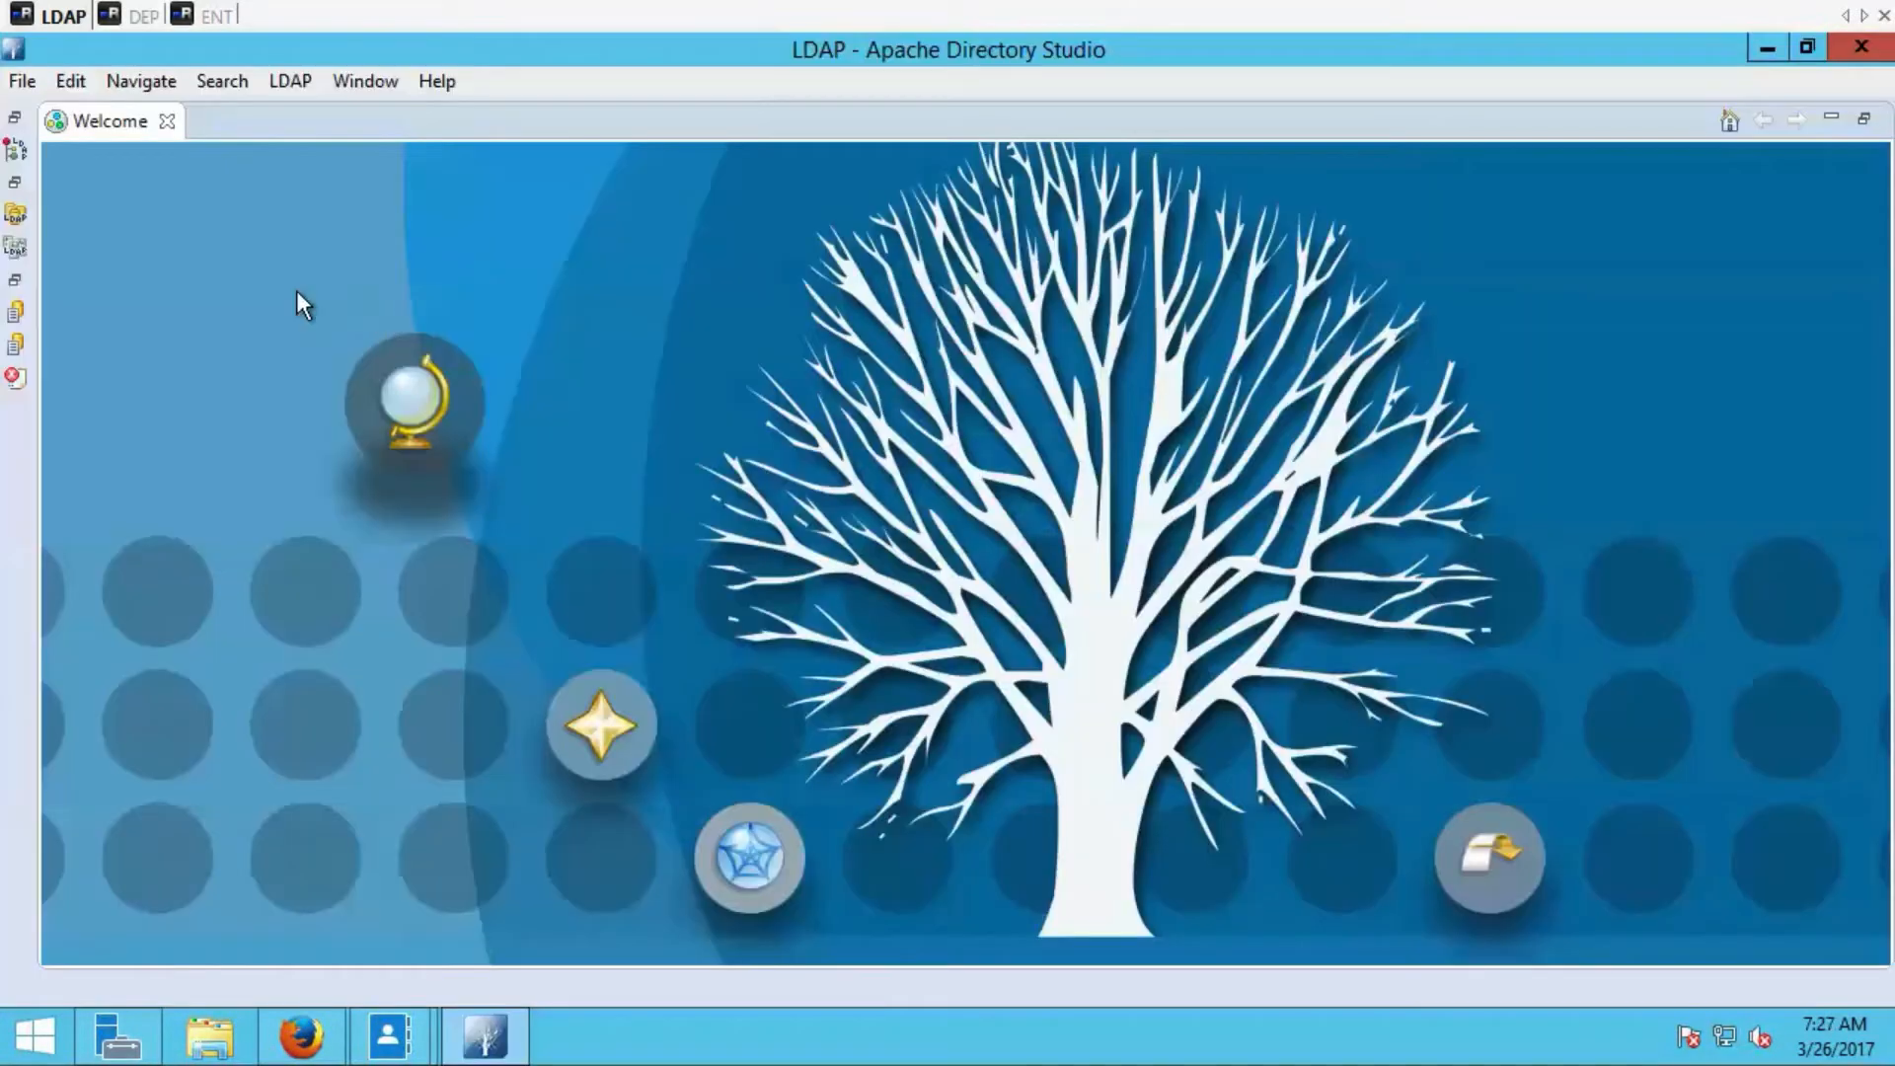
{"action": "left_click", "coordinate": [13, 218]}
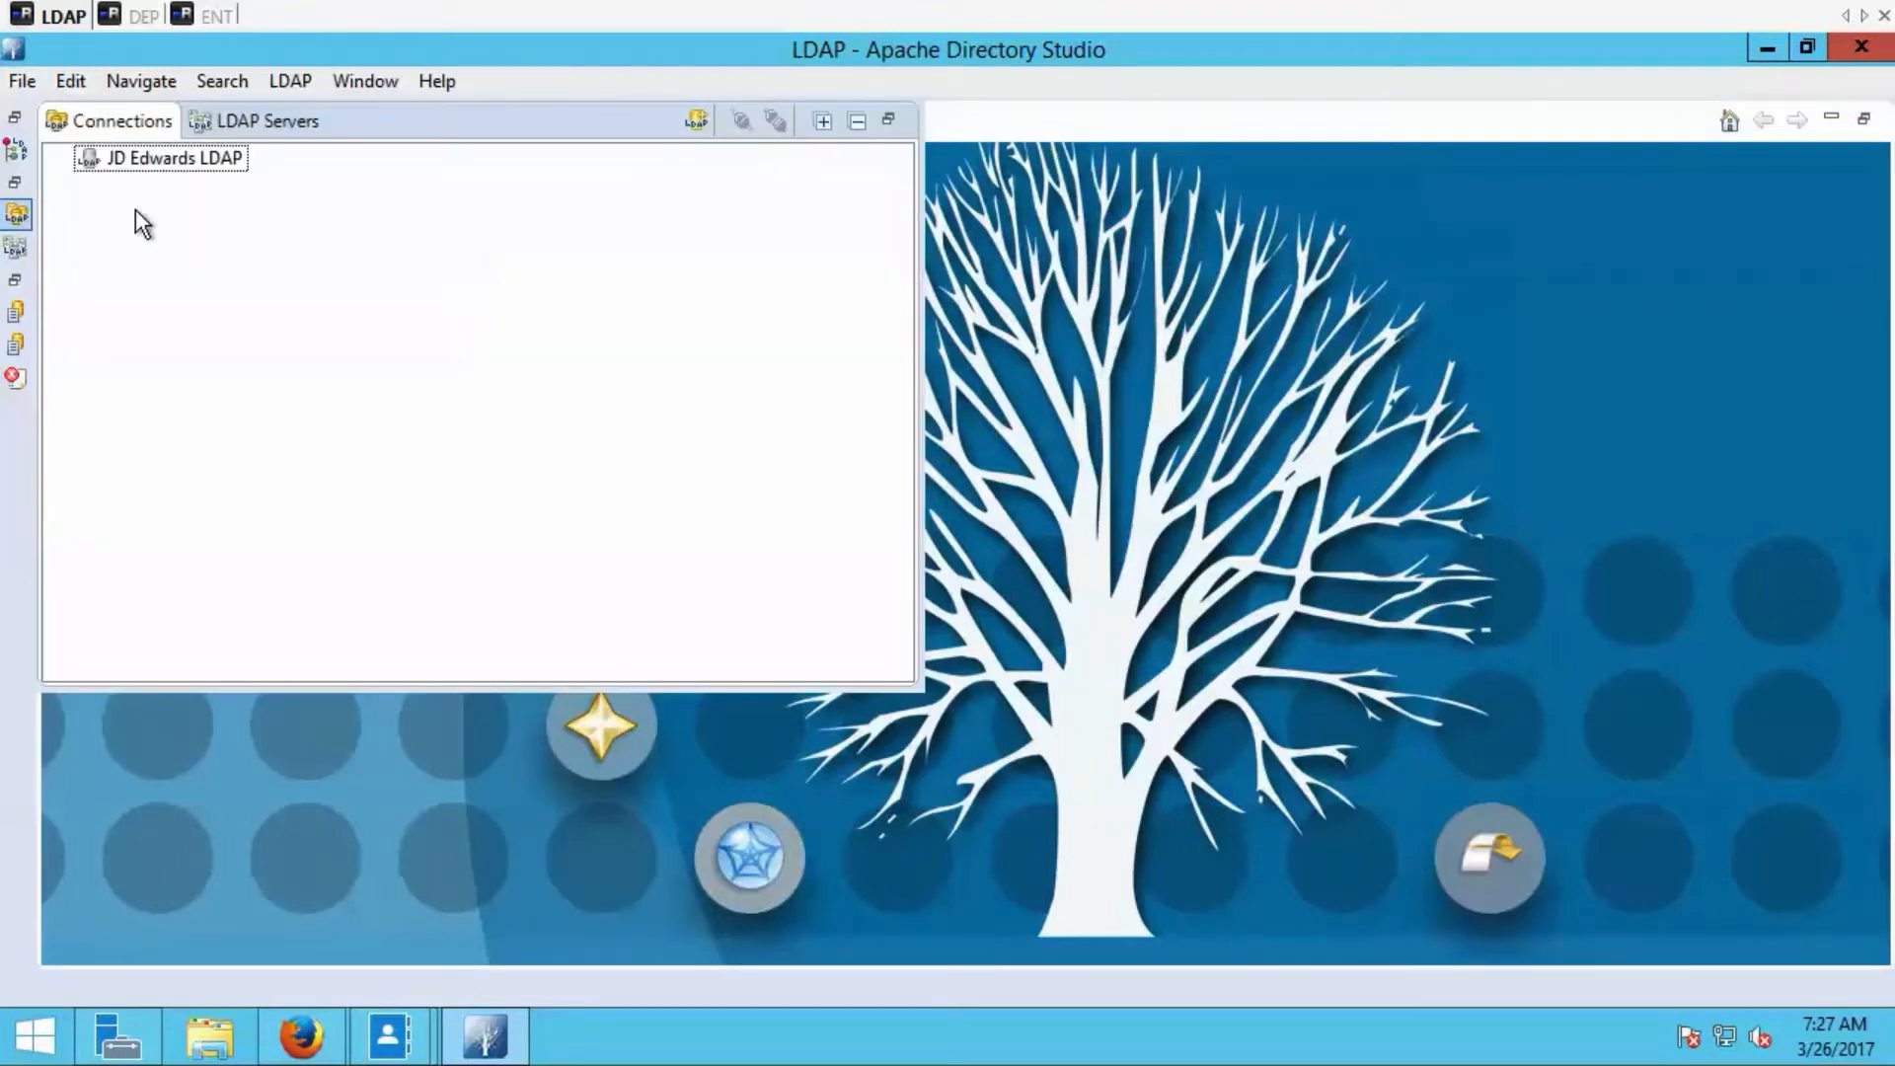
{"action": "double_click", "coordinate": [146, 157]}
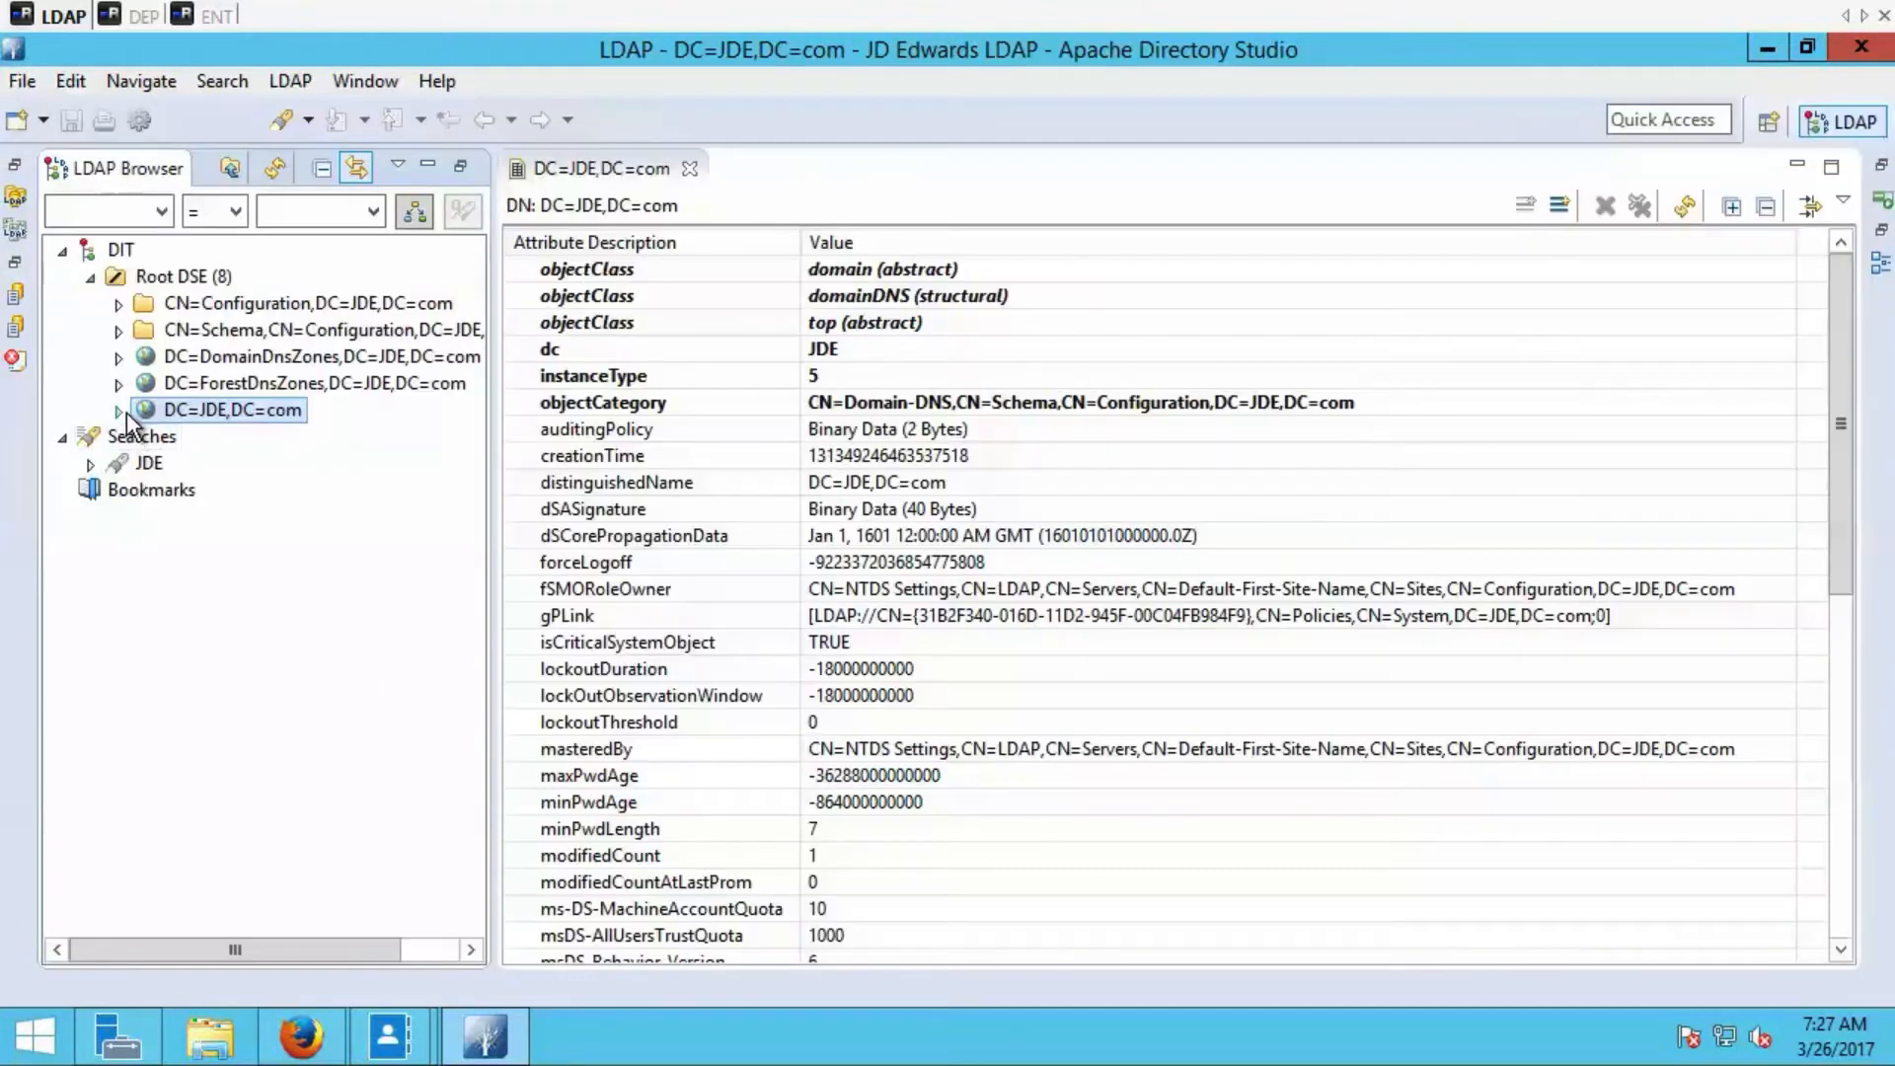
Browse DC=JDE,DC=com to the CN=JDE entry under CN=Users and examine its distinguishedName attribute.
{"action": "left_click", "coordinate": [119, 410]}
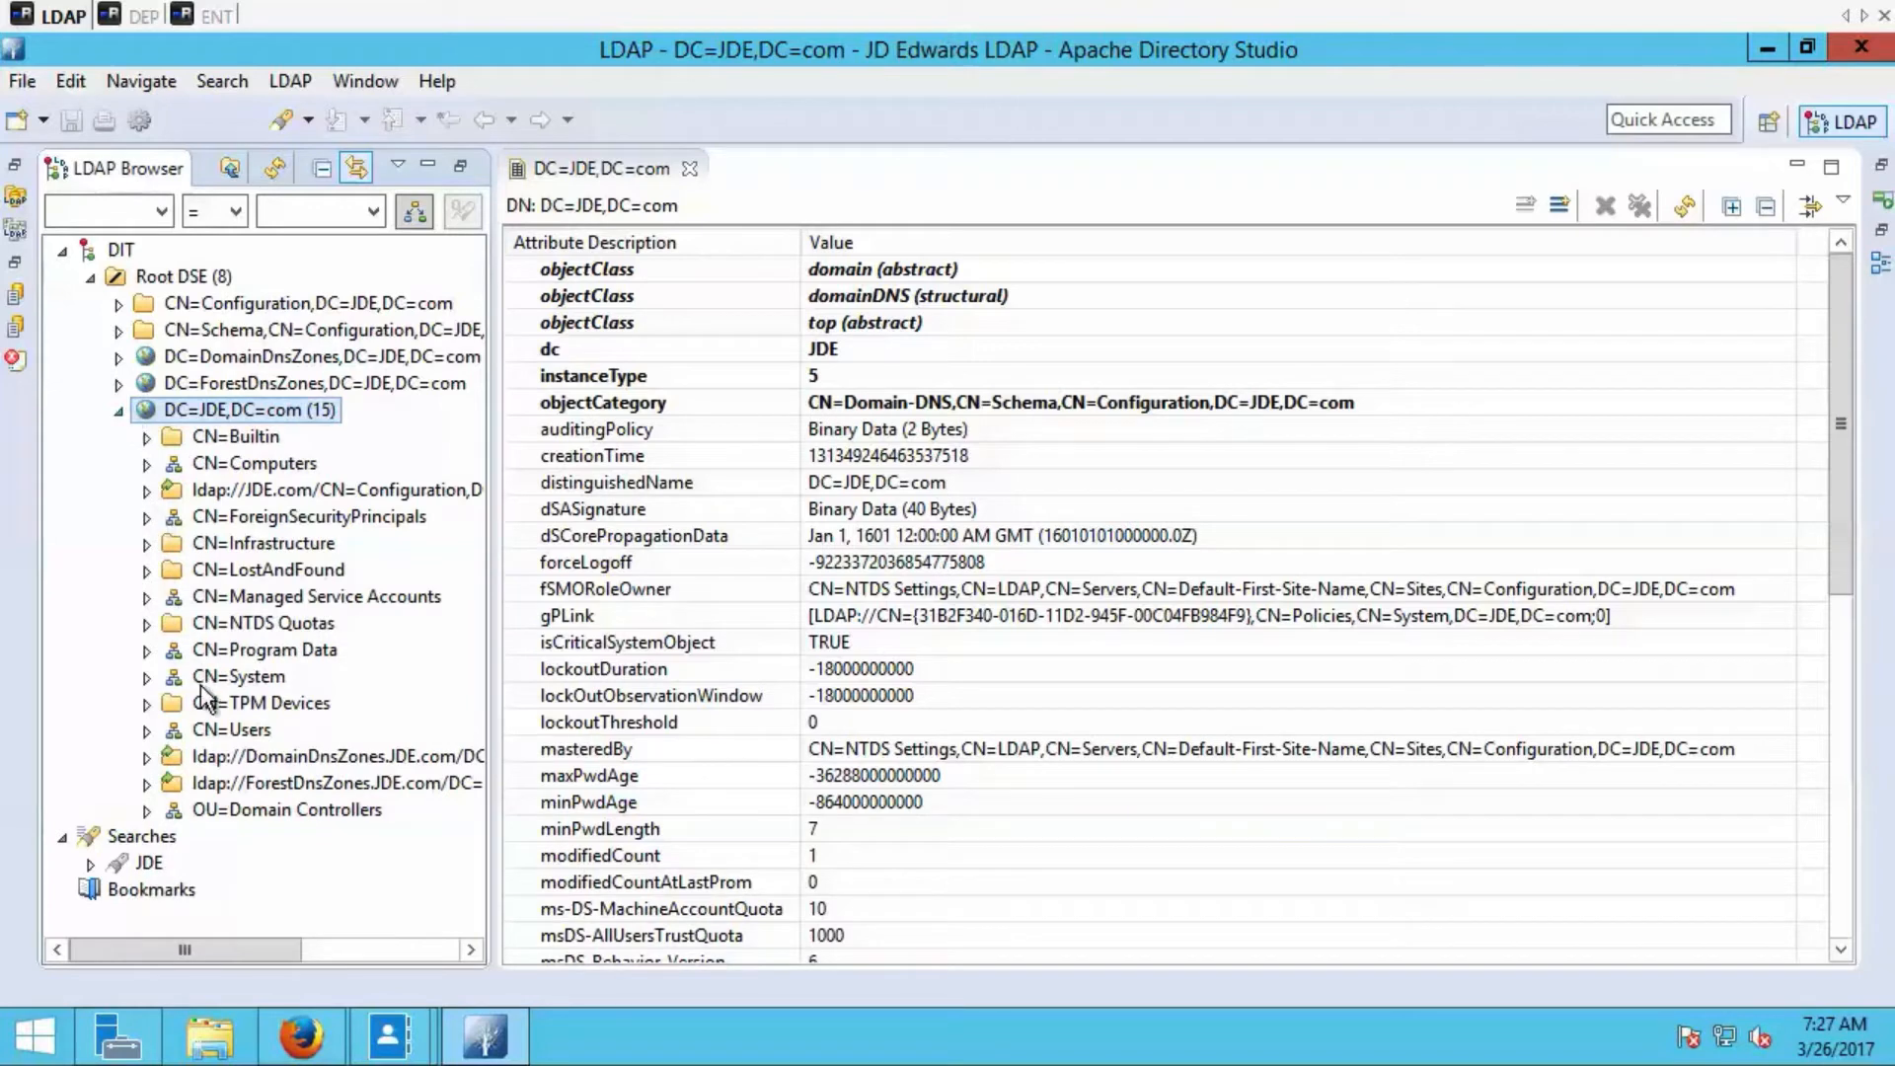
{"action": "left_click", "coordinate": [146, 731]}
{"action": "left_click", "coordinate": [205, 735]}
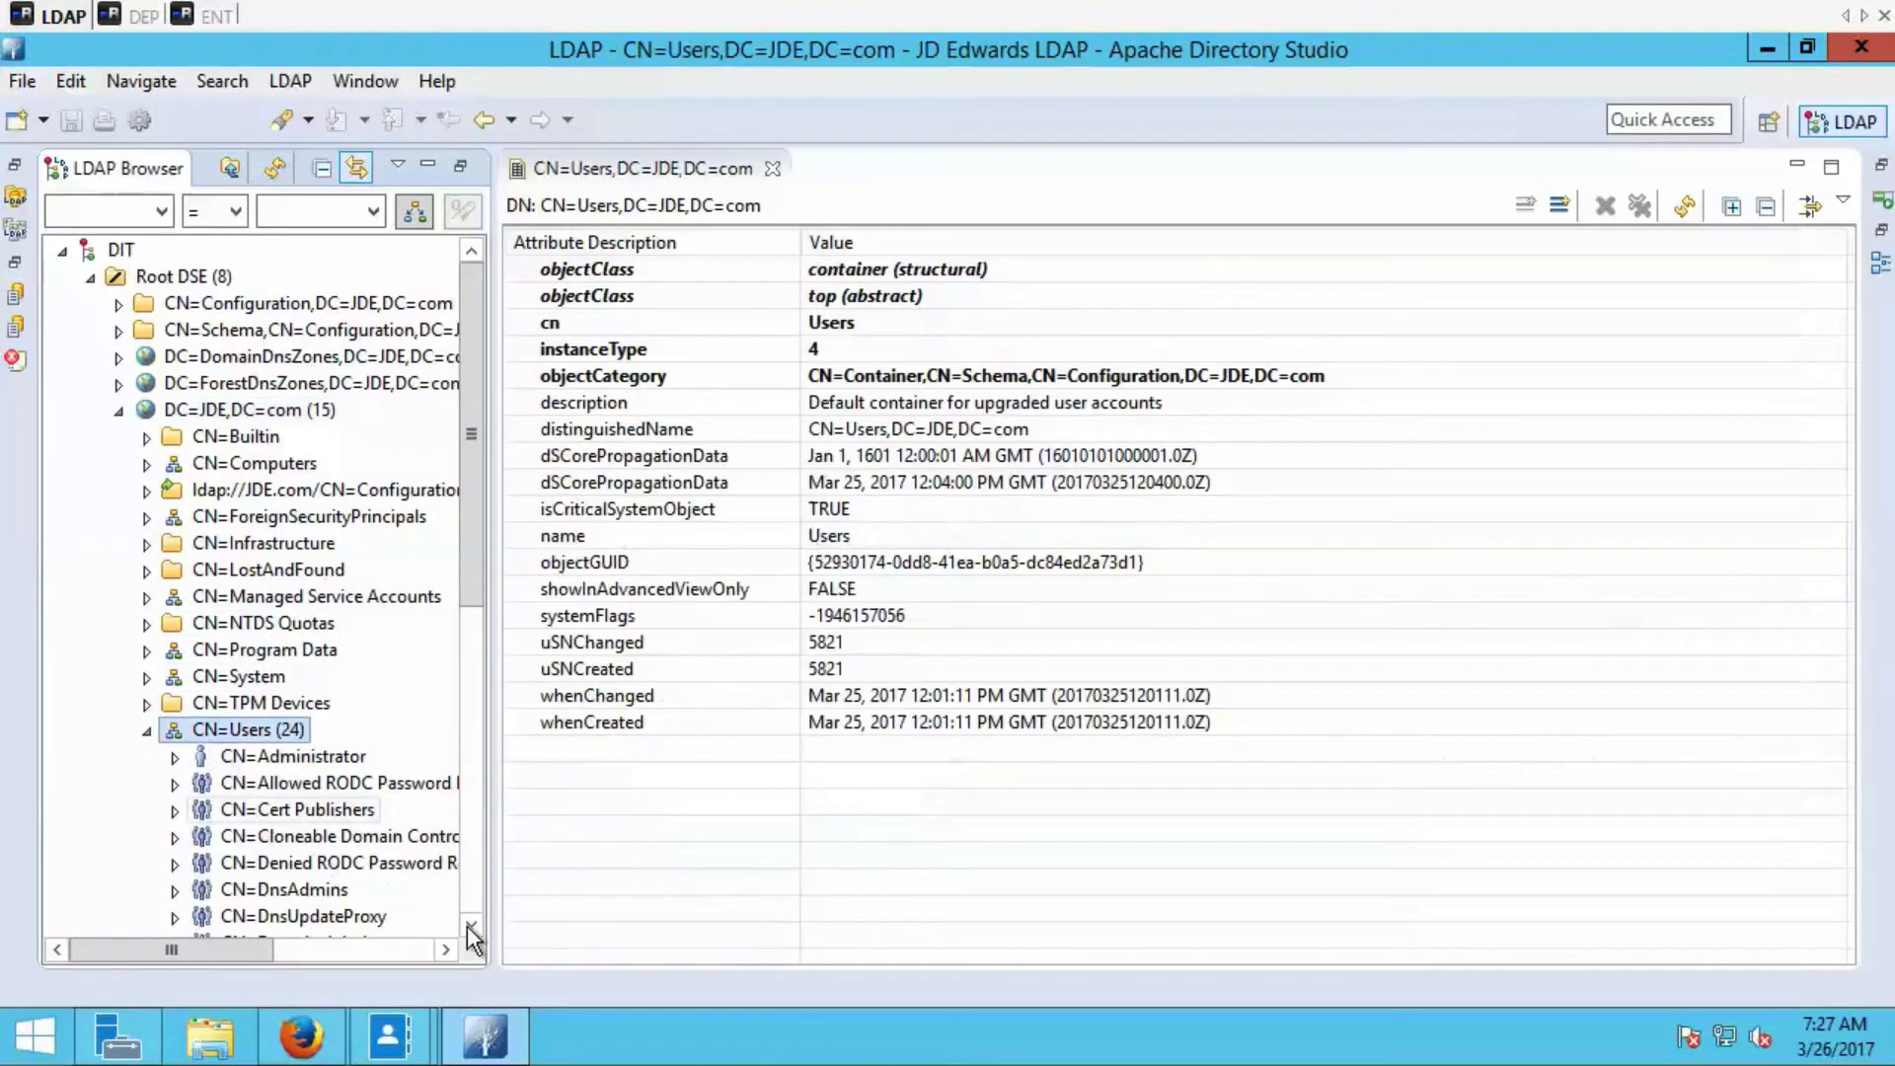
{"action": "left_click", "coordinate": [471, 926]}
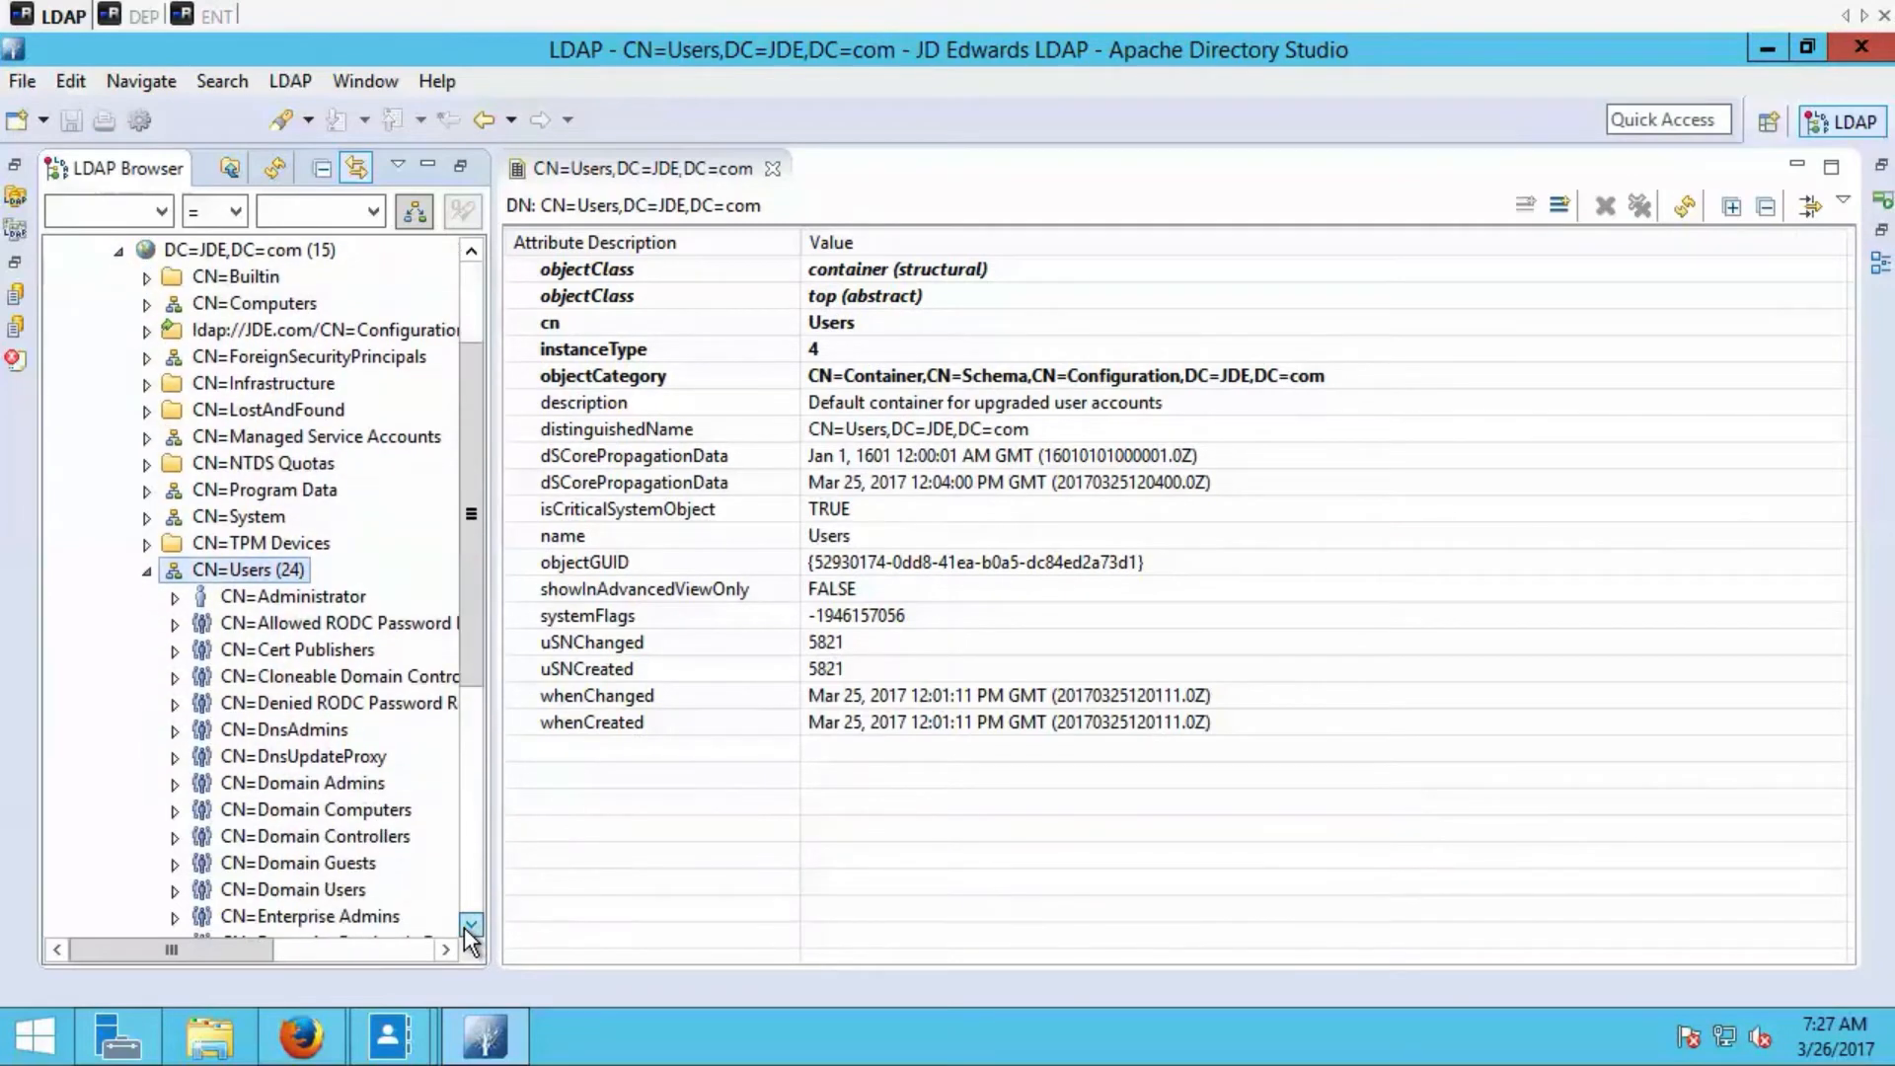
{"action": "scroll", "coordinate": [471, 933], "scroll_direction": "down", "scroll_amount": 5}
{"action": "left_click", "coordinate": [265, 651]}
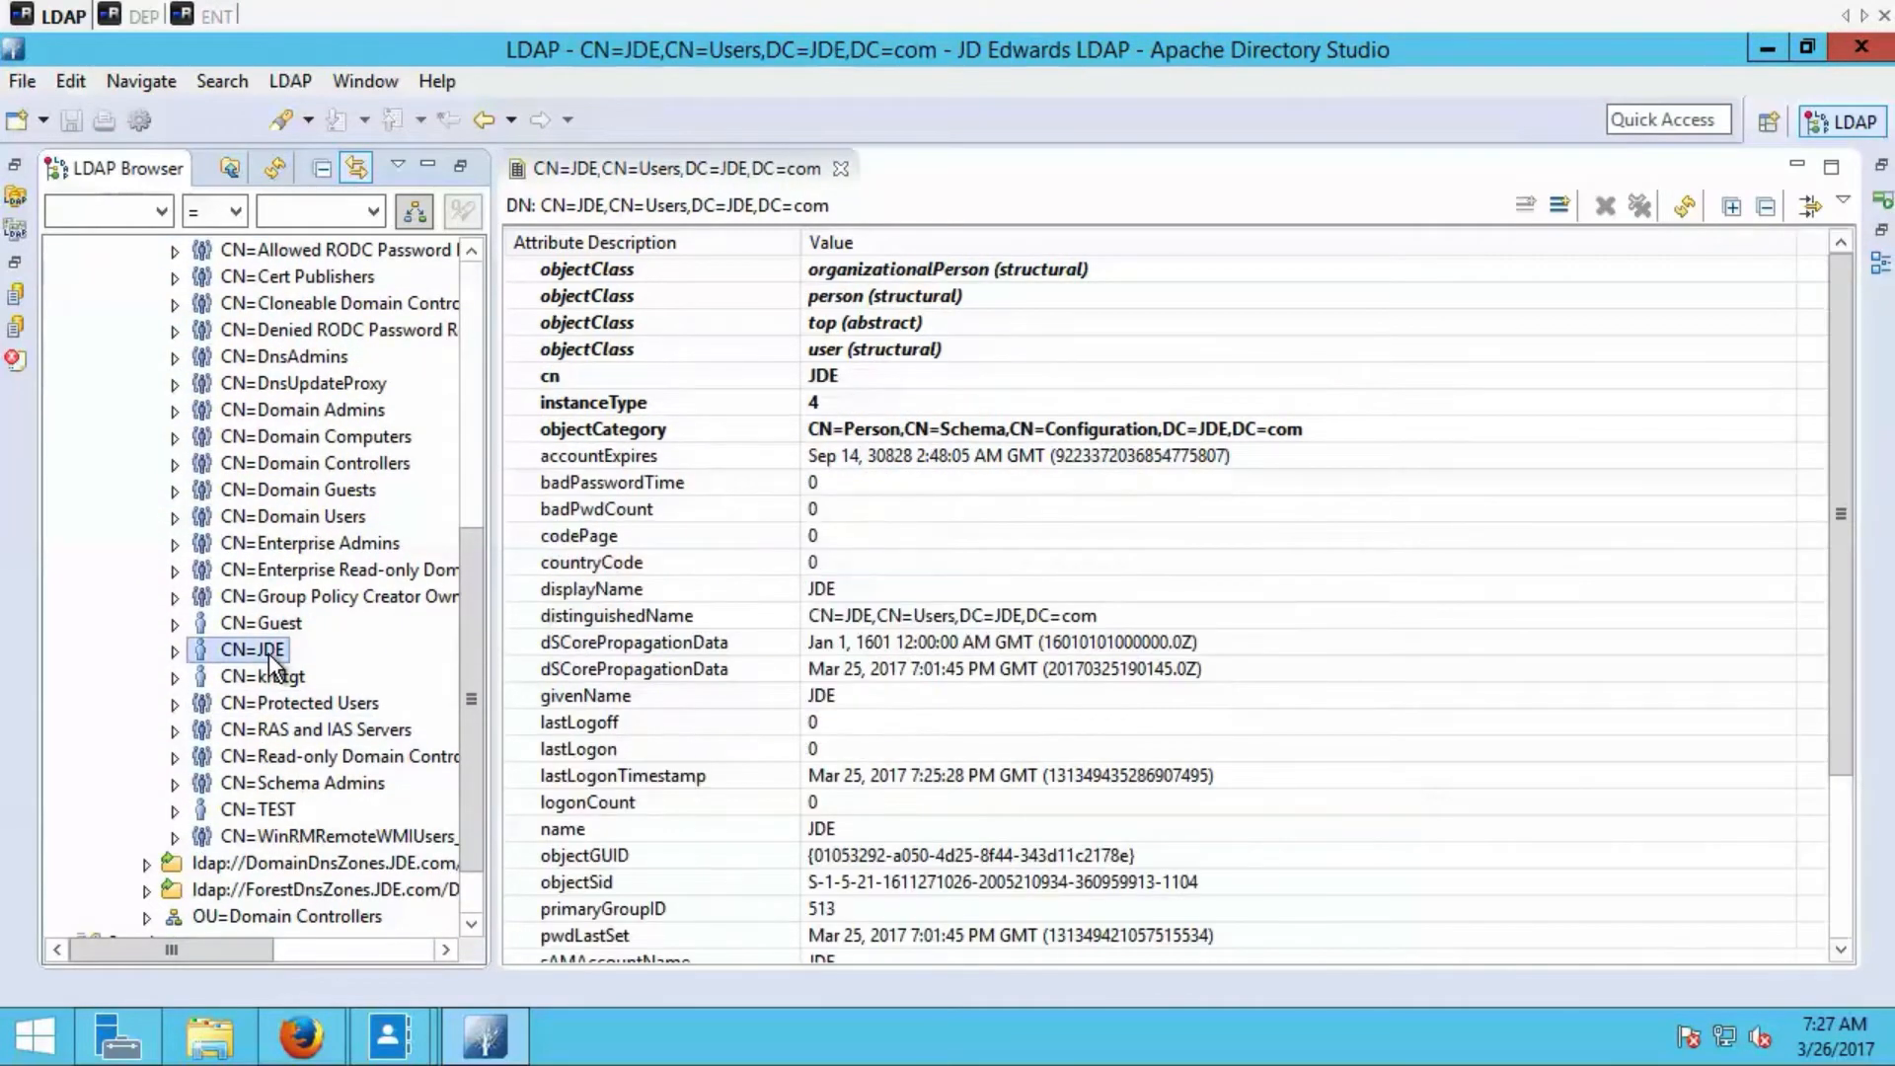
{"action": "left_click", "coordinate": [975, 617]}
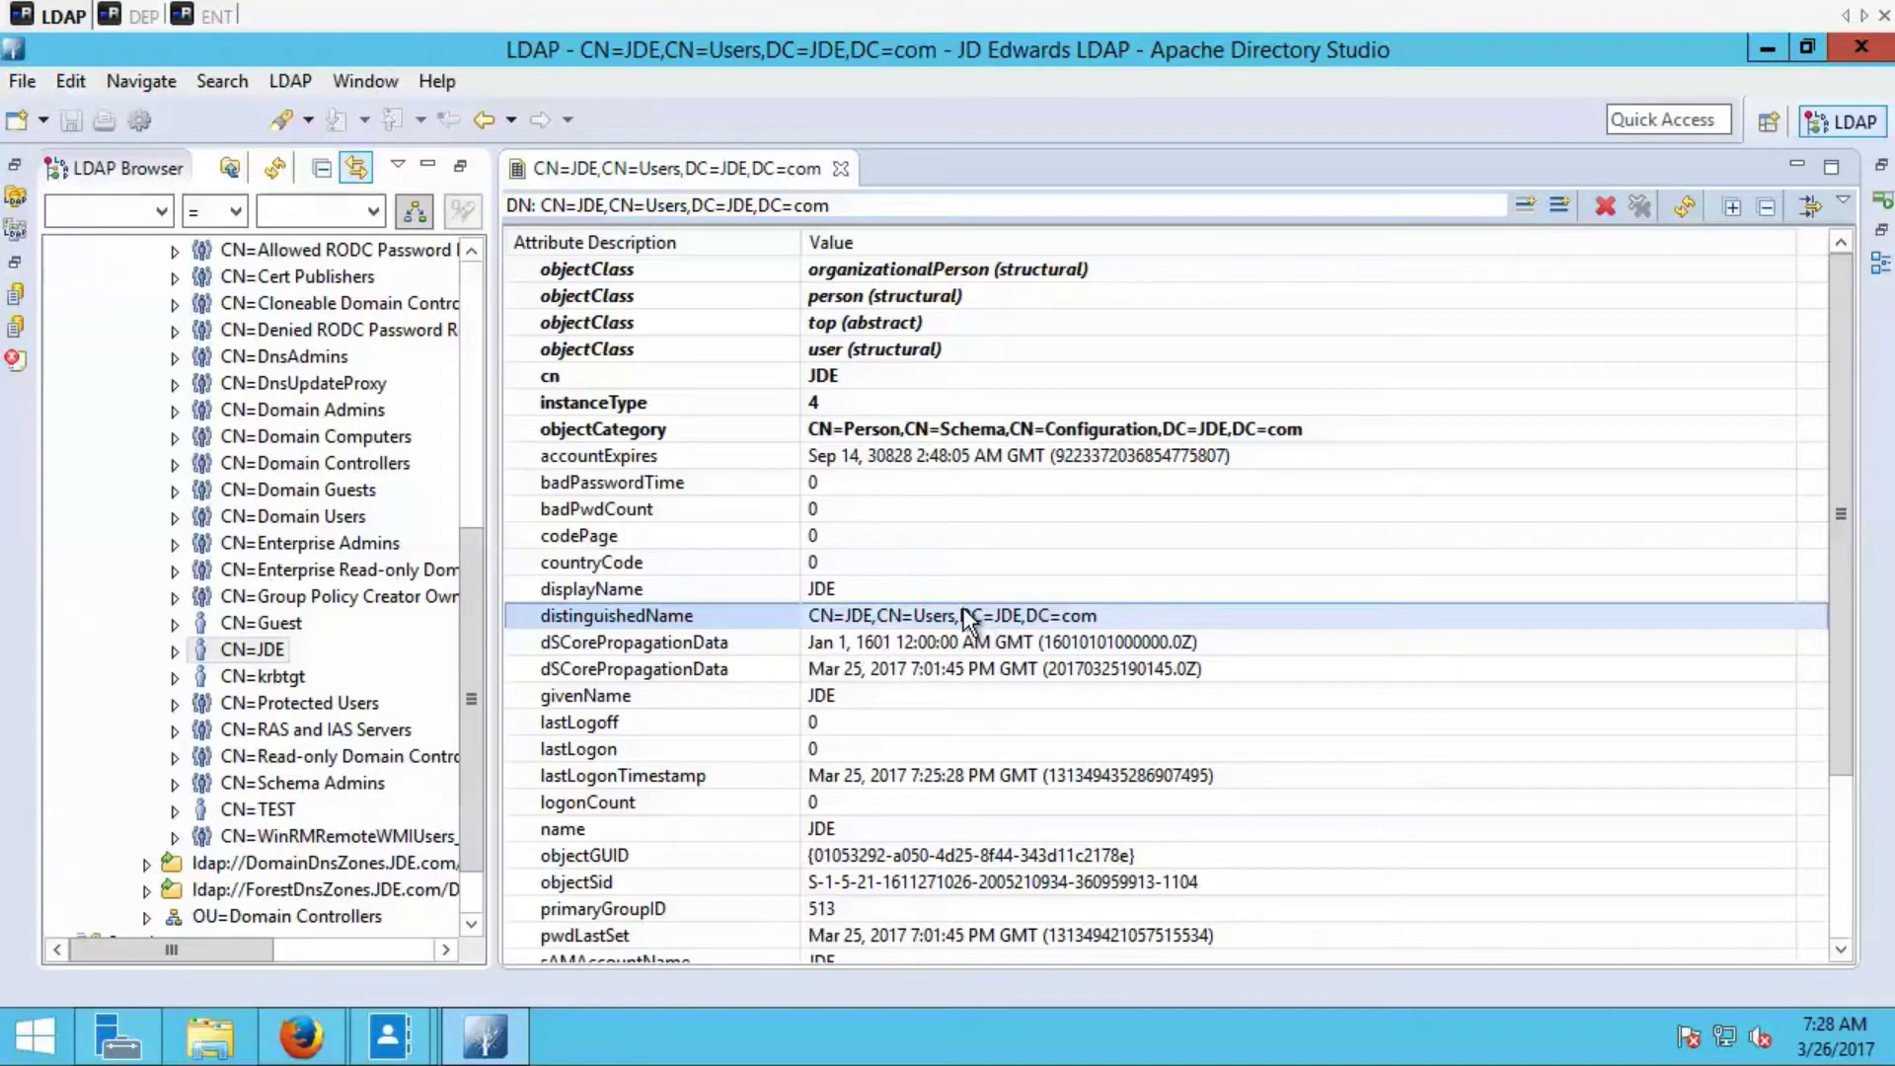
Minimize Apache Directory Studio, switch to the DEP server, launch JD Edwards and sign in with the account password.
{"action": "left_click", "coordinate": [1775, 50]}
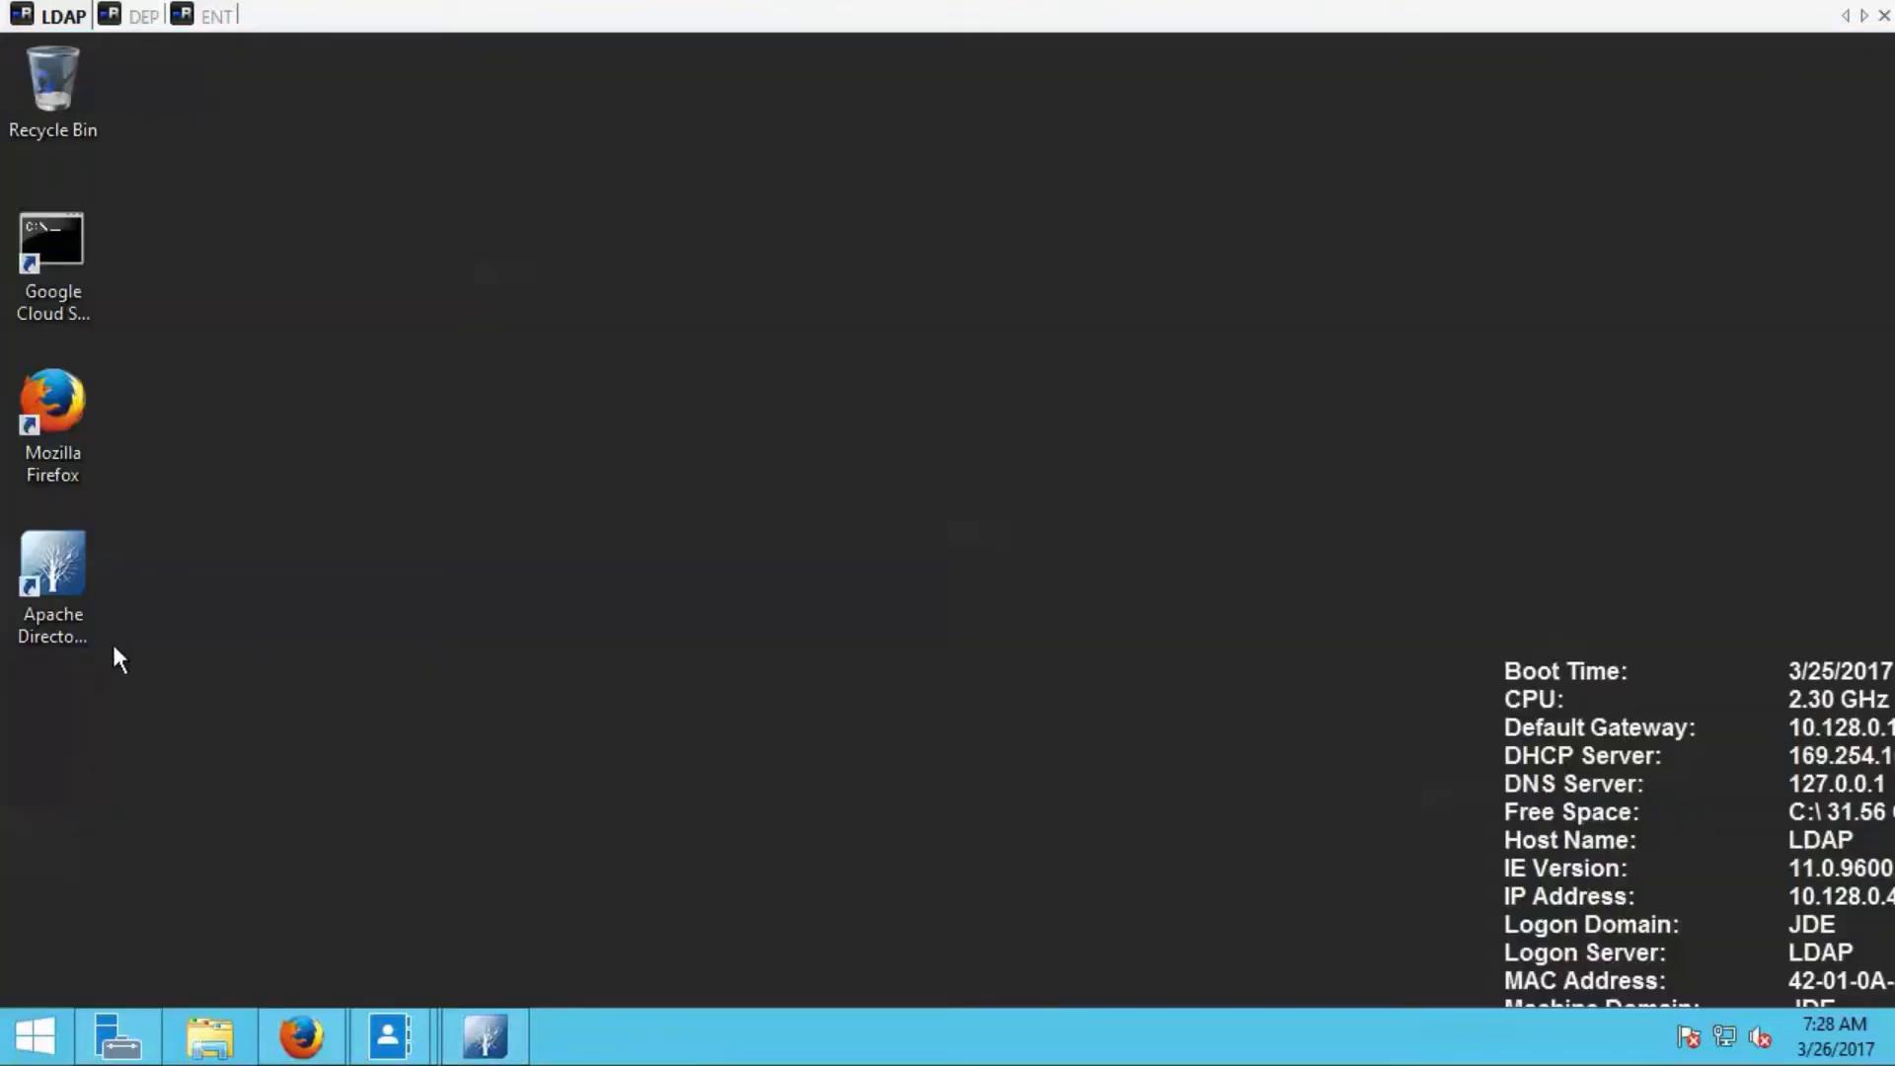
{"action": "left_click", "coordinate": [144, 17]}
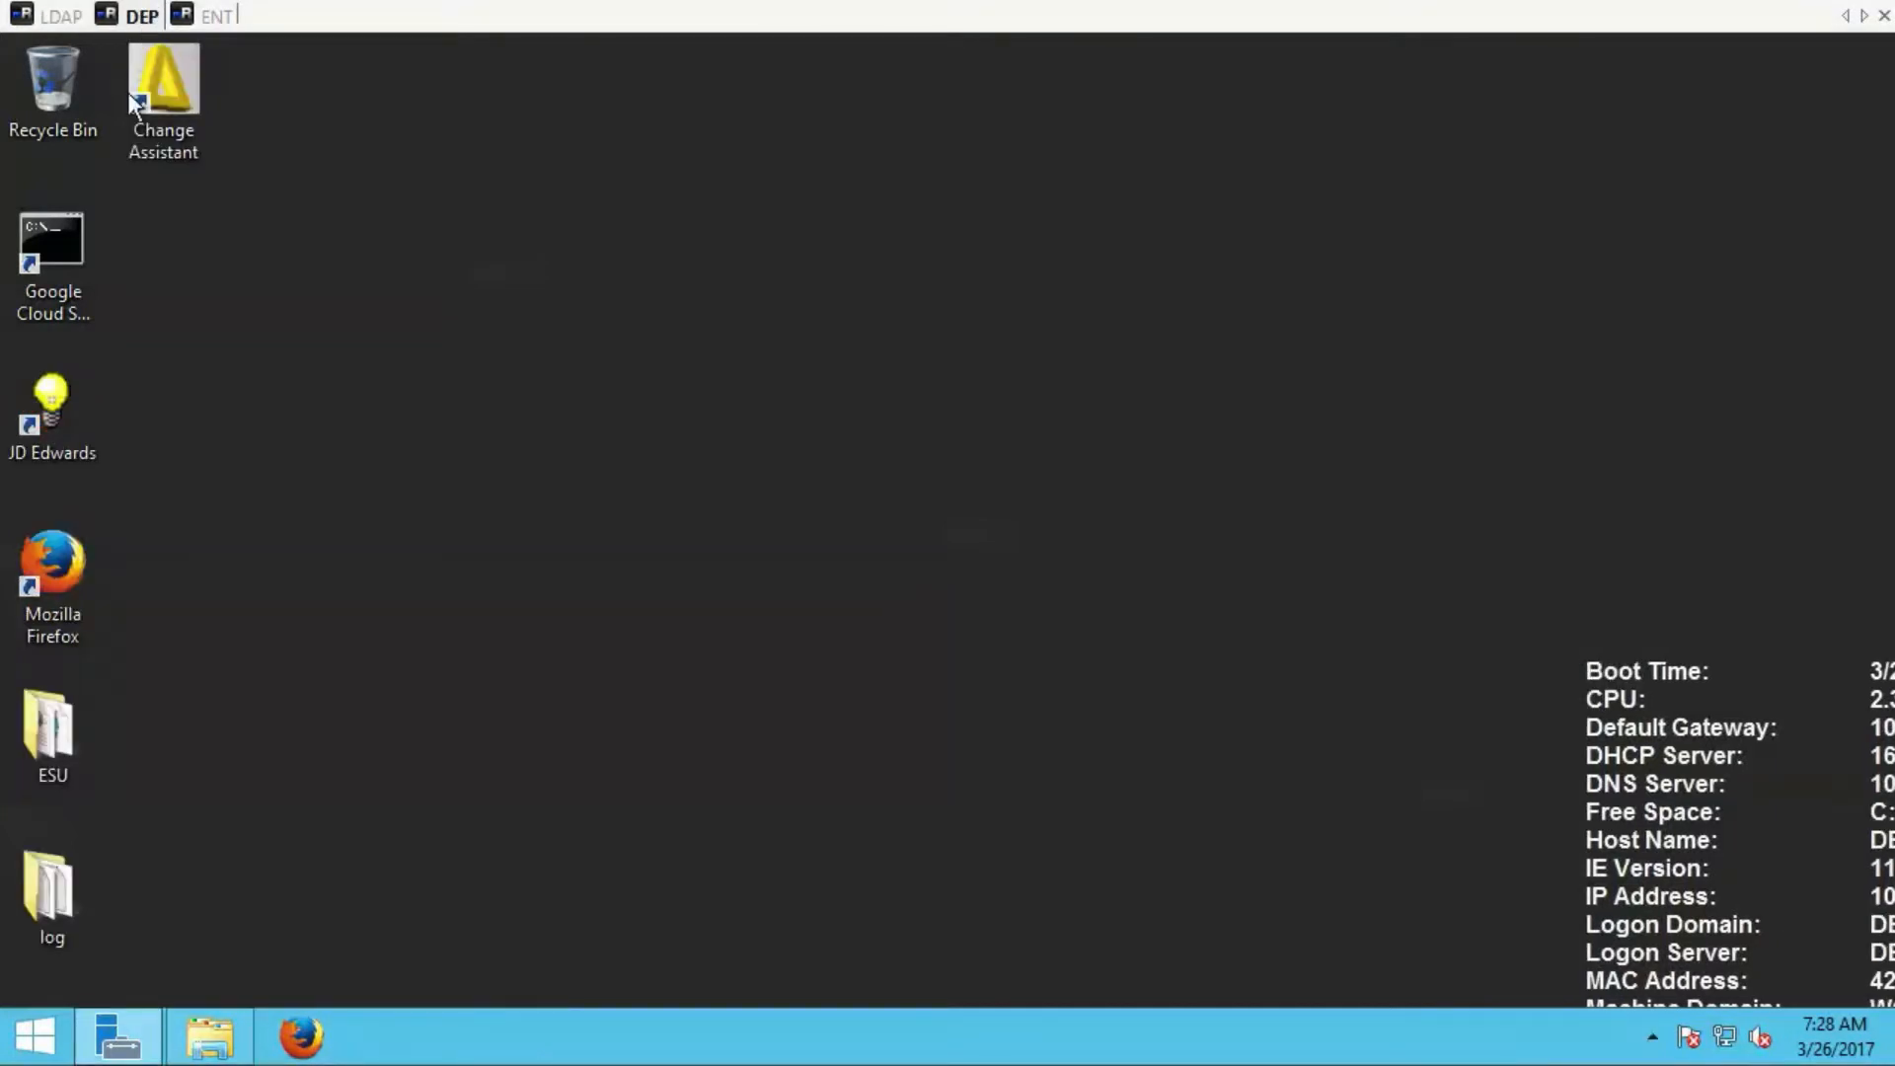
{"action": "double_click", "coordinate": [38, 430]}
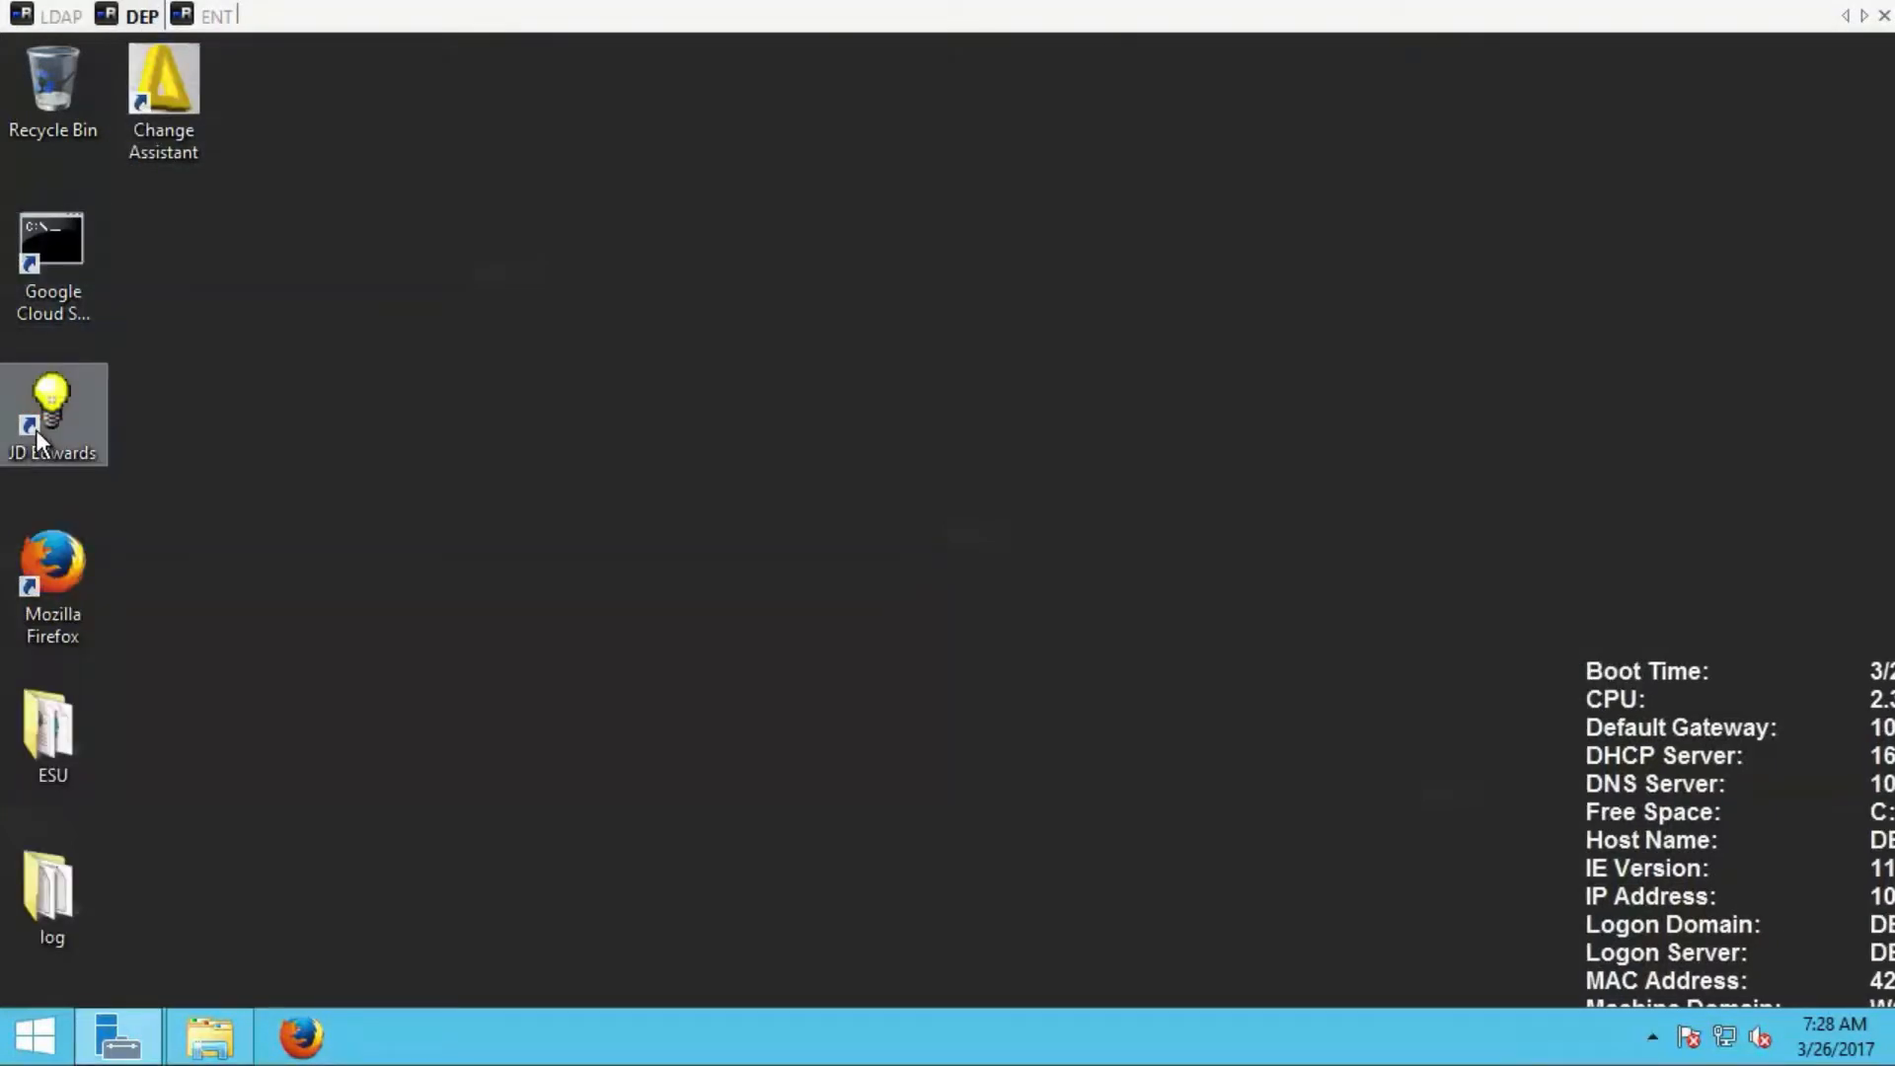
{"action": "left_click", "coordinate": [902, 425]}
{"action": "type", "text": "JDE"}
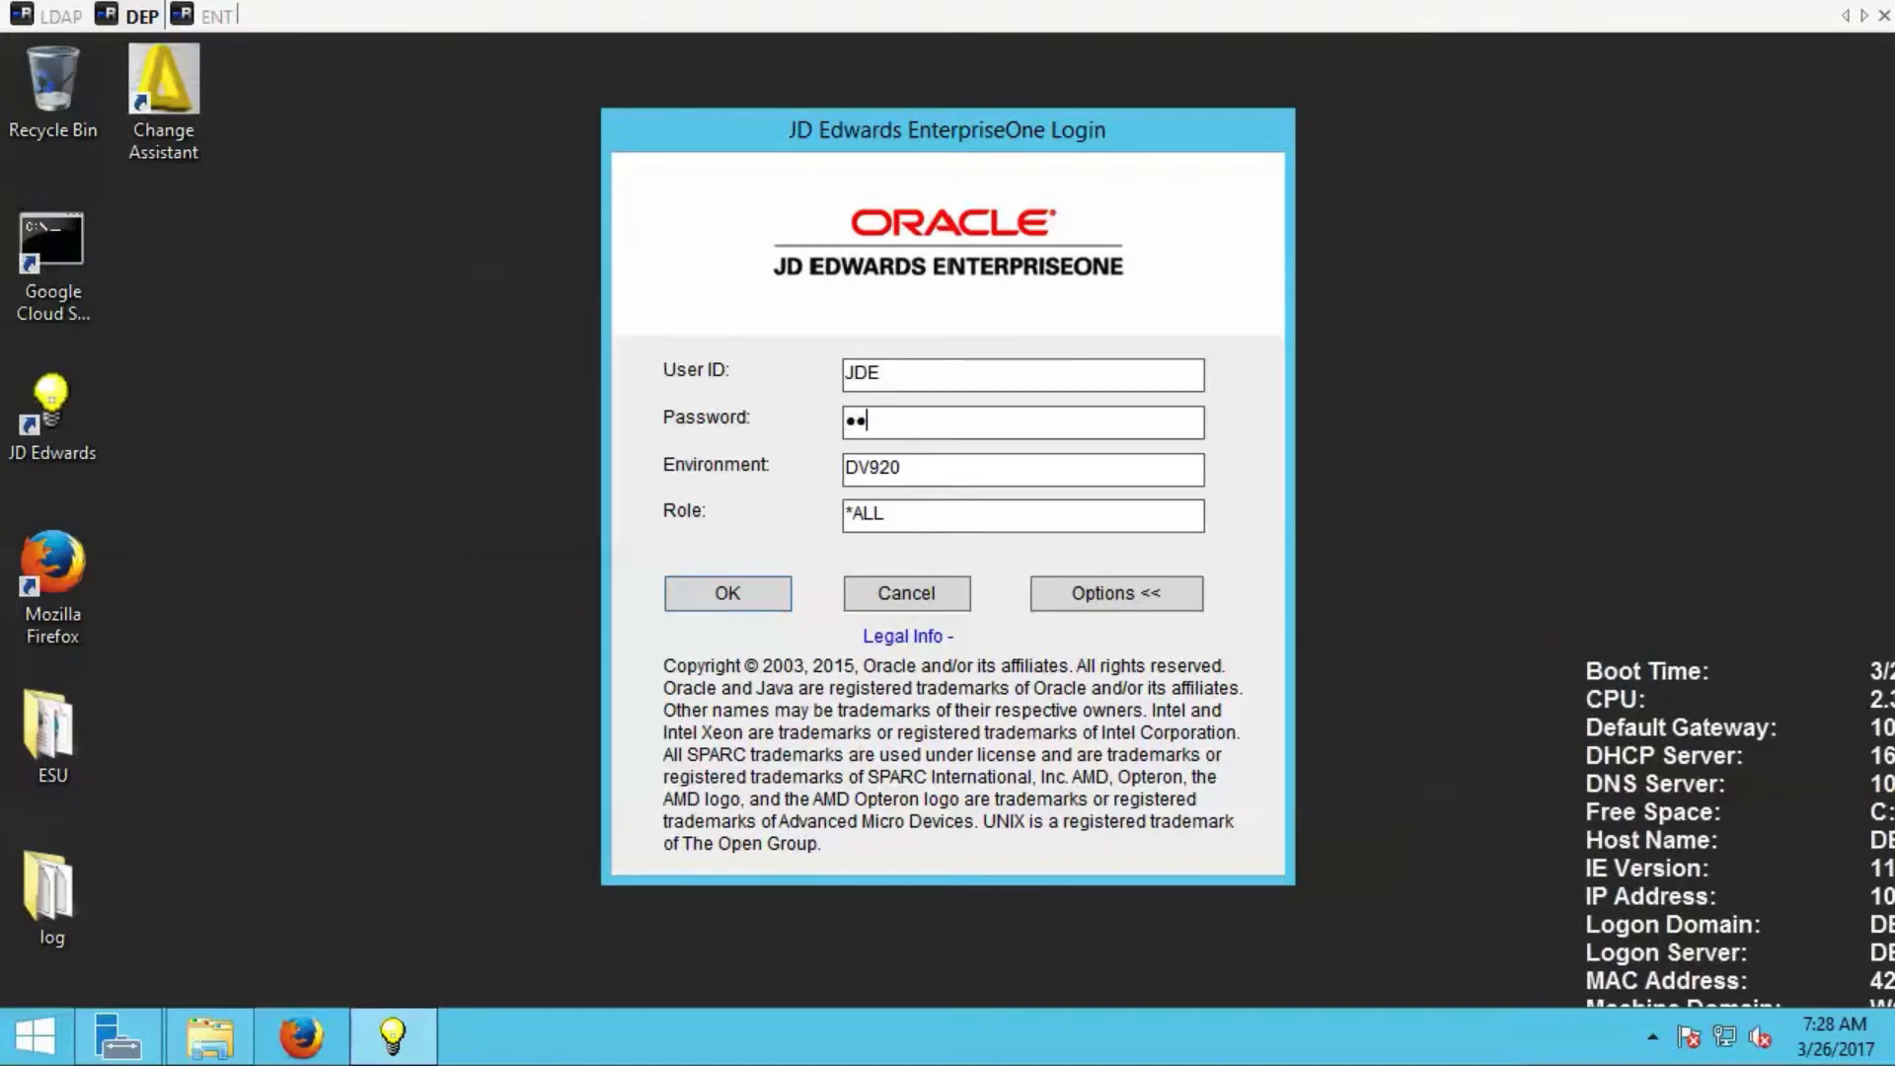
{"action": "type", "text": "••••••"}
{"action": "key", "text": "Return"}
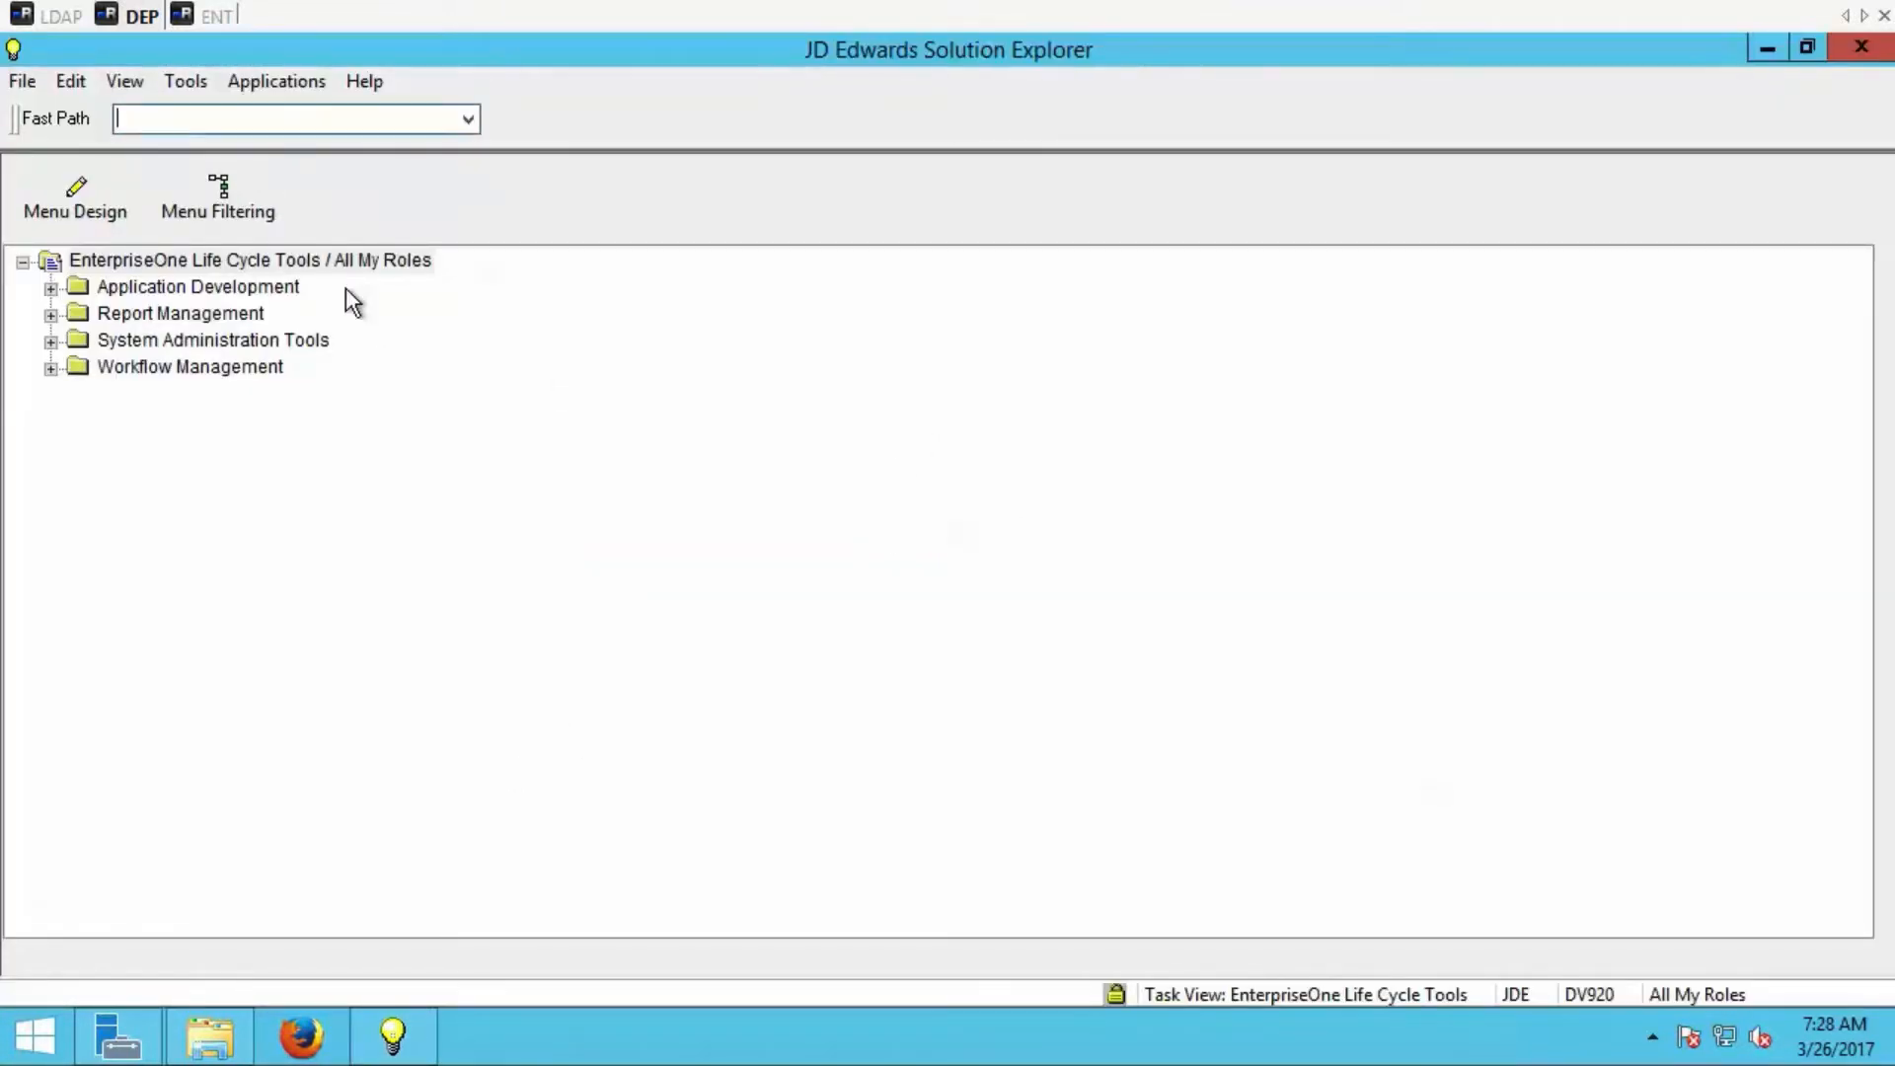
Open application P95928|ZJDE0002 through Fast Path and open the LDAP server configuration record.
{"action": "type", "text": "P95928|ZJDE0002"}
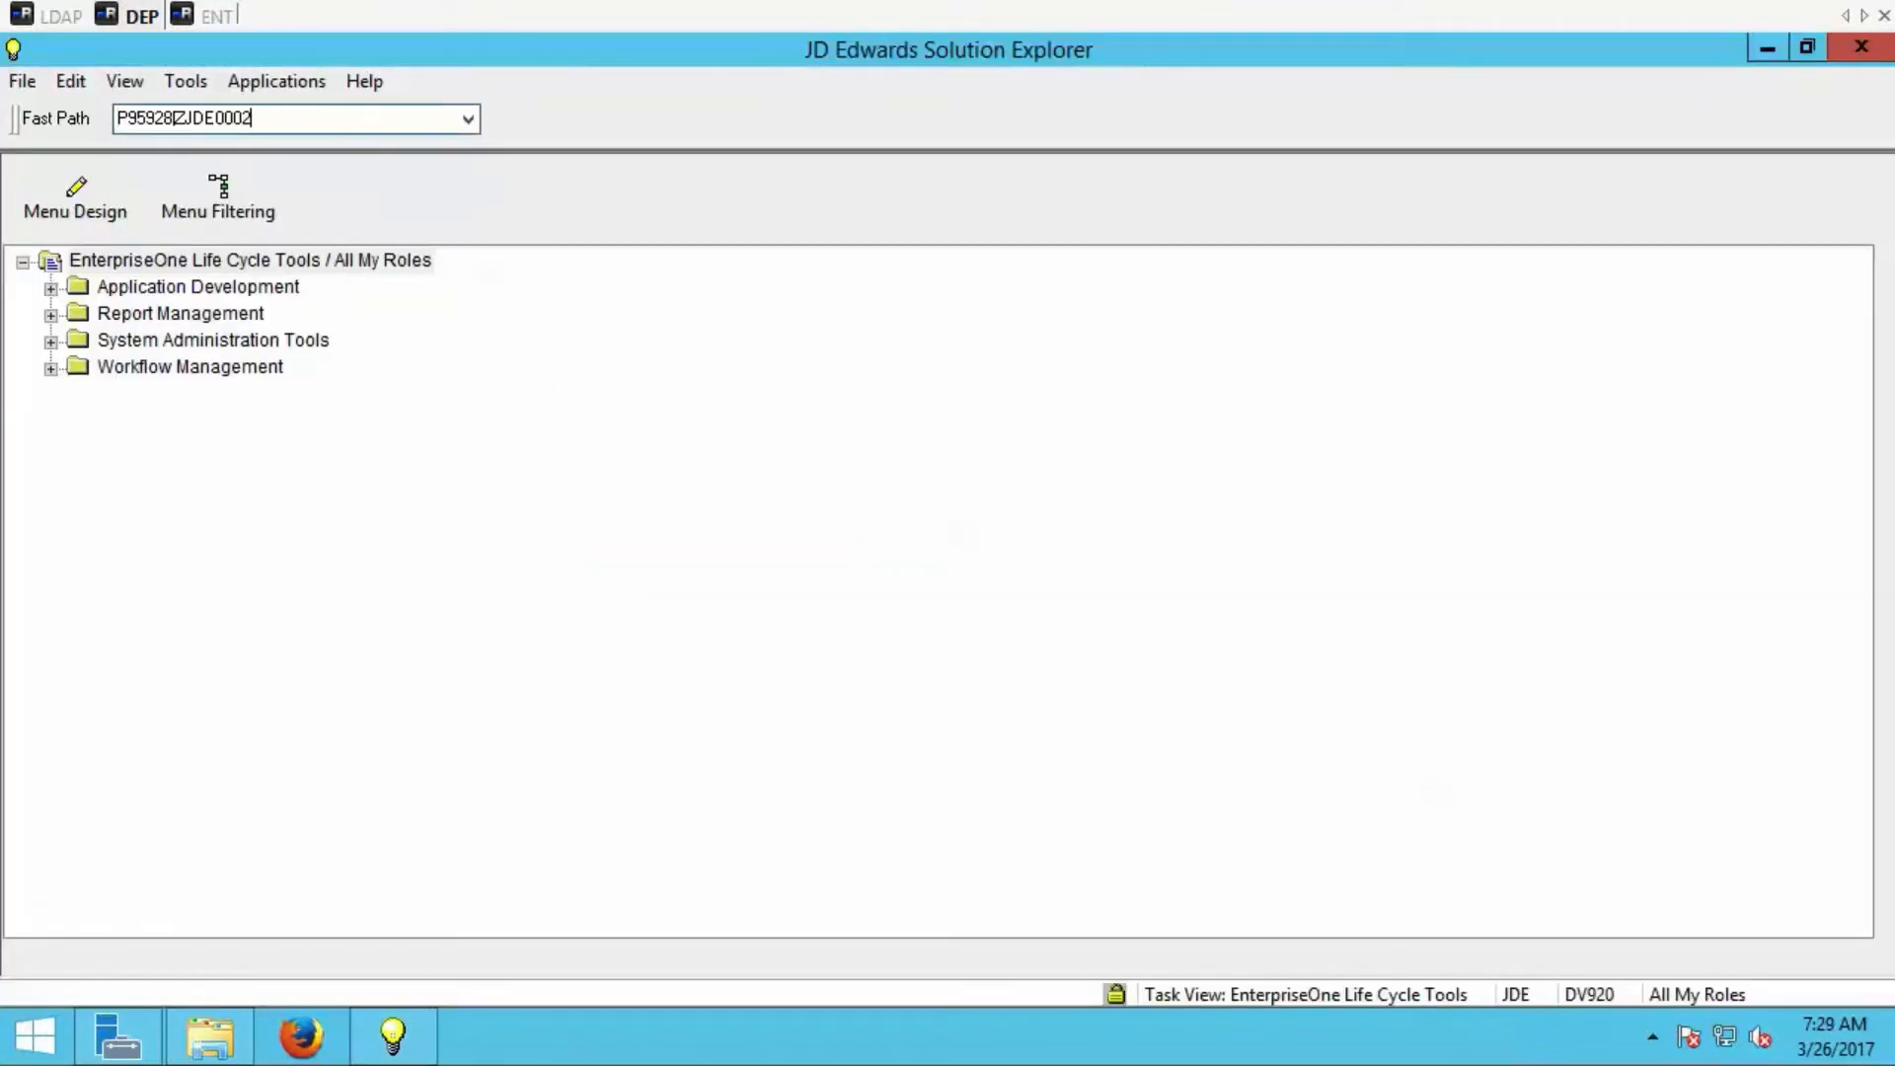
{"action": "key", "text": "Return"}
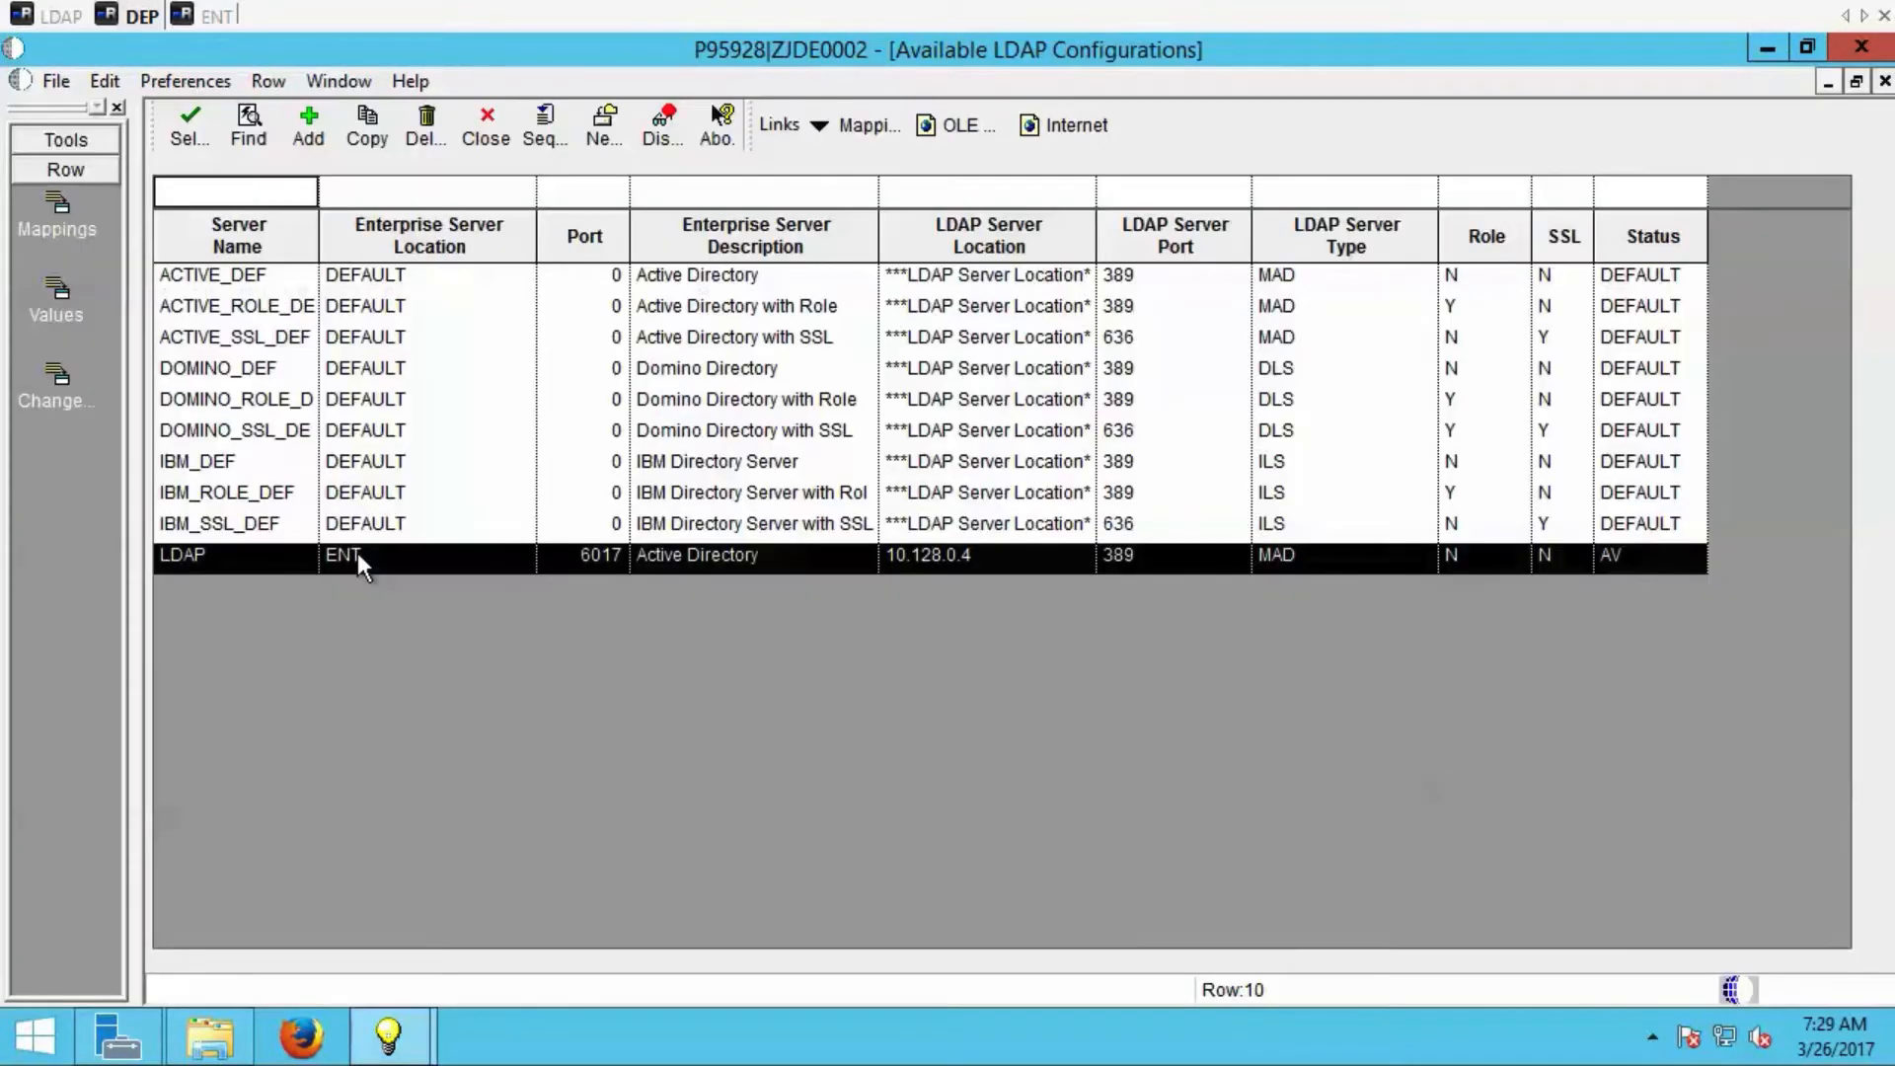
{"action": "double_click", "coordinate": [359, 553]}
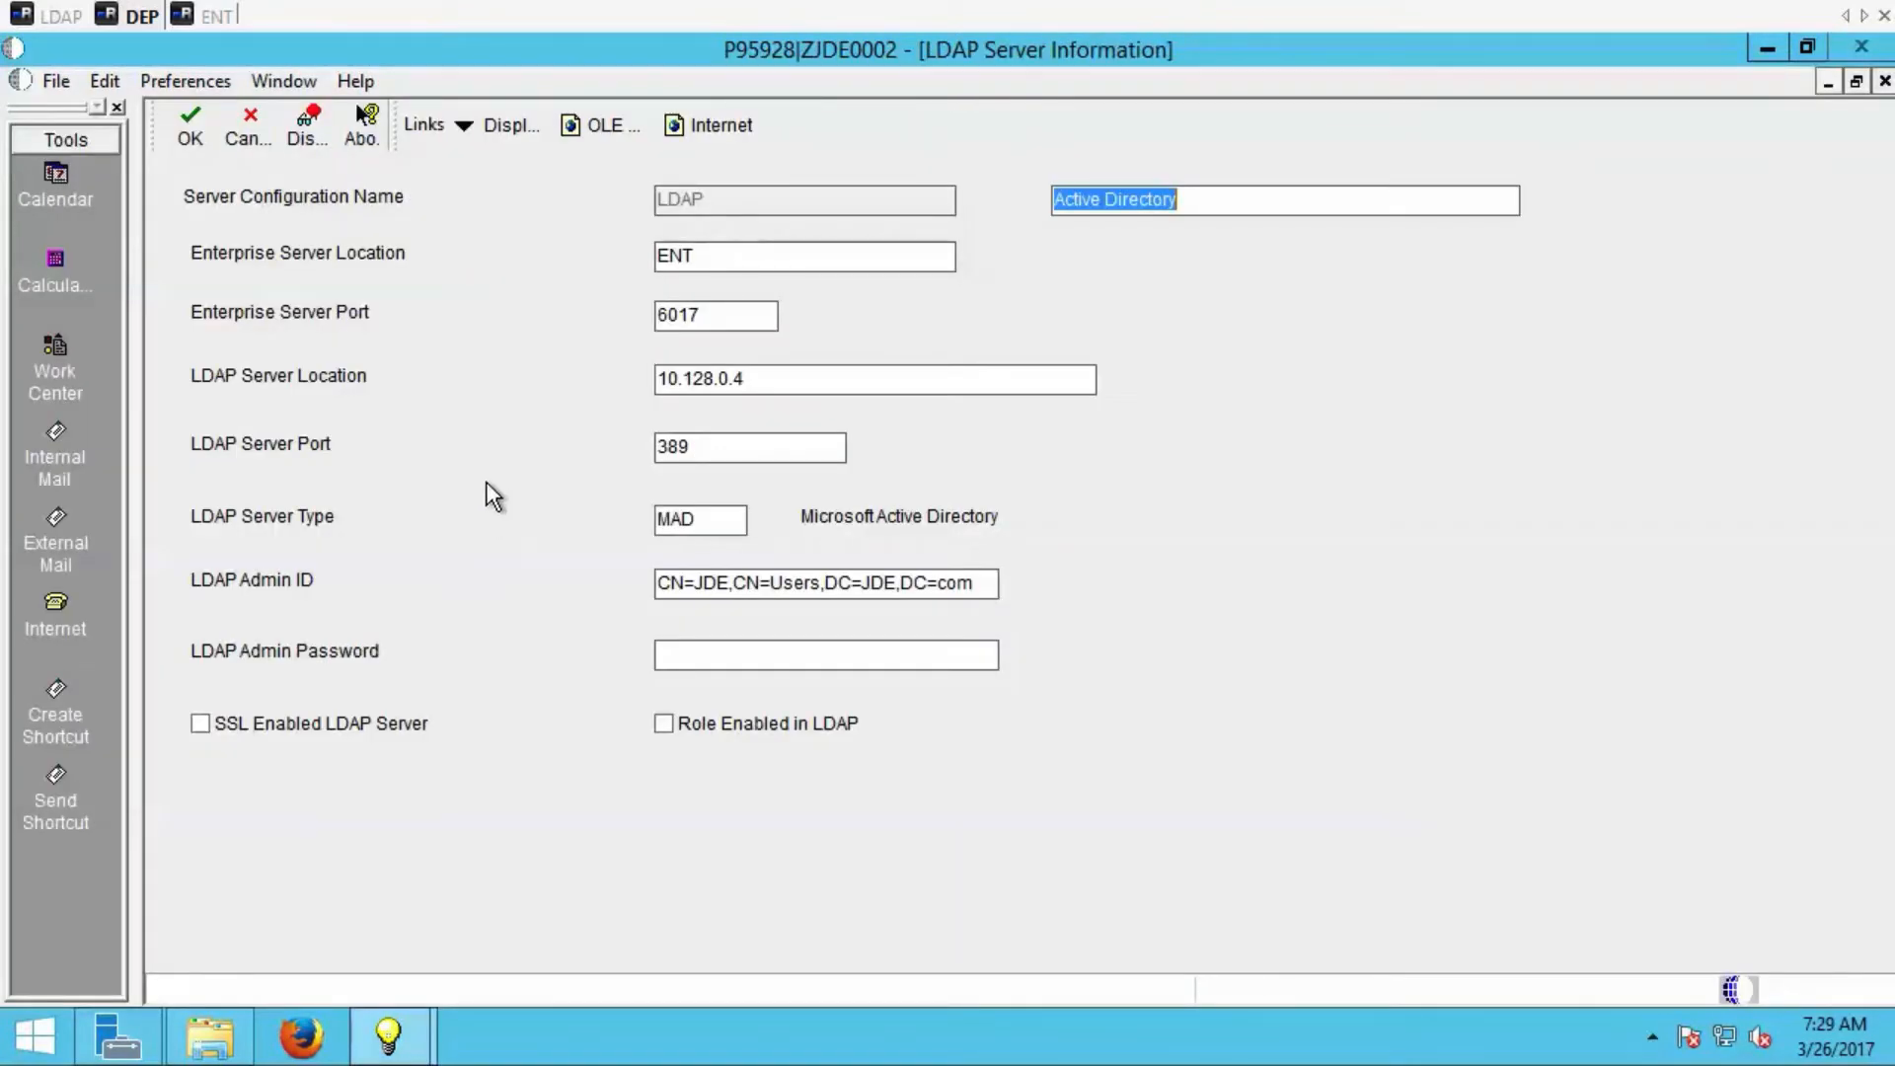
Compare the LDAP Admin ID with the JDE entry's distinguishedName in Apache Directory Studio on the LDAP server.
{"action": "left_click", "coordinate": [987, 592]}
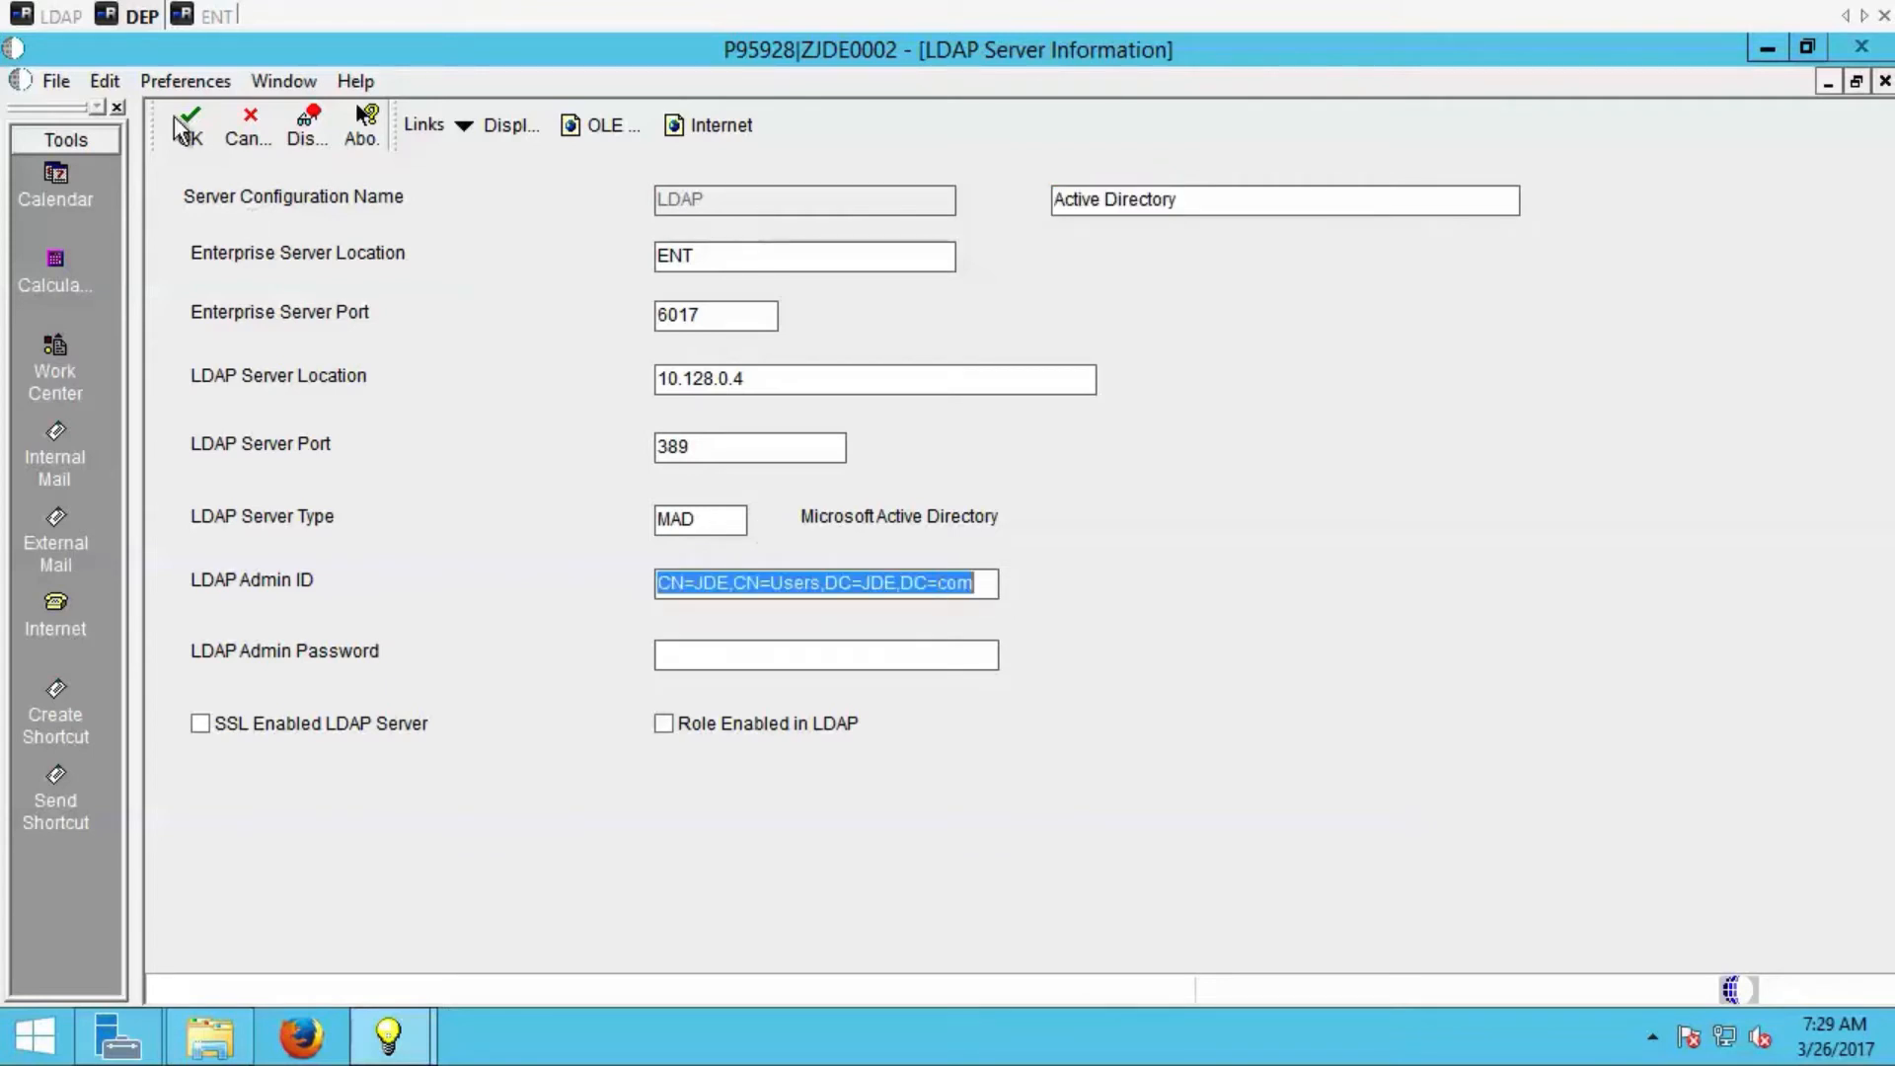
{"action": "left_click", "coordinate": [59, 18]}
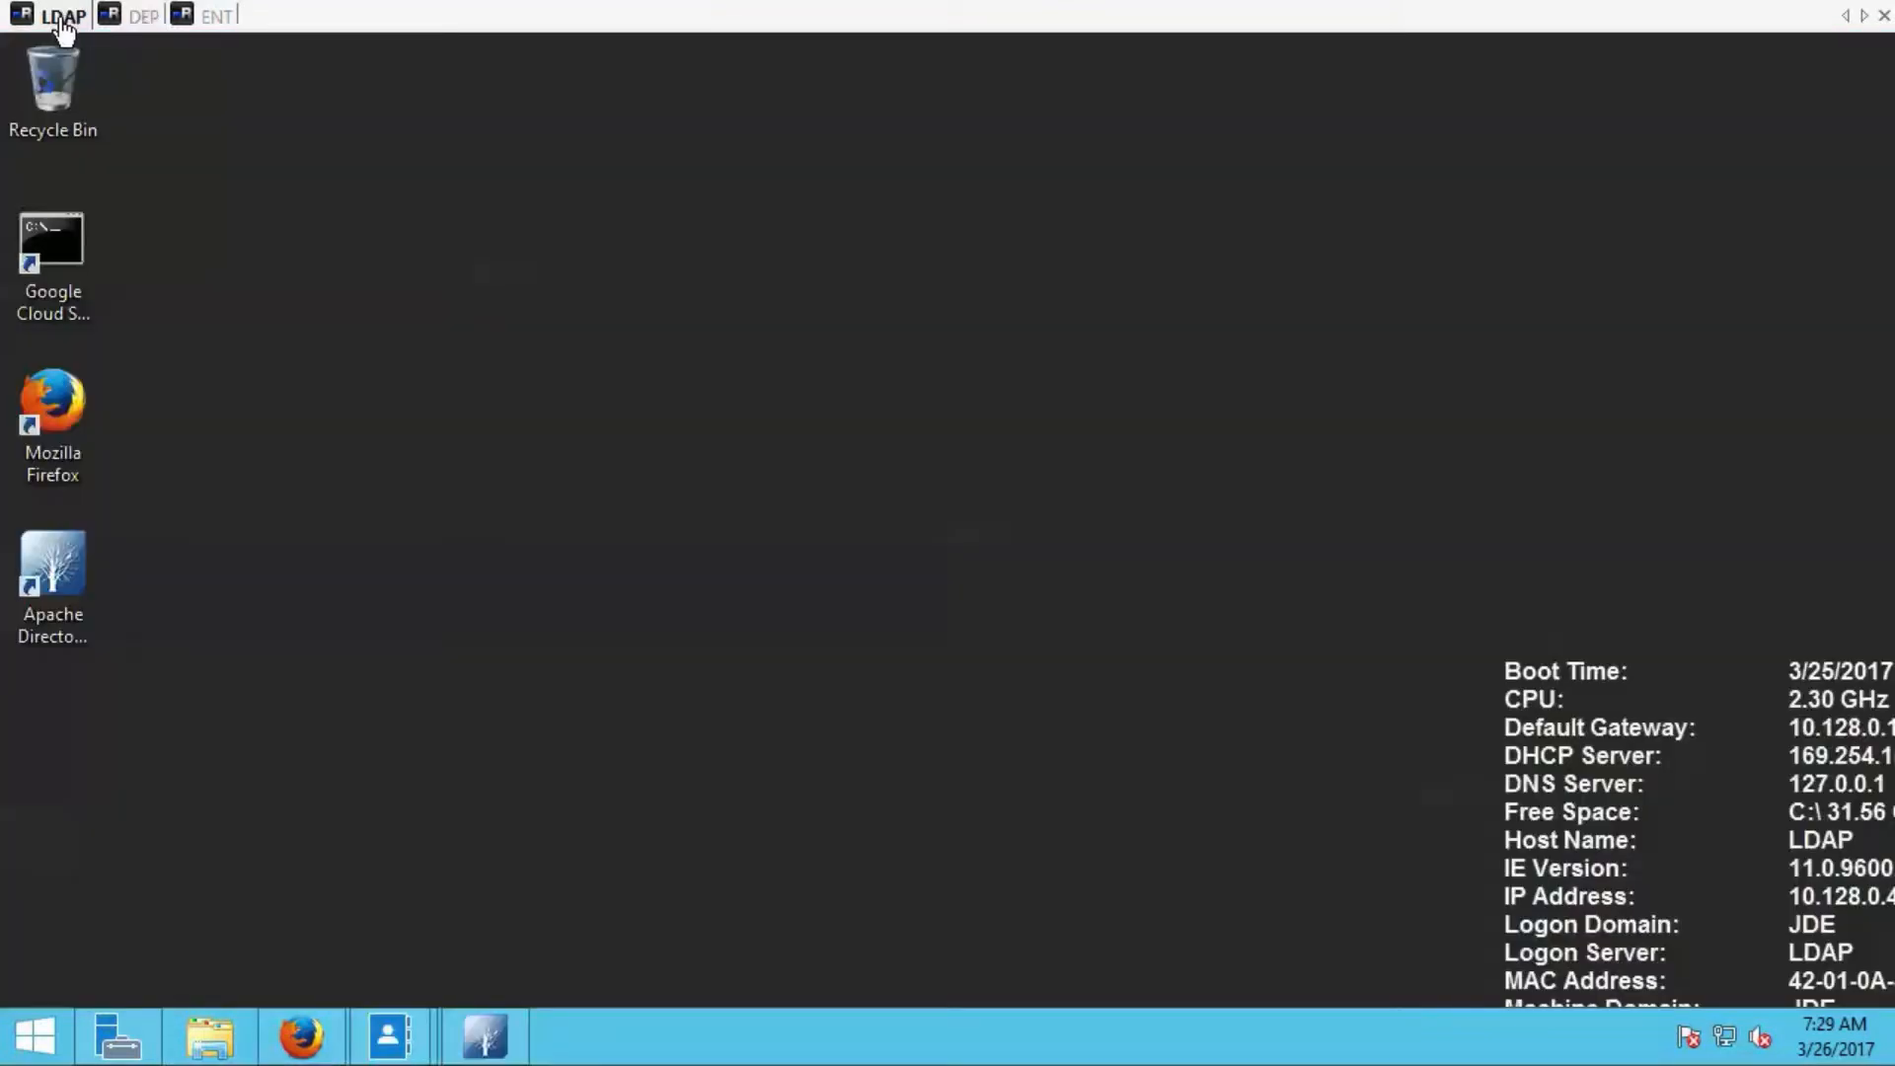
{"action": "left_click", "coordinate": [486, 1036]}
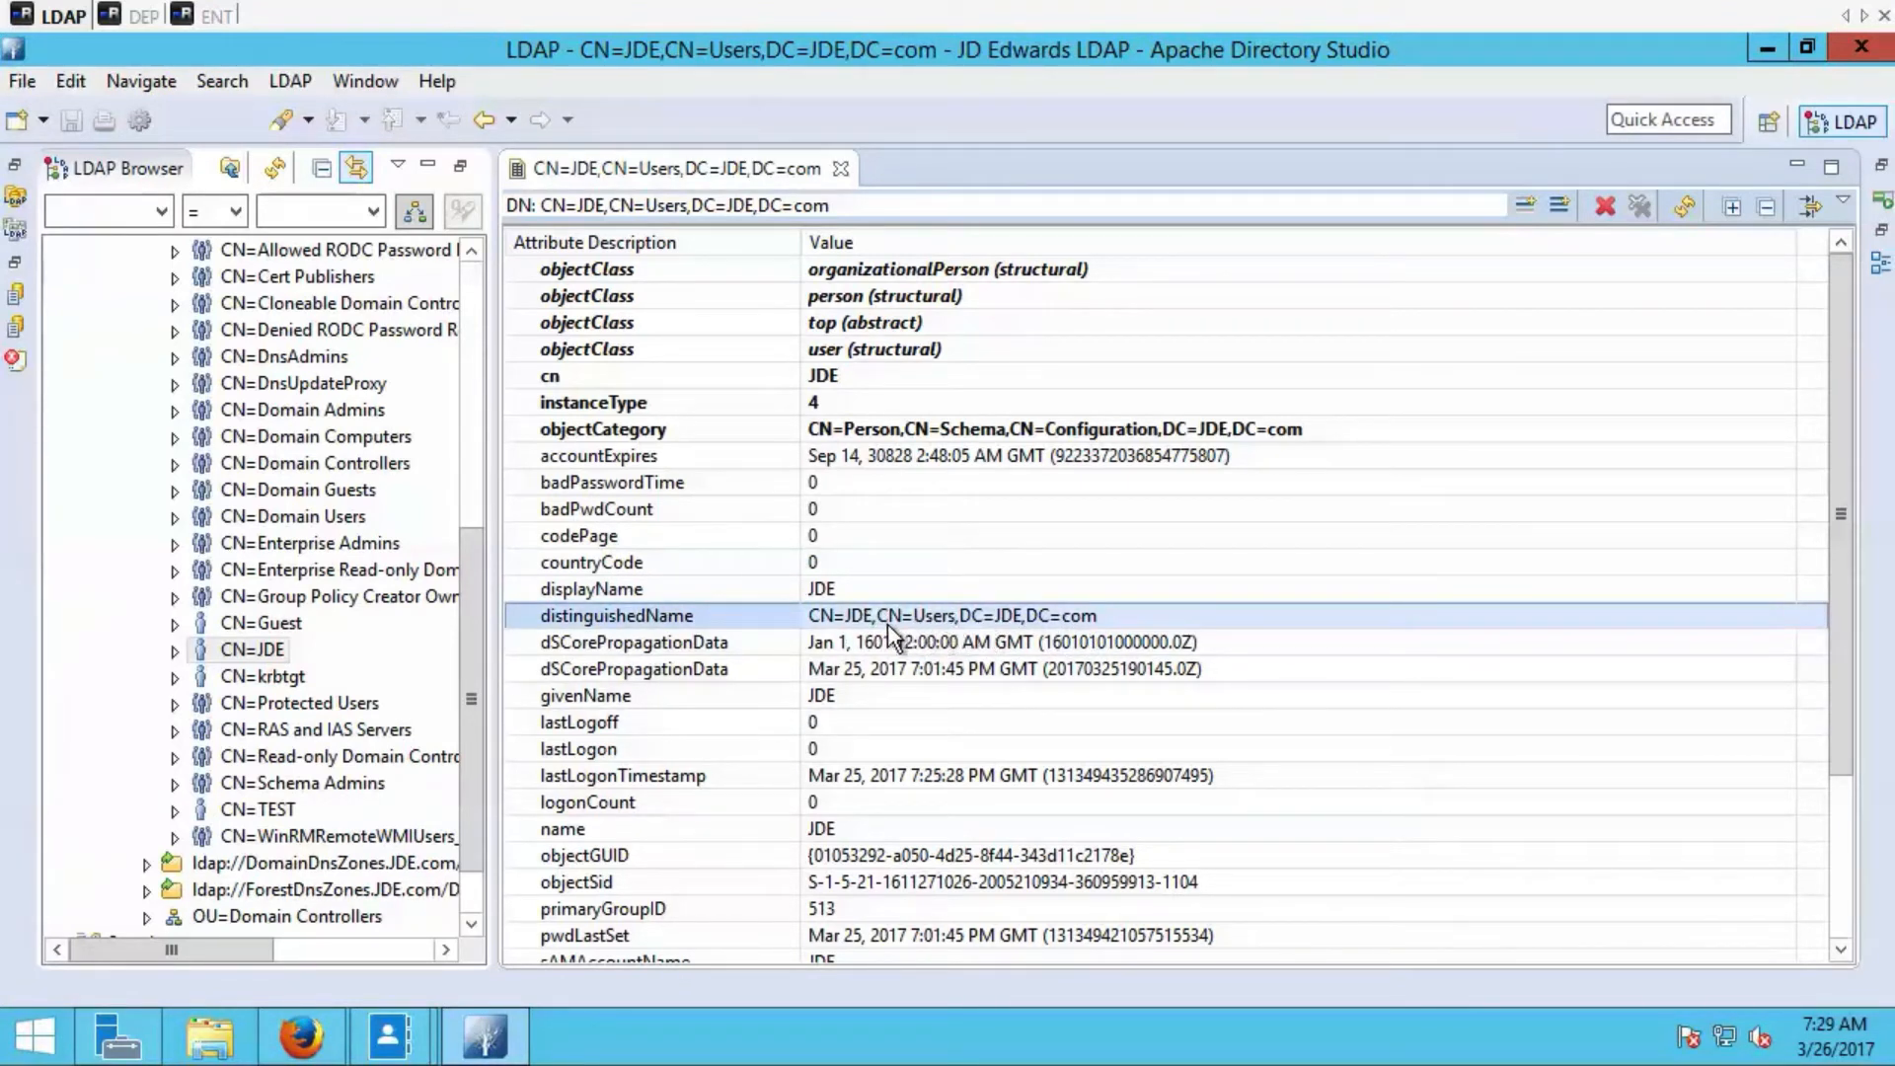
{"action": "left_click", "coordinate": [133, 15]}
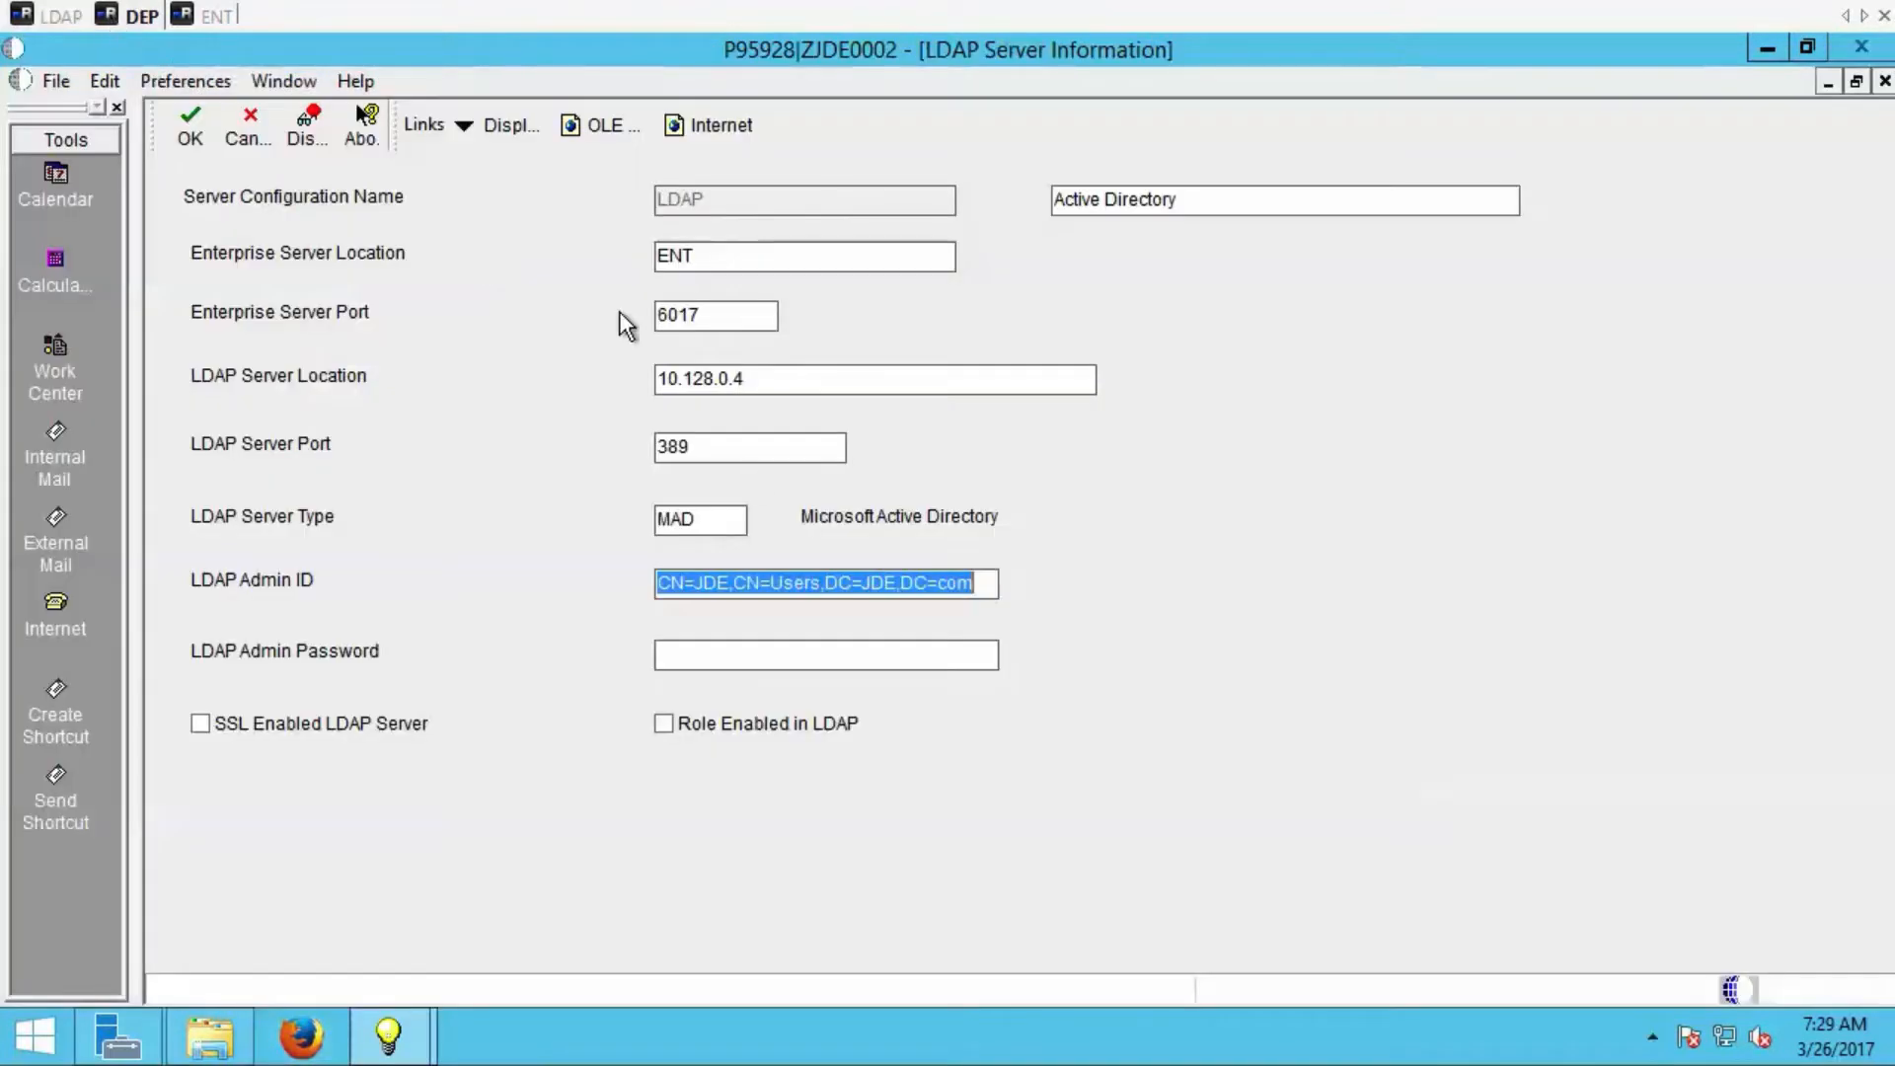
{"action": "left_click", "coordinate": [747, 580]}
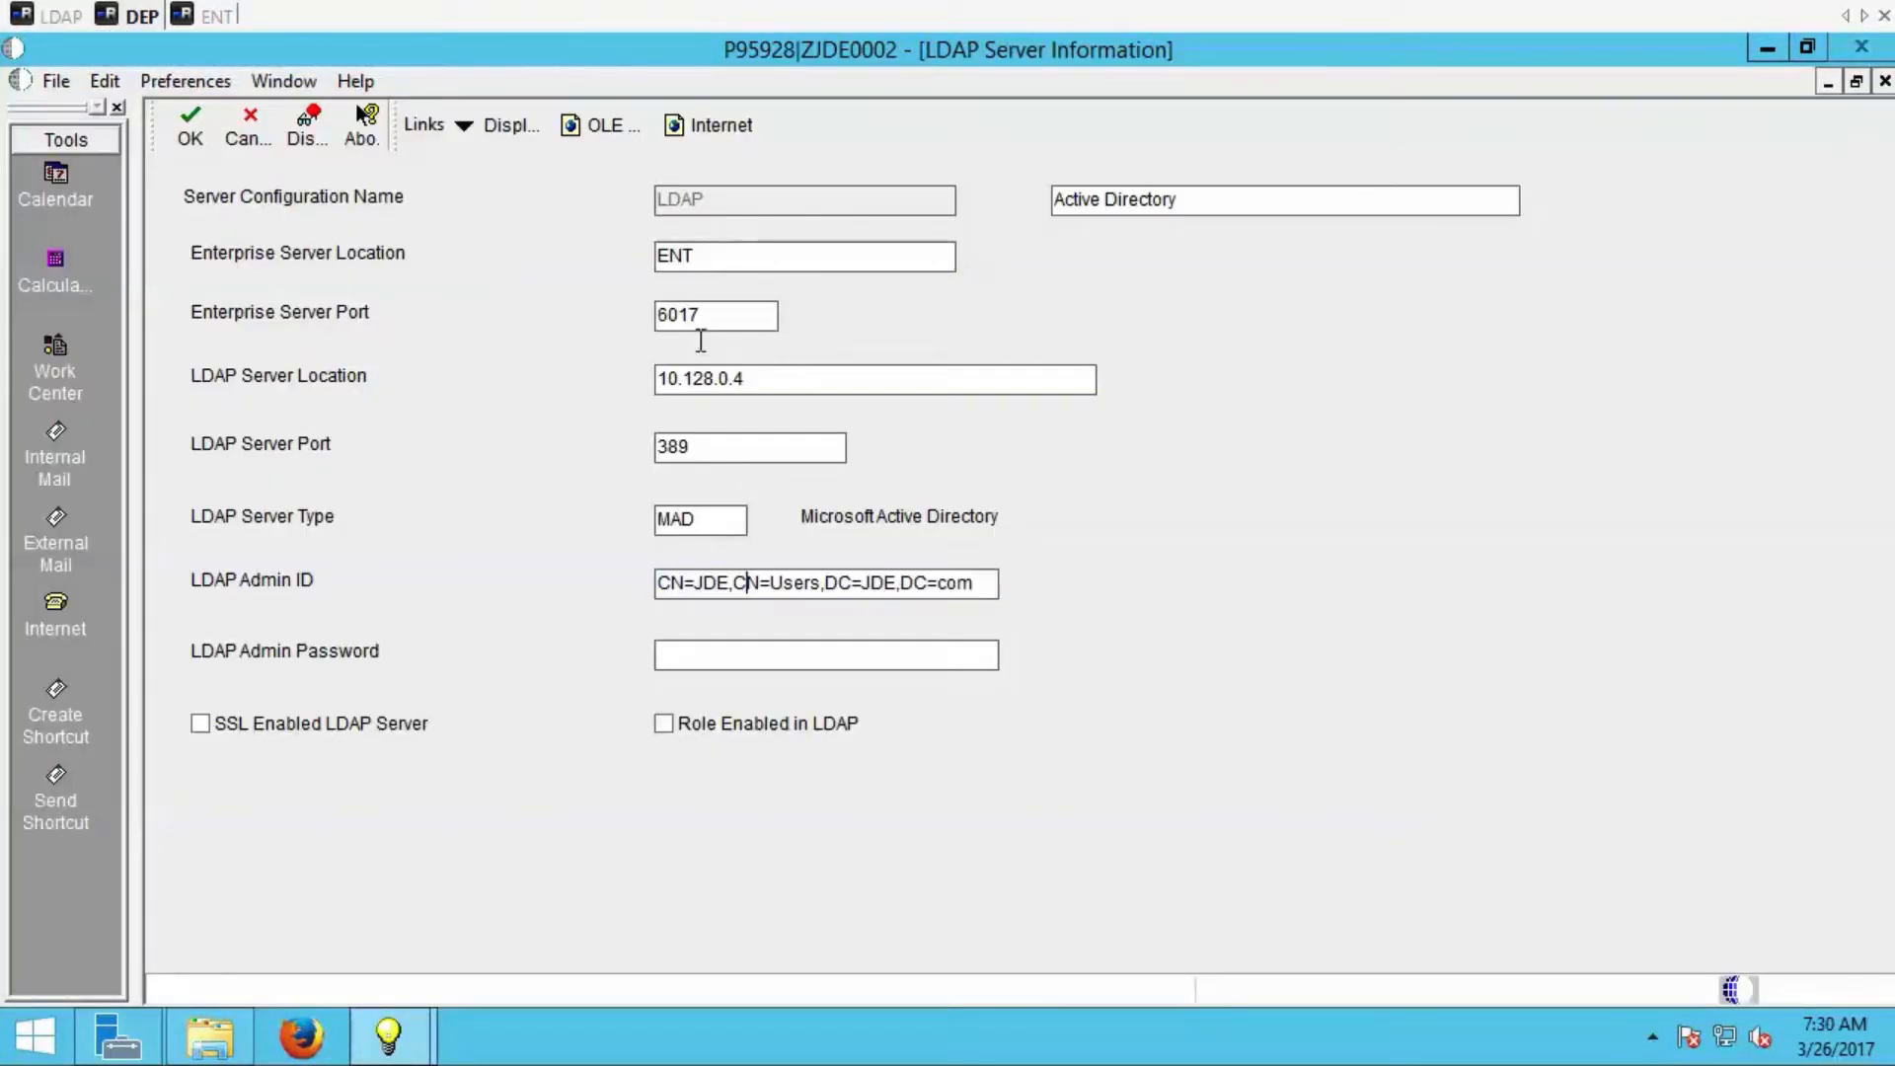
Review the enterprise server location and port, the LDAP server location and port, and the LDAP Admin Password field.
{"action": "double_click", "coordinate": [704, 254]}
{"action": "double_click", "coordinate": [732, 318]}
{"action": "double_click", "coordinate": [770, 381]}
{"action": "double_click", "coordinate": [767, 452]}
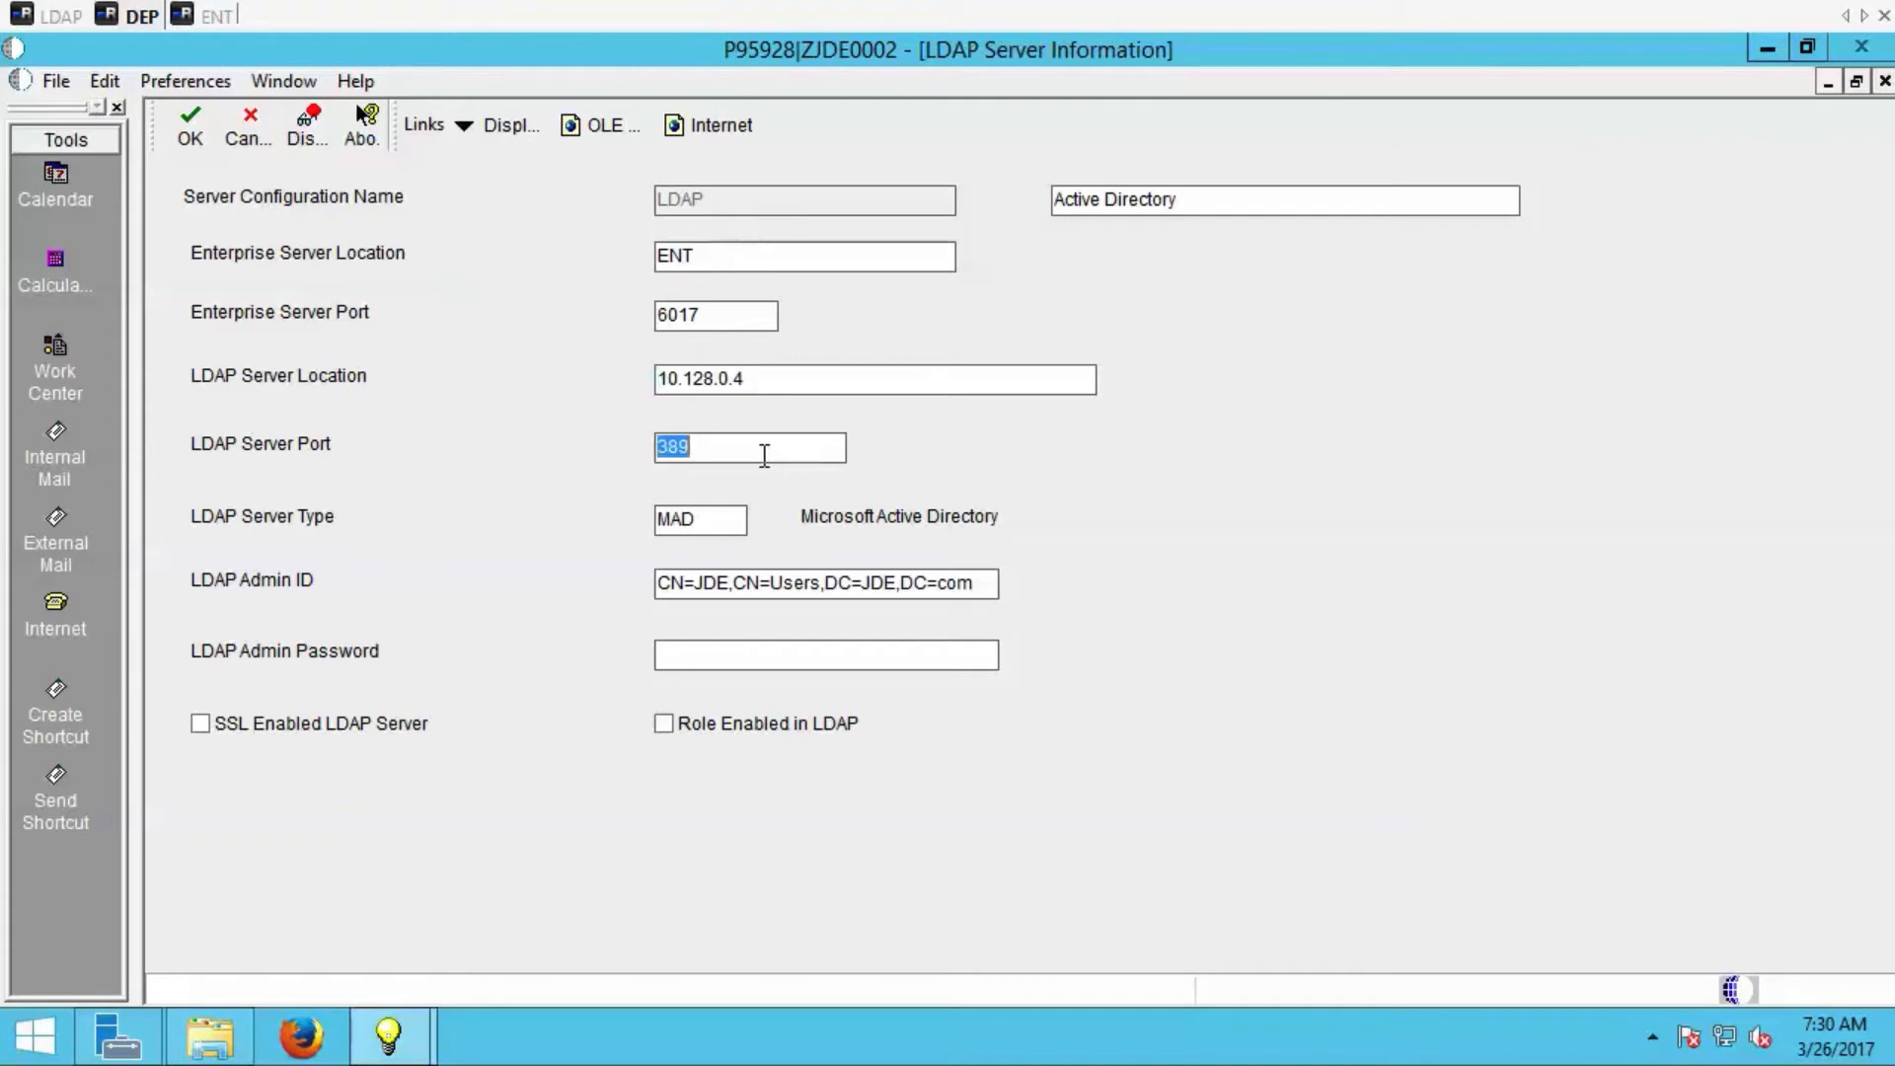
{"action": "left_click", "coordinate": [726, 660]}
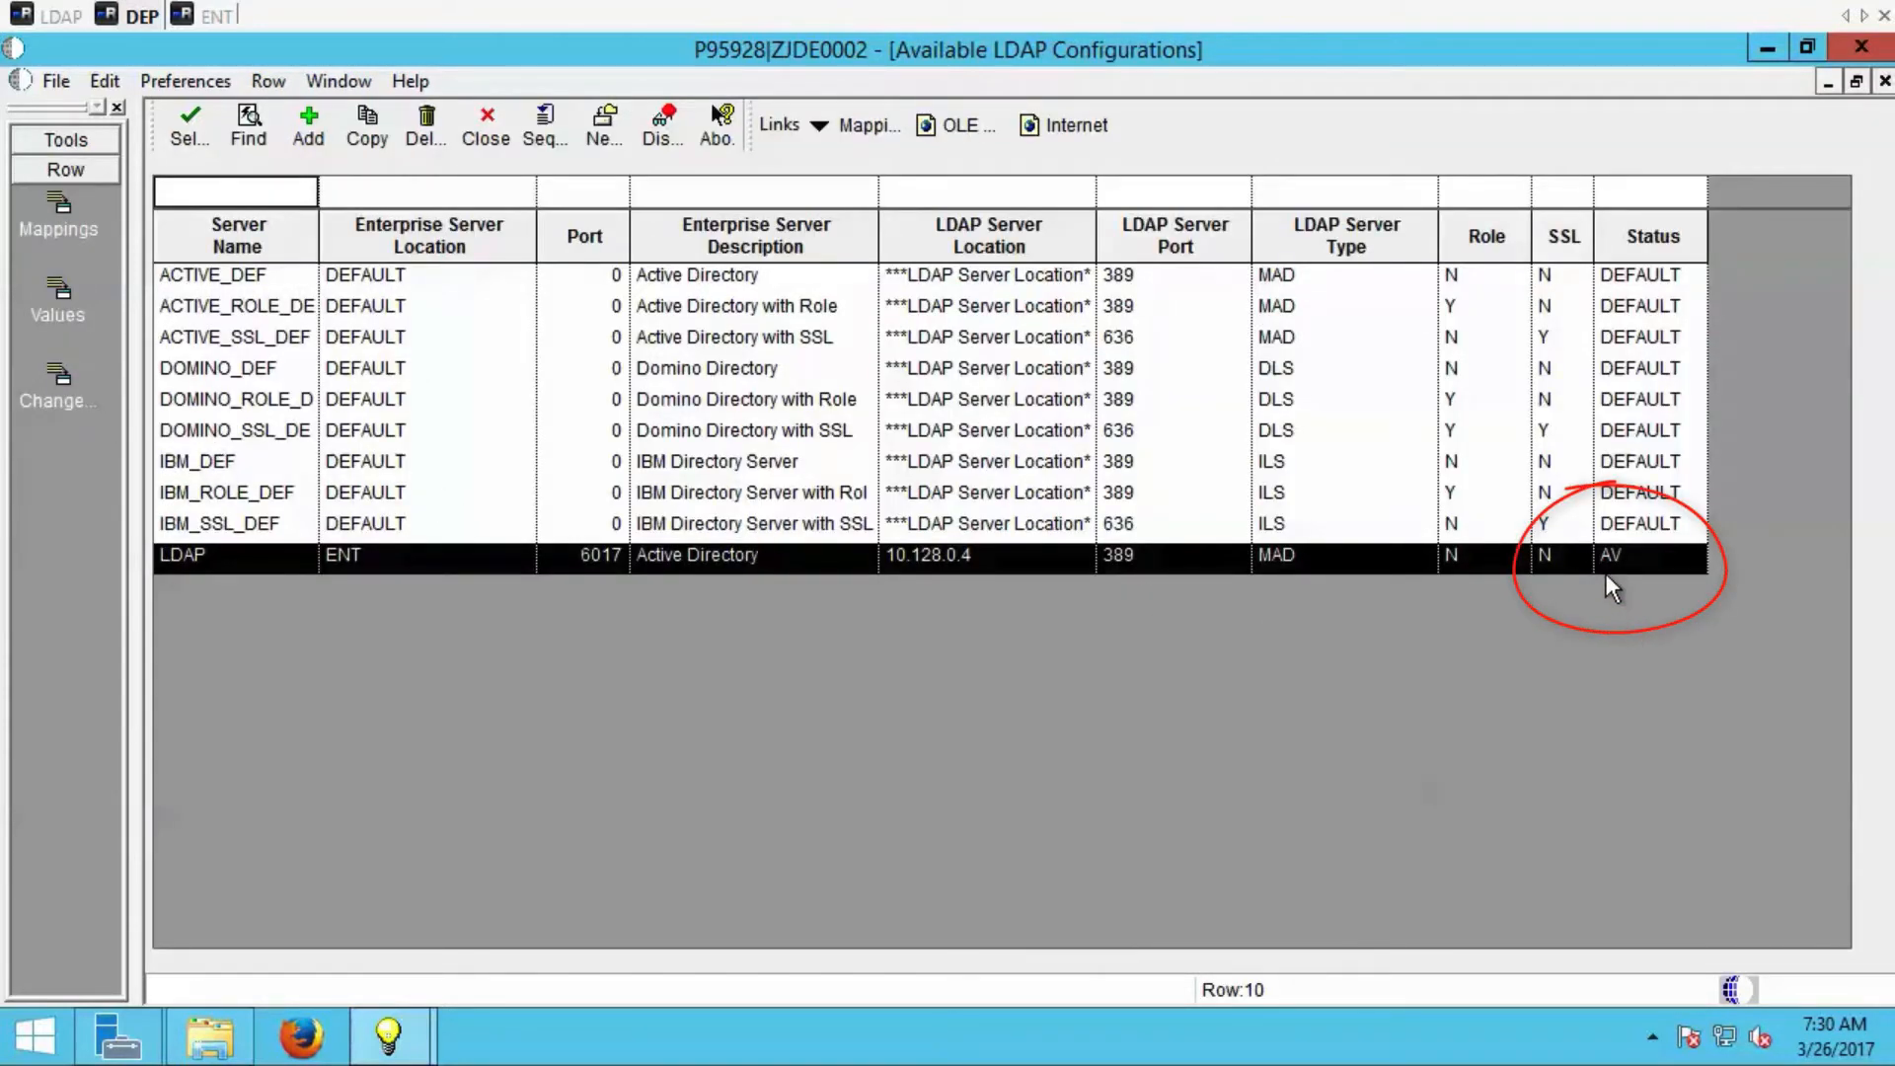
Open the mappings of the LDAP configuration and examine the required E1USRIDATR and USRSRCHATR attributes.
{"action": "left_click", "coordinate": [59, 231]}
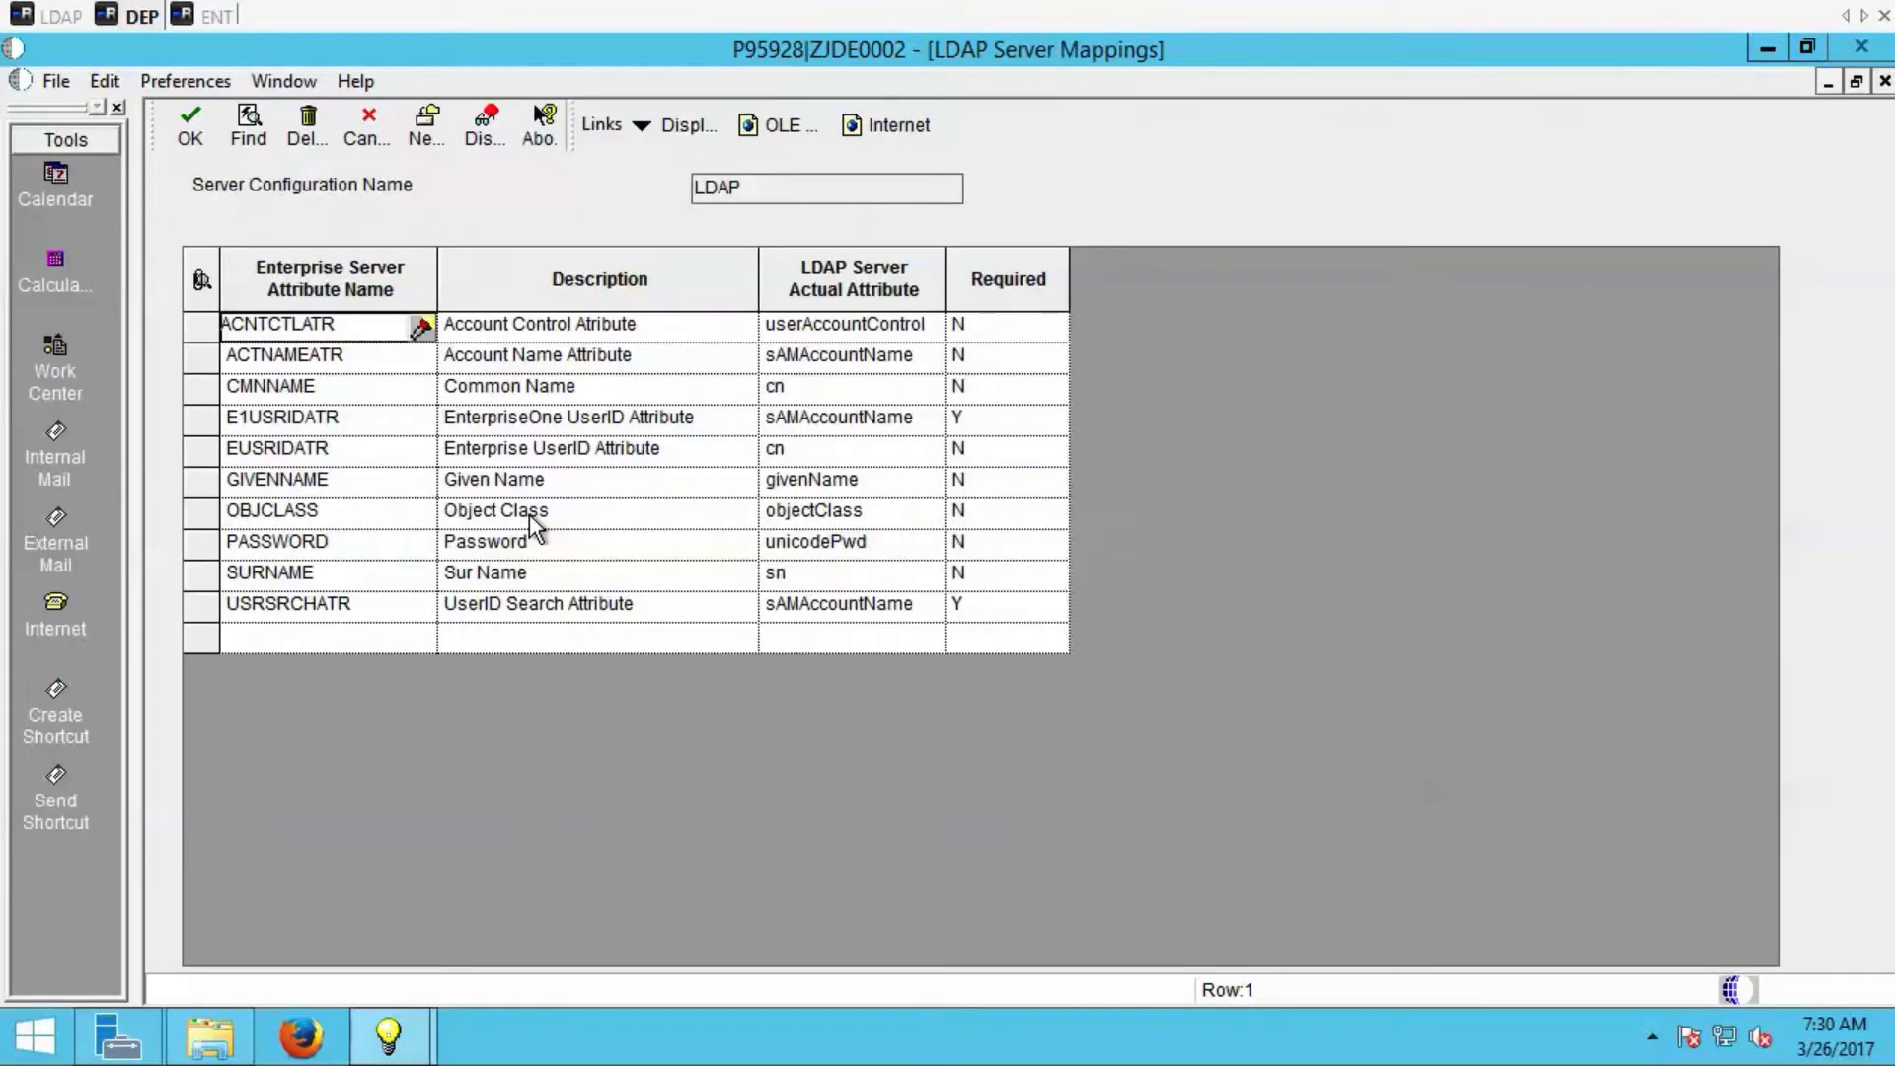
{"action": "left_click", "coordinate": [572, 422]}
{"action": "left_click", "coordinate": [975, 414]}
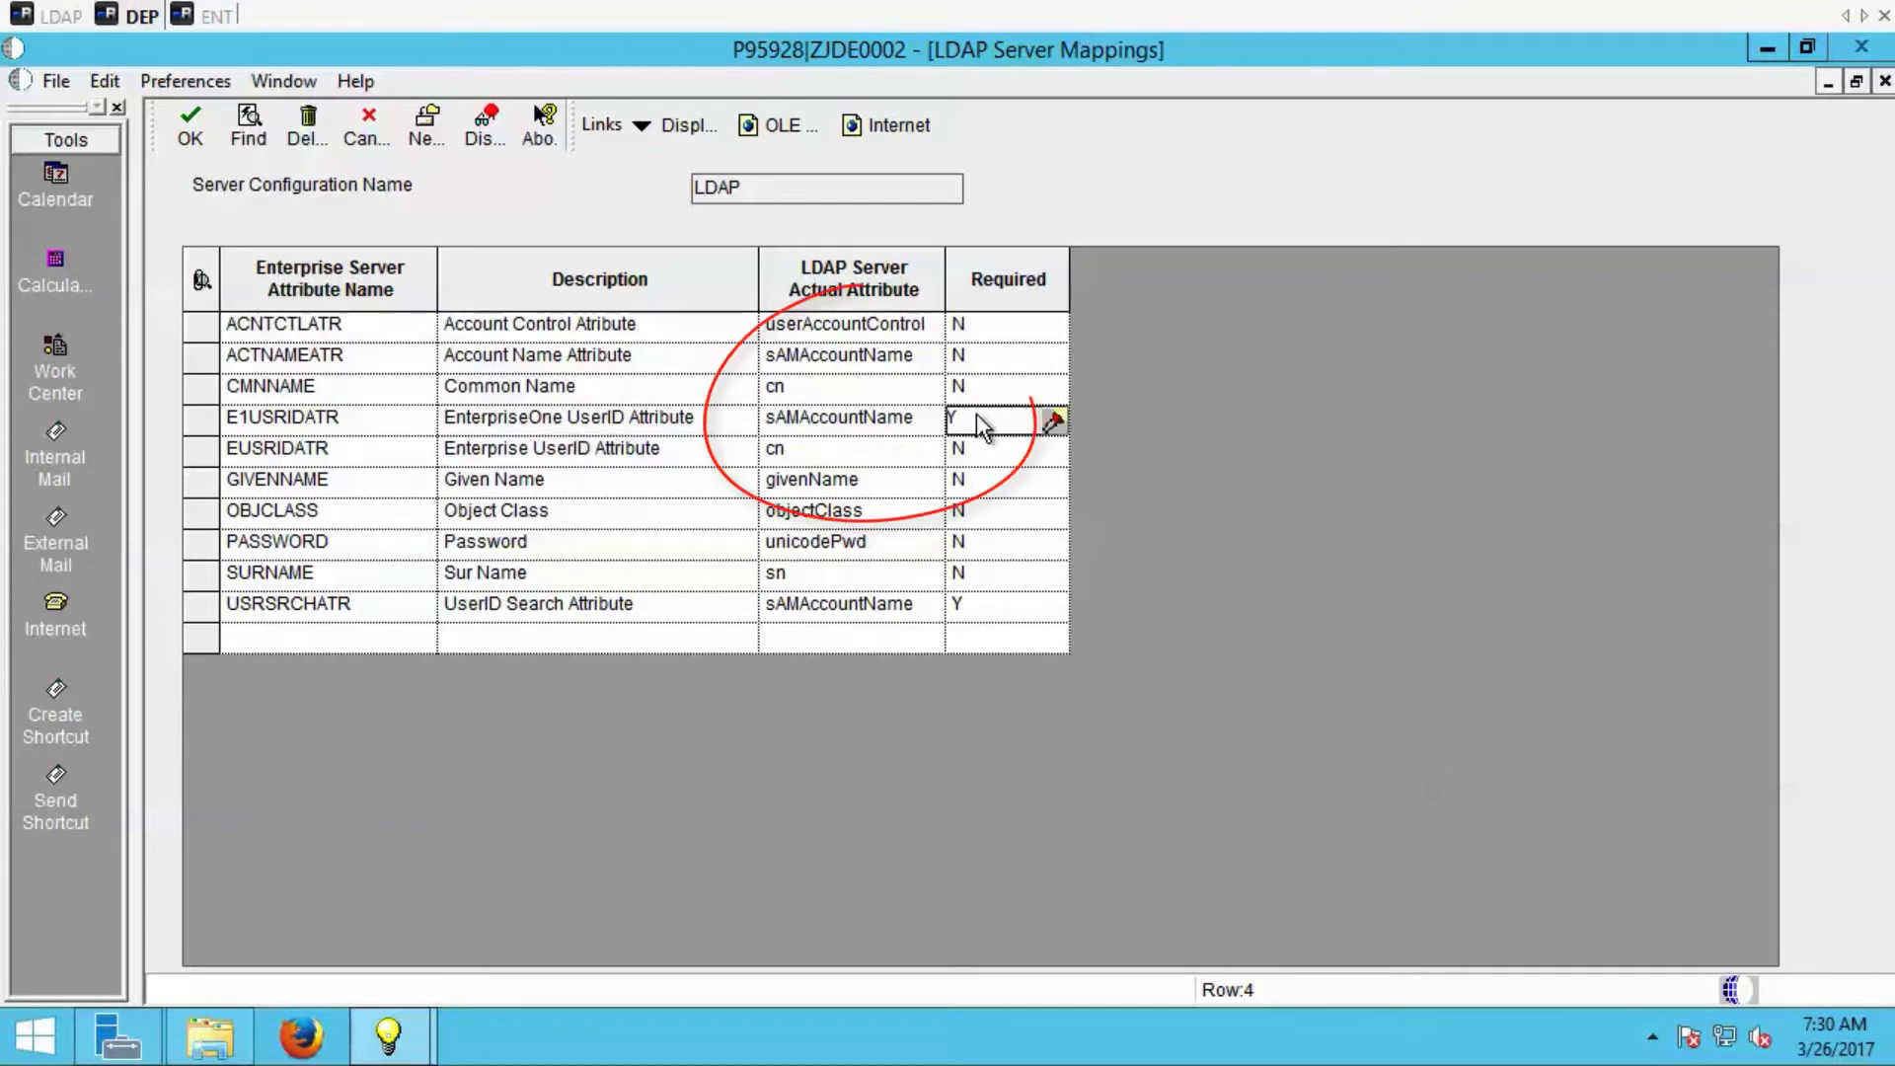
{"action": "left_click", "coordinate": [846, 426]}
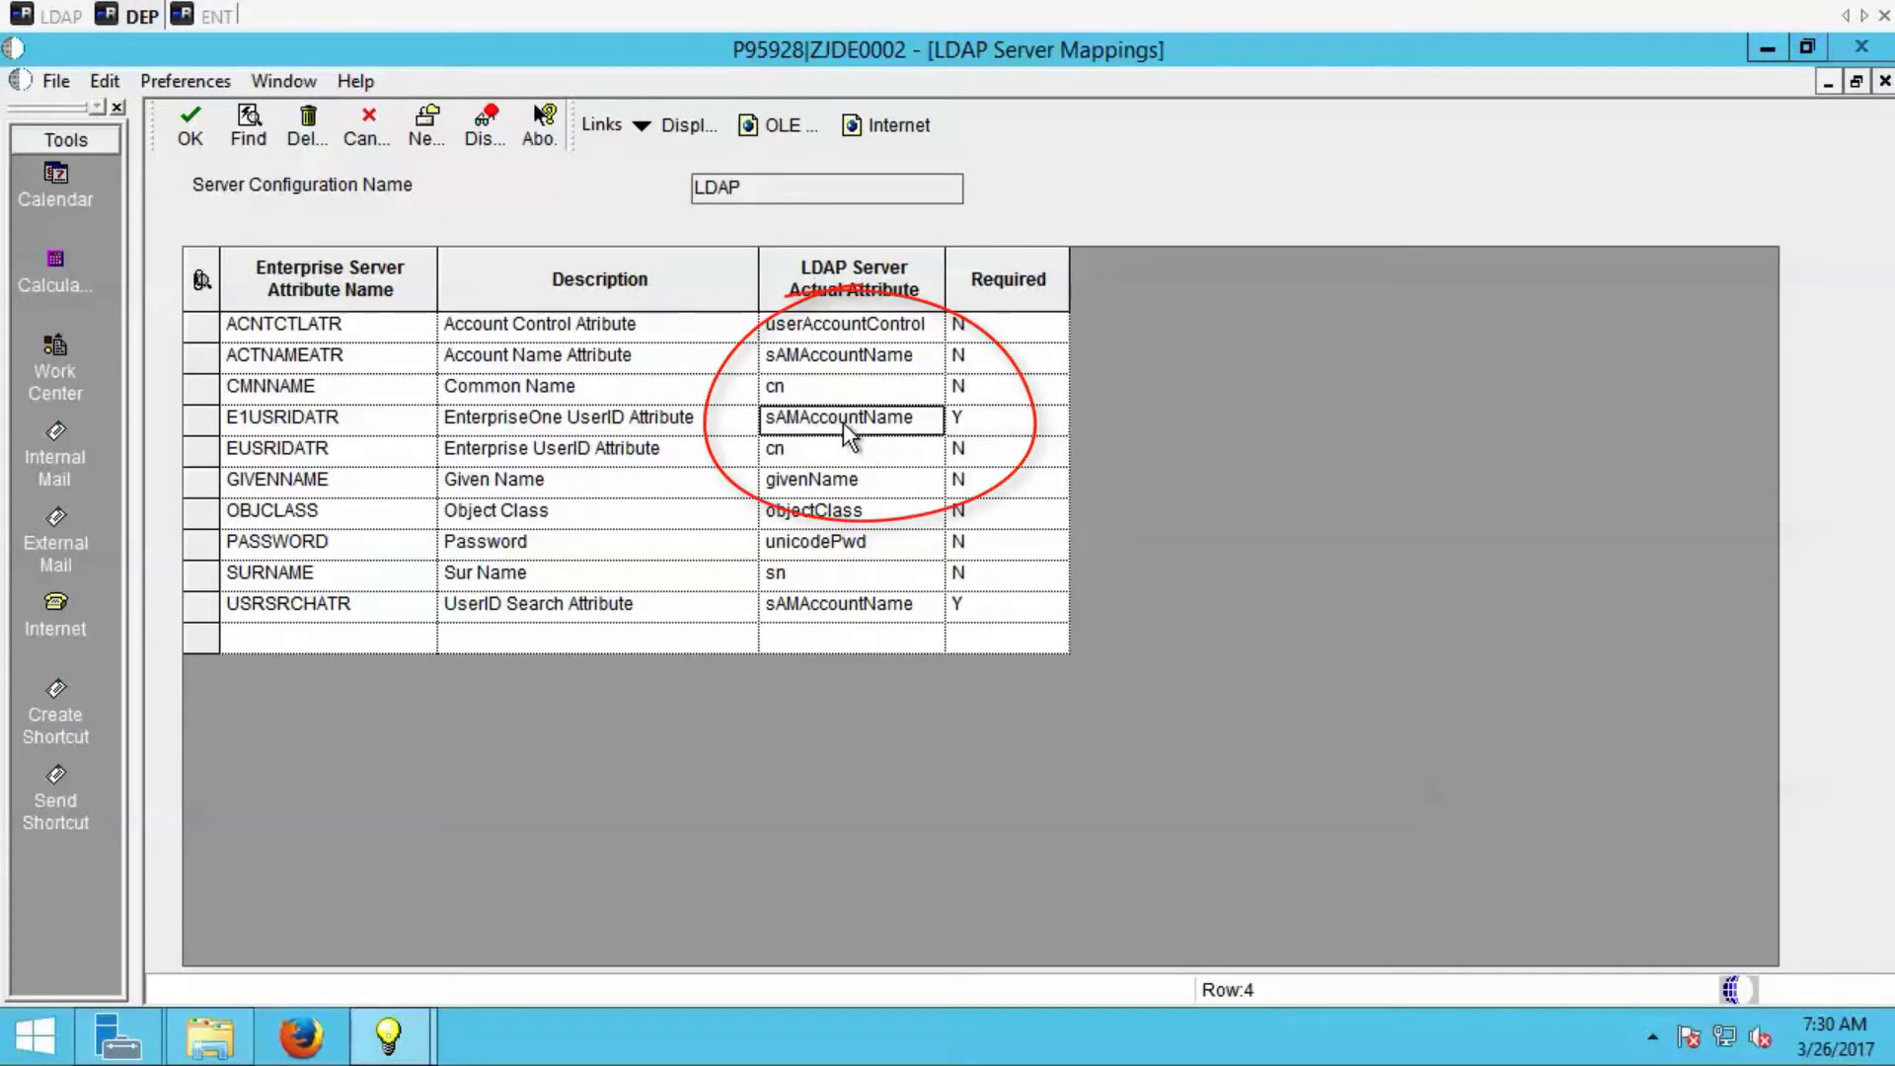
{"action": "left_click", "coordinate": [956, 604]}
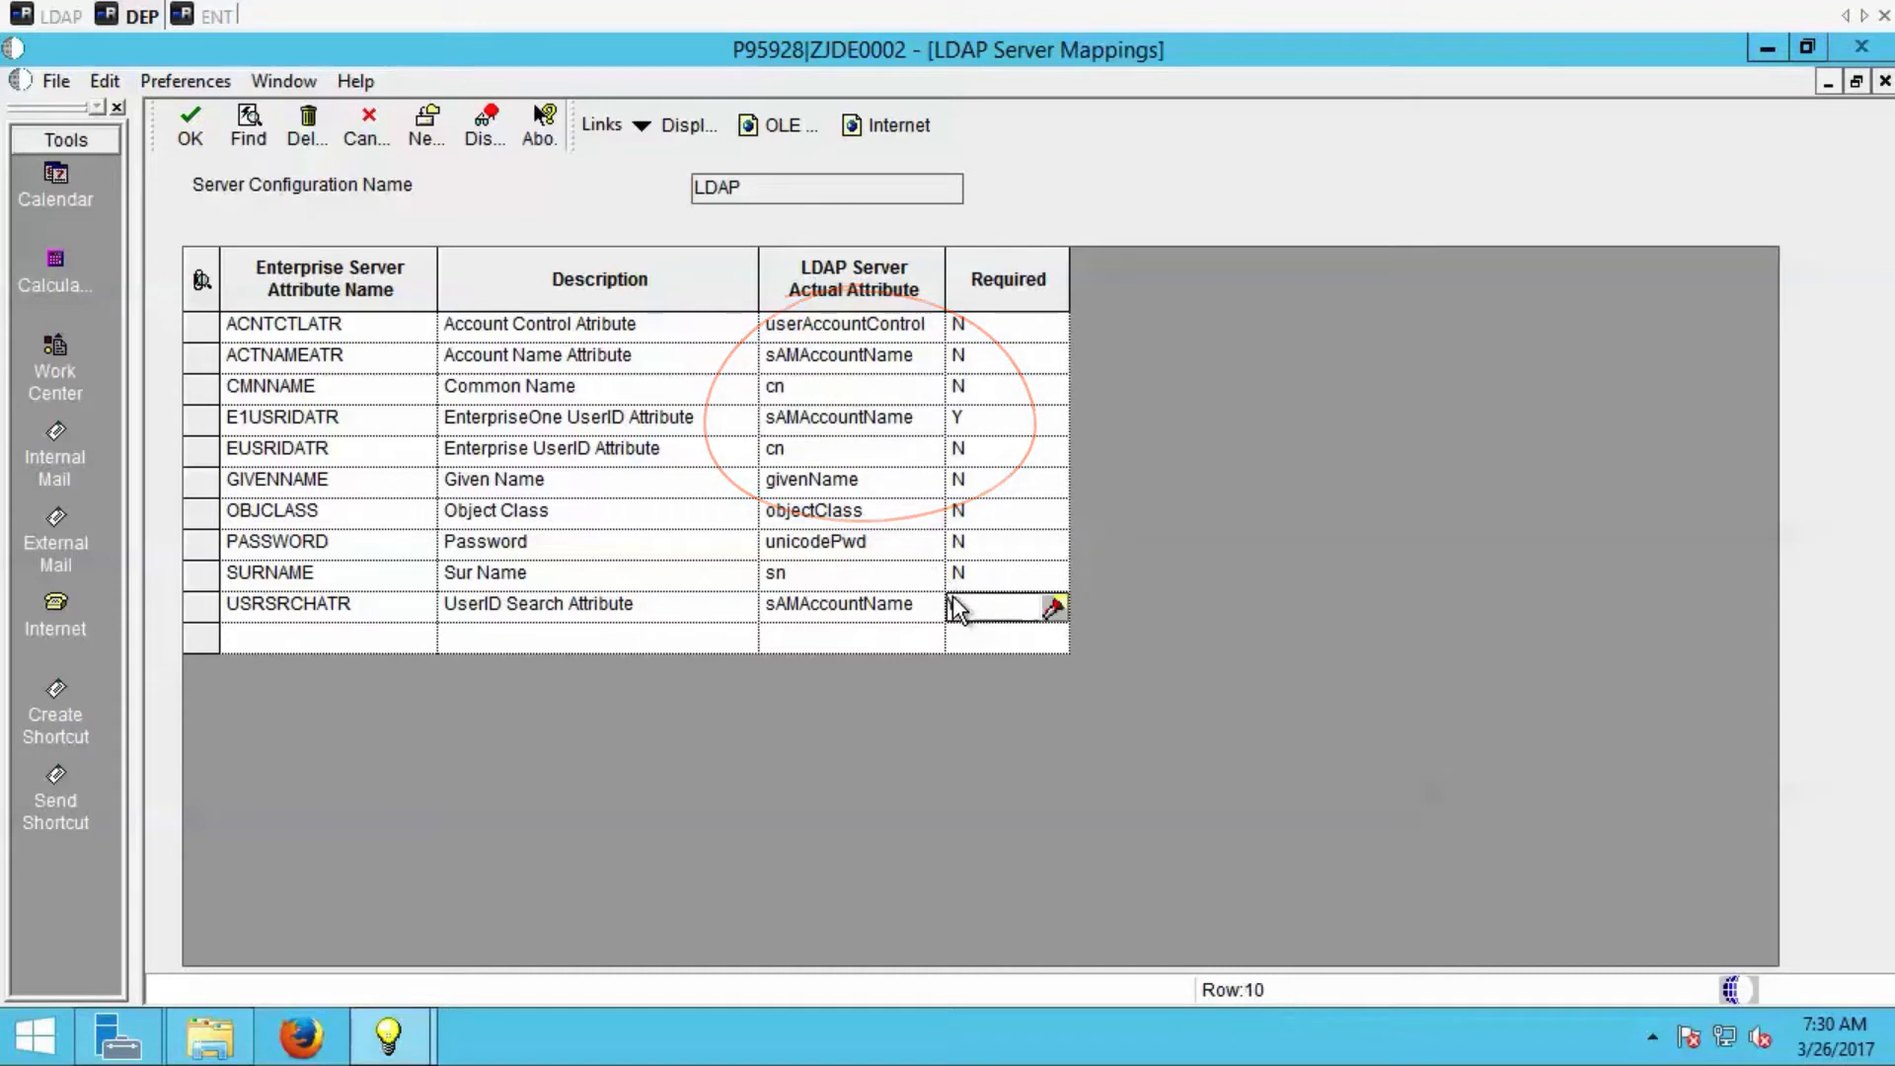
{"action": "left_click", "coordinate": [860, 608]}
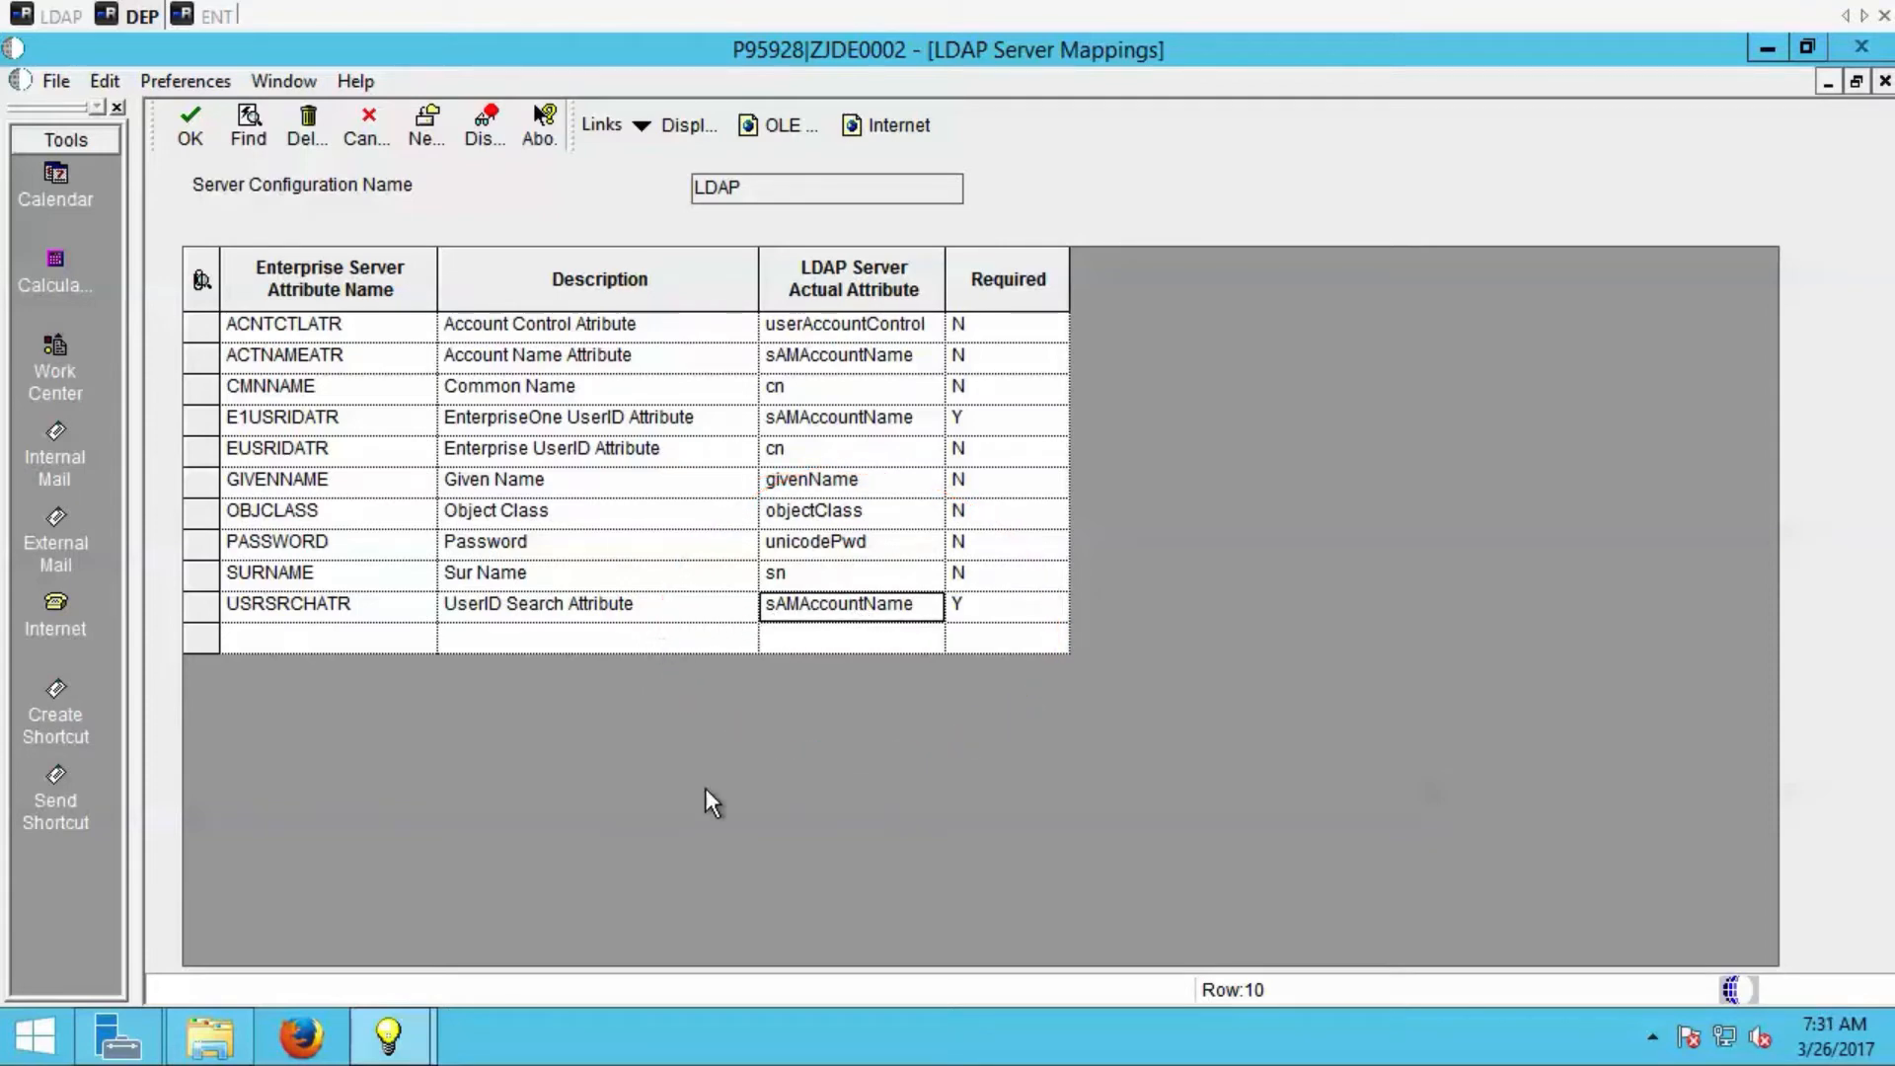
Check the sAMAccountName of the CN=TEST entry in Apache Directory Studio on the LDAP server, and return to the DEP server.
{"action": "left_click", "coordinate": [61, 18]}
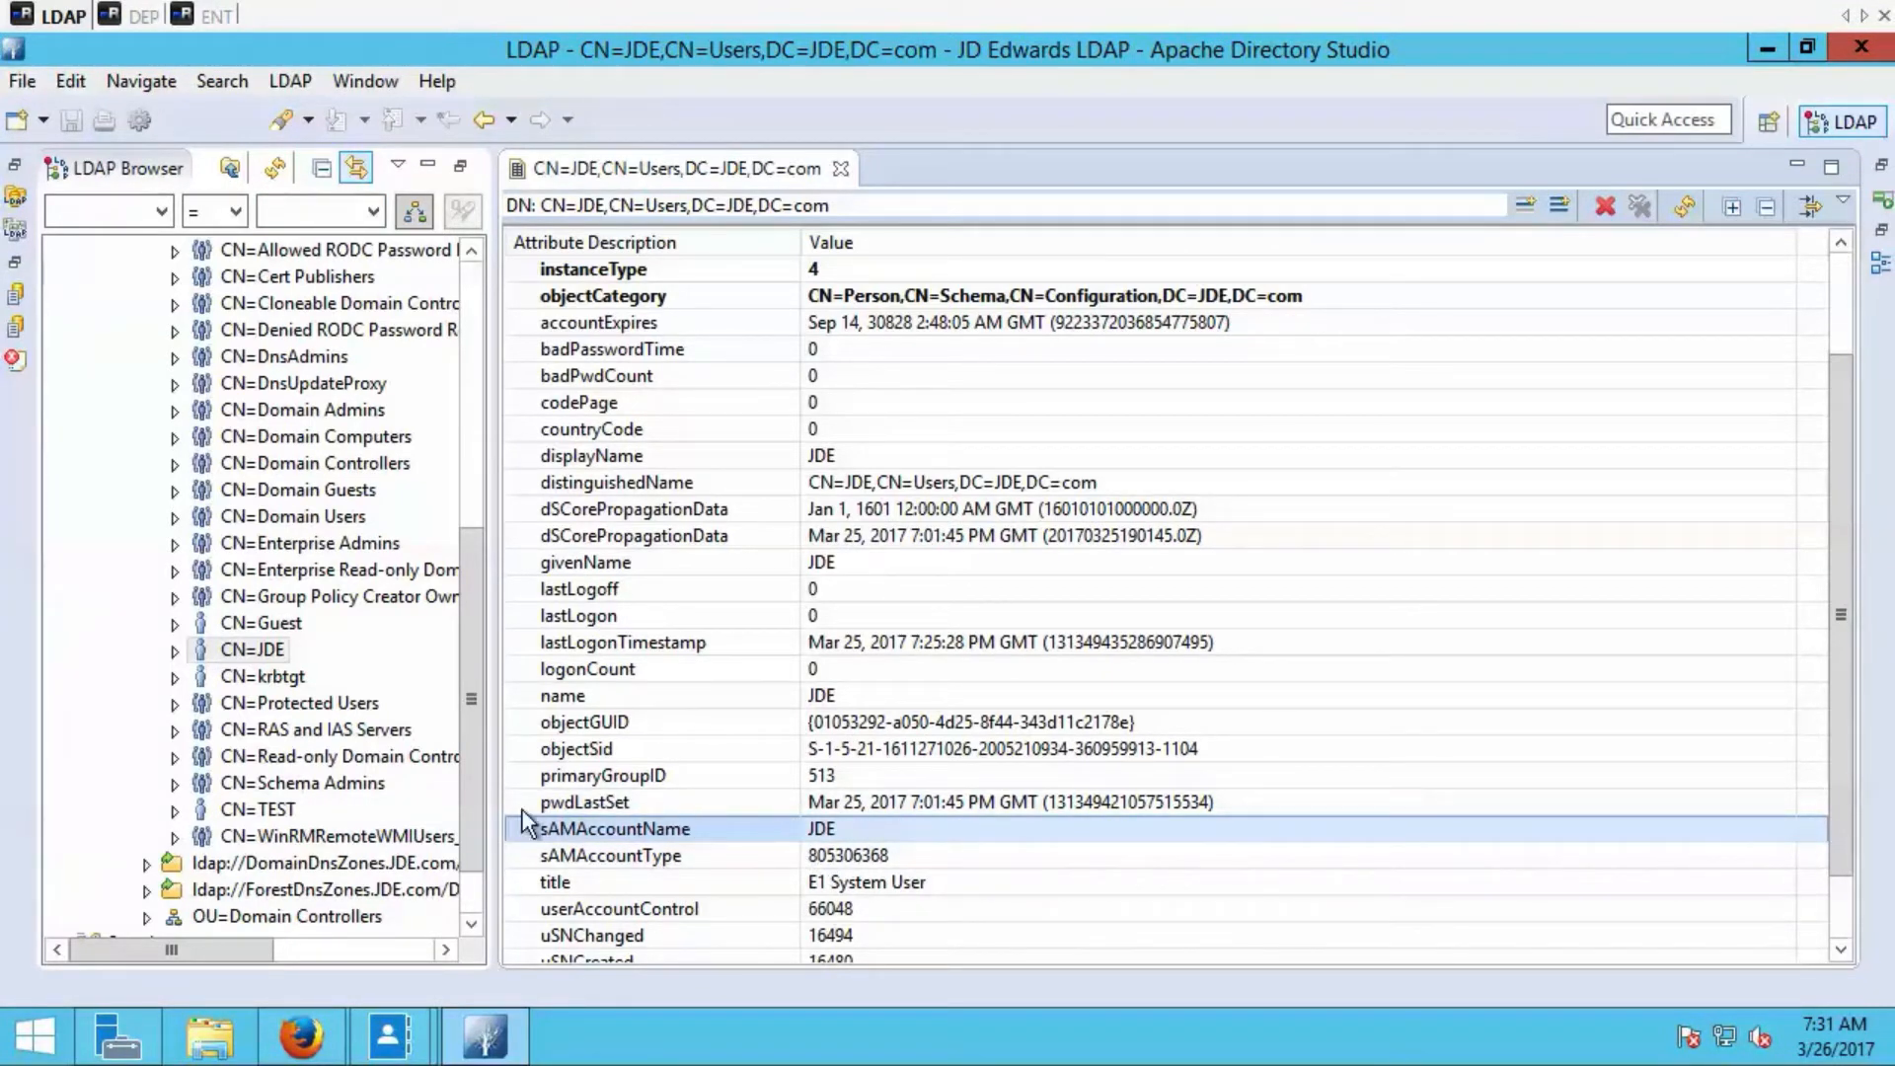
{"action": "left_click", "coordinate": [291, 803]}
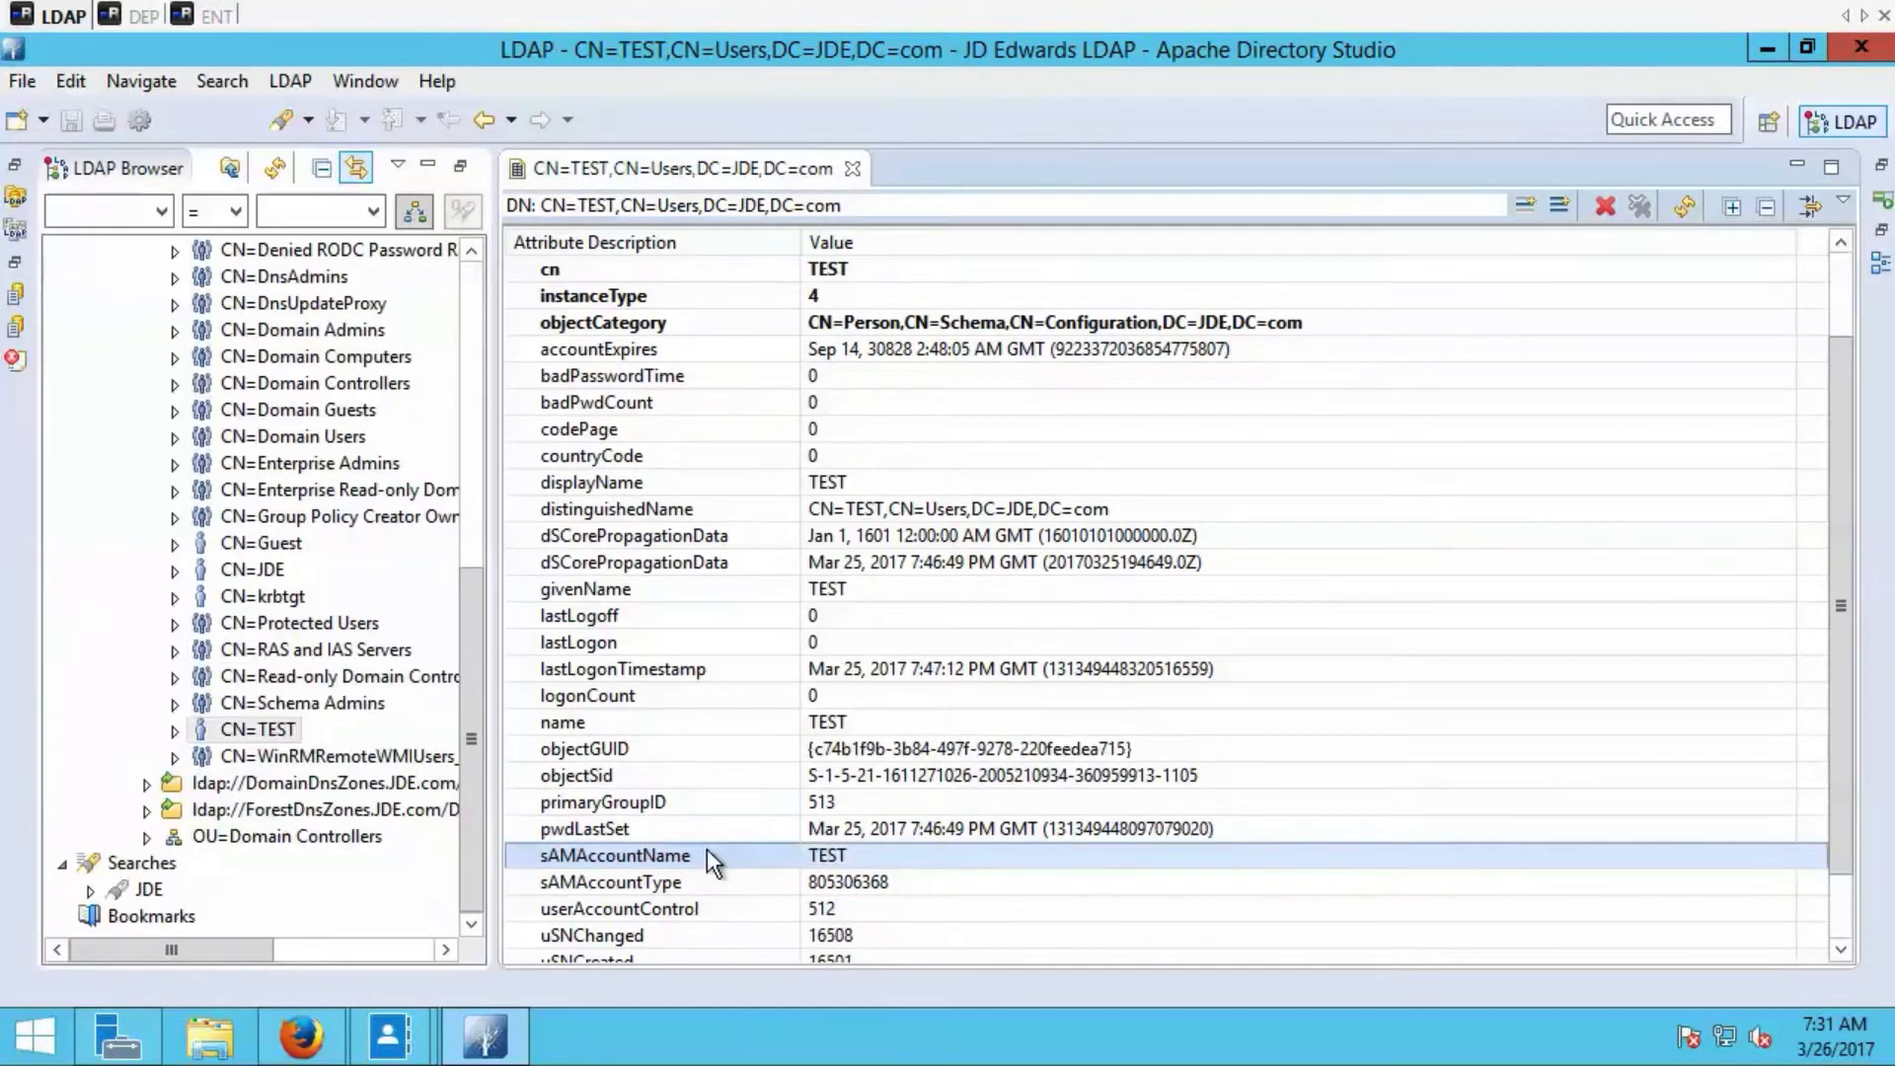
{"action": "left_click", "coordinate": [140, 18]}
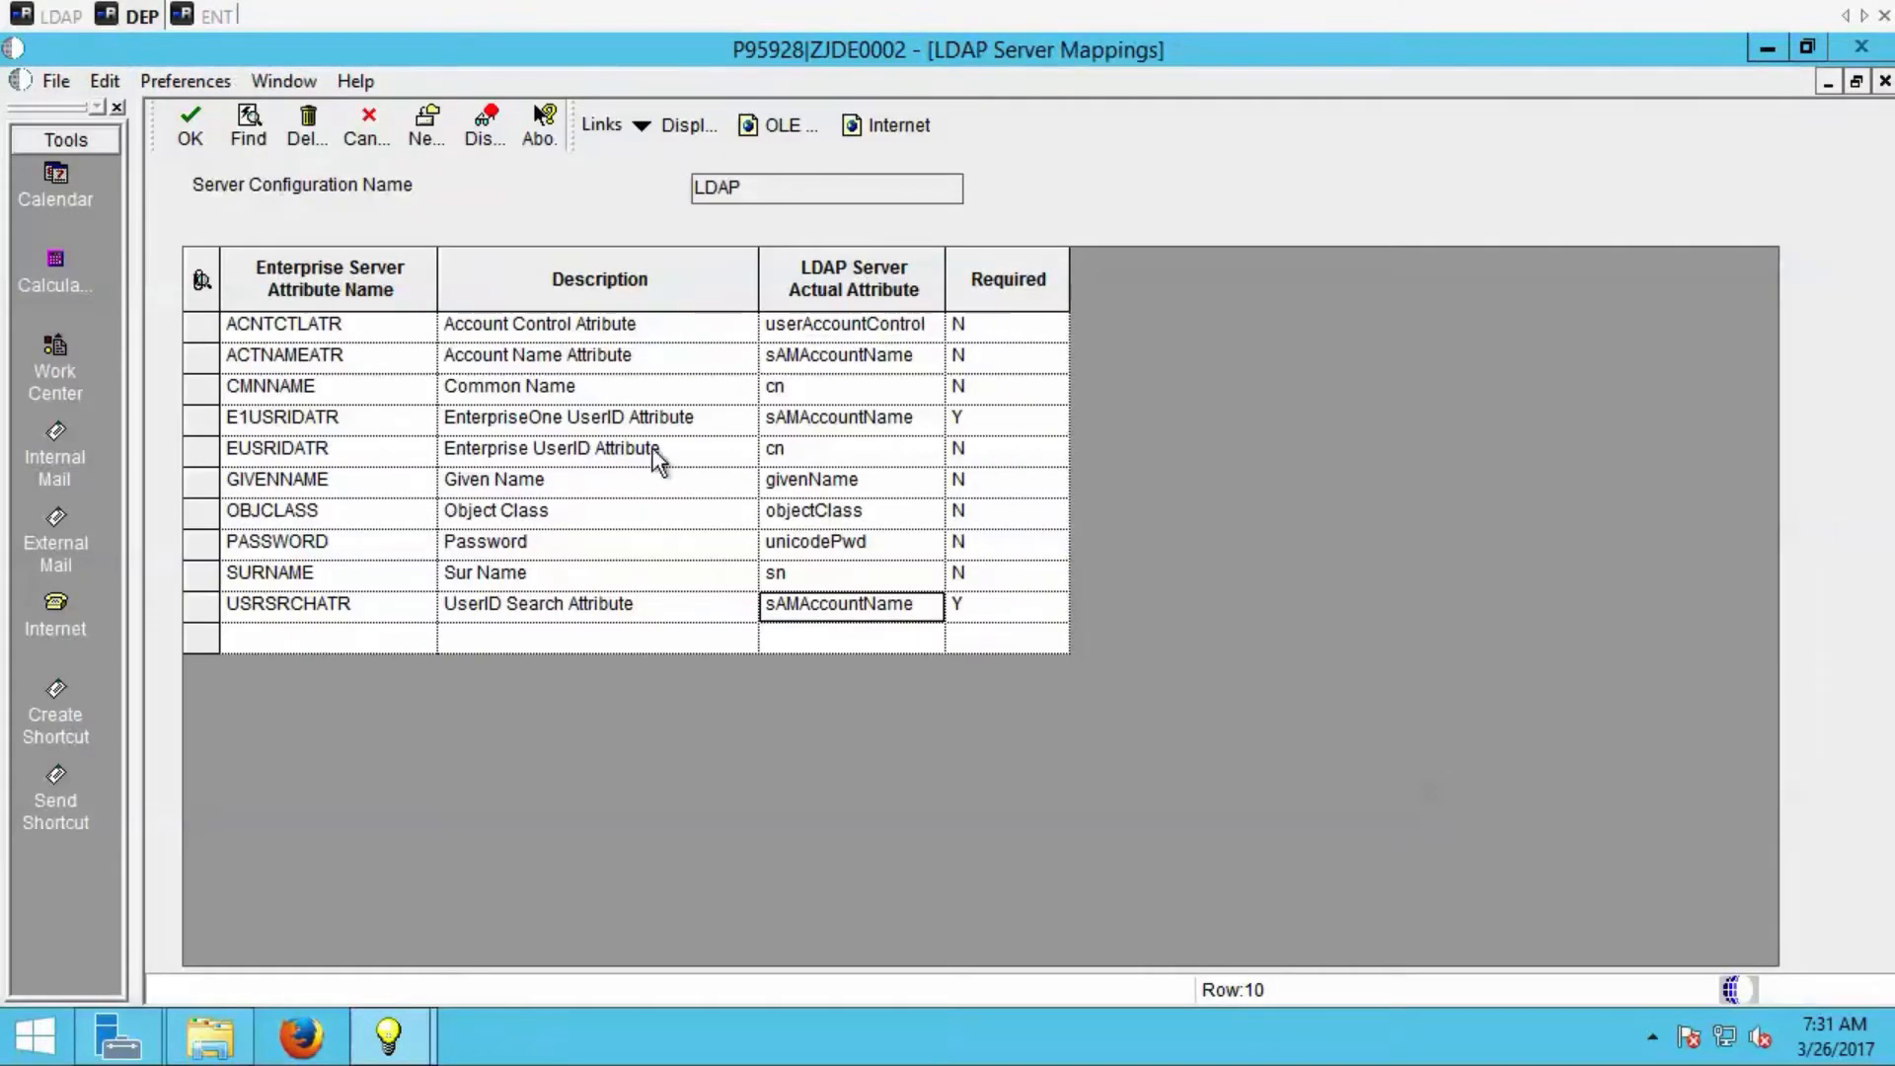
Leave the mappings, open the attribute values of the LDAP configuration and examine the user search base, filter and scope.
{"action": "left_click", "coordinate": [363, 139]}
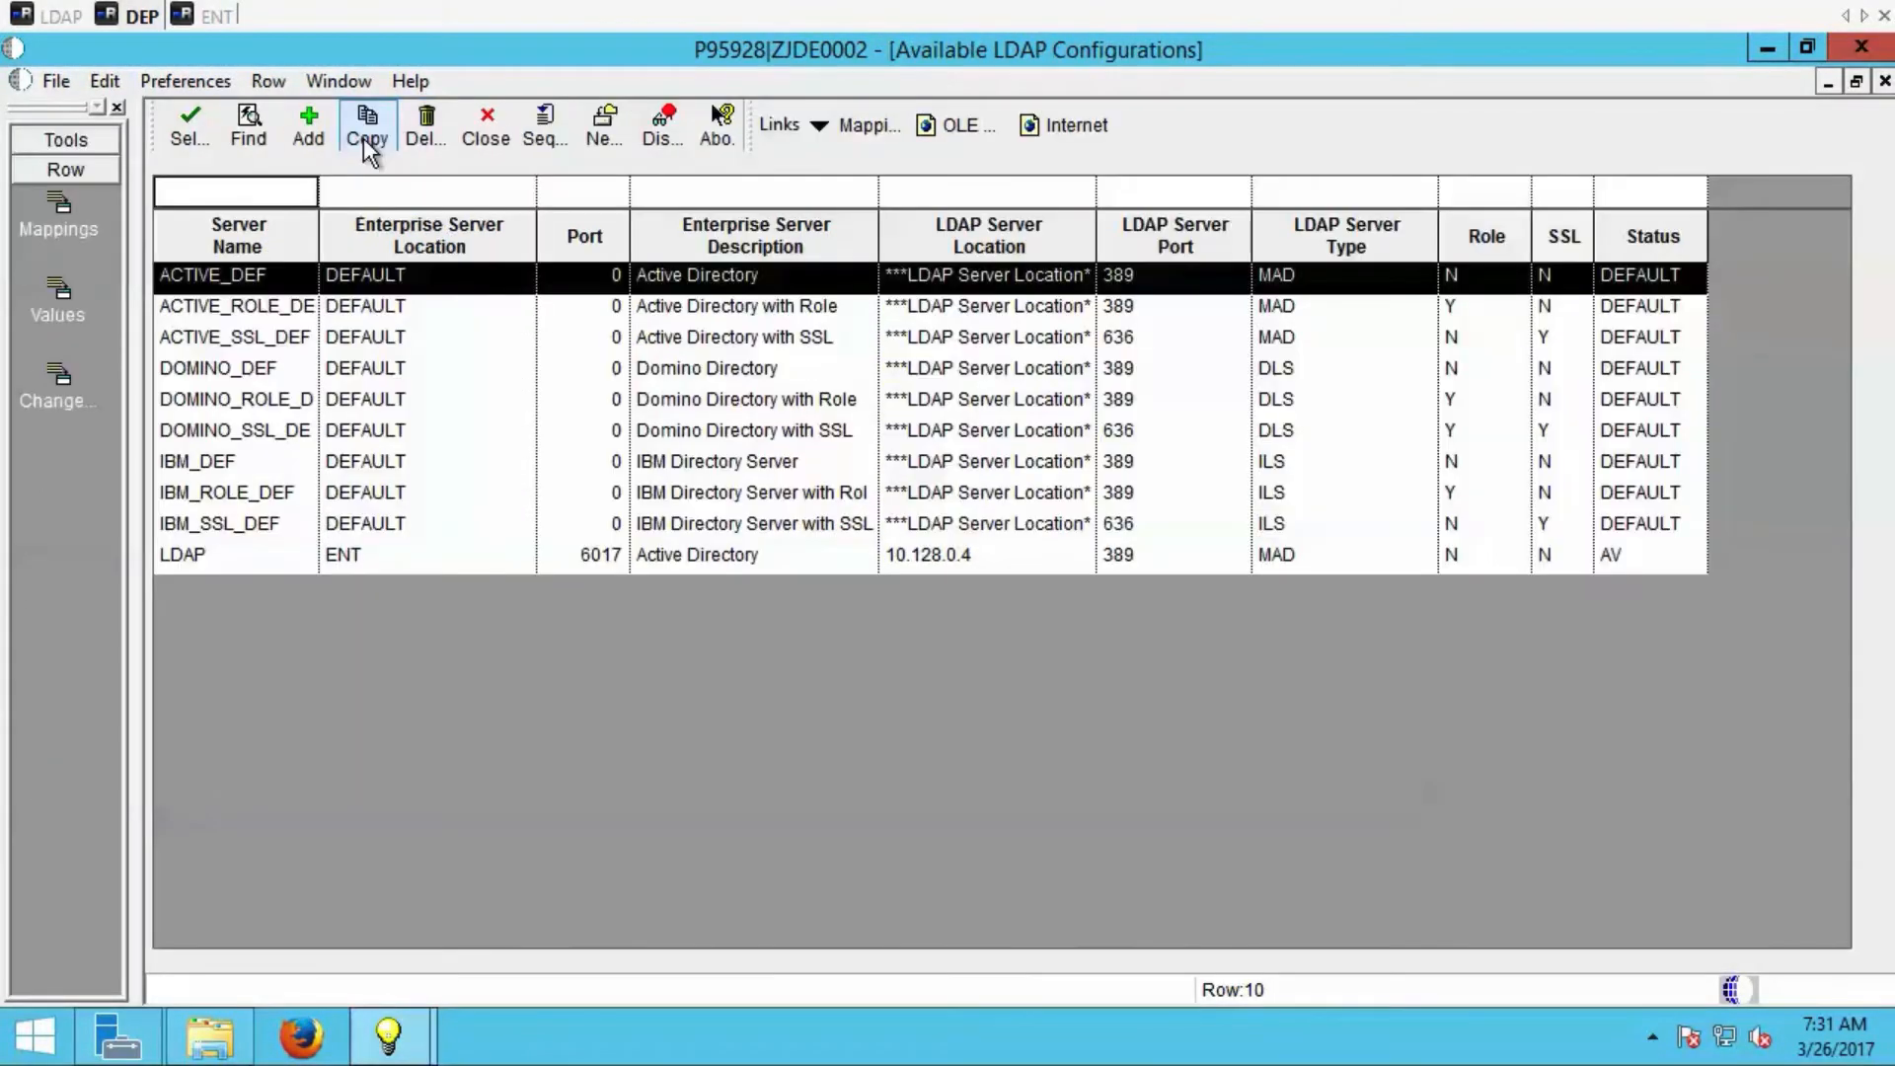
{"action": "left_click", "coordinate": [284, 553]}
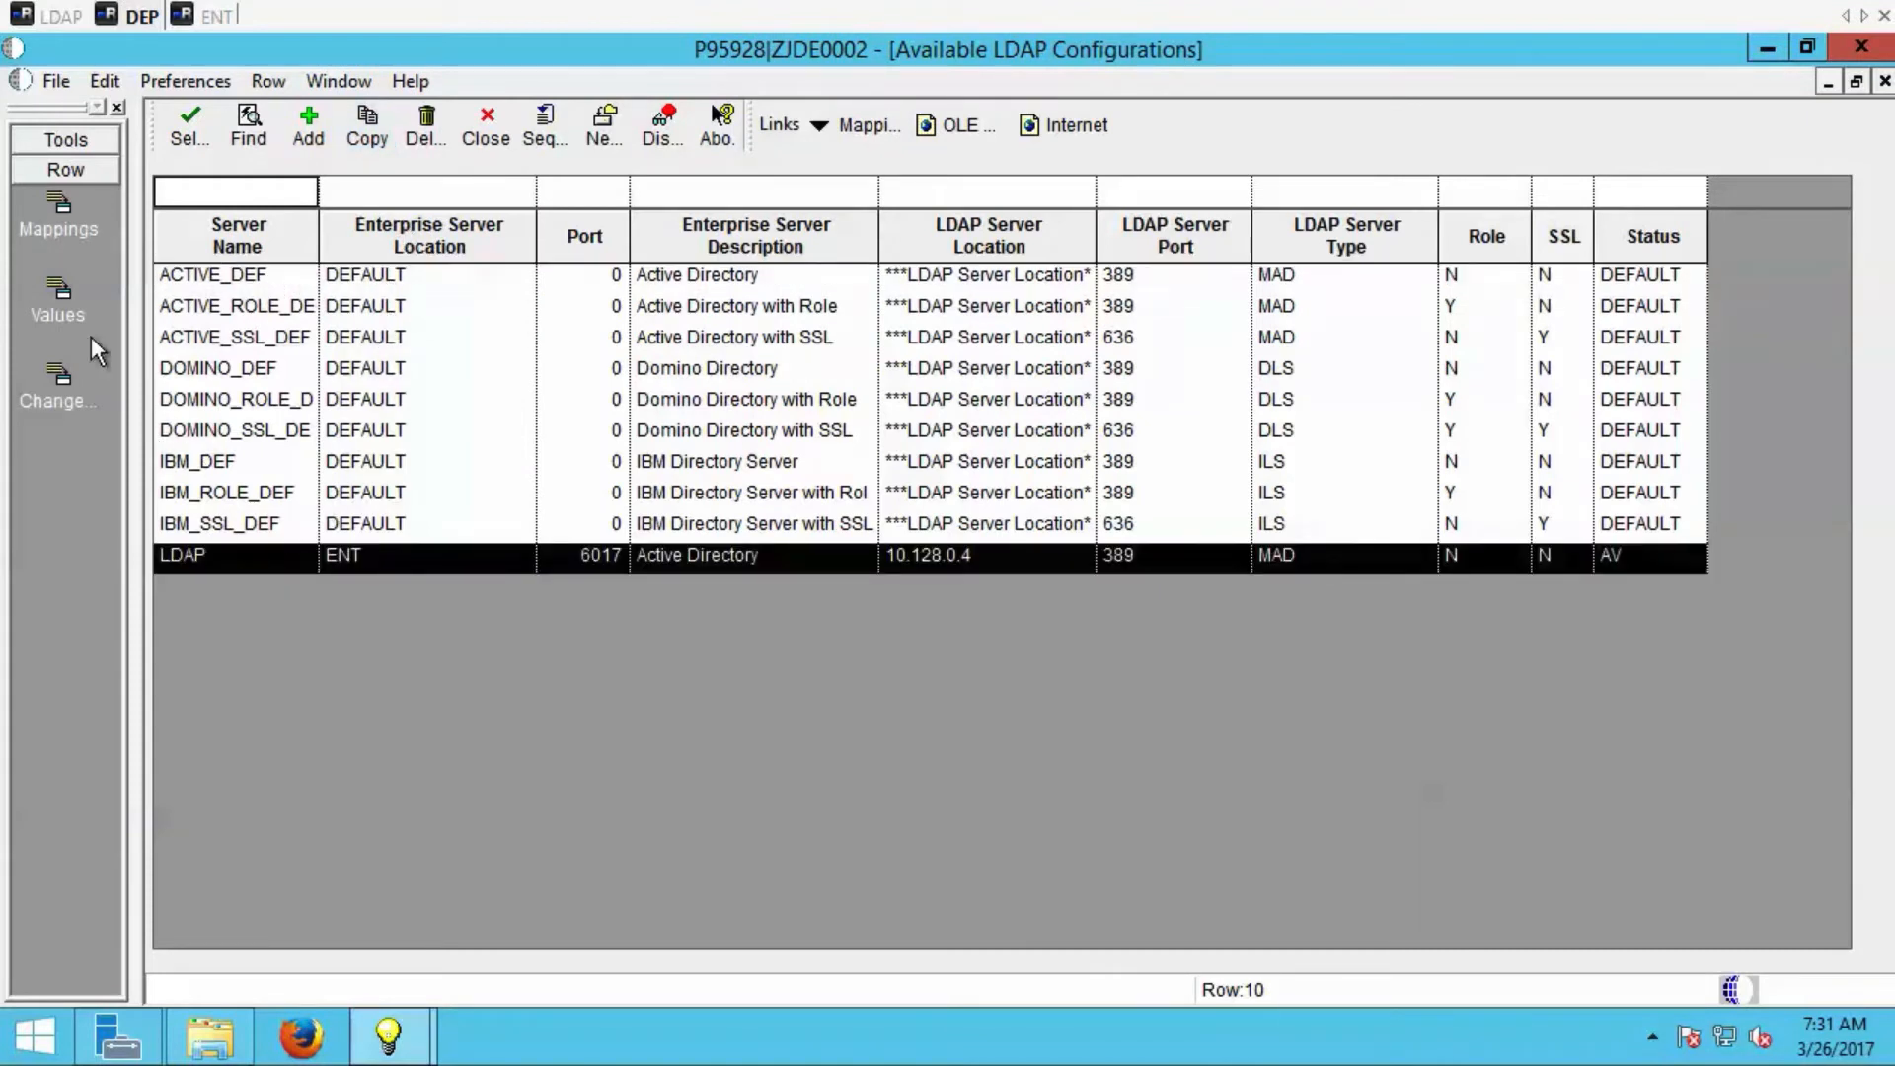
{"action": "left_click", "coordinate": [63, 306]}
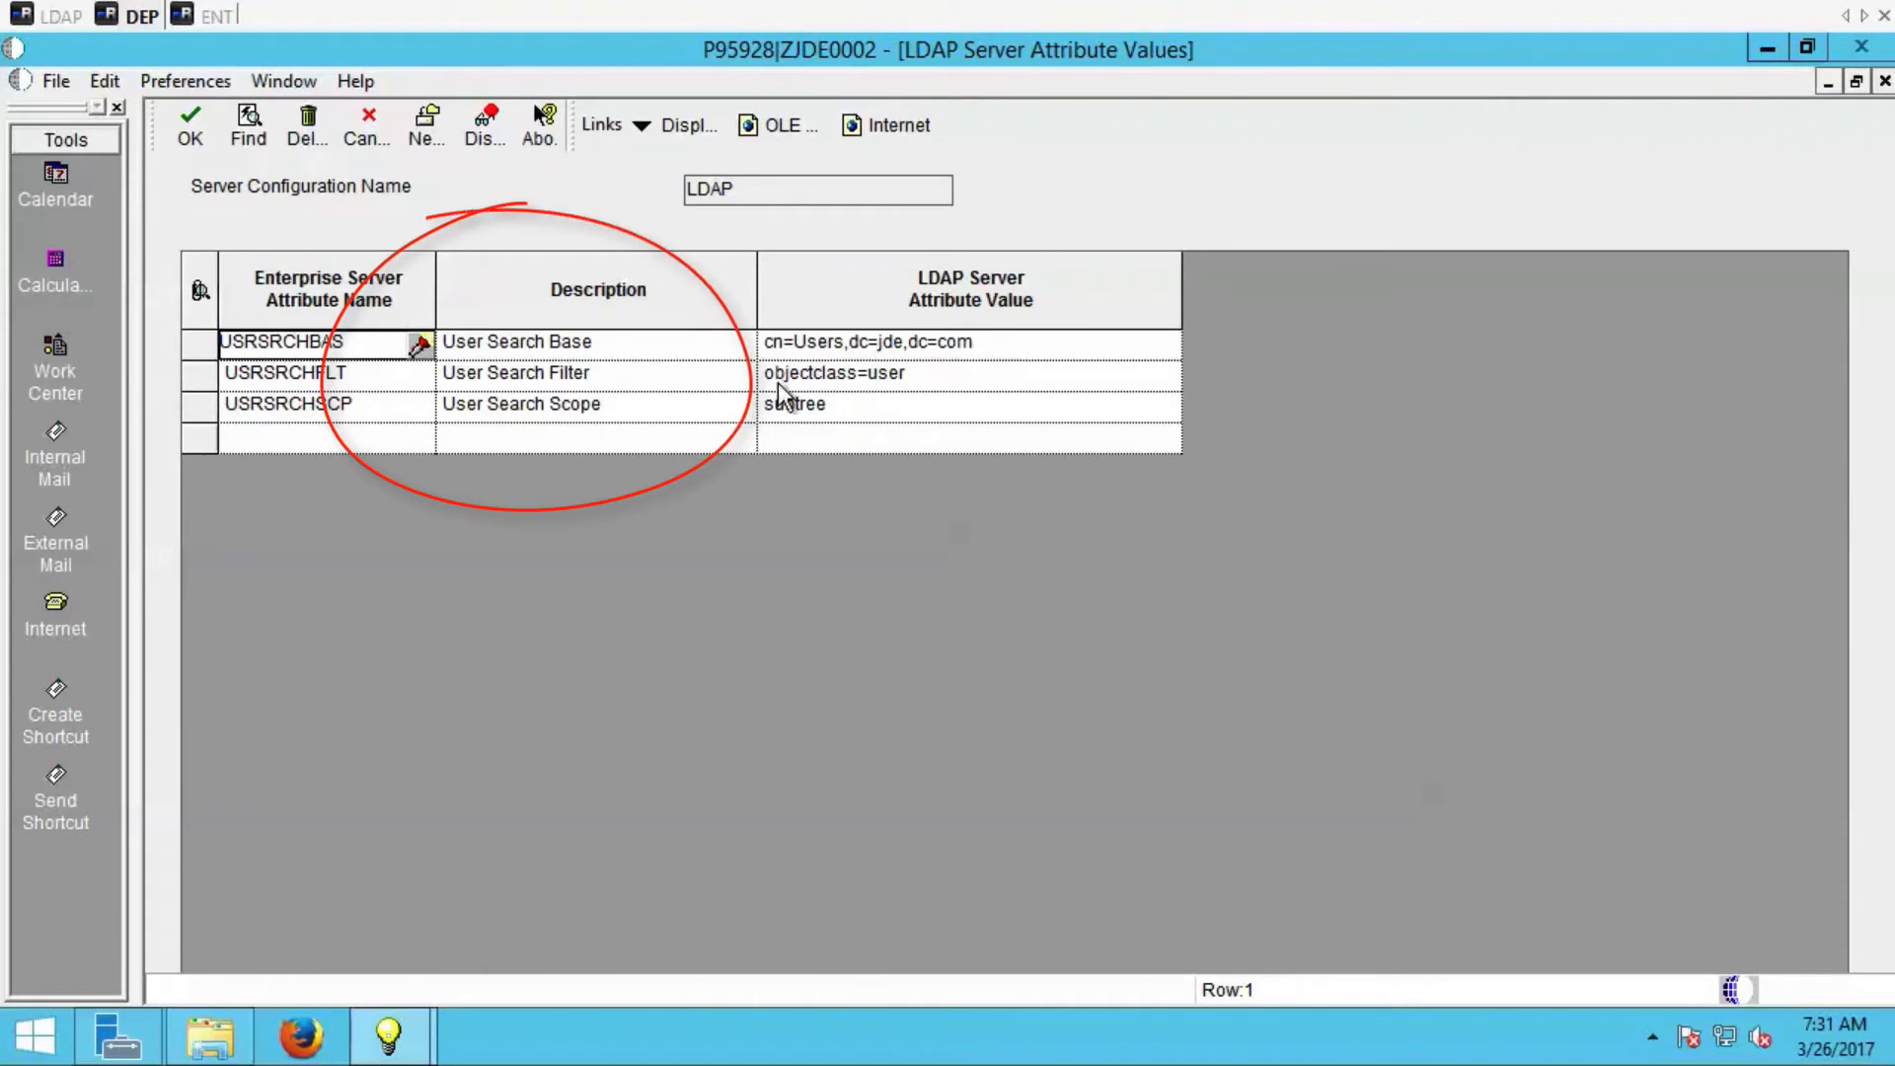
{"action": "left_click", "coordinate": [829, 347]}
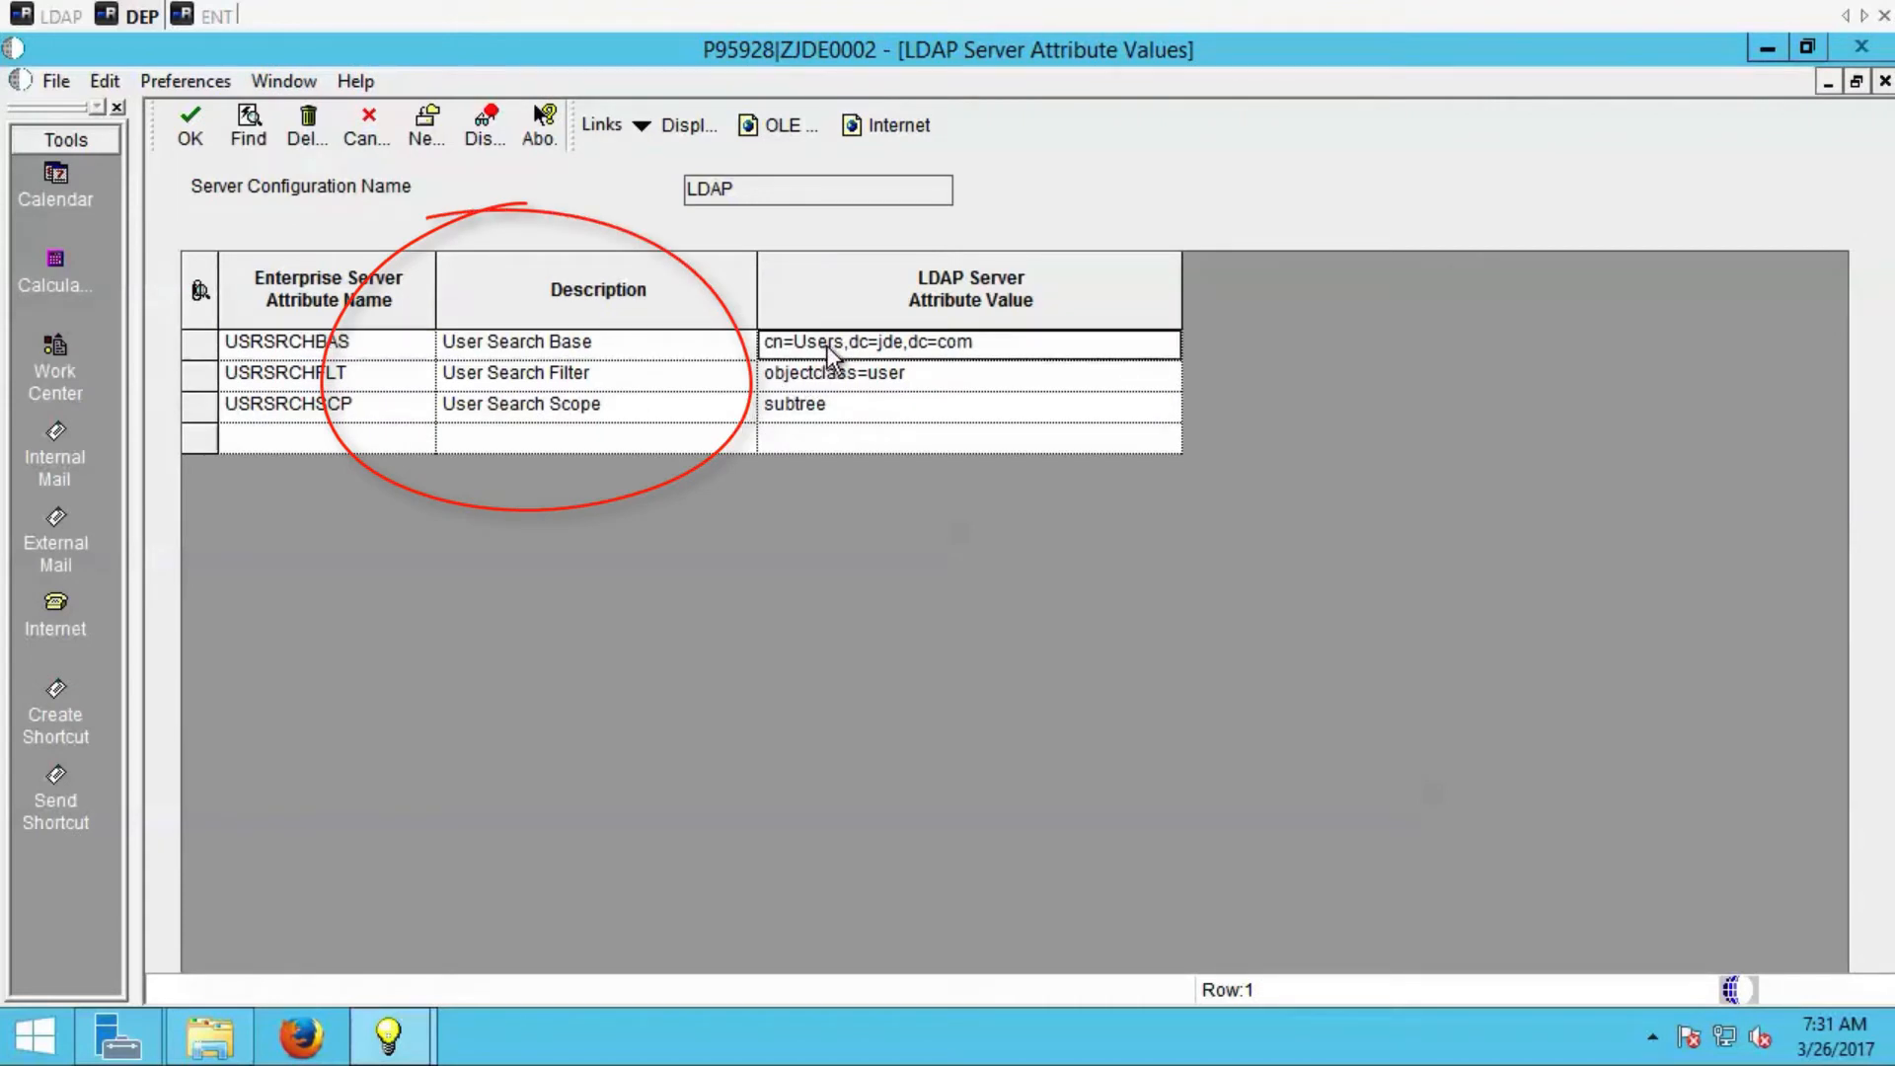
{"action": "left_click", "coordinate": [901, 373]}
{"action": "left_click", "coordinate": [876, 405]}
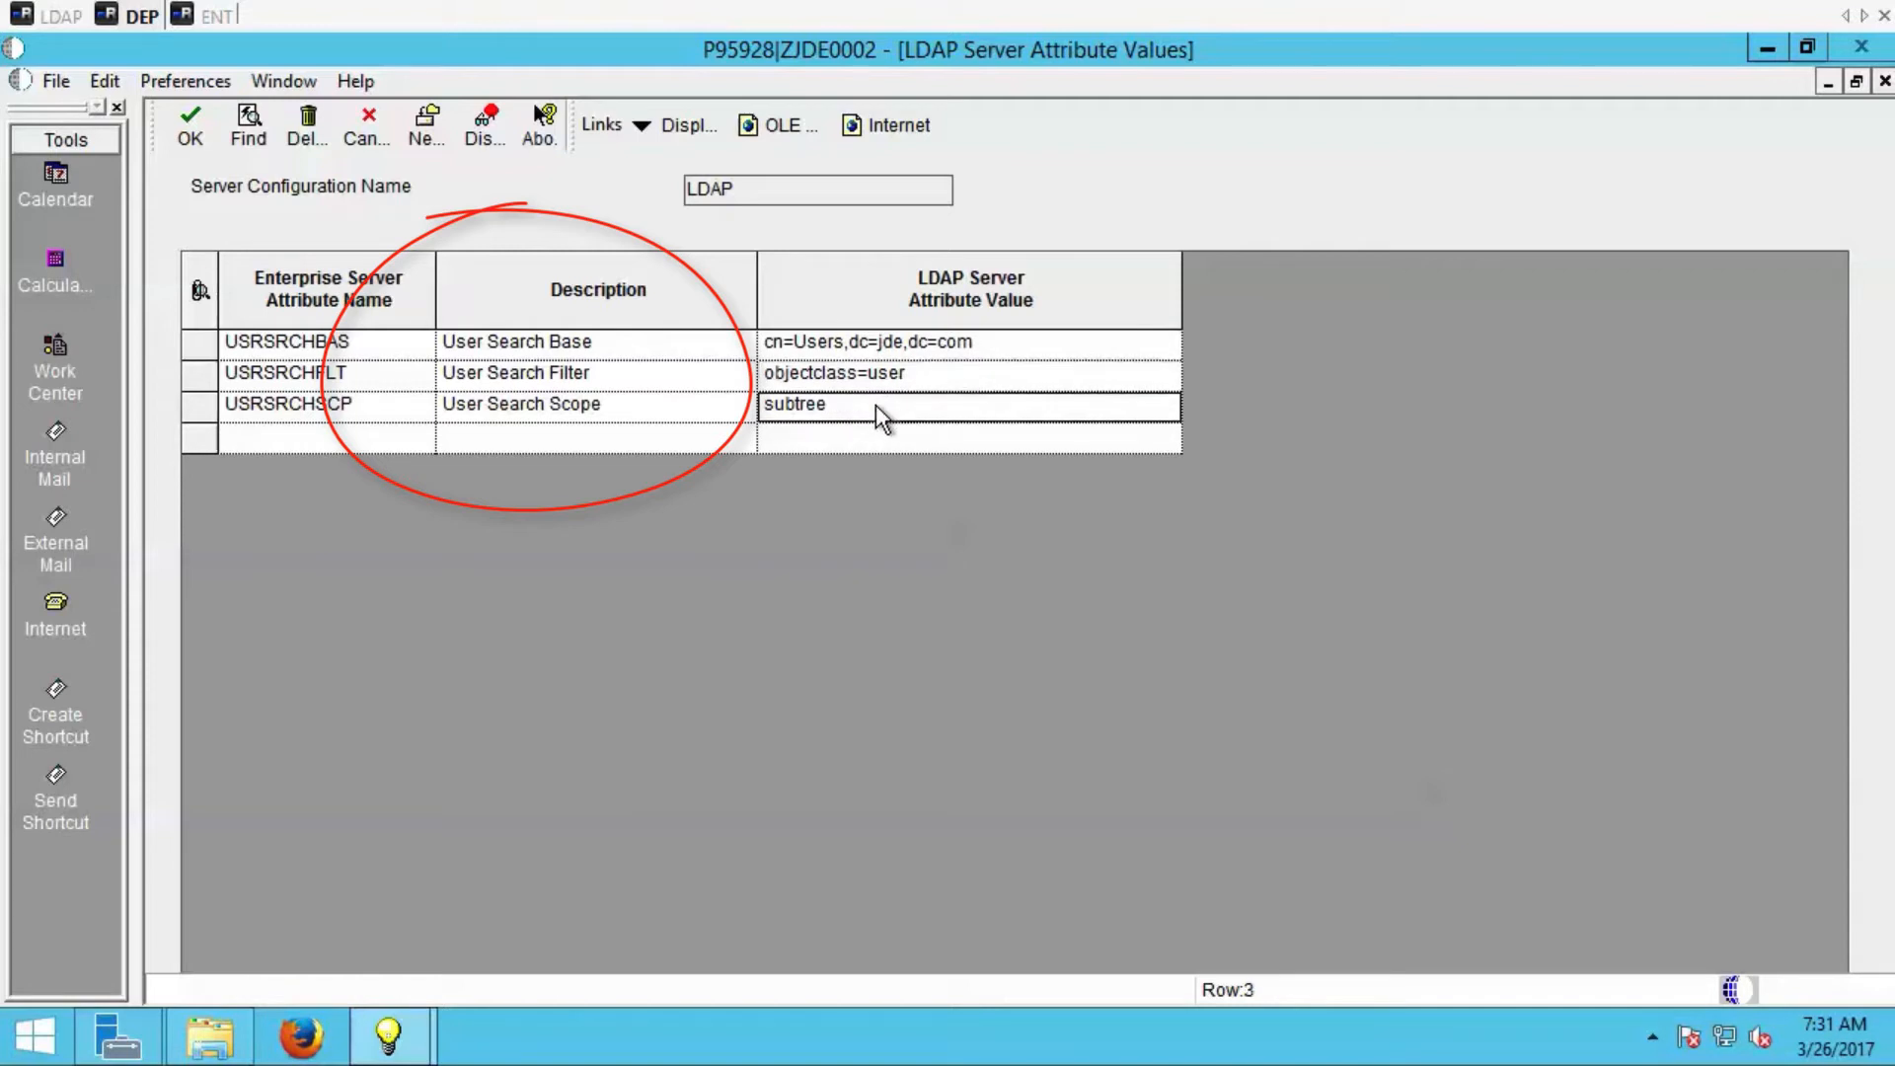
Switch to Apache Directory Studio on the LDAP server and examine the CN=TEST entry's attributes.
{"action": "left_click", "coordinate": [59, 22]}
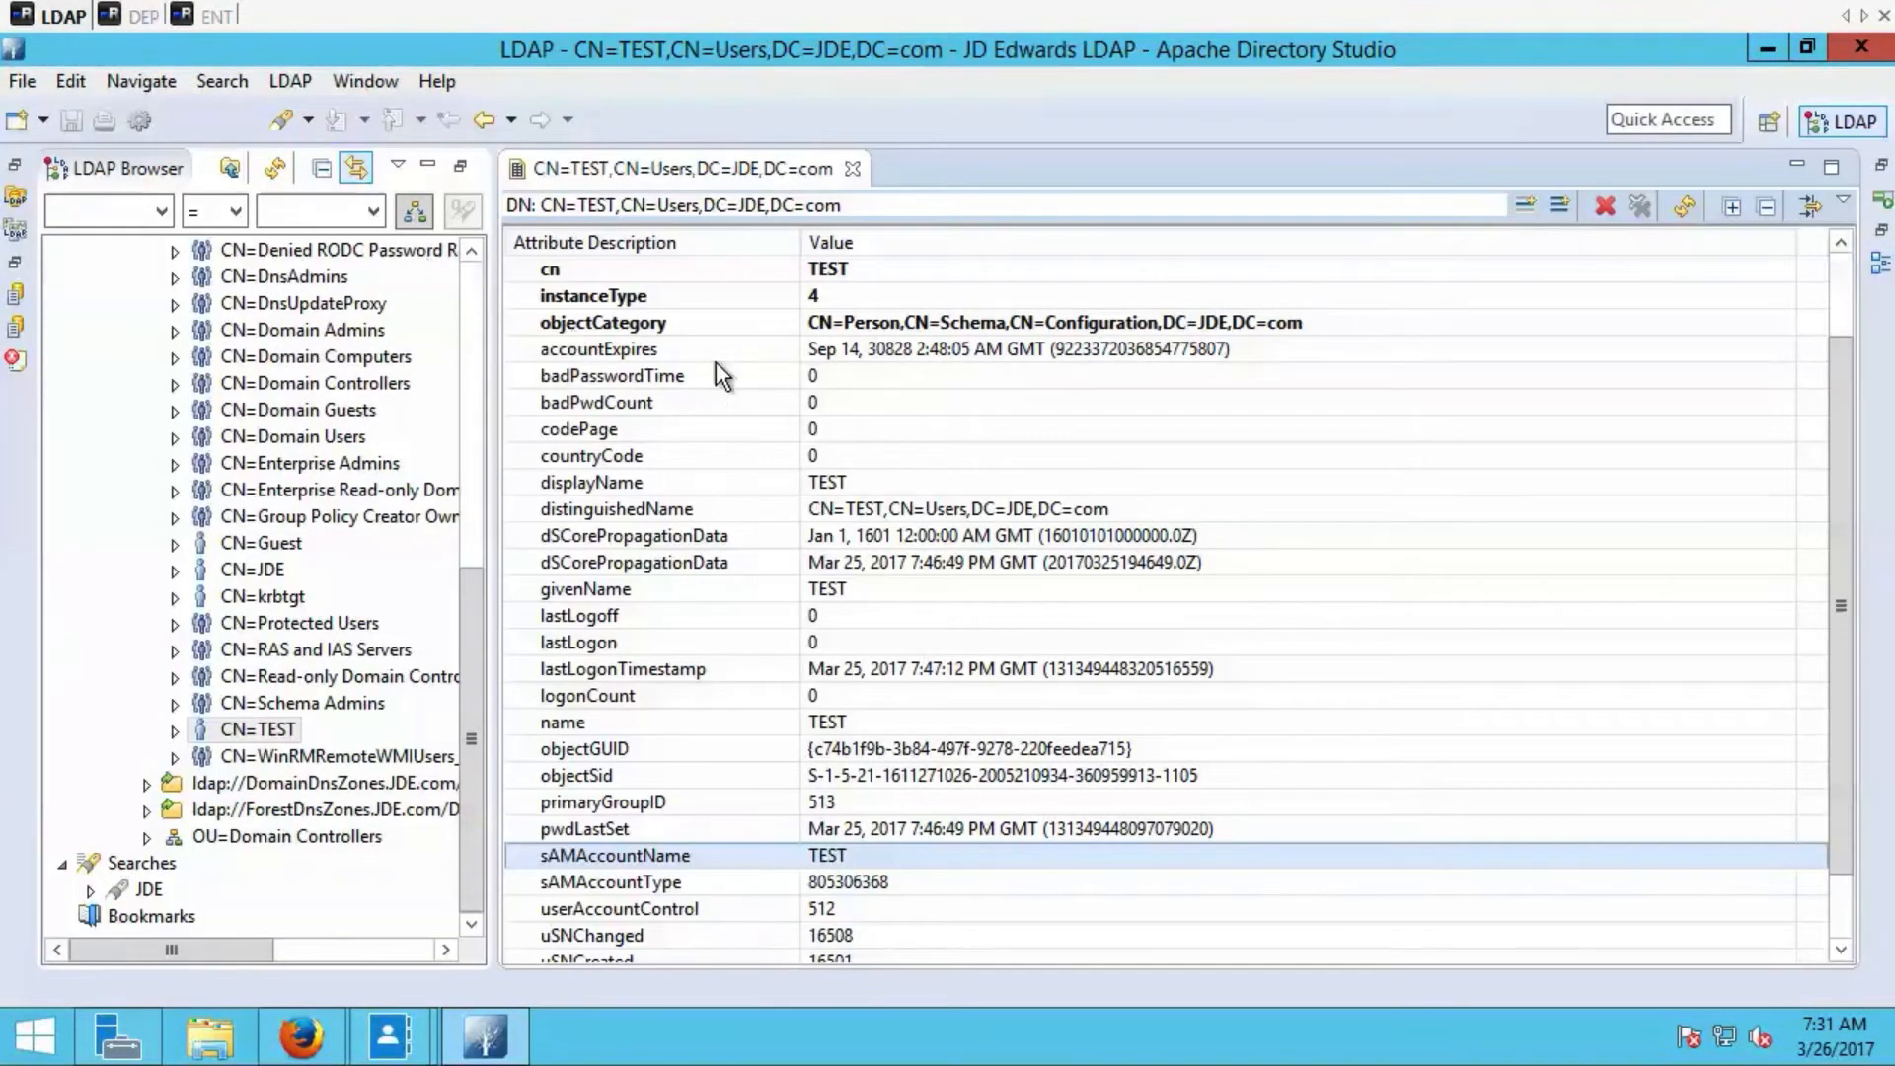
{"action": "left_click", "coordinate": [856, 355]}
{"action": "scroll", "coordinate": [857, 351], "scroll_direction": "up", "scroll_amount": 2}
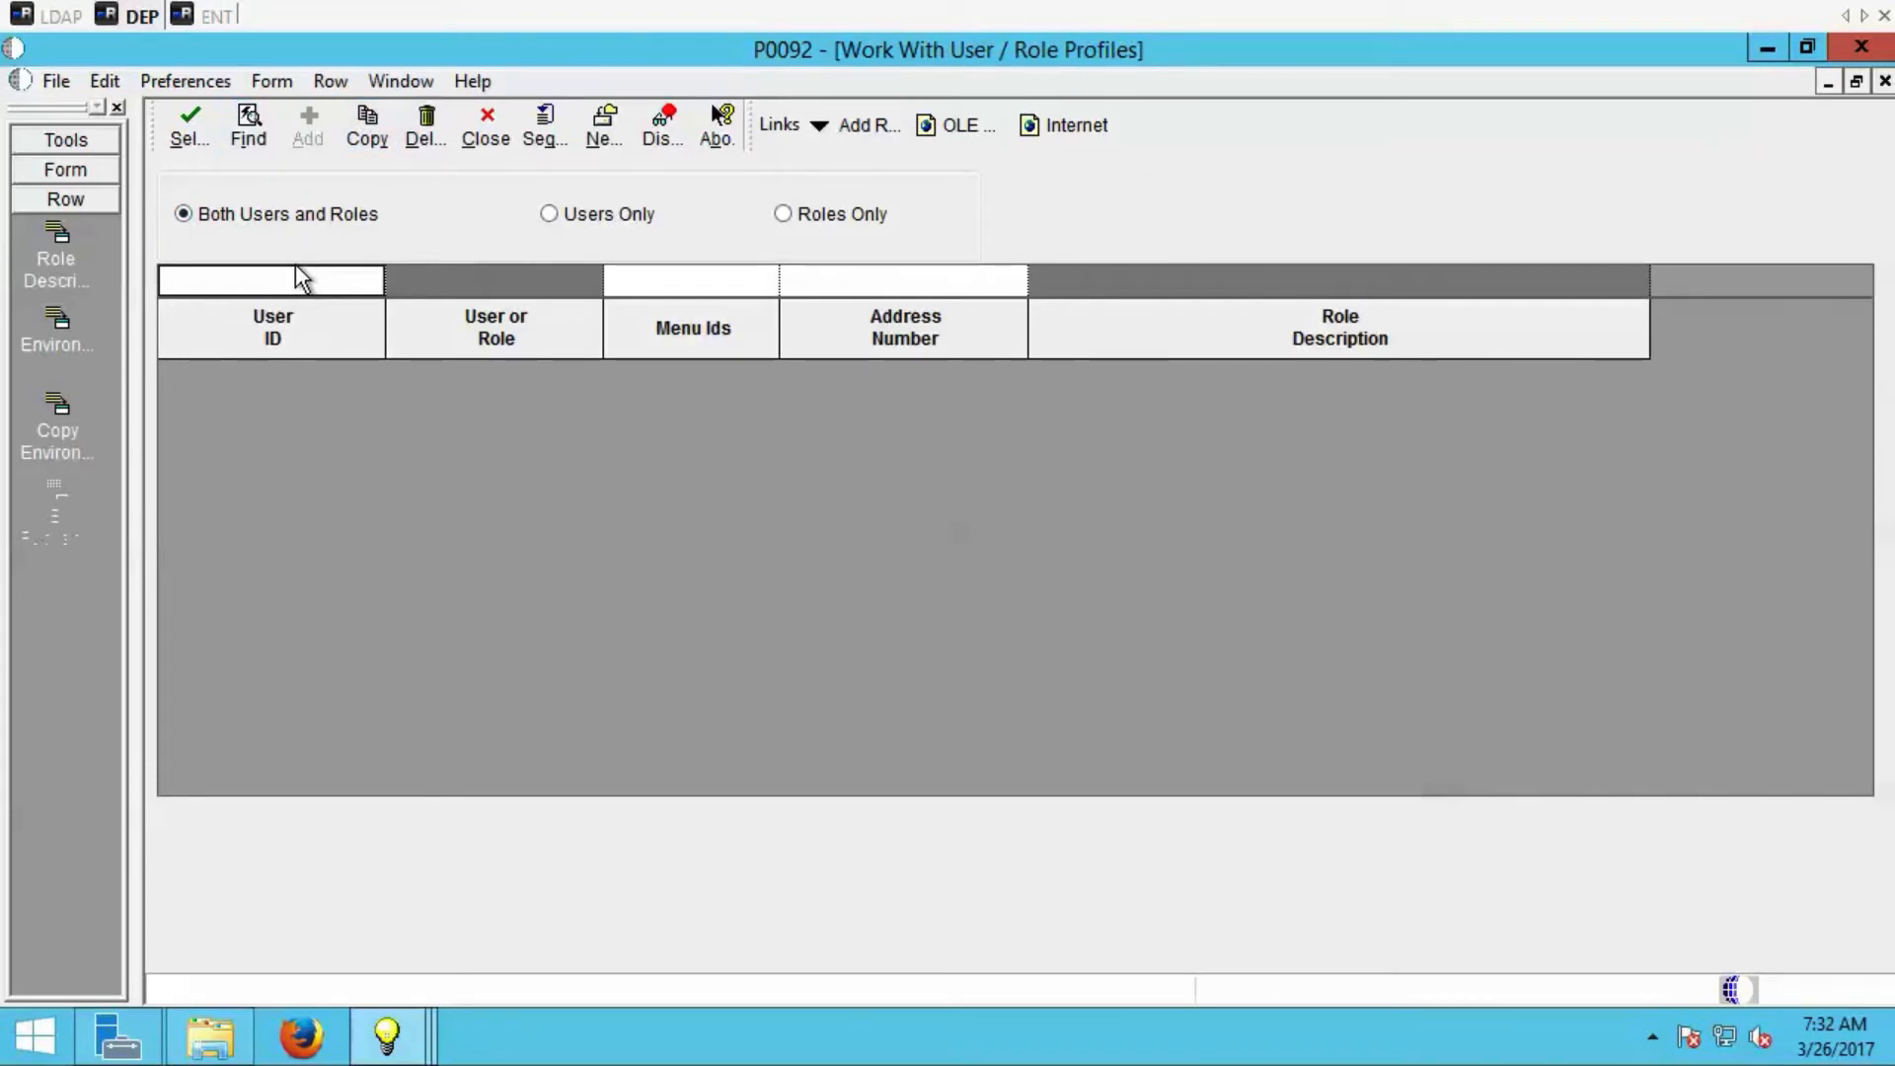
Search the user and role profiles in P0092 for _LDAP* and select the _LDAPDEFLT user.
{"action": "type", "text": "_LDAP*"}
{"action": "key", "text": "Return"}
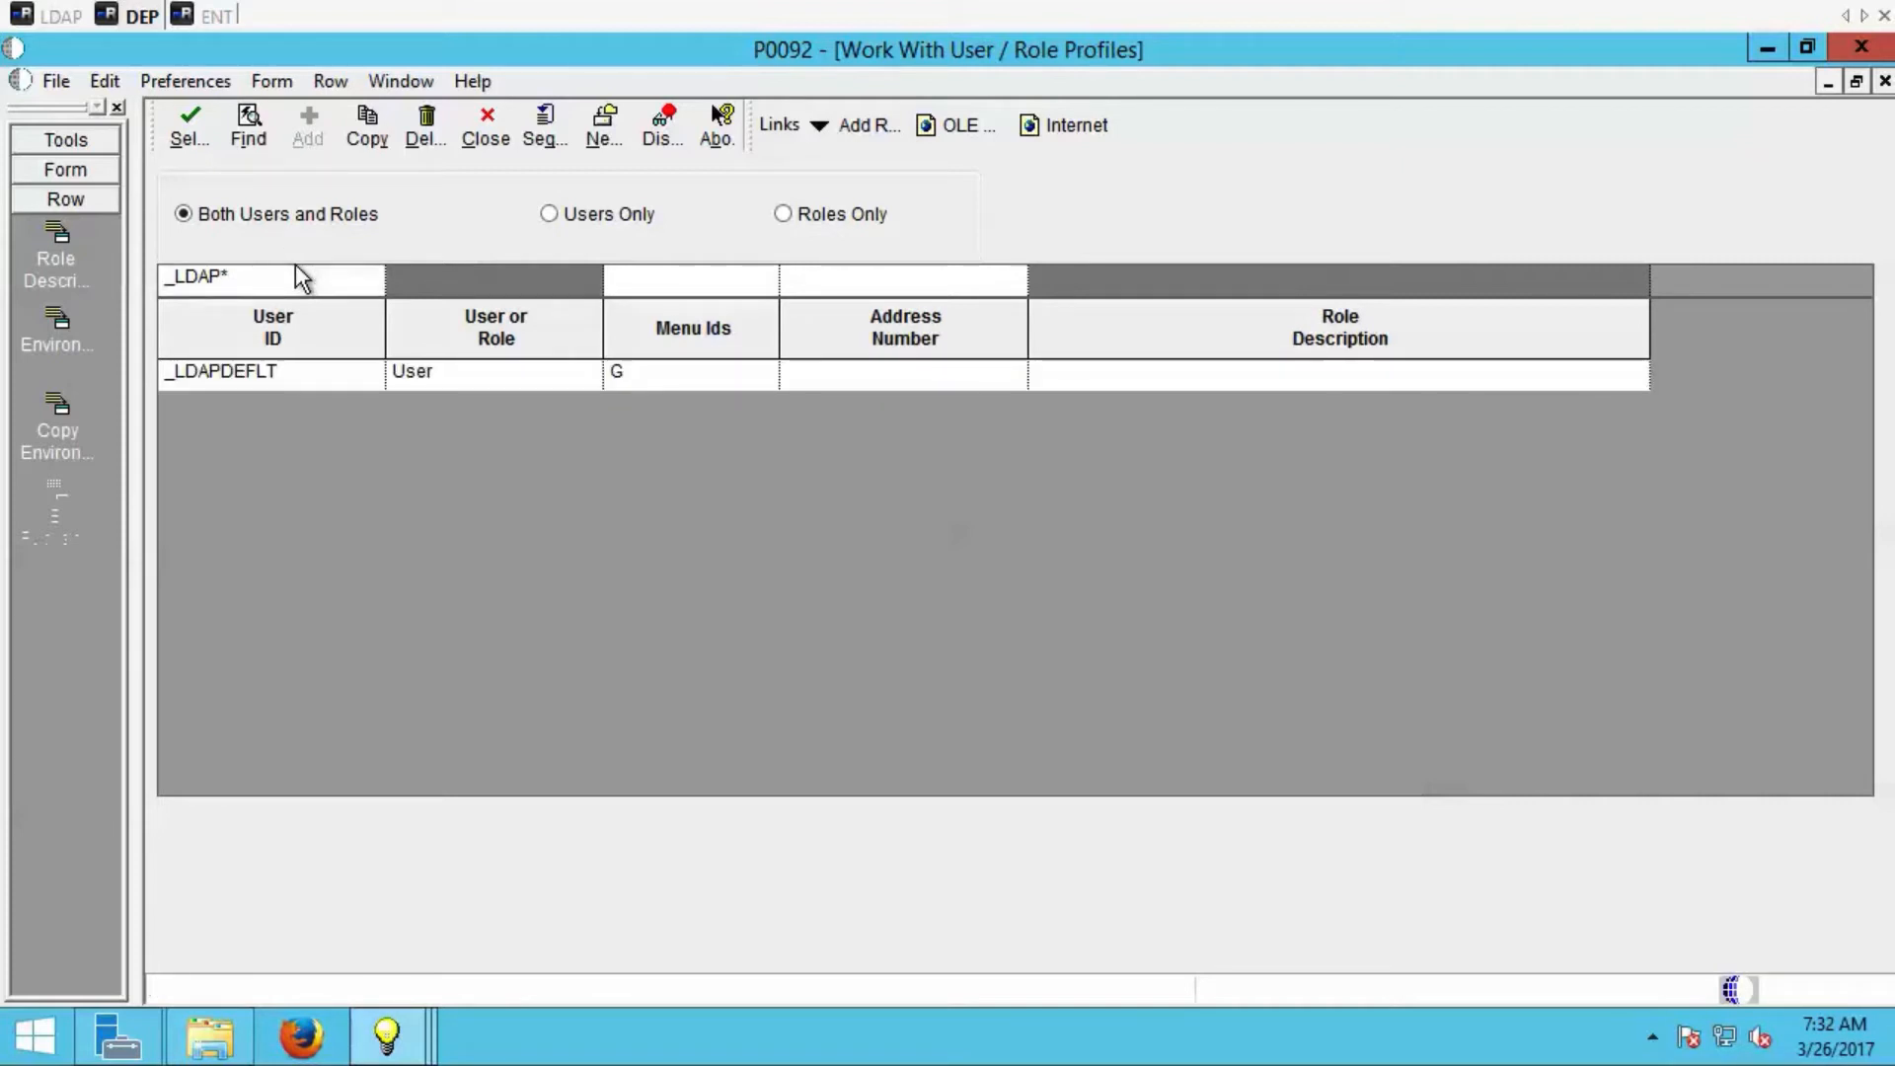
{"action": "left_click", "coordinate": [282, 372]}
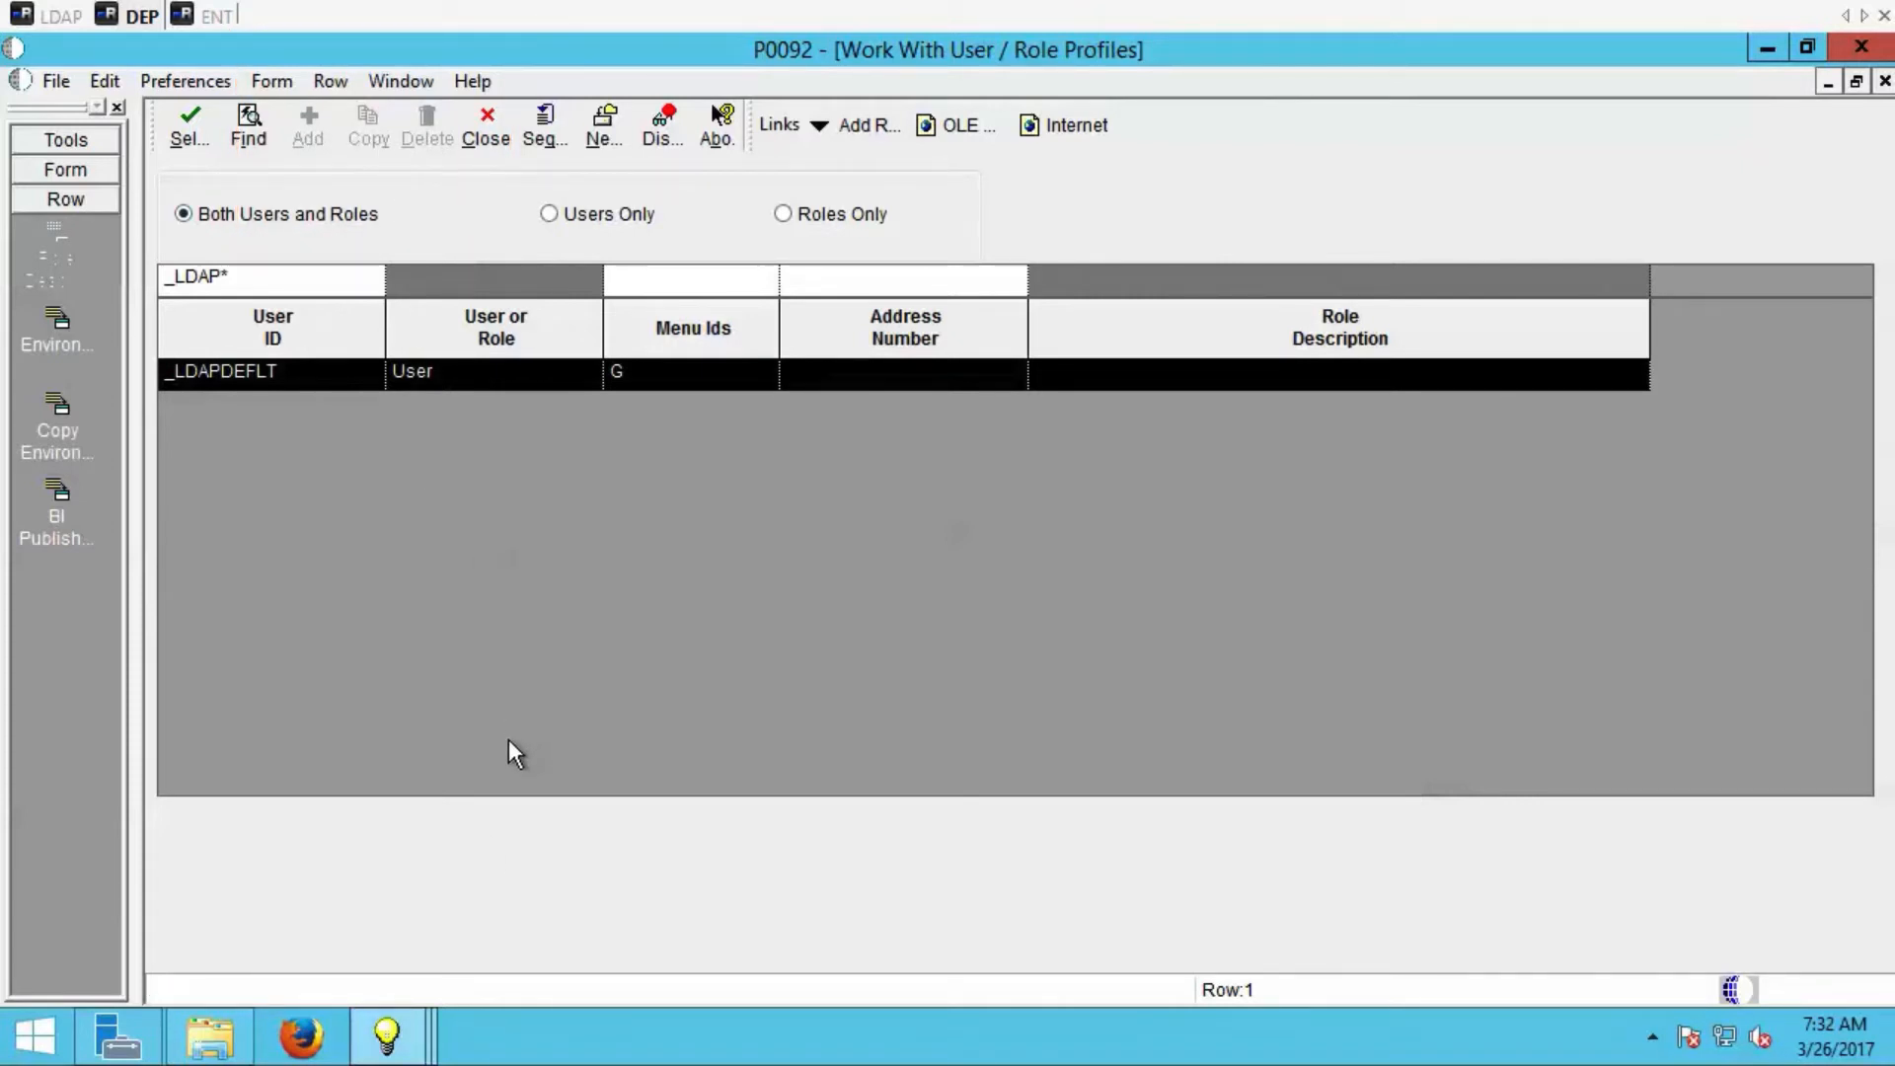
Return to JD Edwards Solution Explorer and open application P95921.
{"action": "left_click", "coordinate": [405, 1049]}
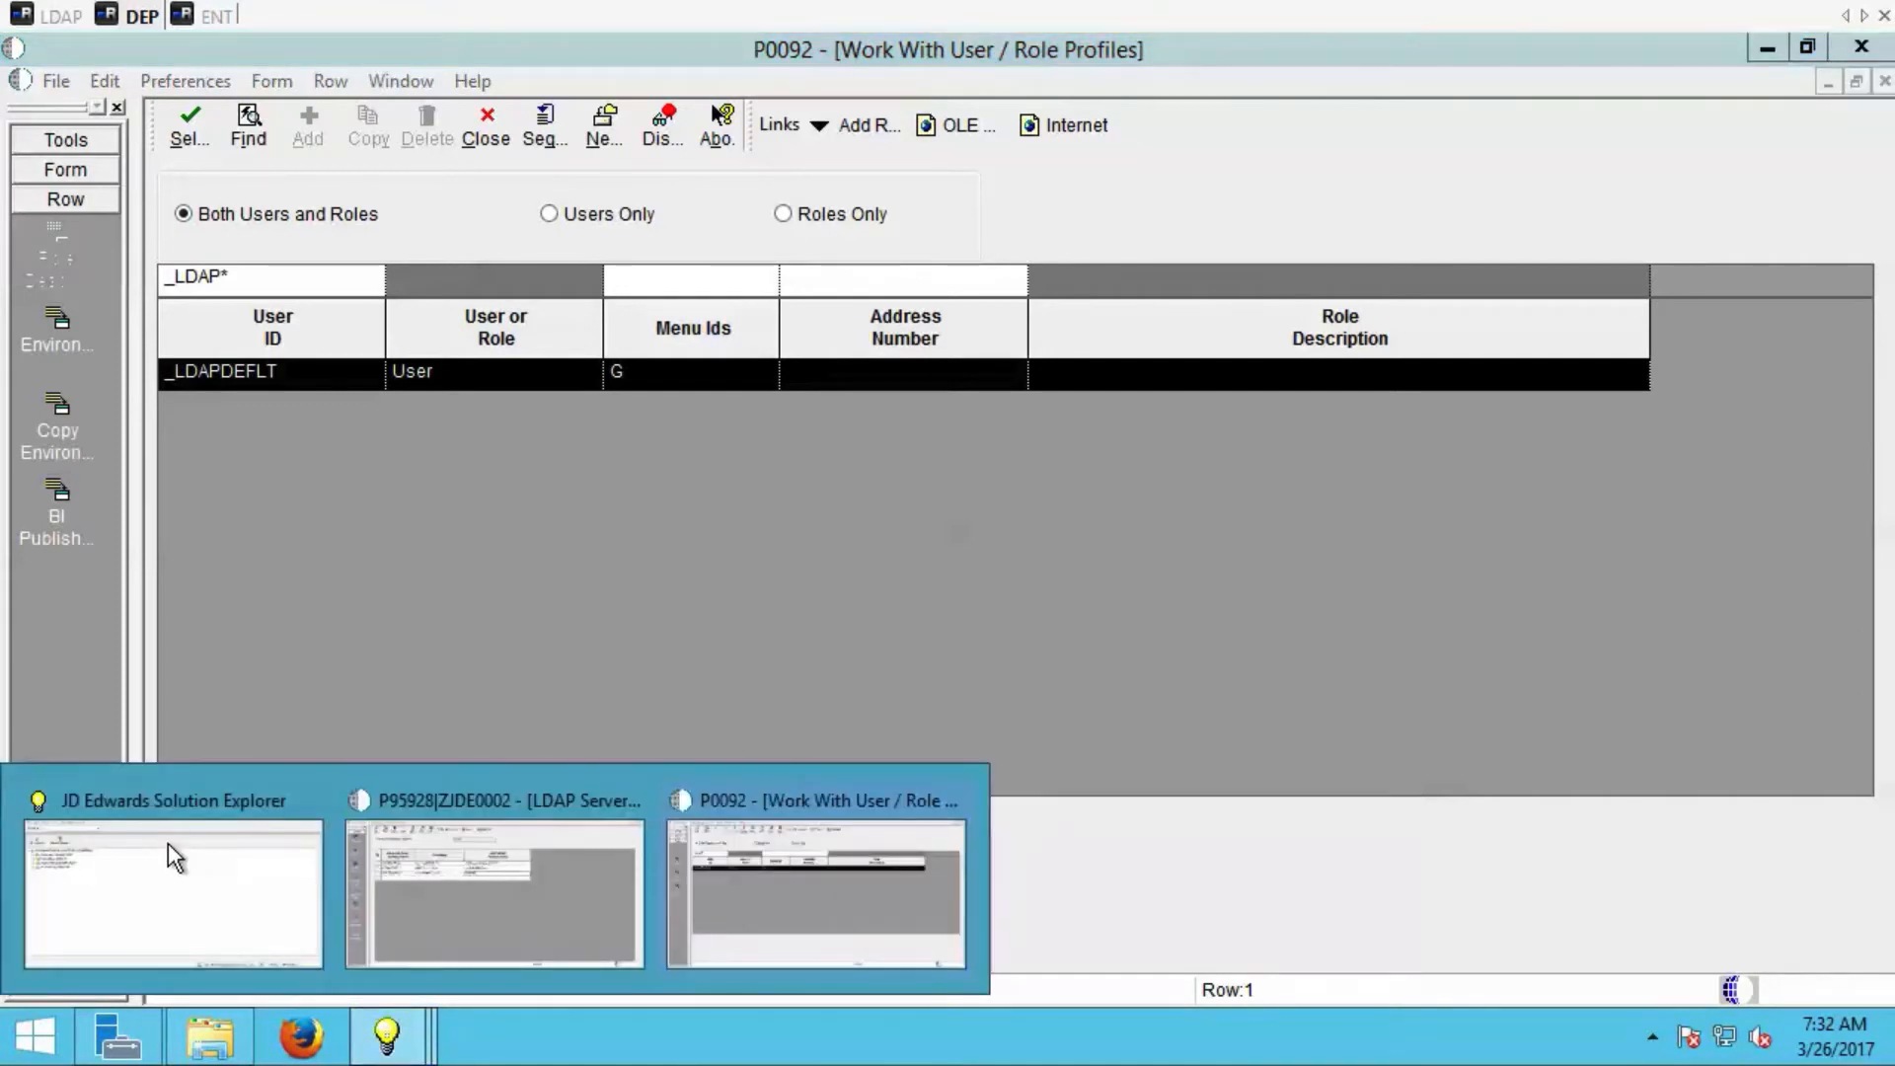
{"action": "left_click", "coordinate": [168, 842]}
{"action": "left_click", "coordinate": [316, 123]}
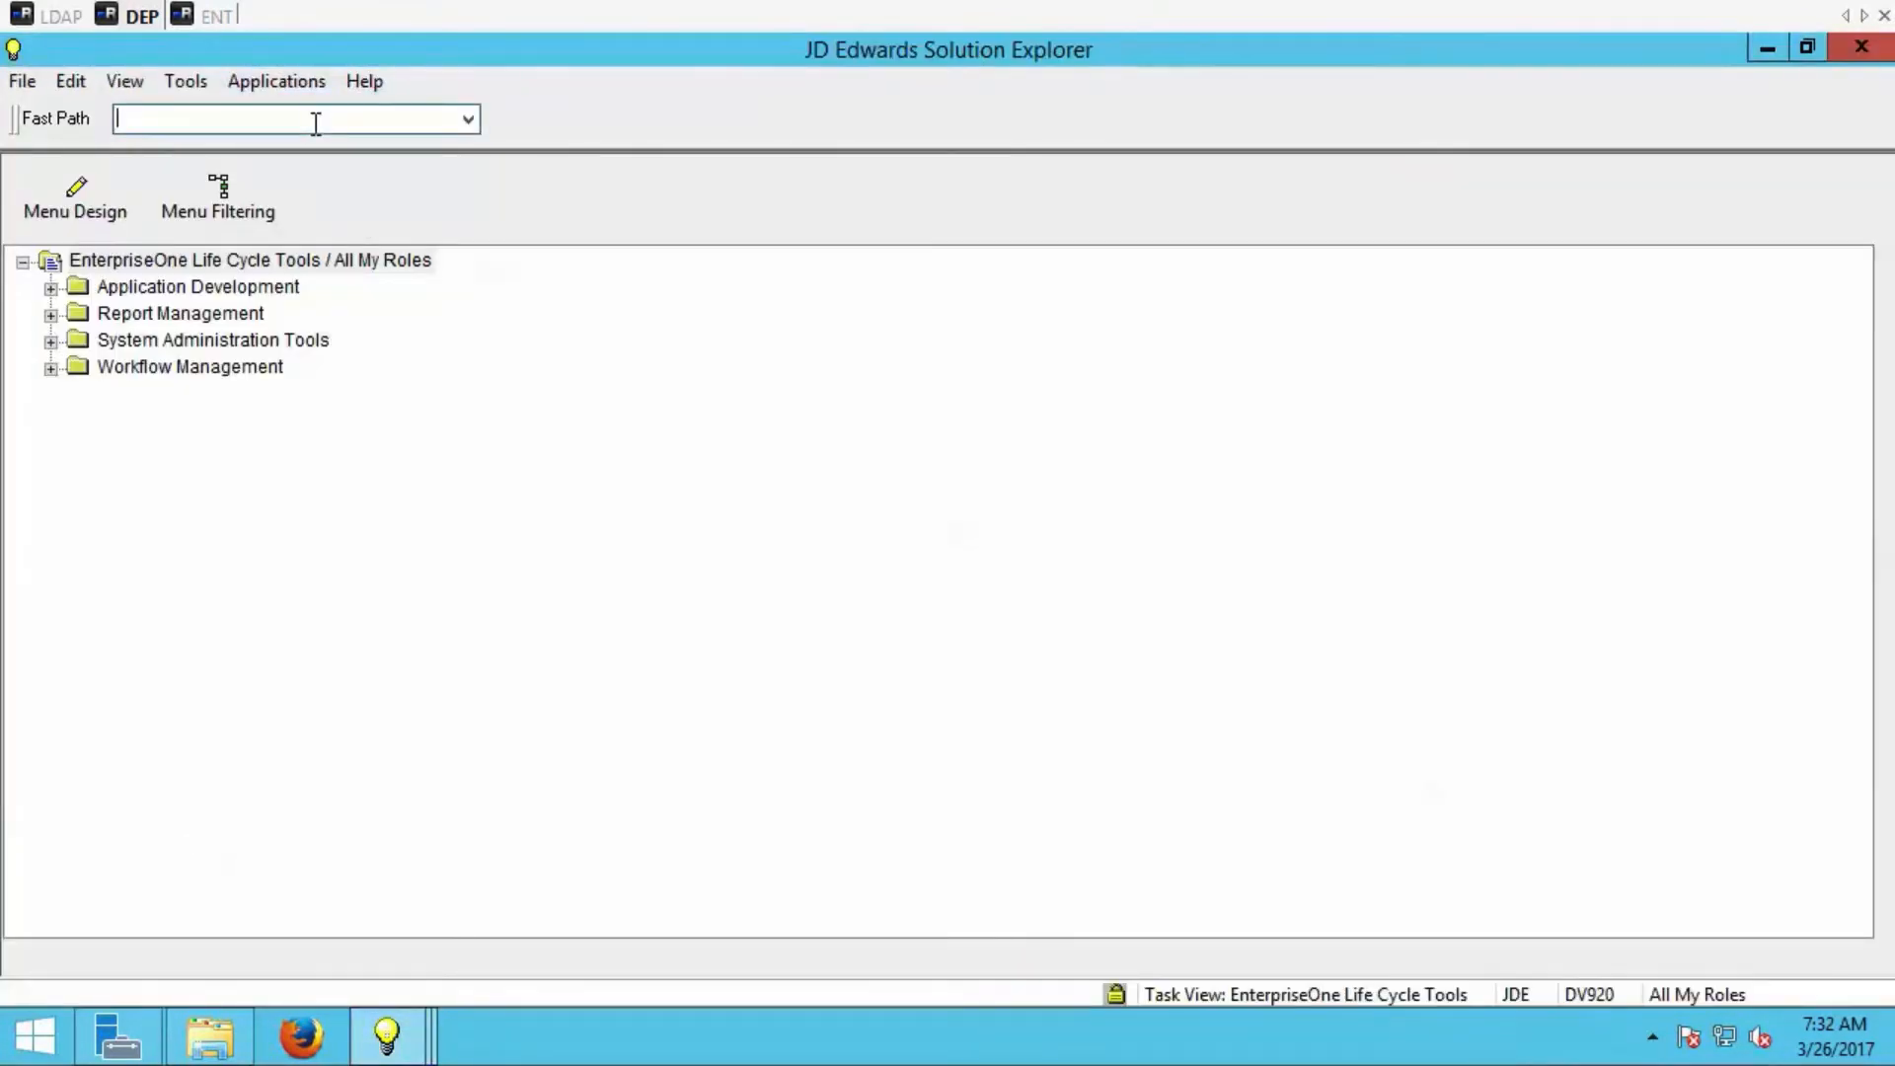
{"action": "type", "text": "P95921"}
{"action": "key", "text": "Return"}
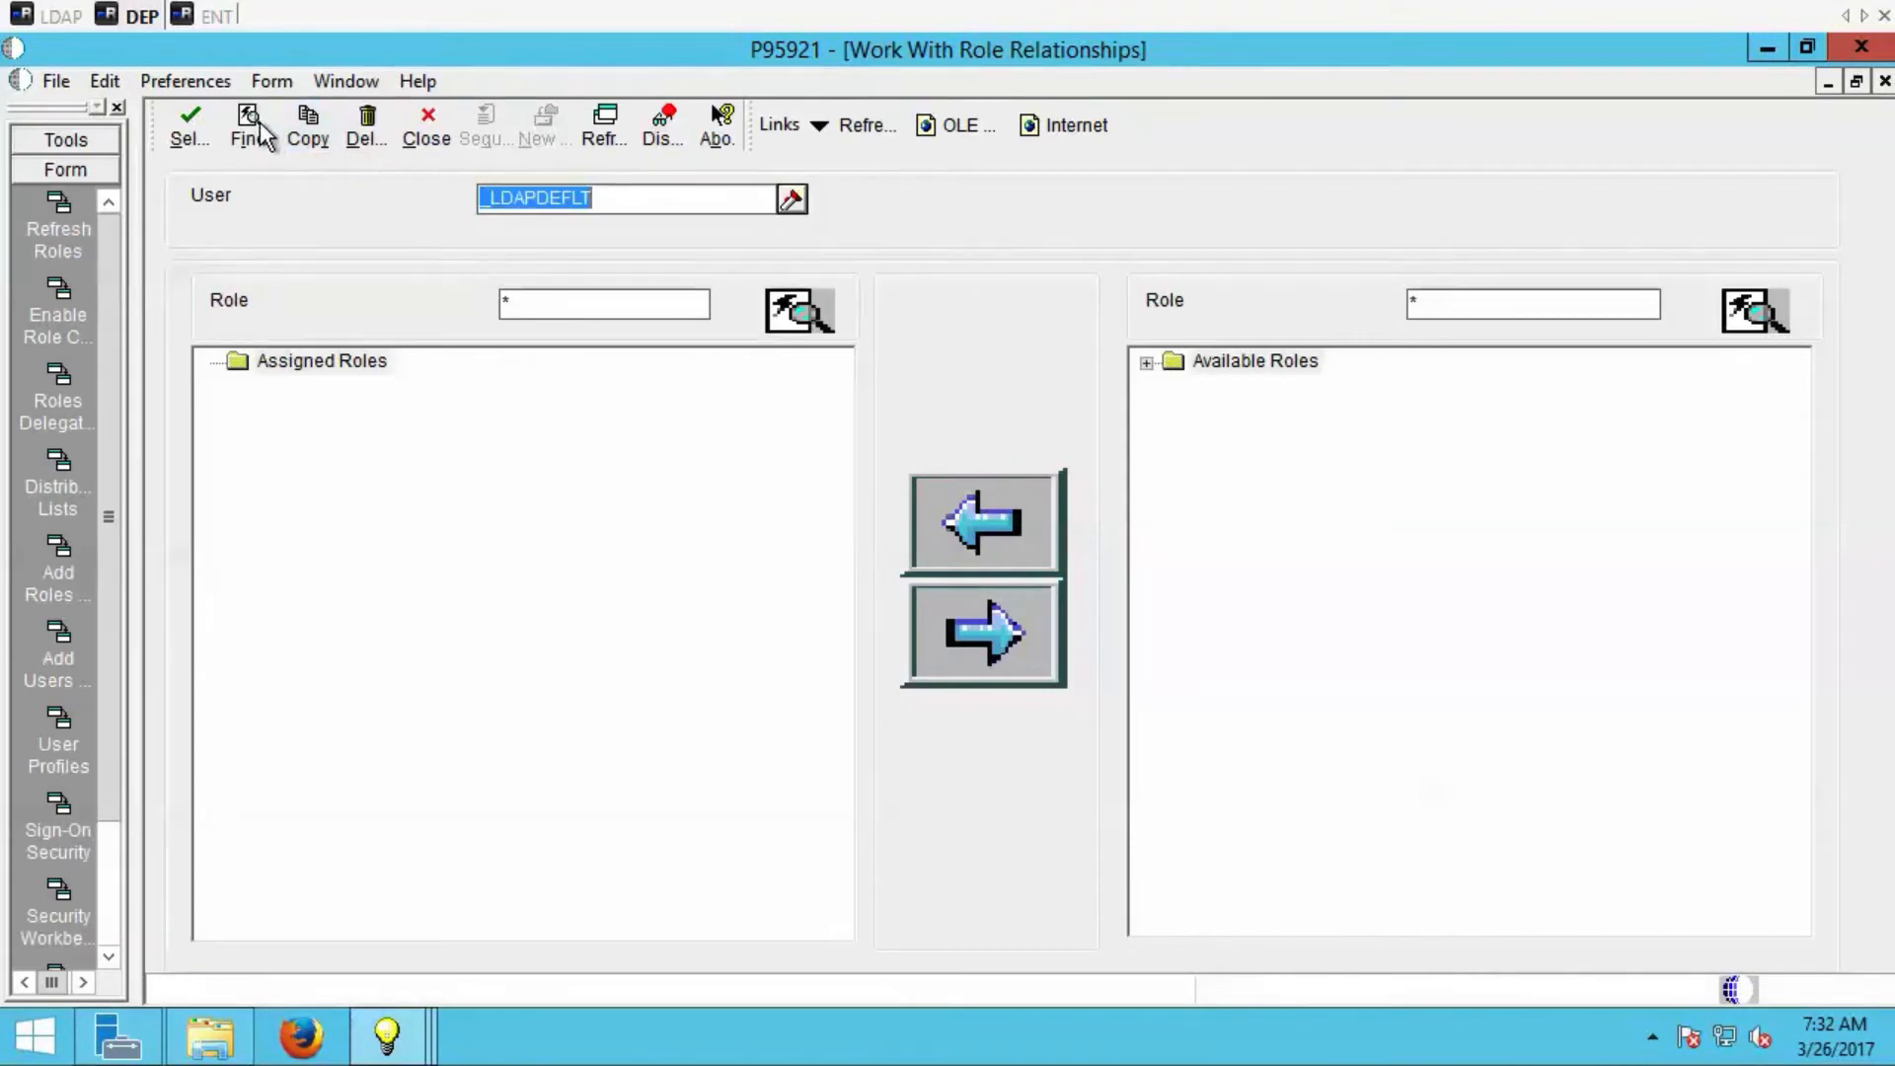
Find the roles assigned to _LDAPDEFLT, expand the available roles and select LDAPROLE.
{"action": "left_click", "coordinate": [248, 128]}
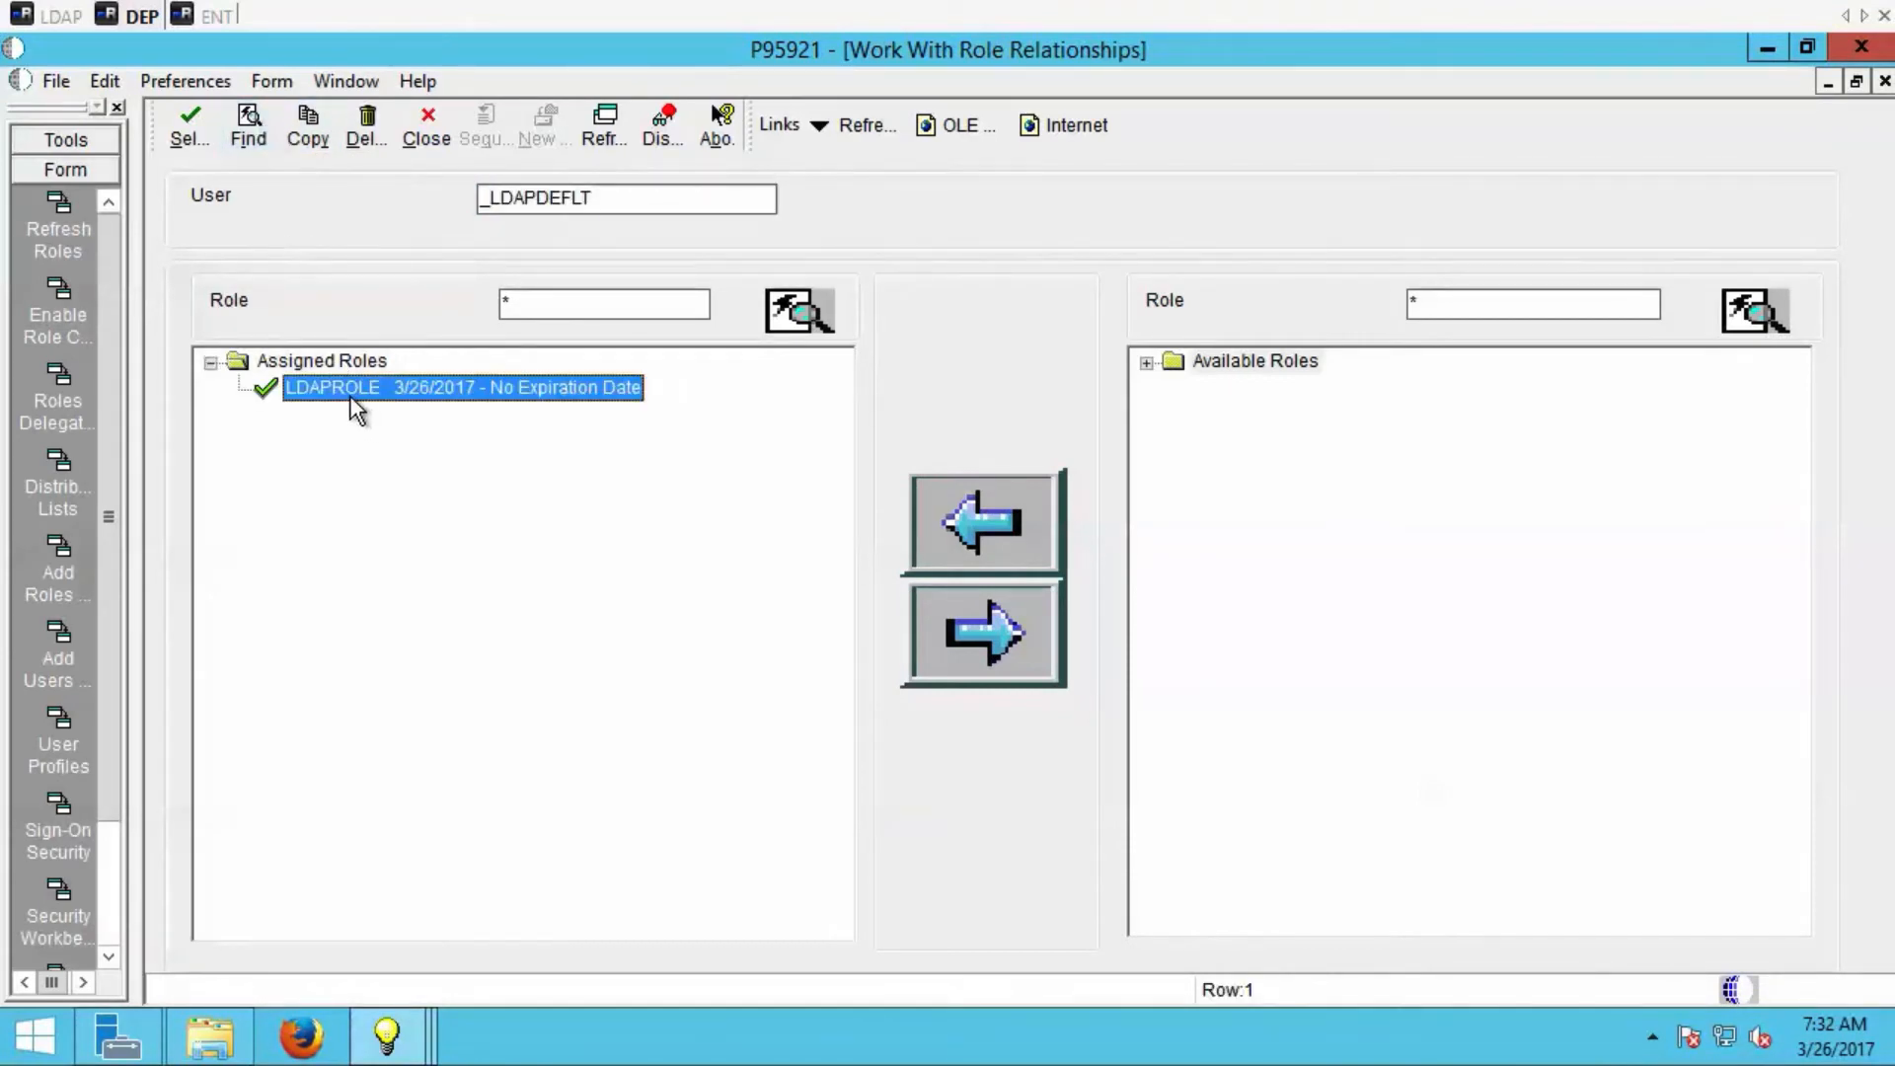
{"action": "left_click", "coordinate": [1148, 364]}
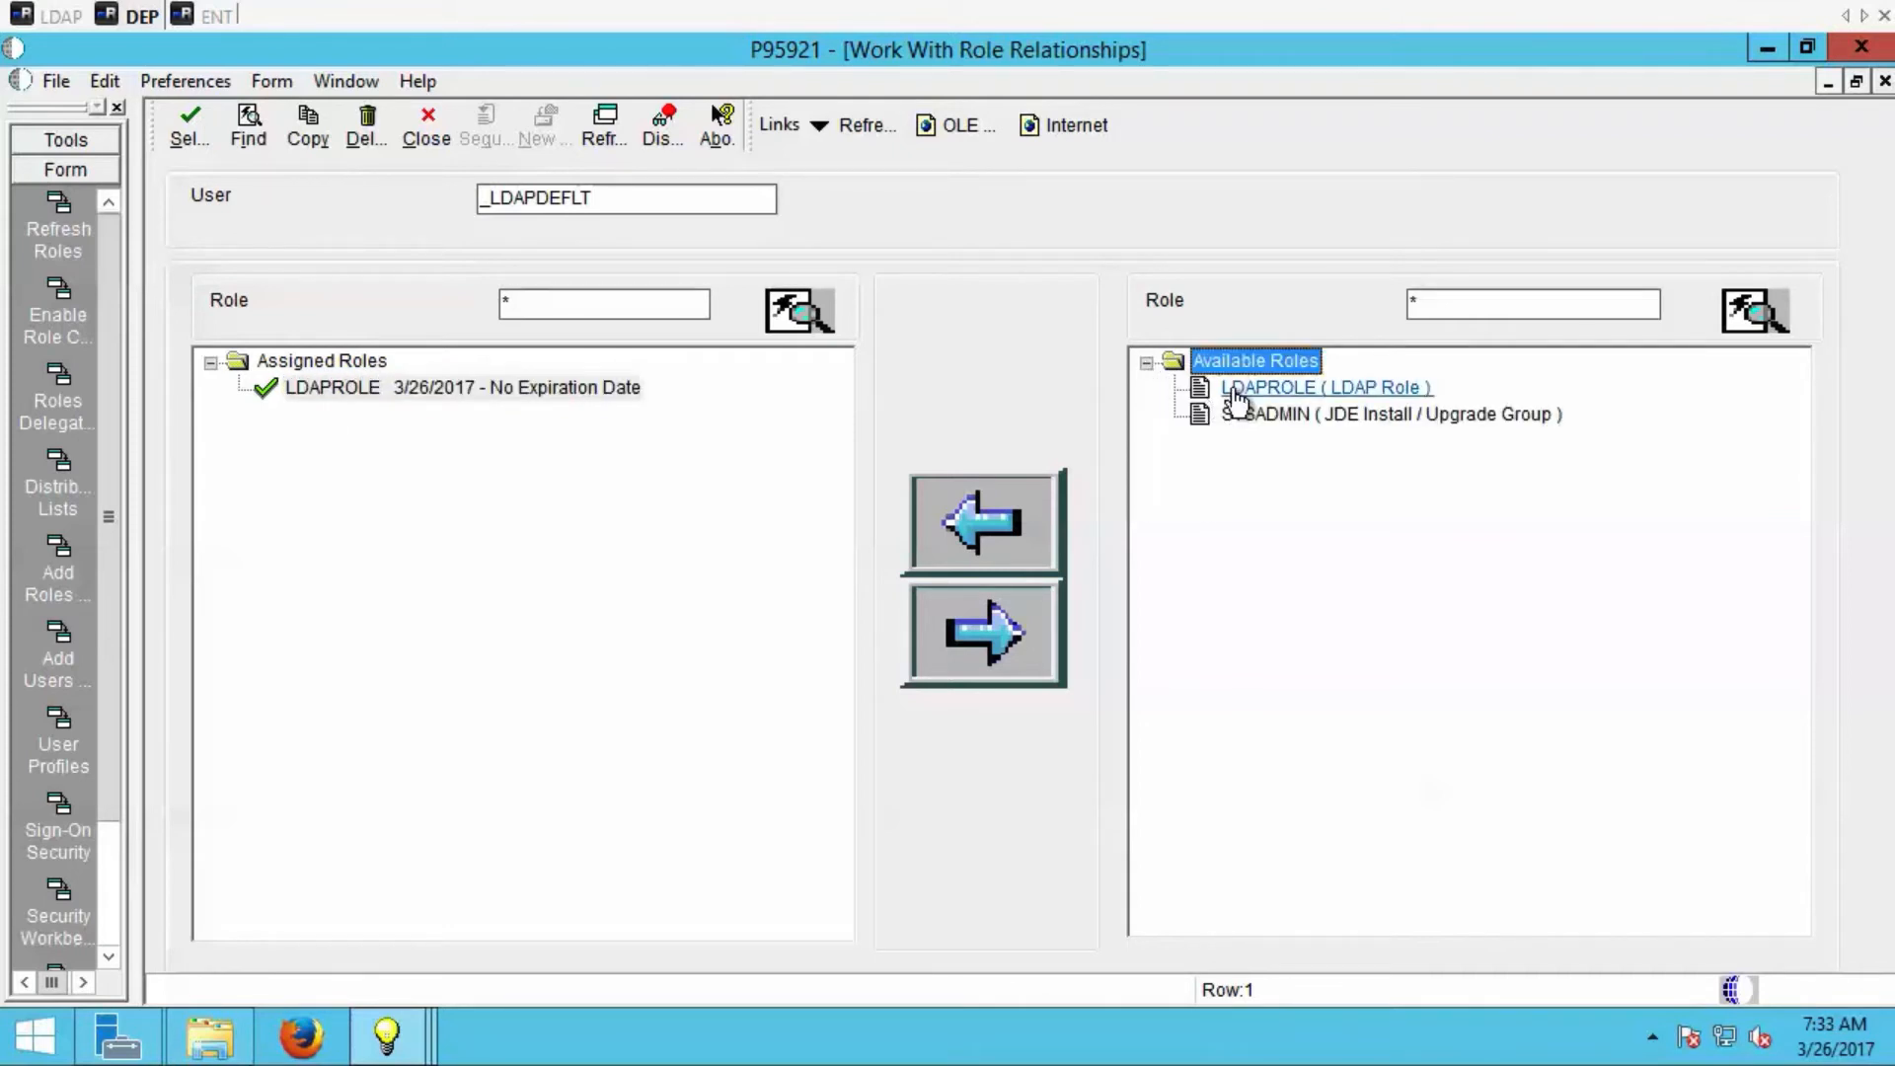
{"action": "left_click", "coordinate": [1236, 398]}
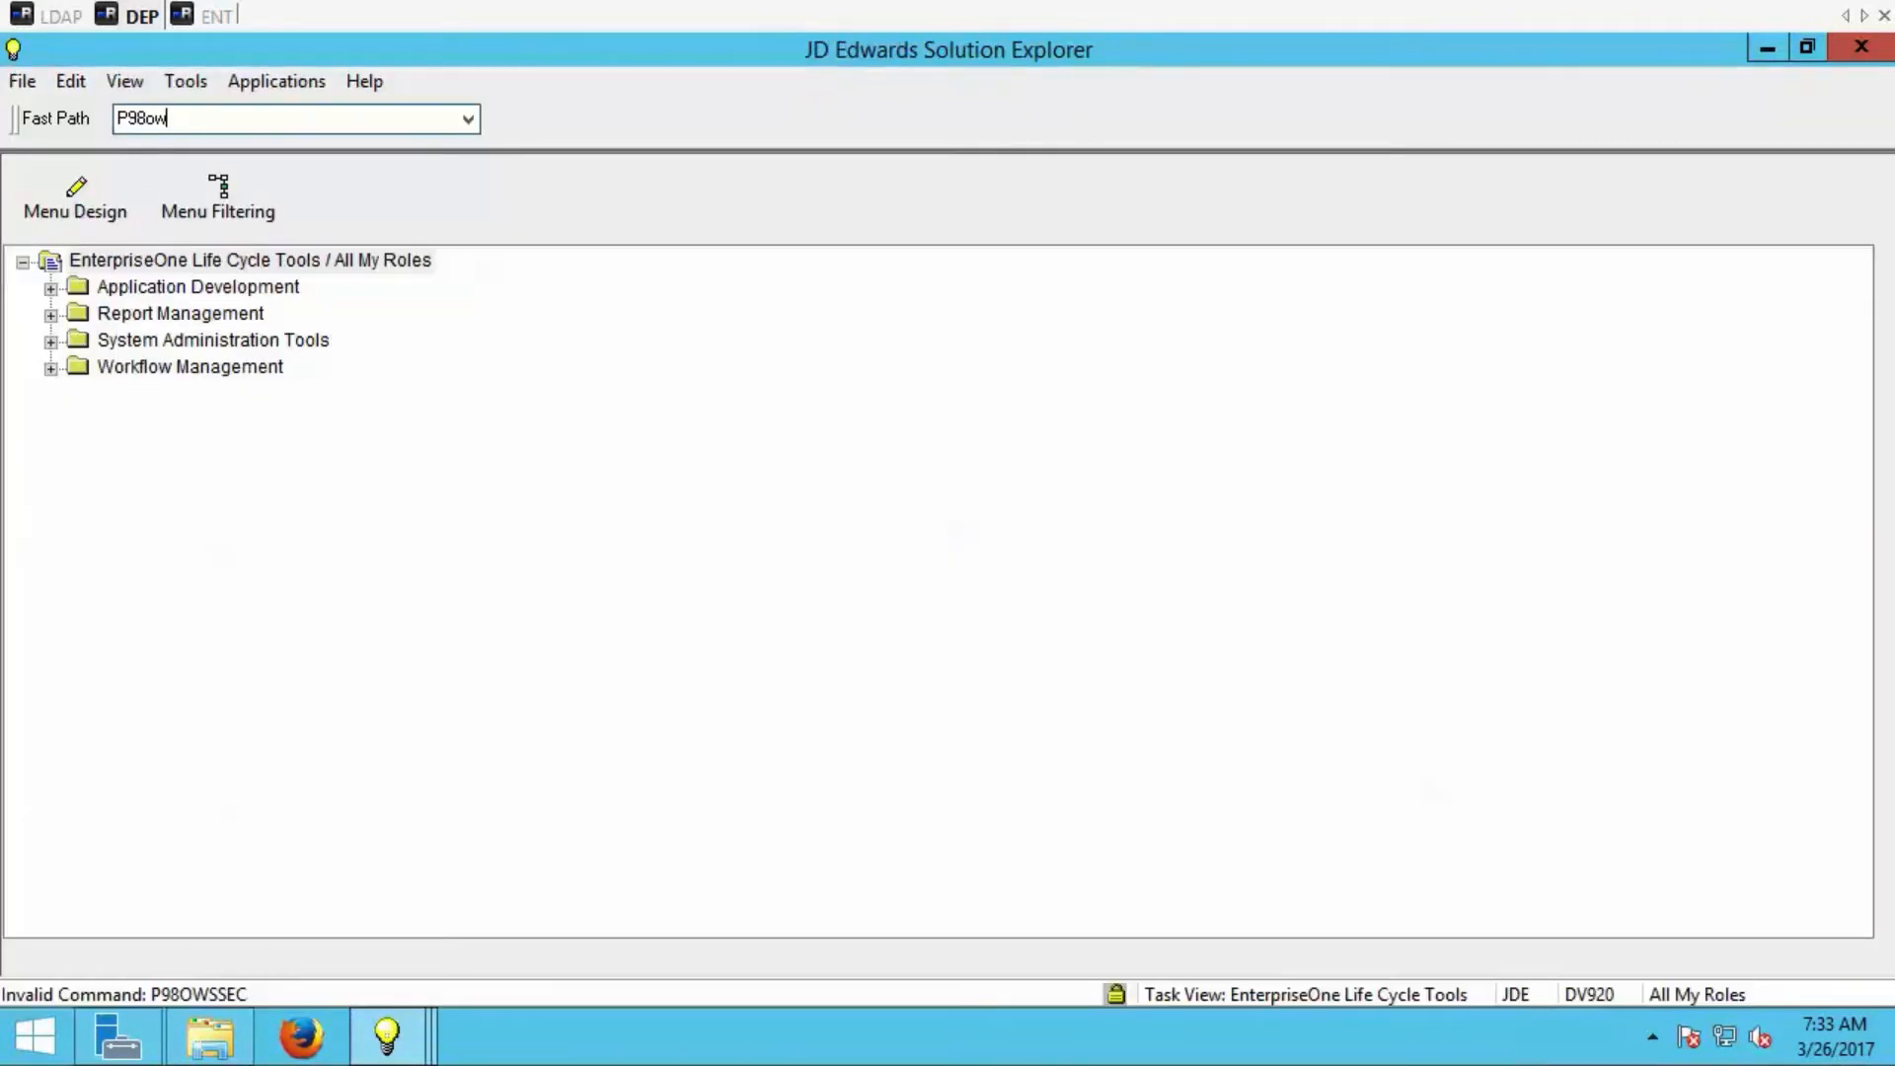
Open P98OWSEC and find the user security record of _LDAPDEFLT to examine its system user.
{"action": "key", "text": "Return"}
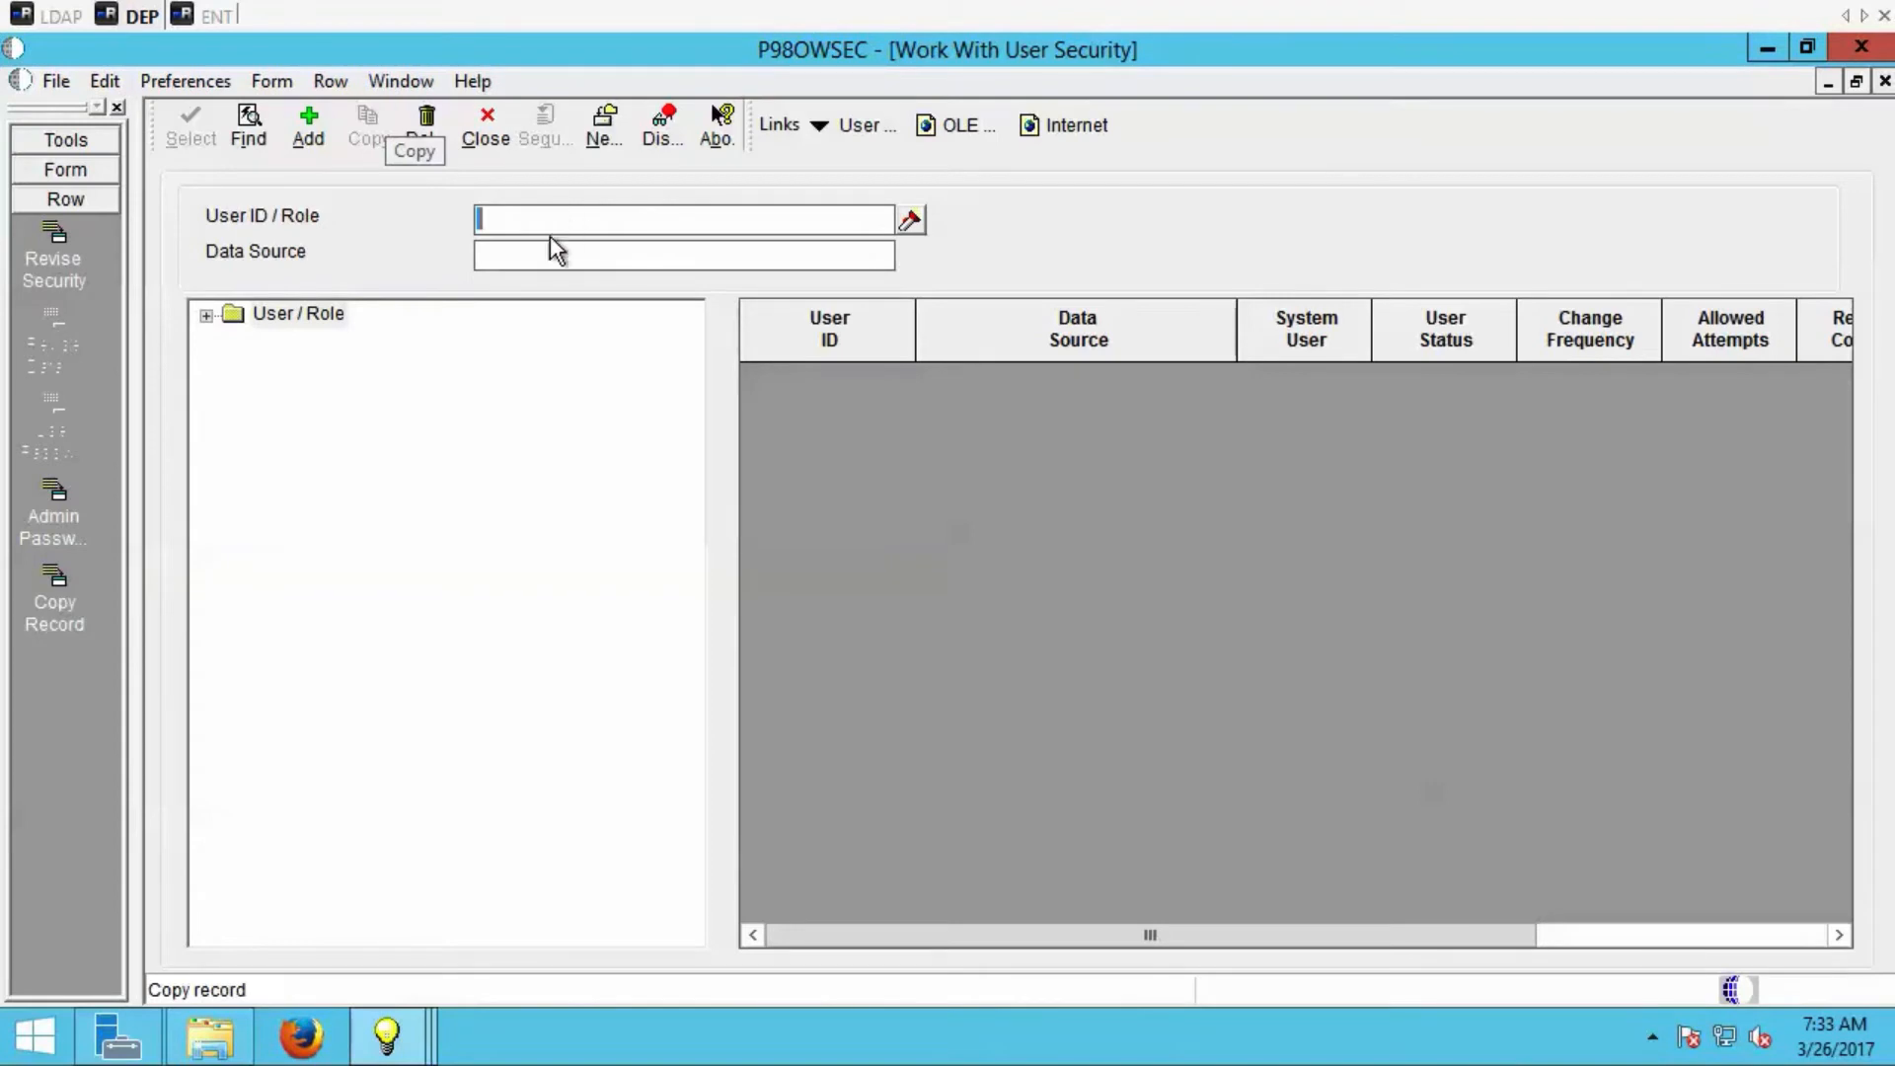
{"action": "left_click", "coordinate": [248, 138]}
{"action": "left_click", "coordinate": [299, 347]}
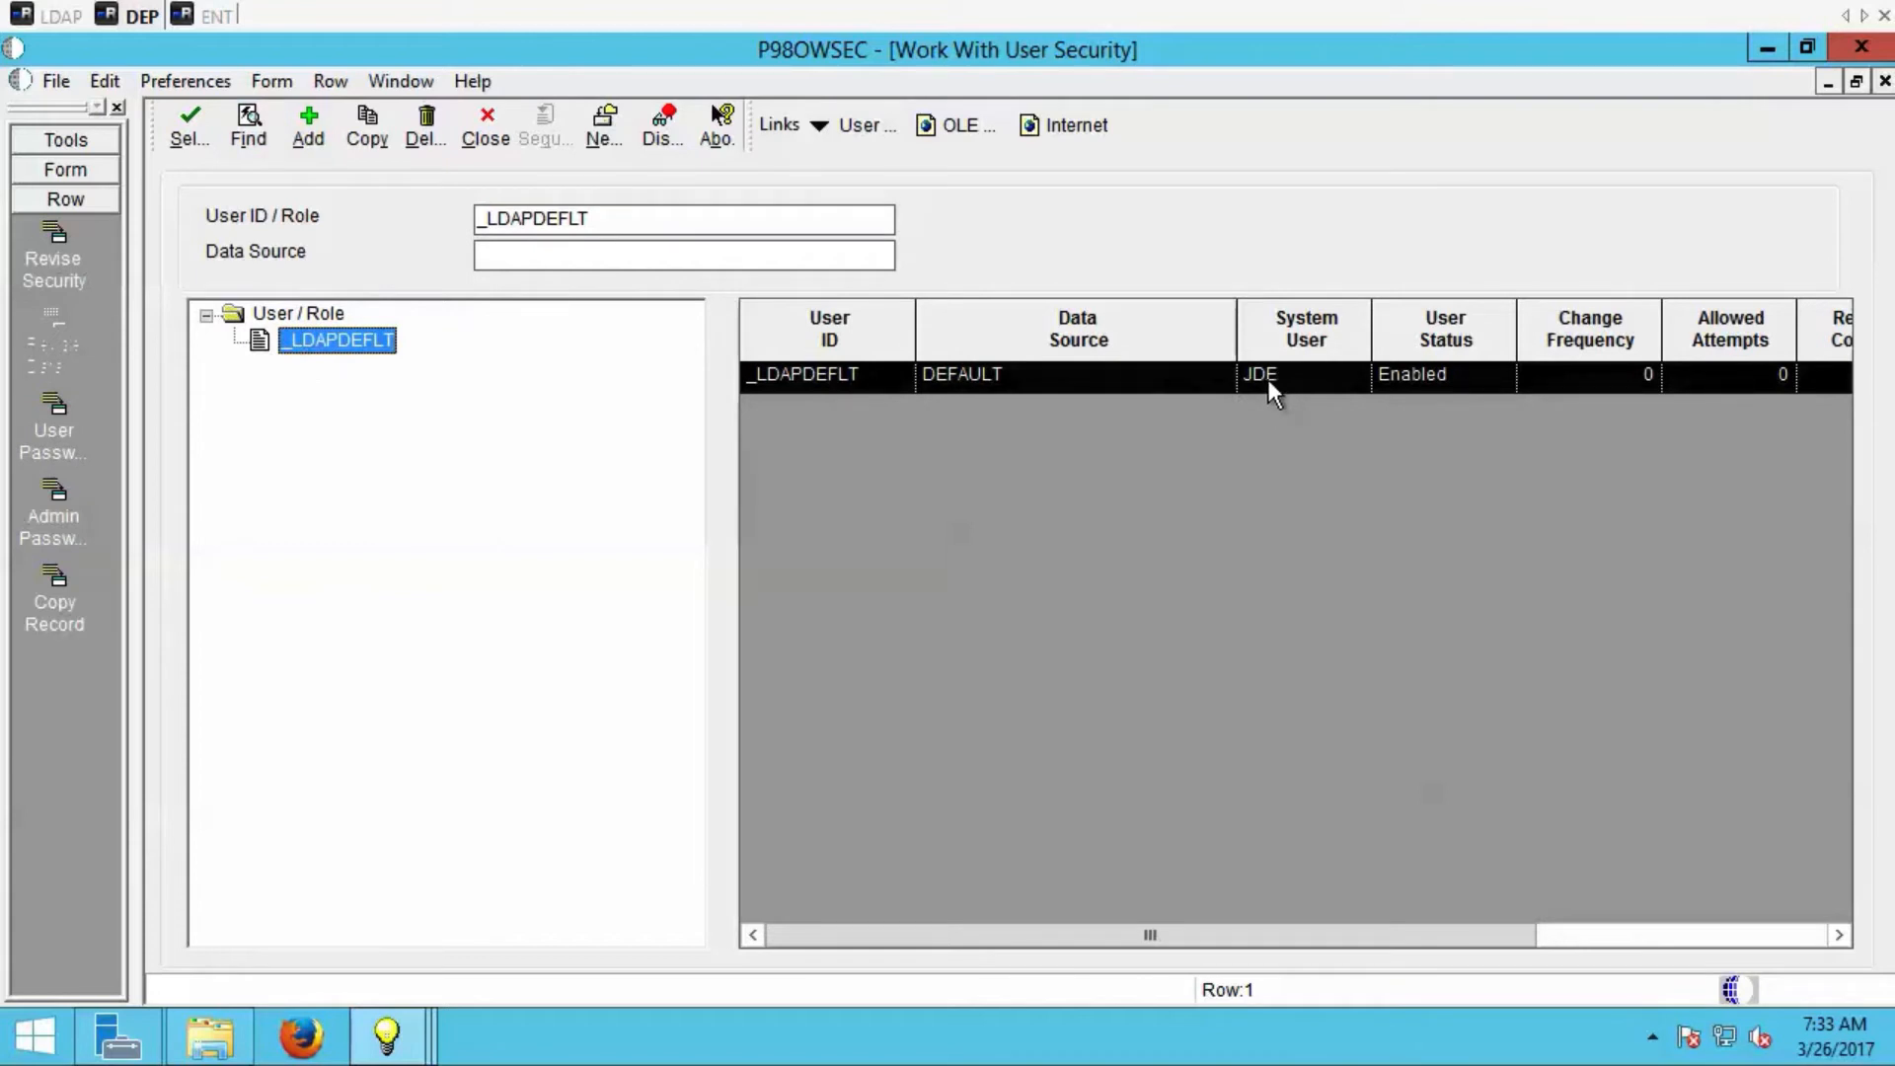
Open the system users form from user security and list all system users.
{"action": "left_click", "coordinate": [66, 169]}
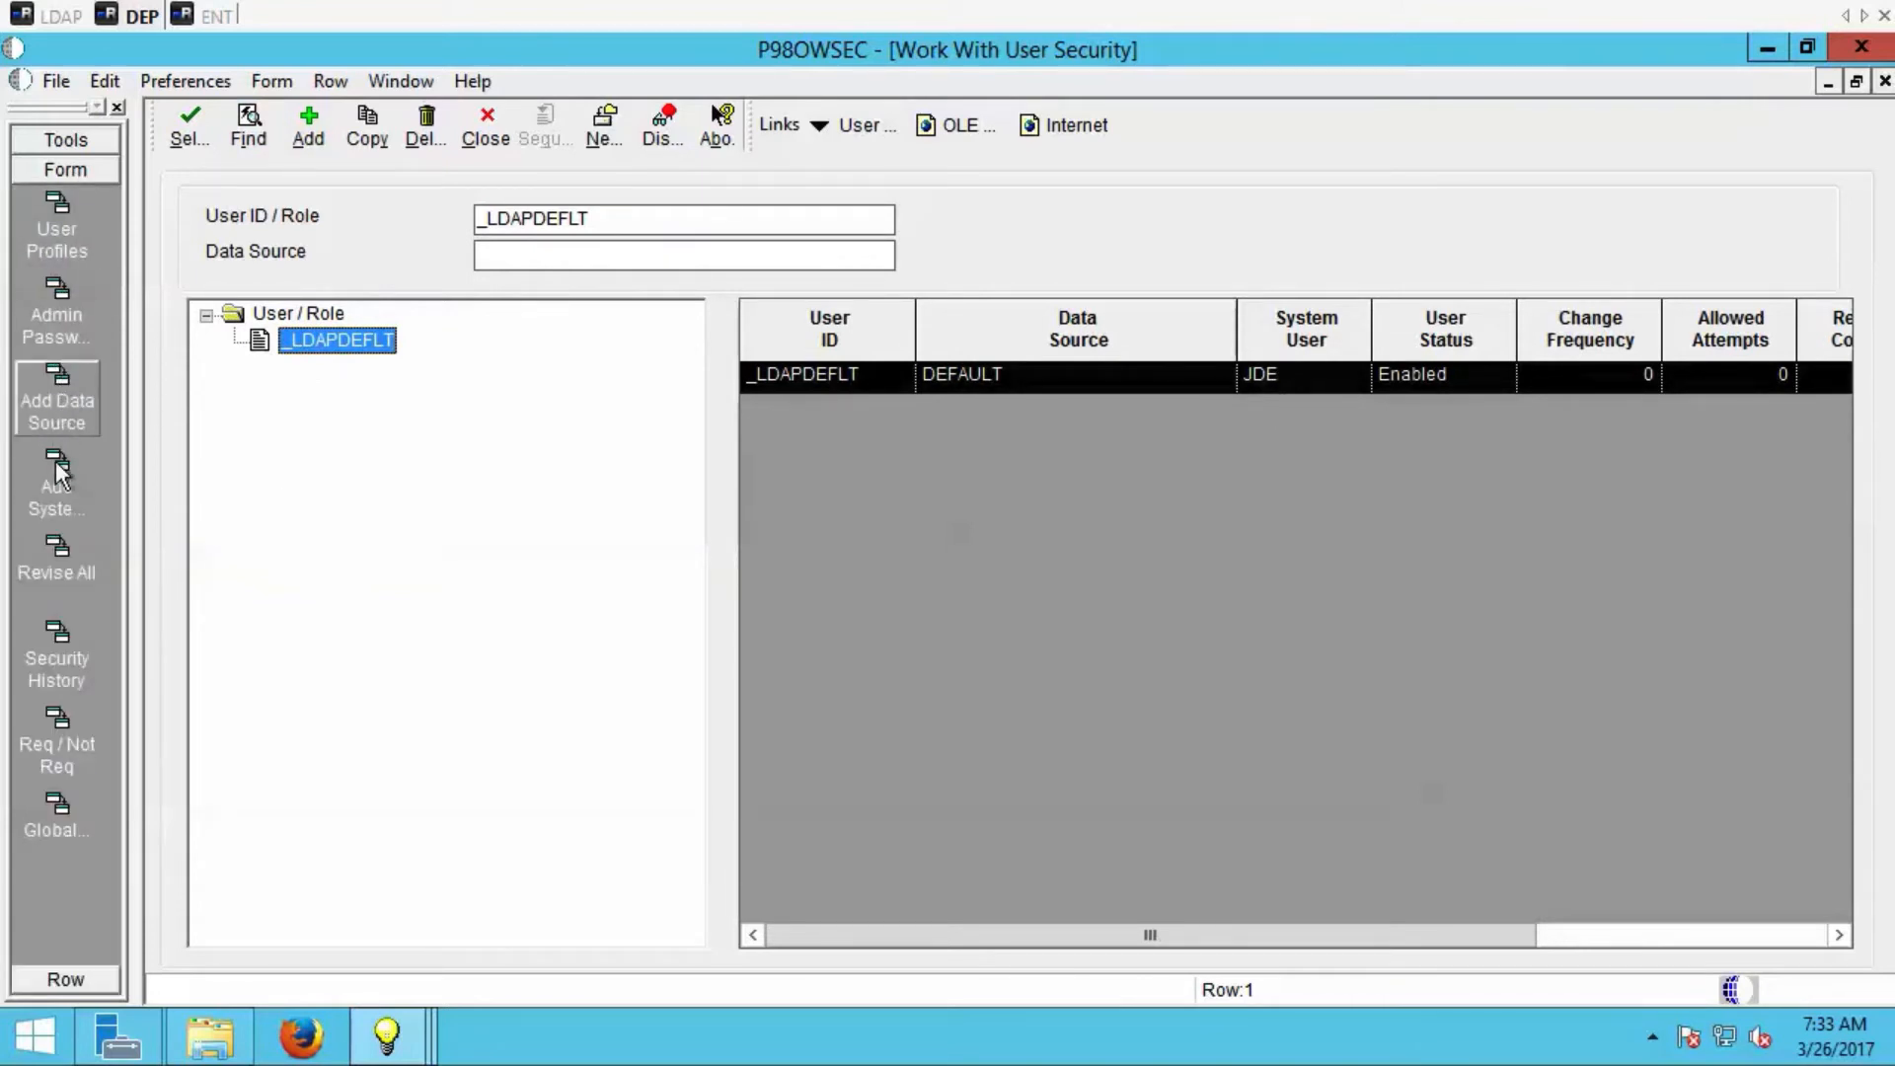
{"action": "left_click", "coordinate": [55, 482]}
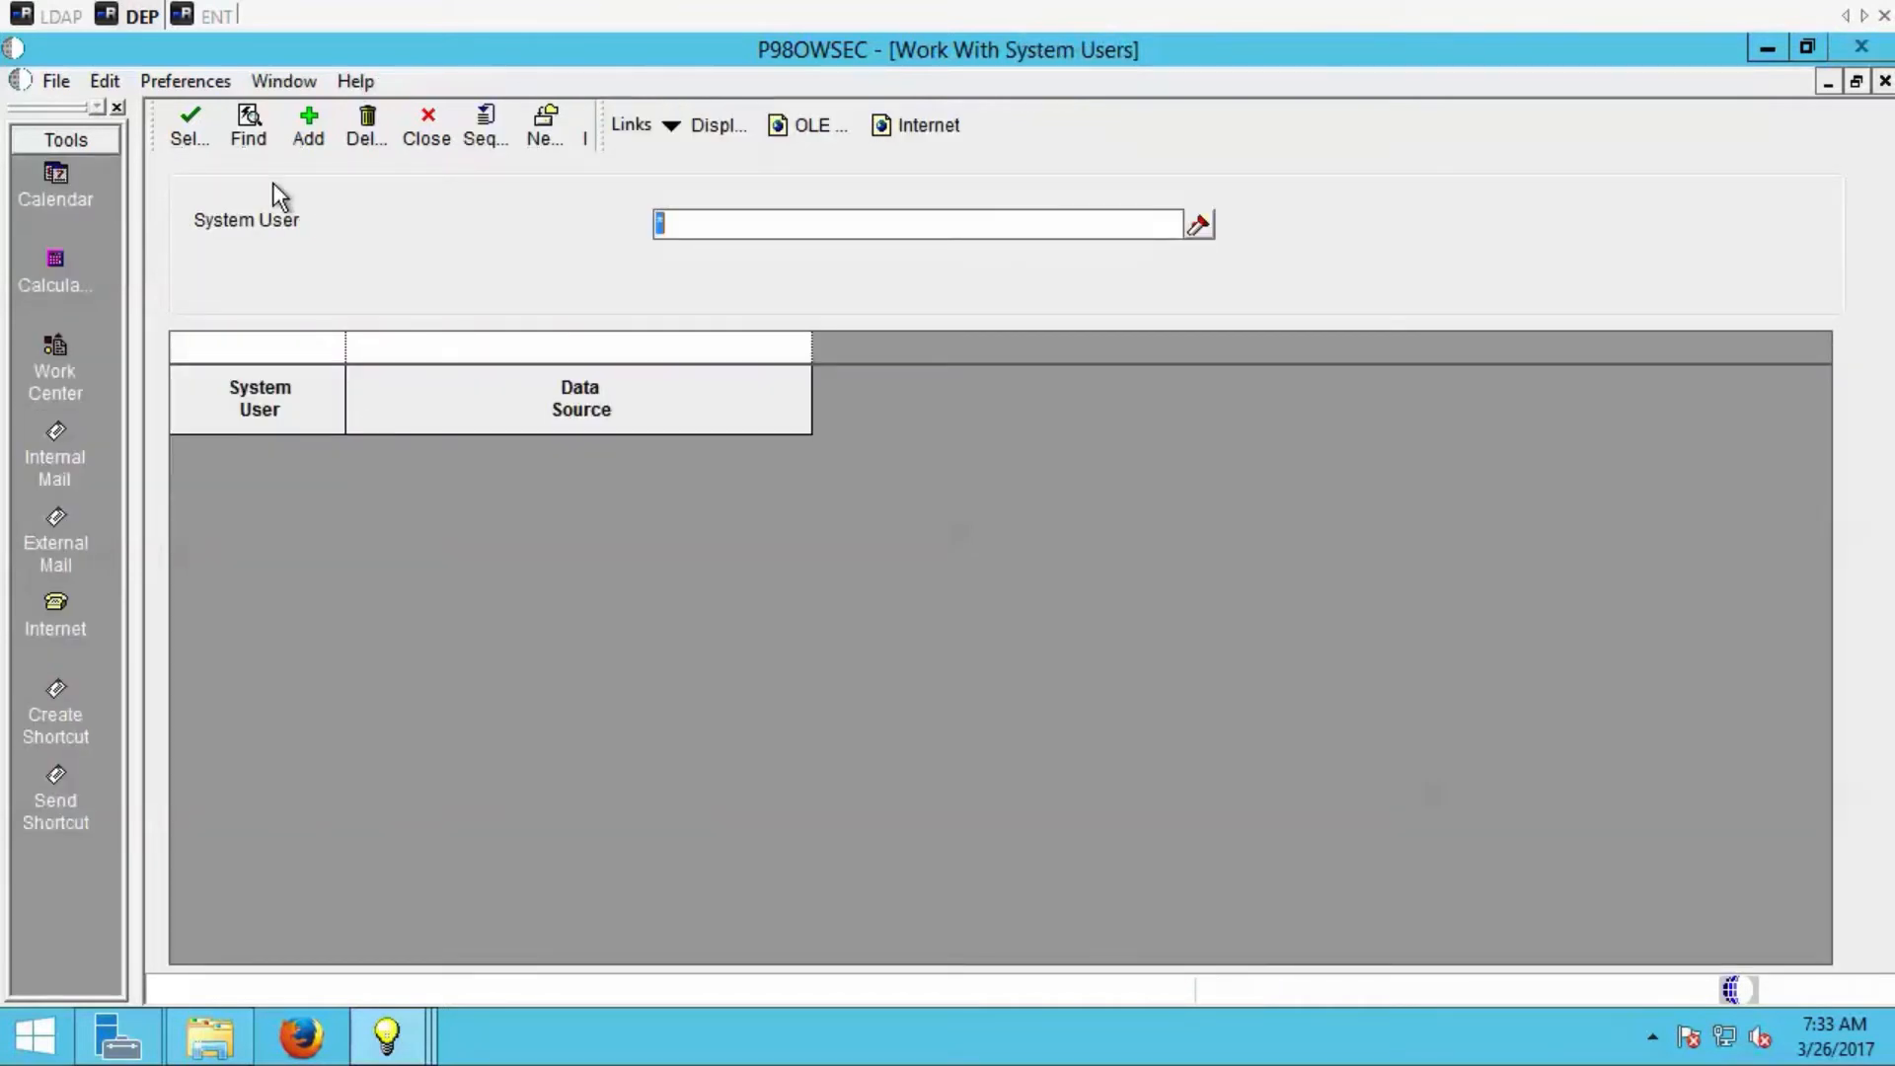
{"action": "left_click", "coordinate": [249, 126]}
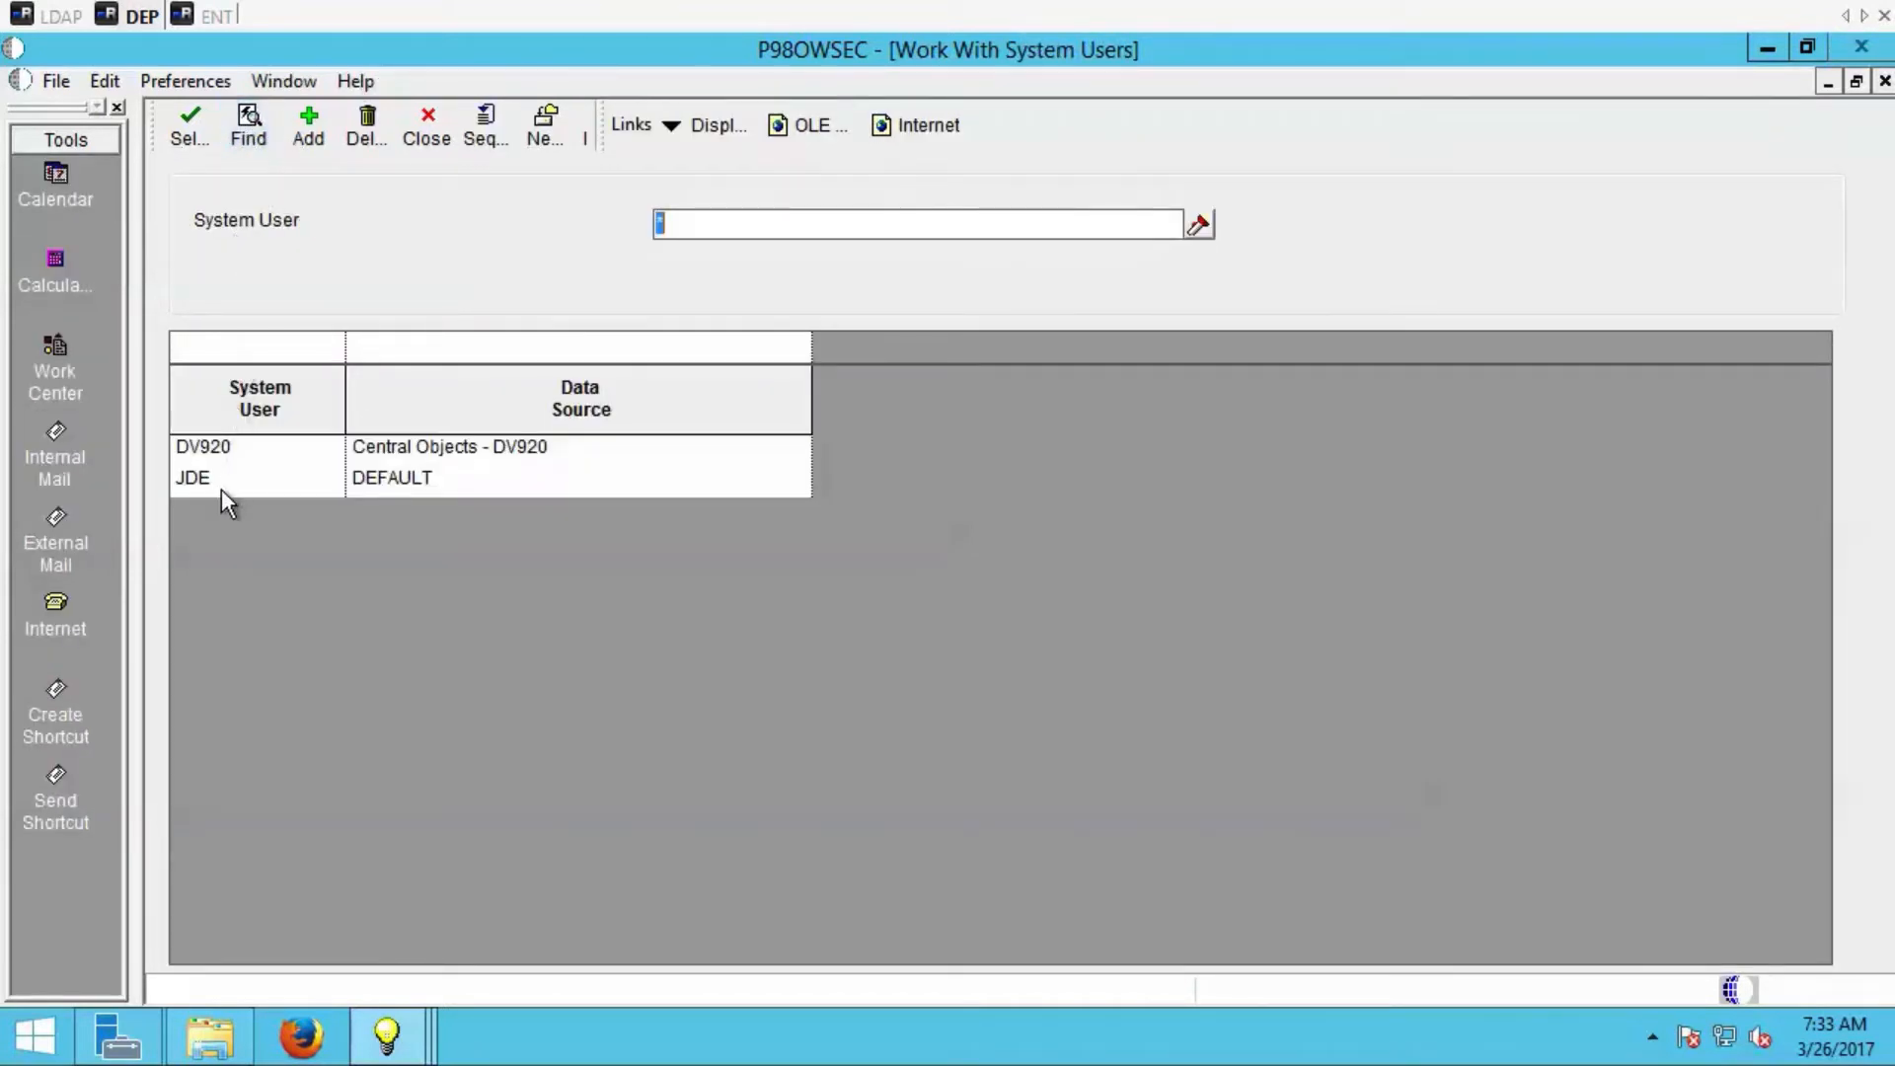
Select the JDE system user and compare it with the JDE login in SQL Server Management Studio on the ENT server.
{"action": "left_click", "coordinate": [221, 489]}
{"action": "left_click", "coordinate": [204, 19]}
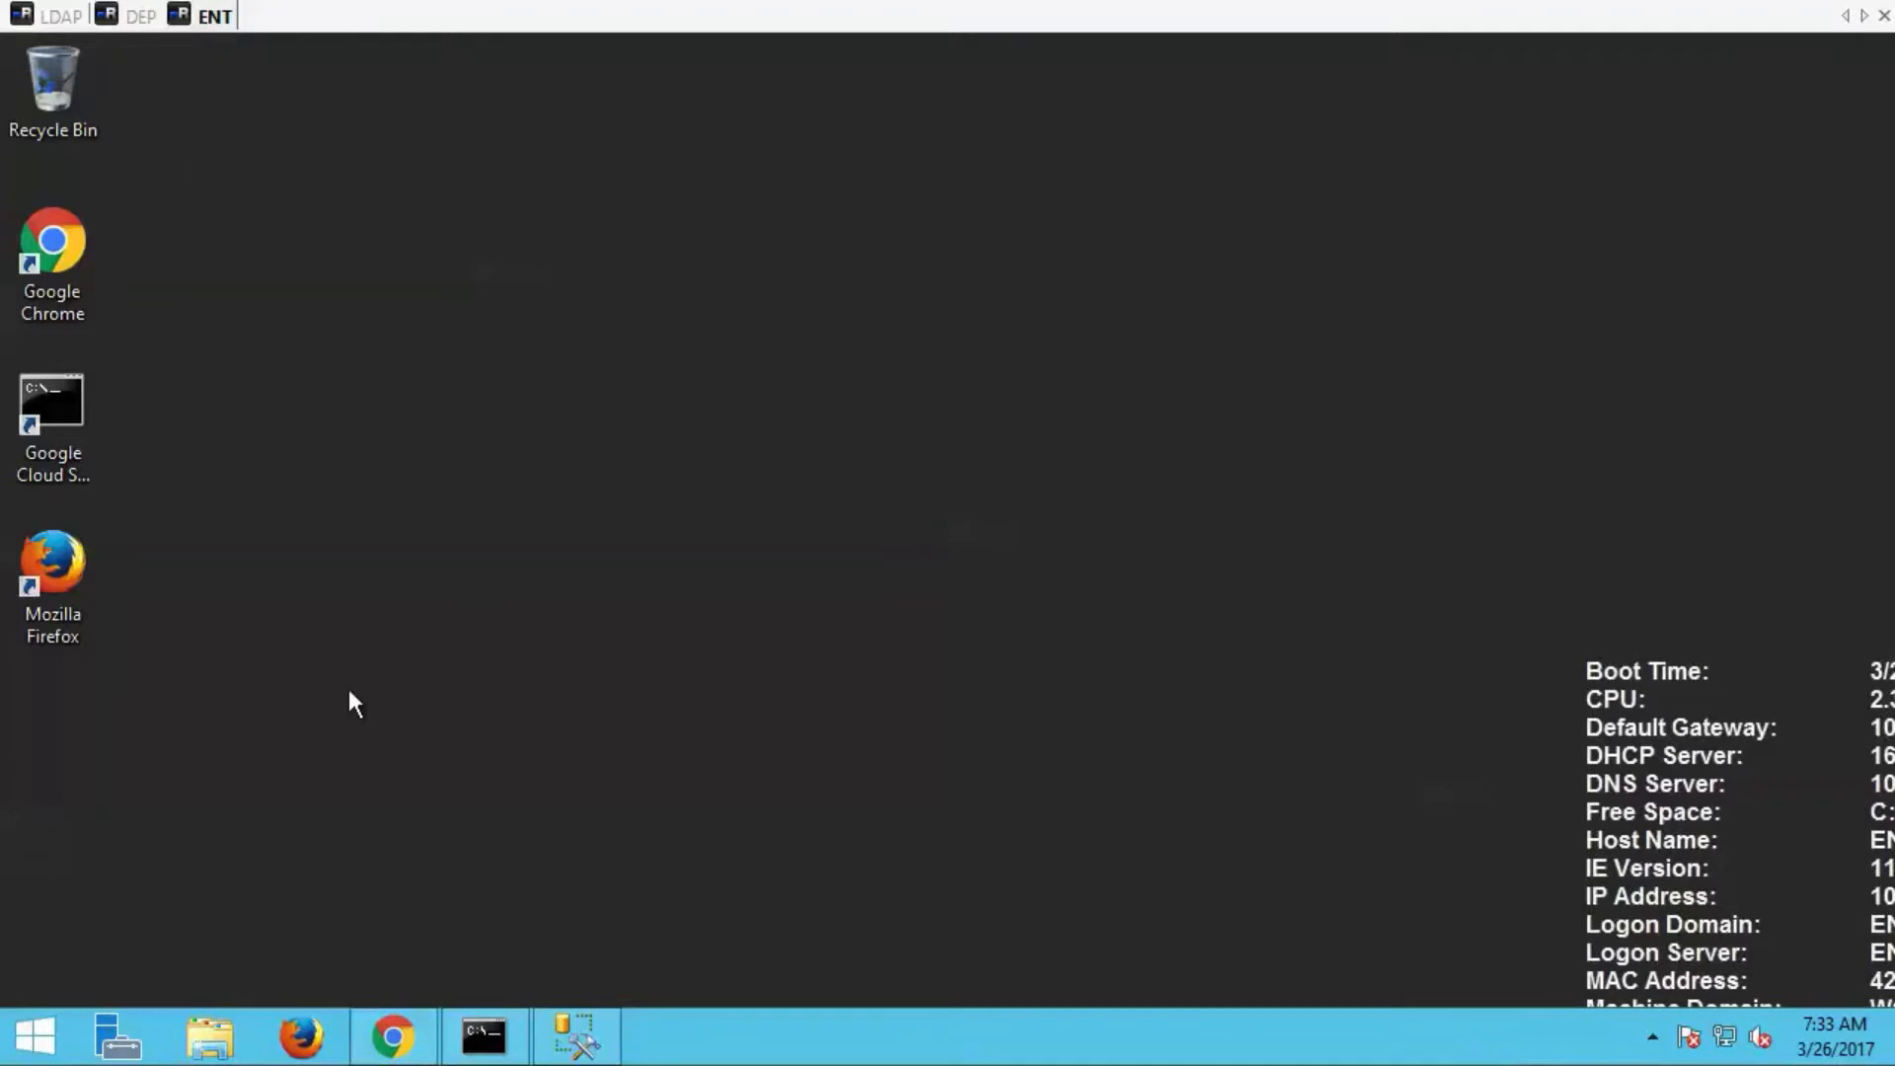
{"action": "left_click", "coordinate": [573, 1037]}
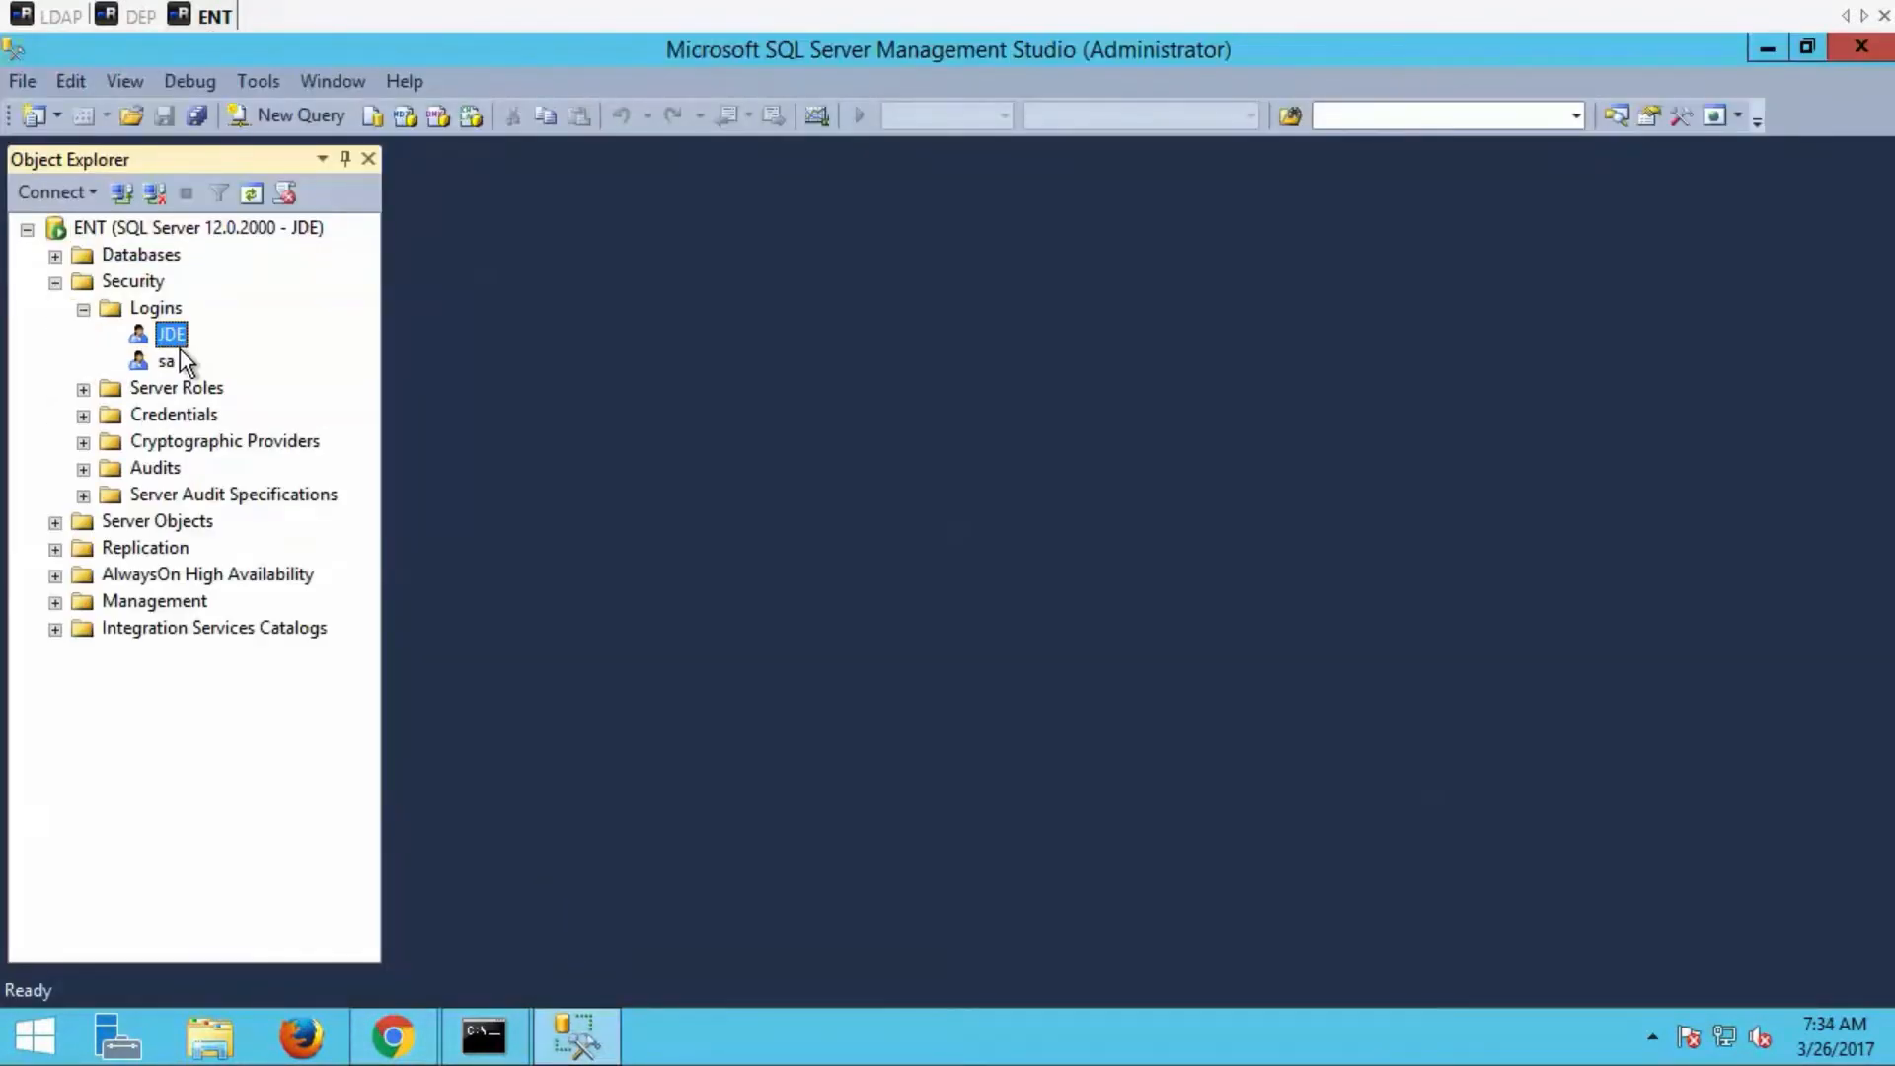
Find jde.ini in C:\JDEdwardsPPack\E920_1\system\bin32 in File Explorer on the ENT server and open it in Notepad.
{"action": "key", "text": "super+e"}
{"action": "double_click", "coordinate": [478, 455]}
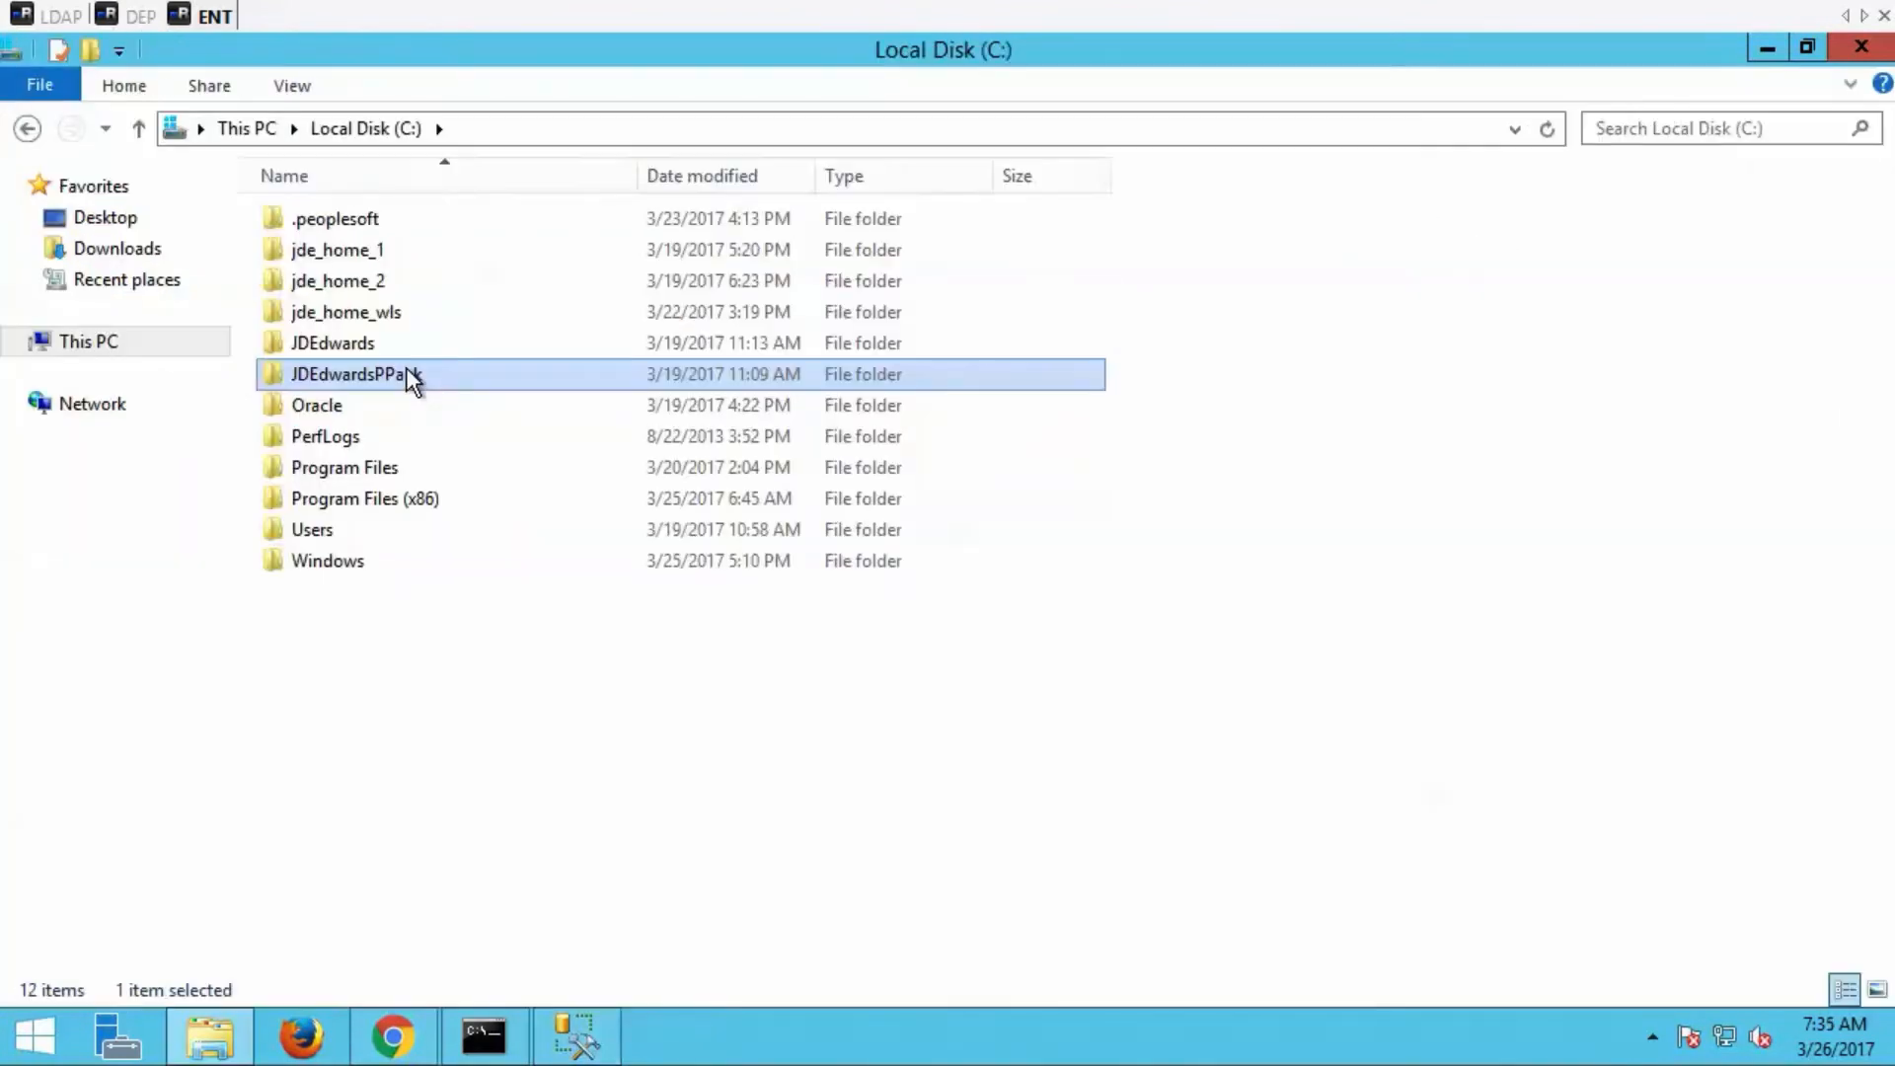
{"action": "double_click", "coordinate": [407, 367]}
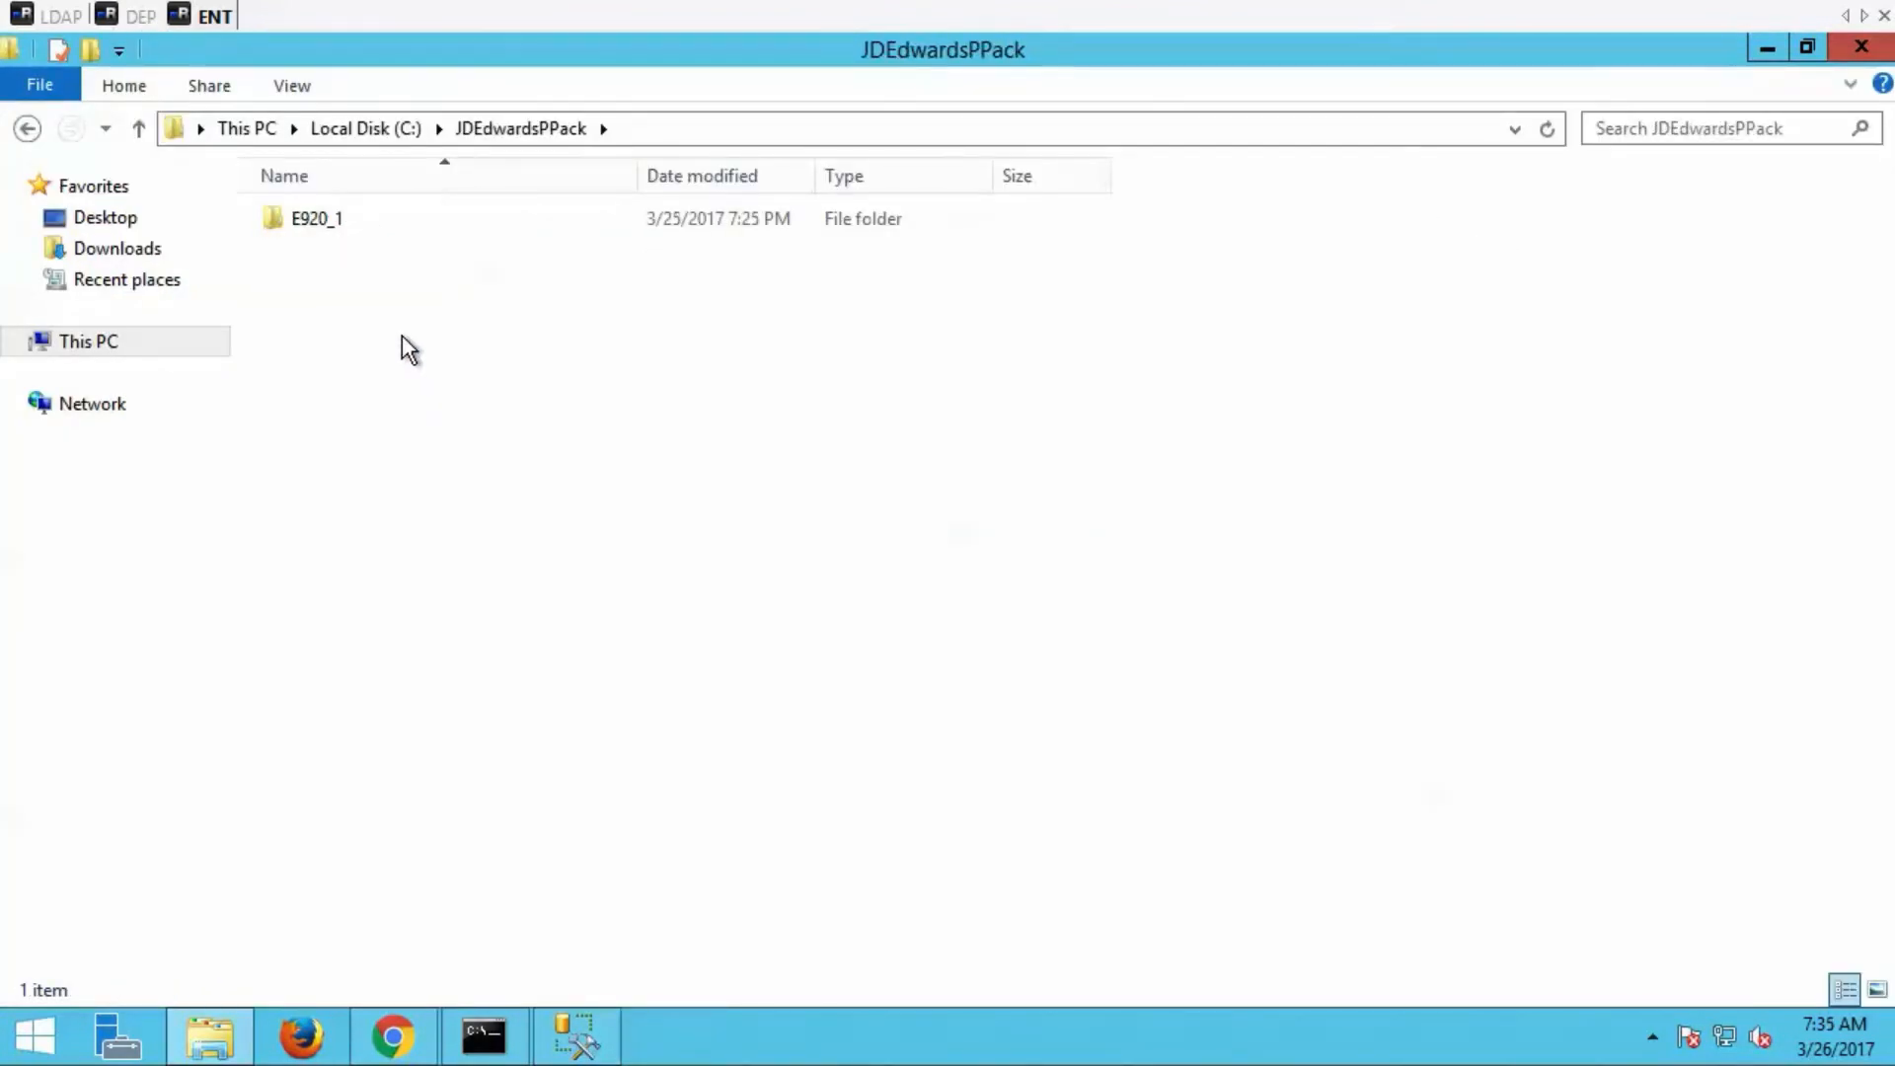
{"action": "double_click", "coordinate": [365, 211]}
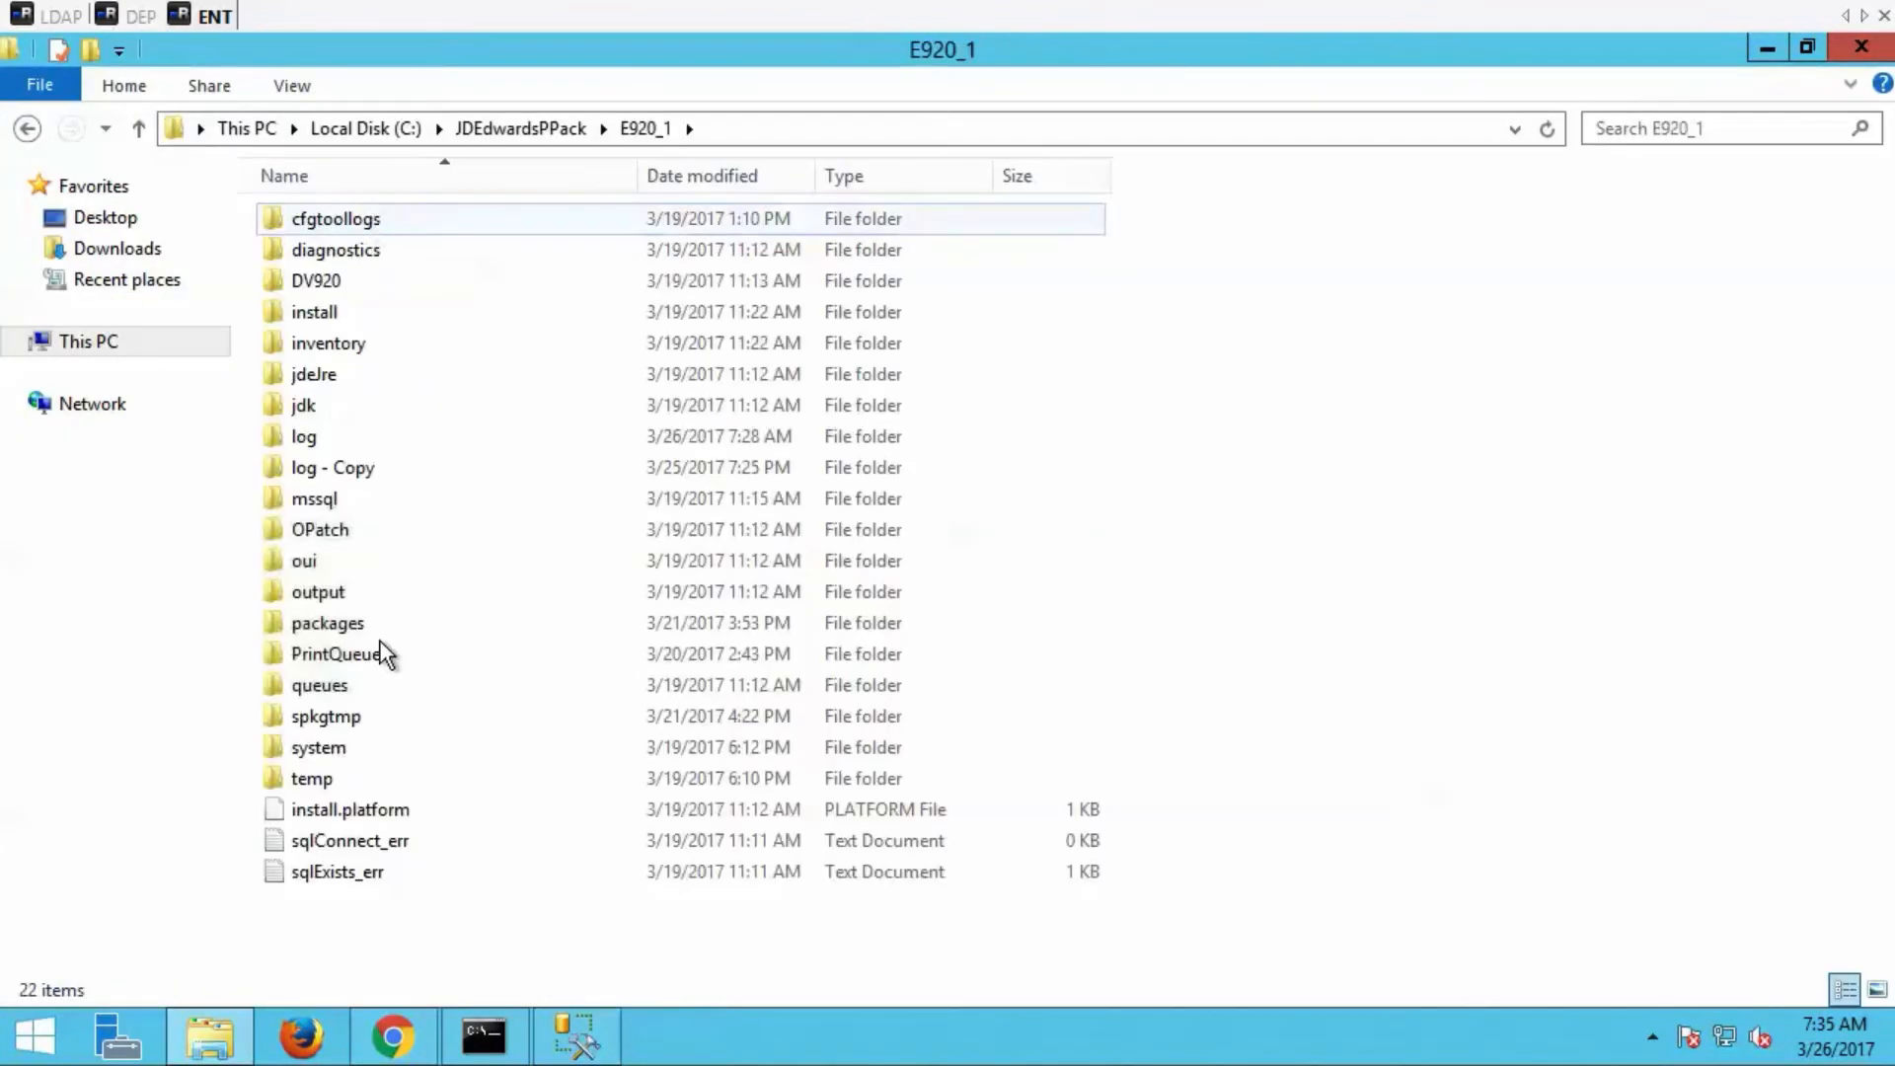
{"action": "double_click", "coordinate": [328, 749]}
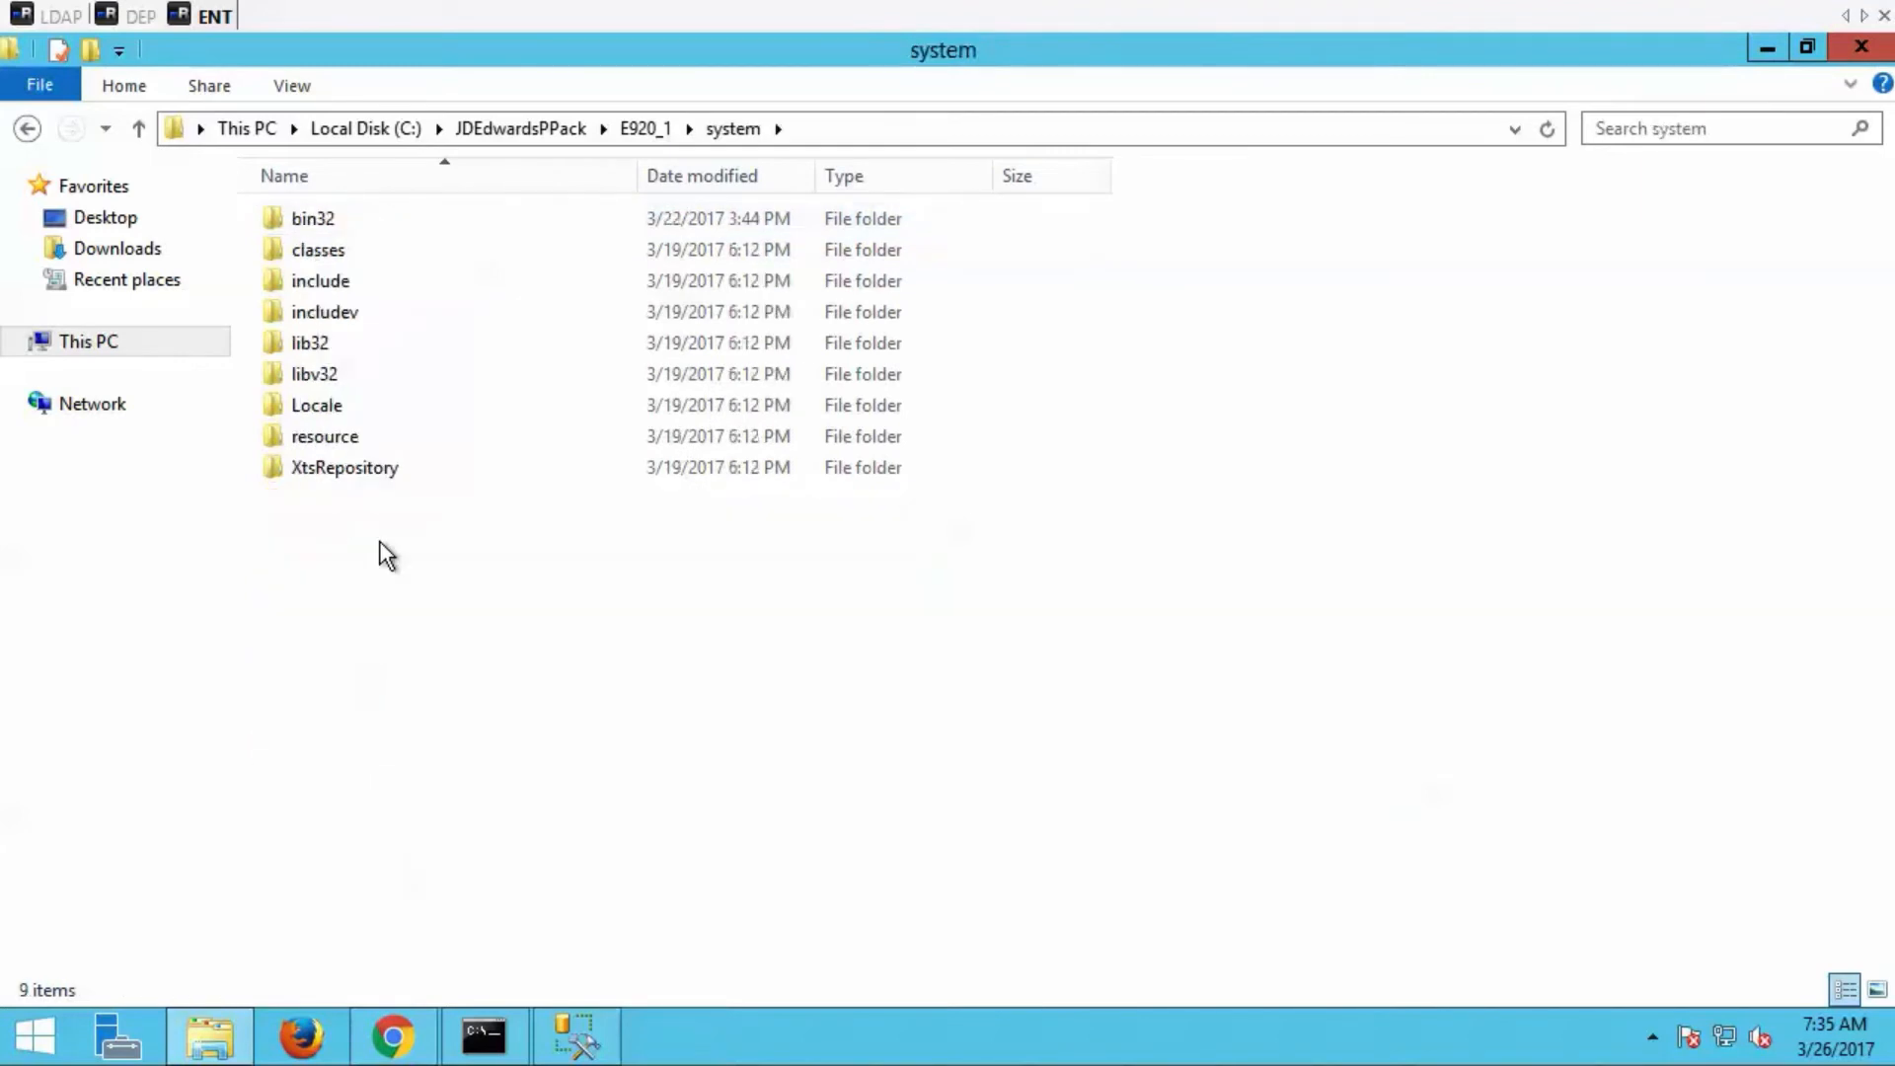
{"action": "double_click", "coordinate": [398, 221]}
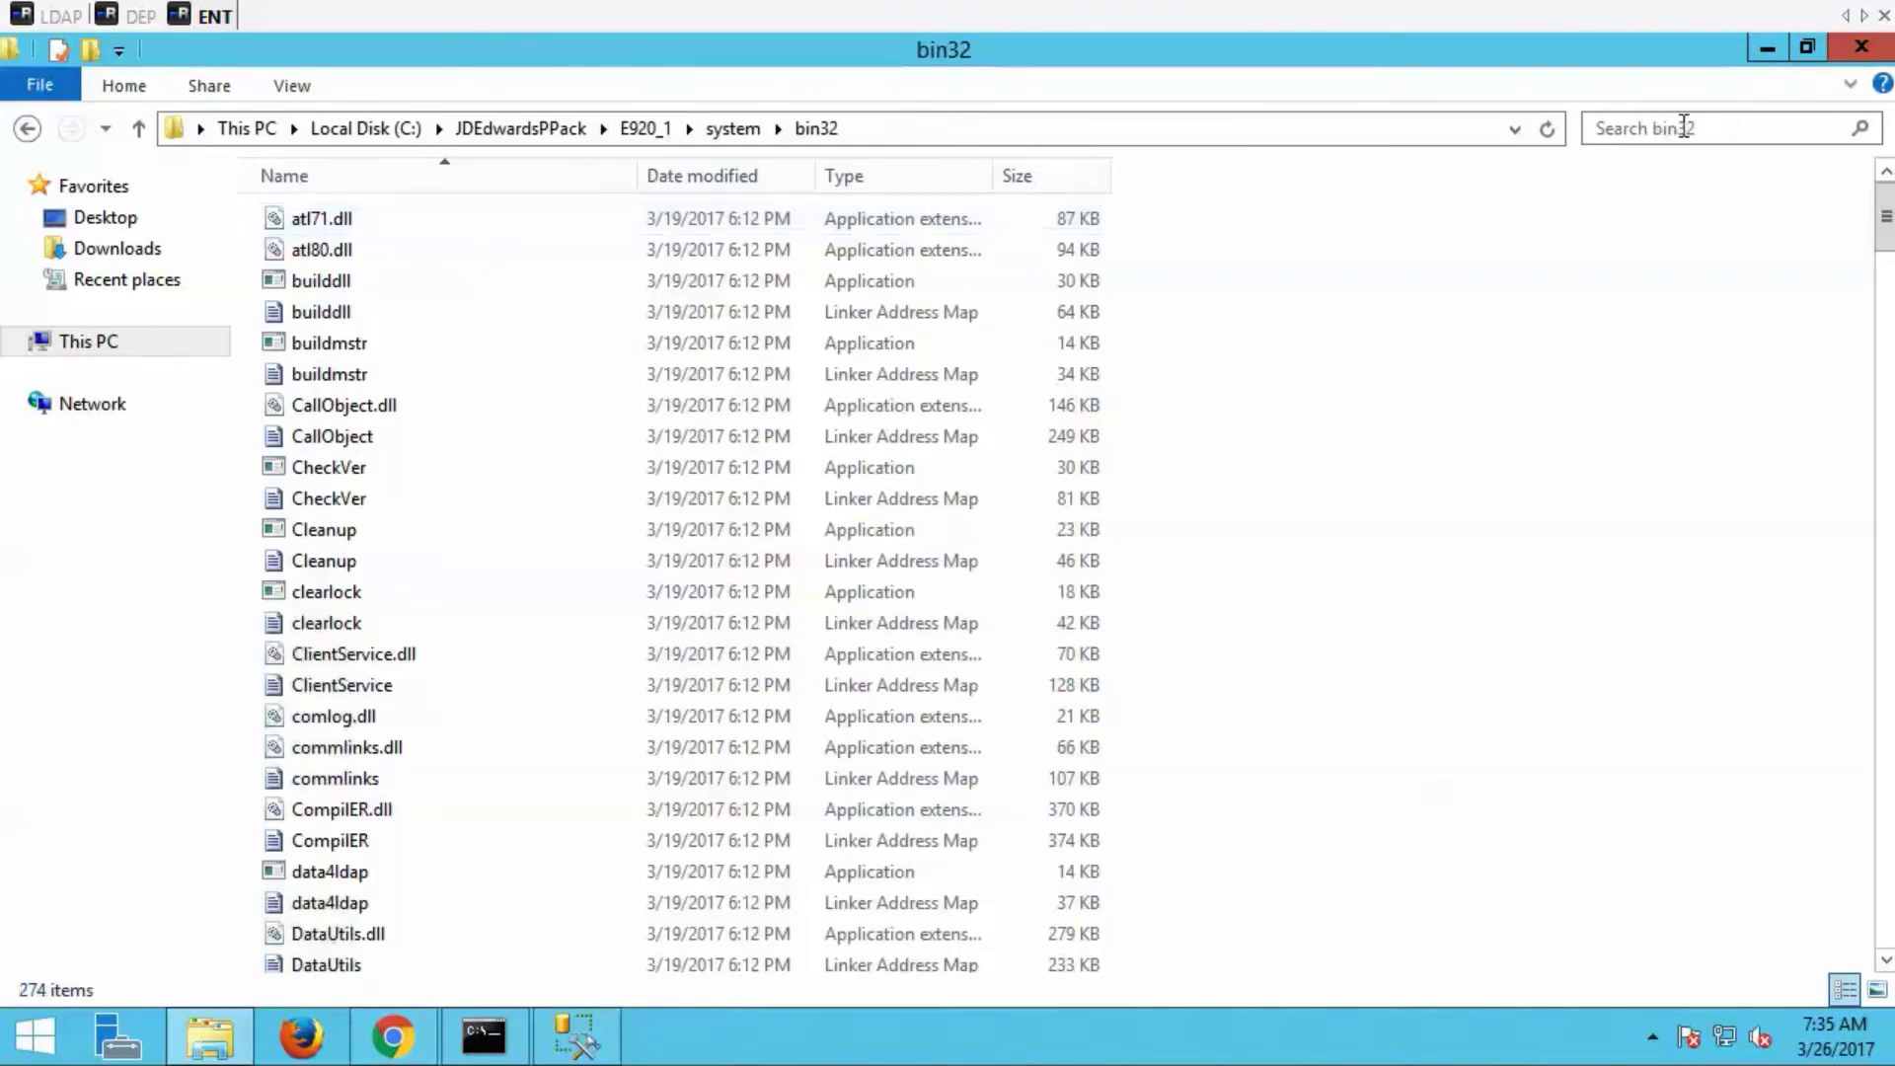
{"action": "left_click", "coordinate": [1677, 126]}
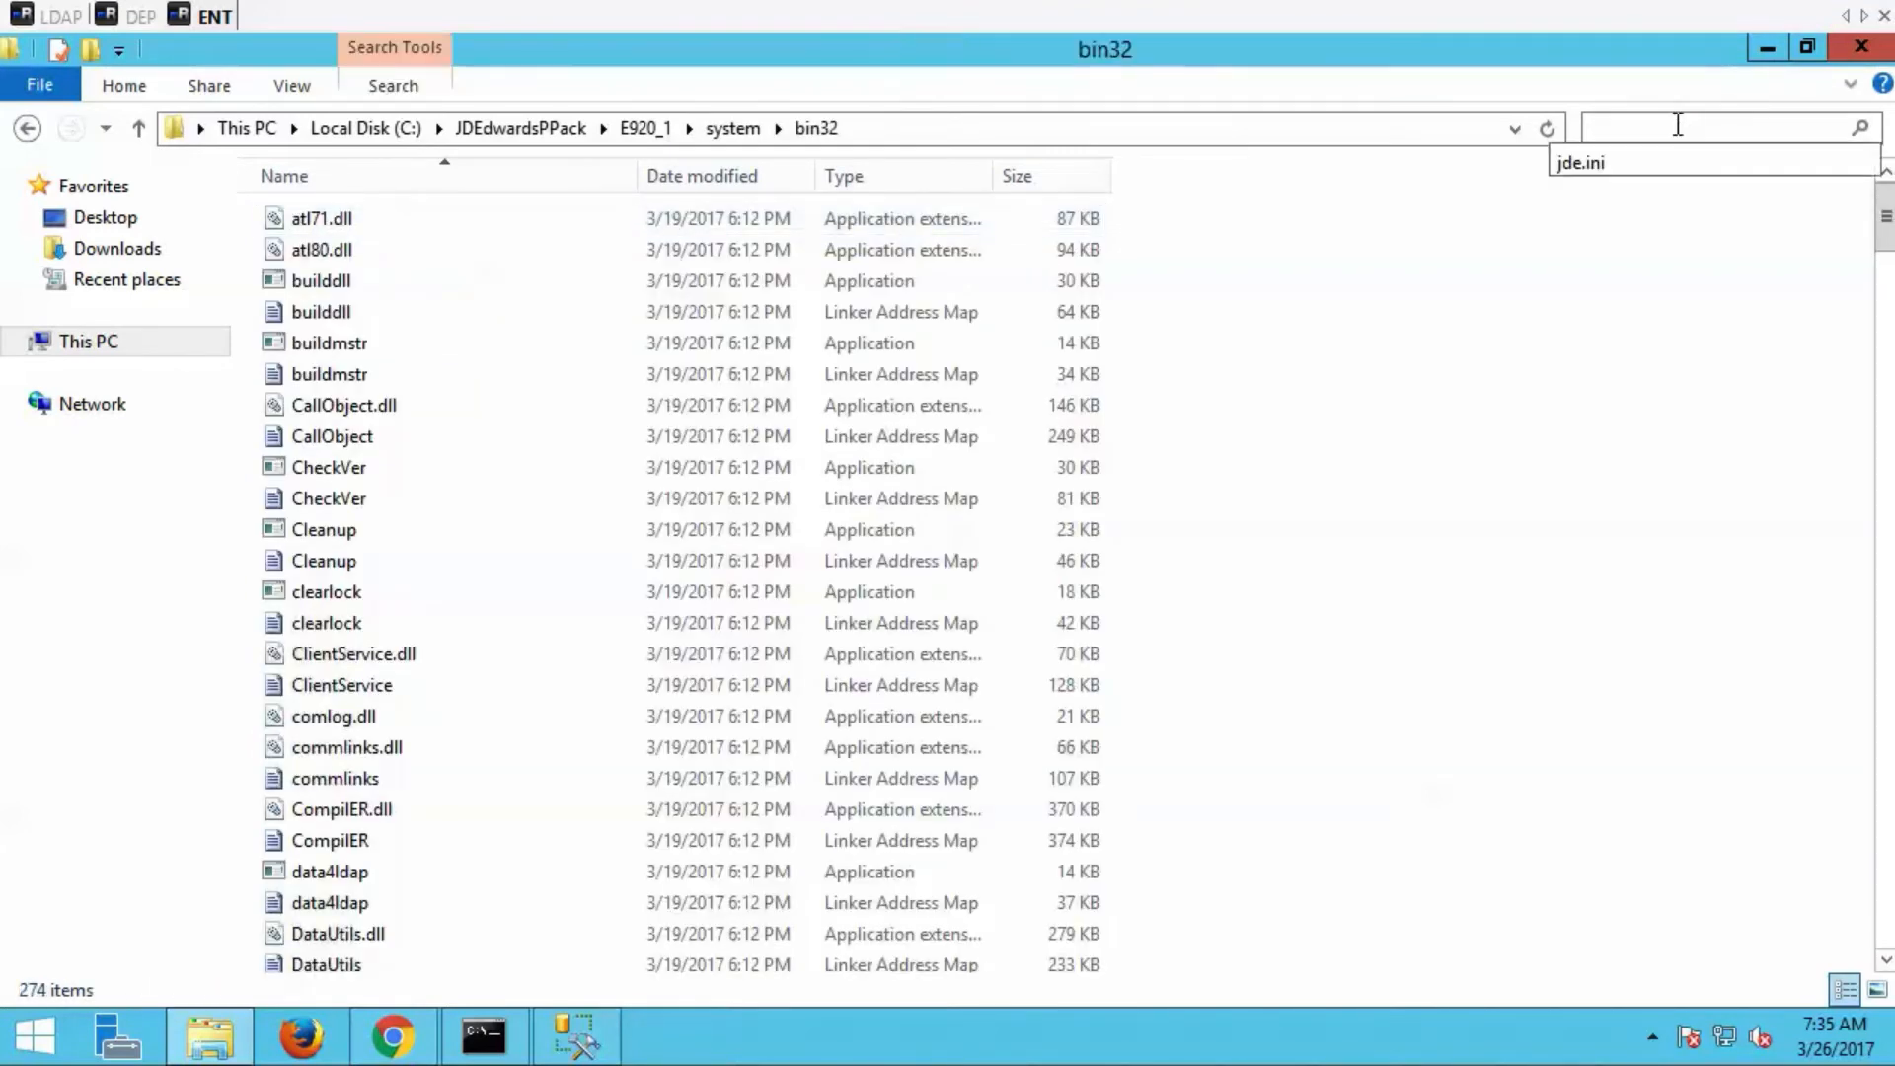
{"action": "left_click", "coordinate": [1594, 168]}
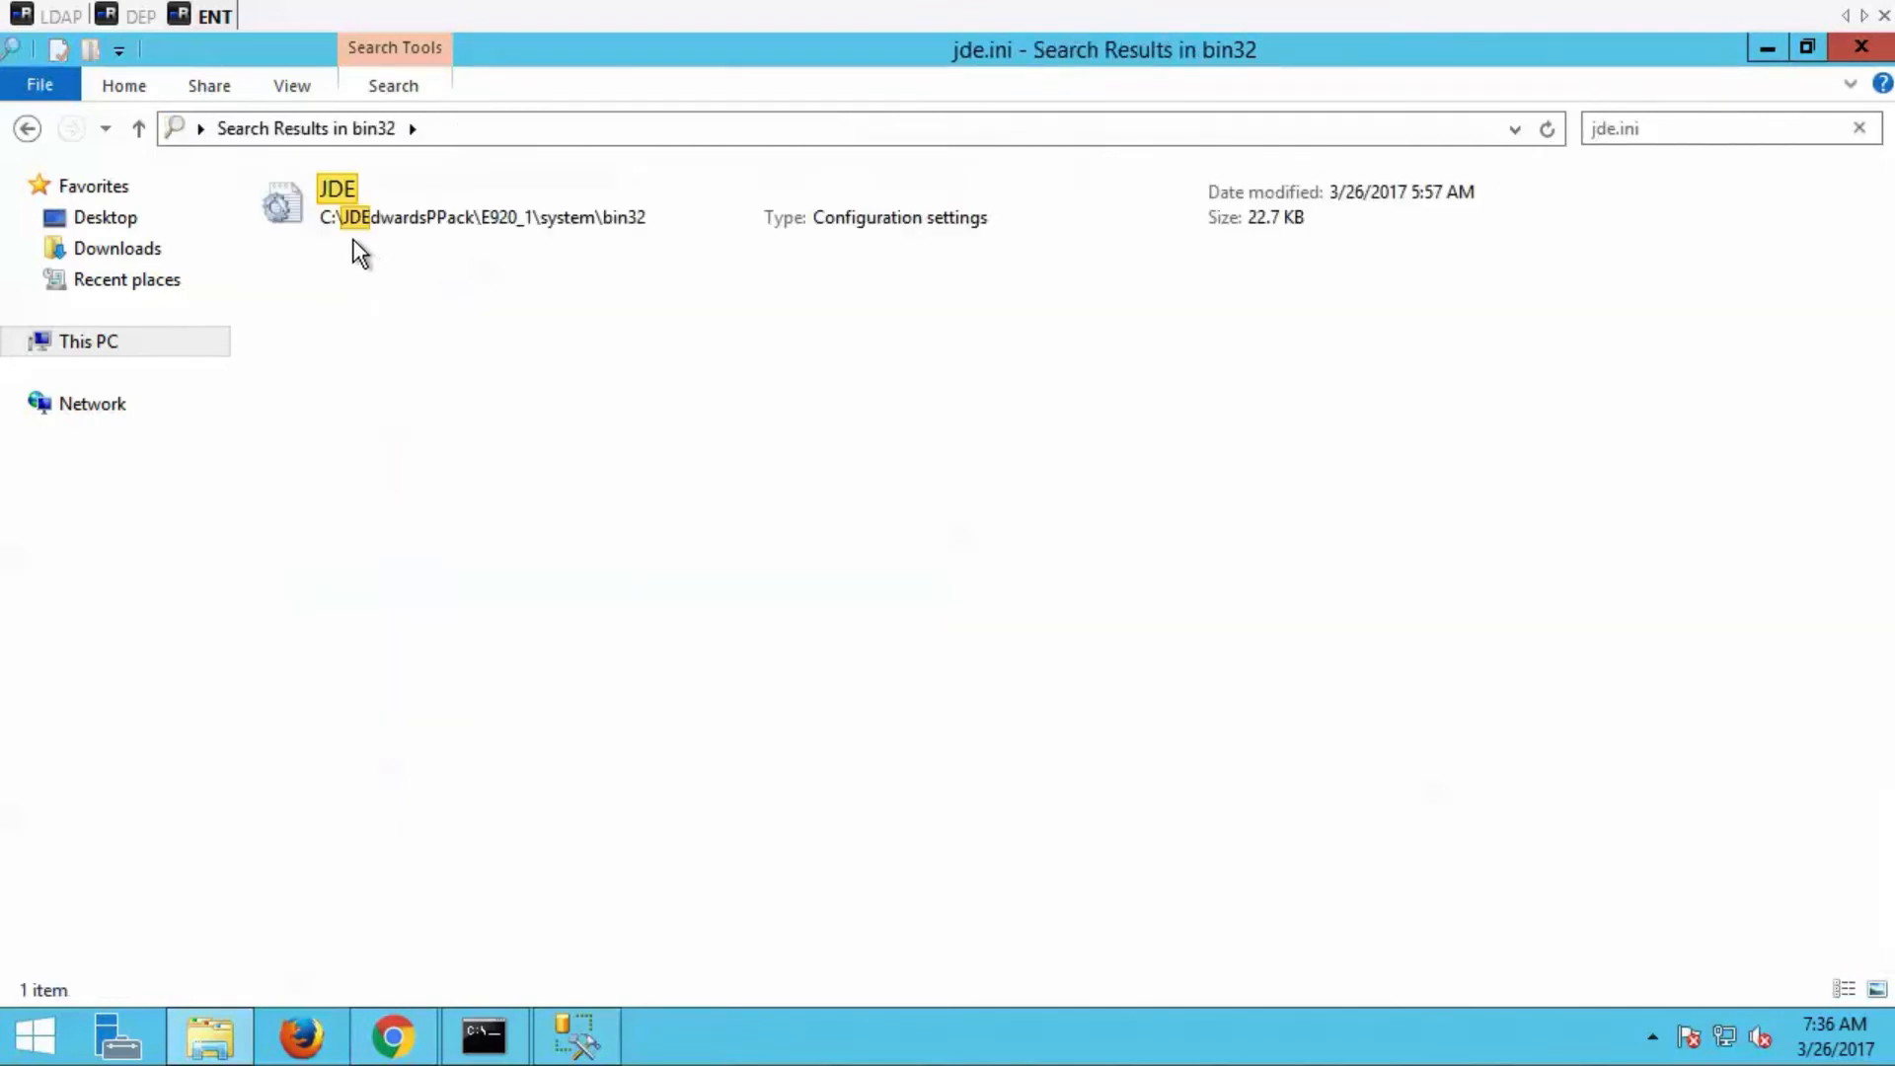
{"action": "double_click", "coordinate": [351, 235]}
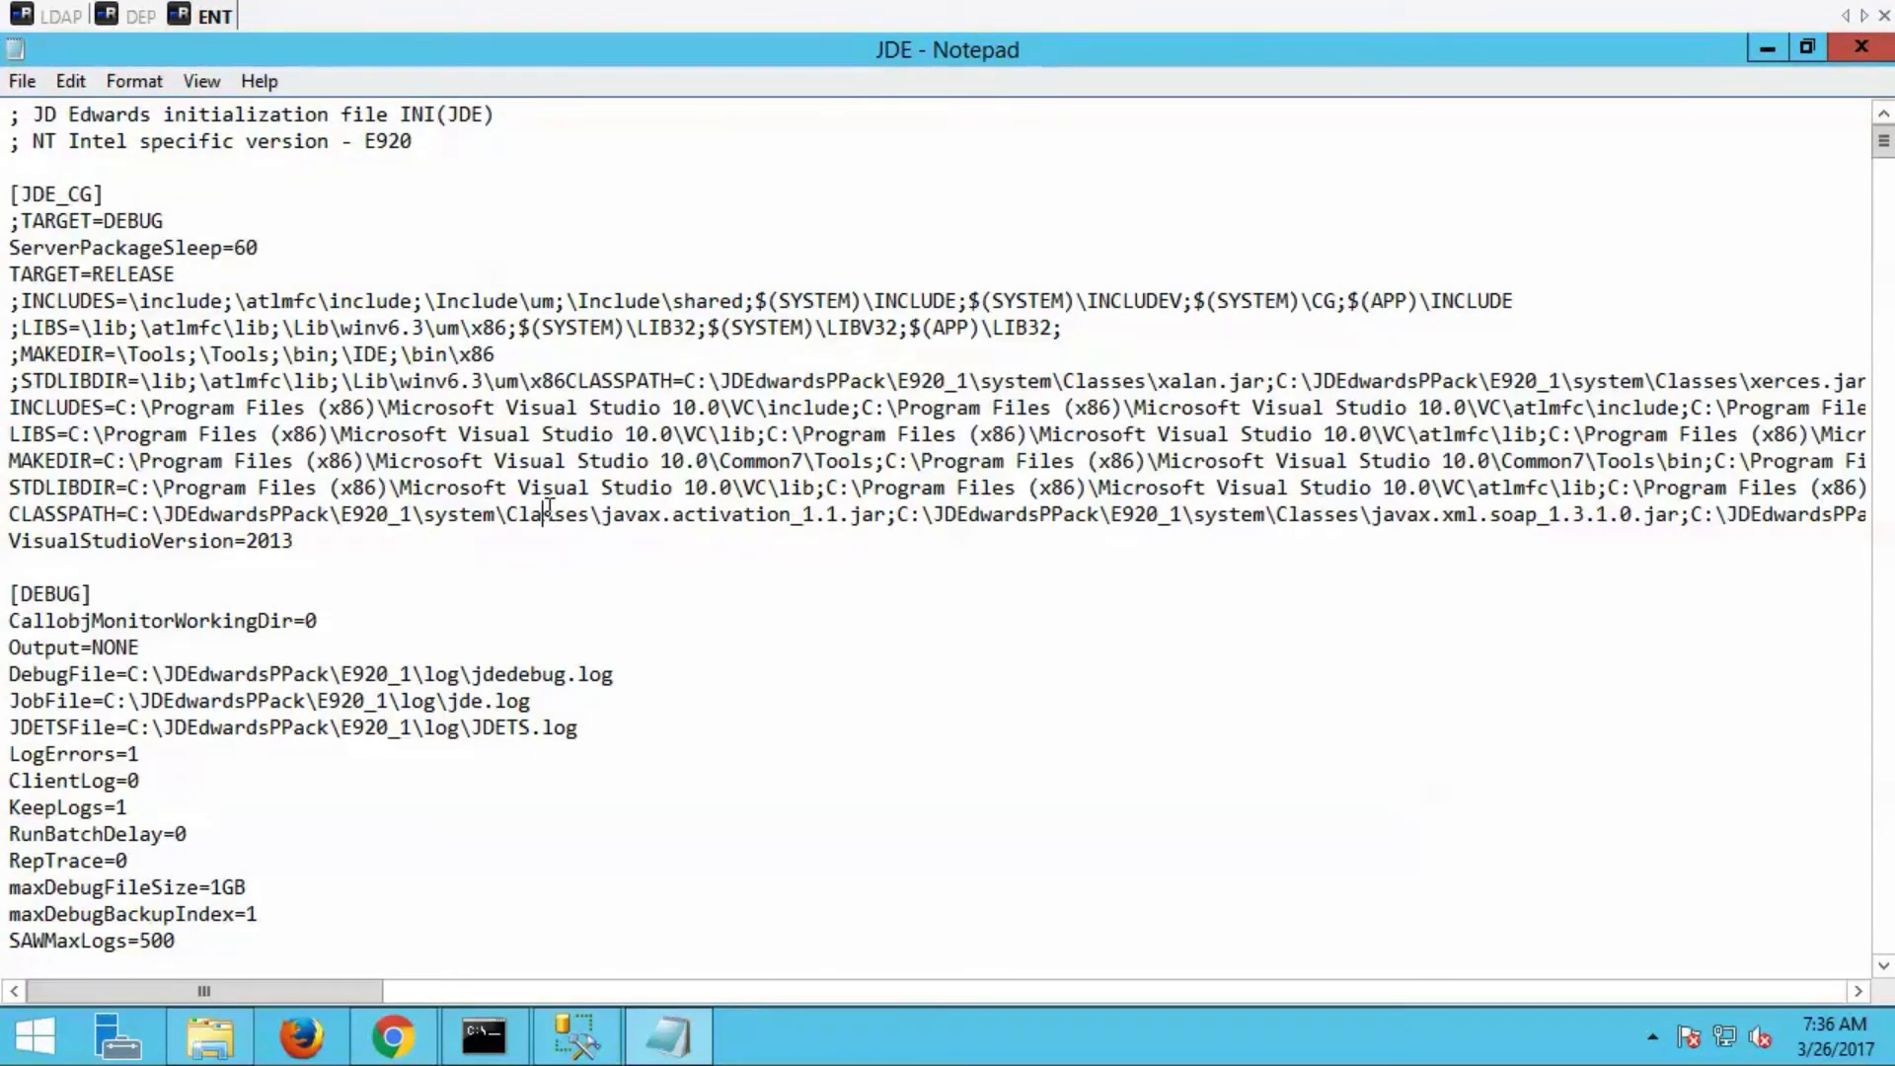
Search the JDE initialization file for "ldap" to check the LDAPAuthentication setting in the SECURITY section.
{"action": "key", "text": "ctrl+f"}
{"action": "type", "text": "ldap"}
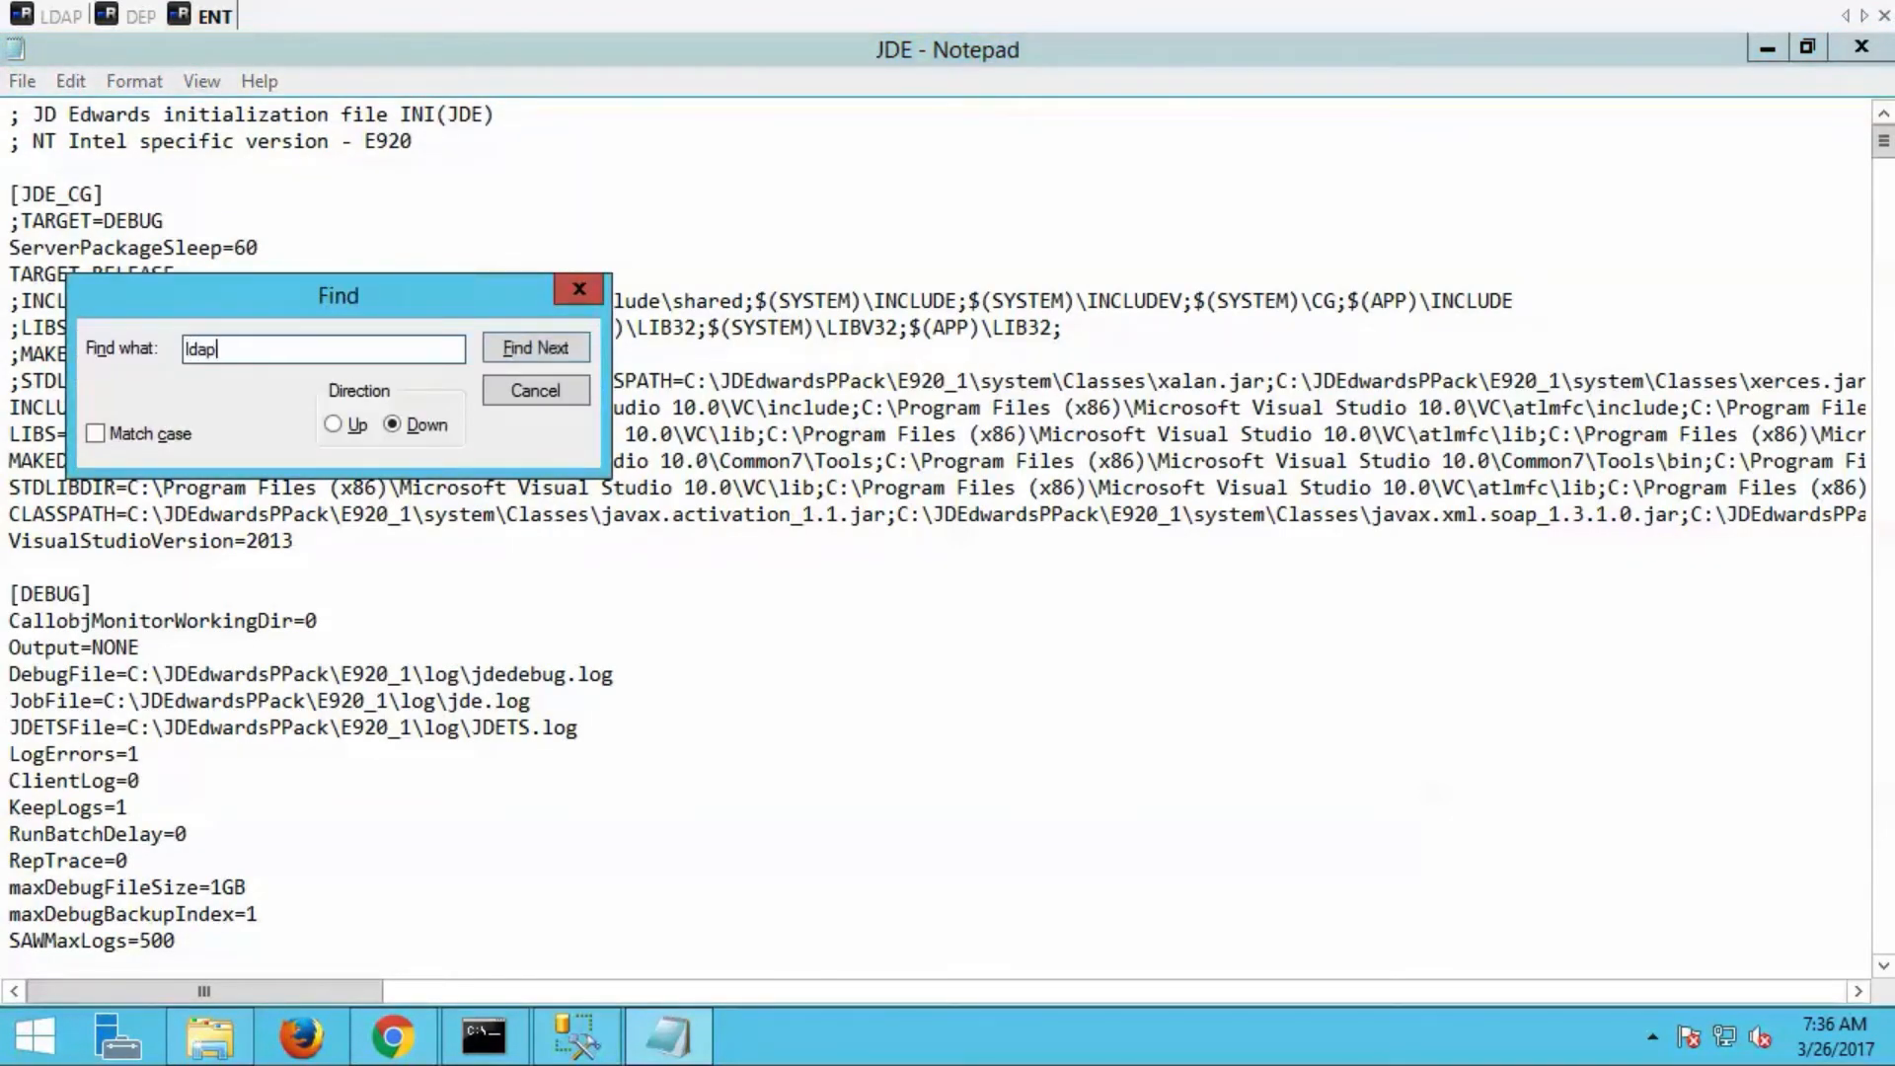
{"action": "key", "text": "Return"}
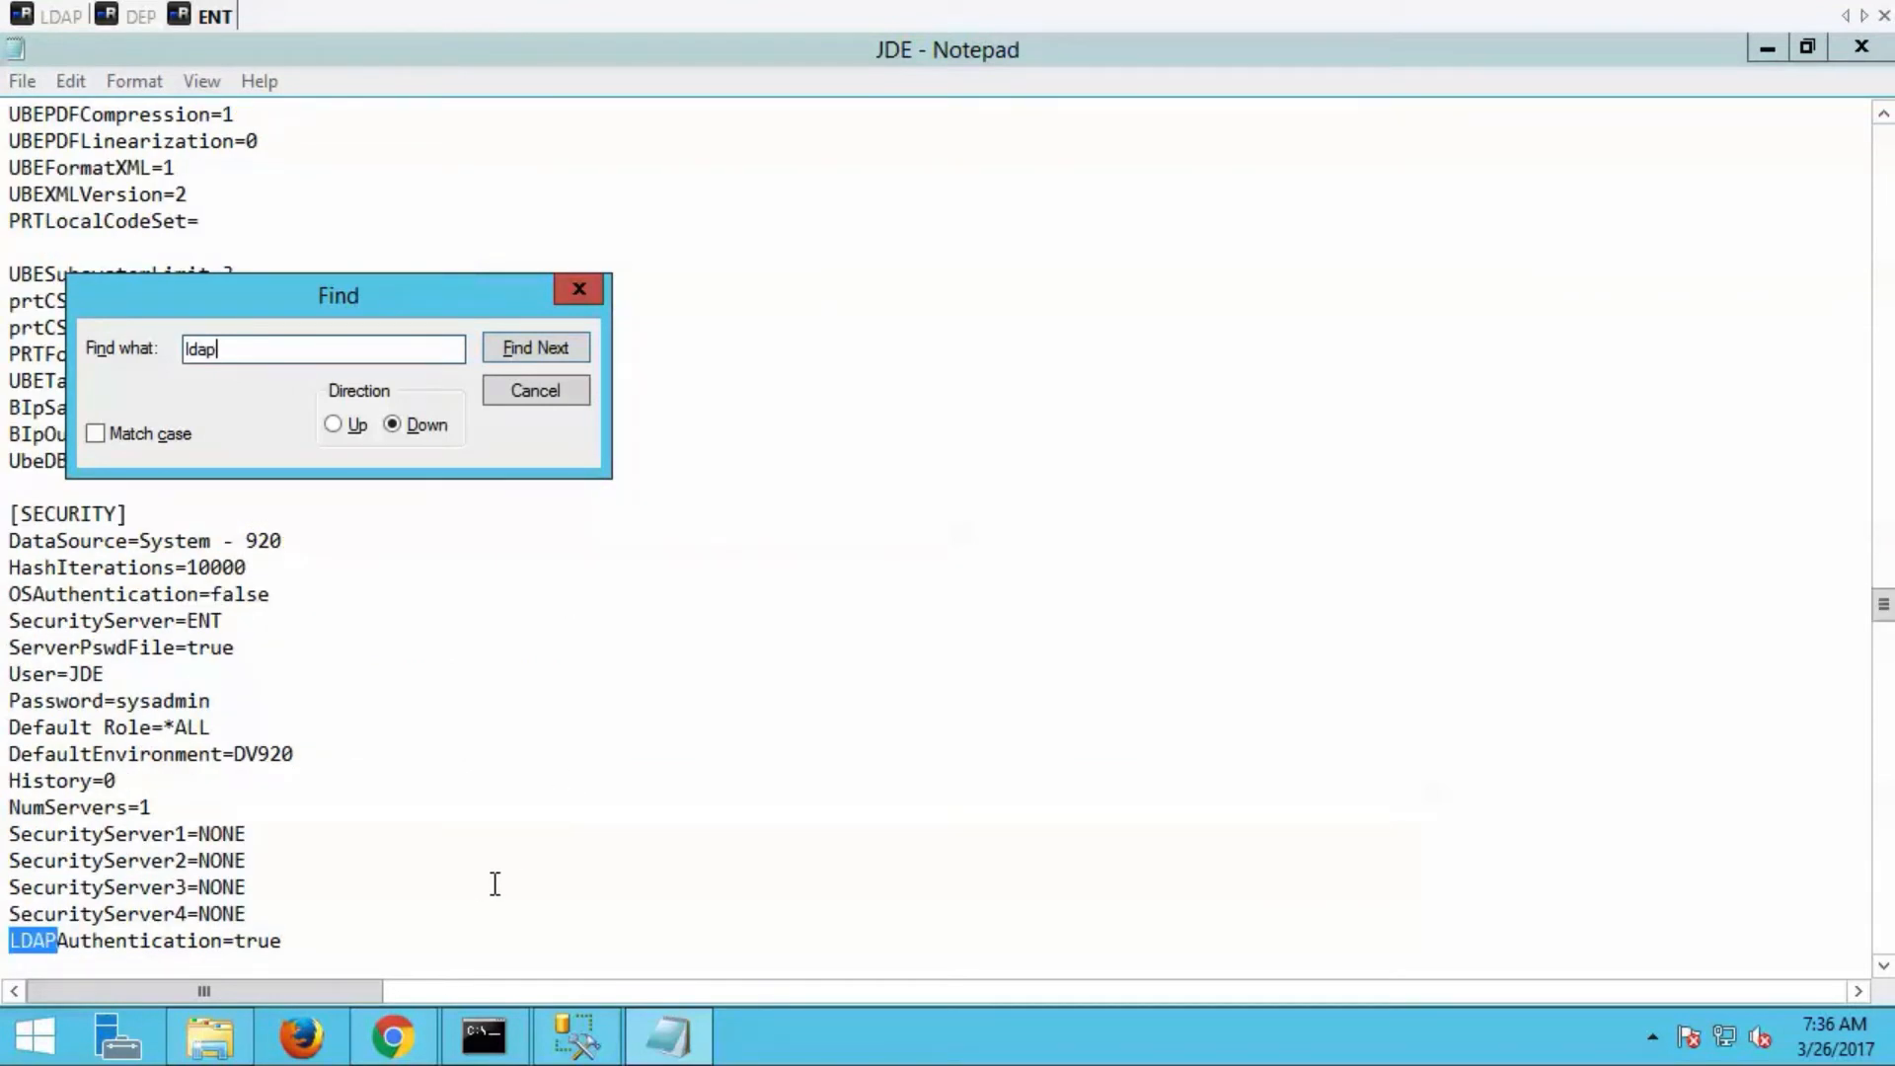
Start the JDE E920 B9 Network service in Services on the ENT server.
{"action": "left_click", "coordinate": [210, 1036]}
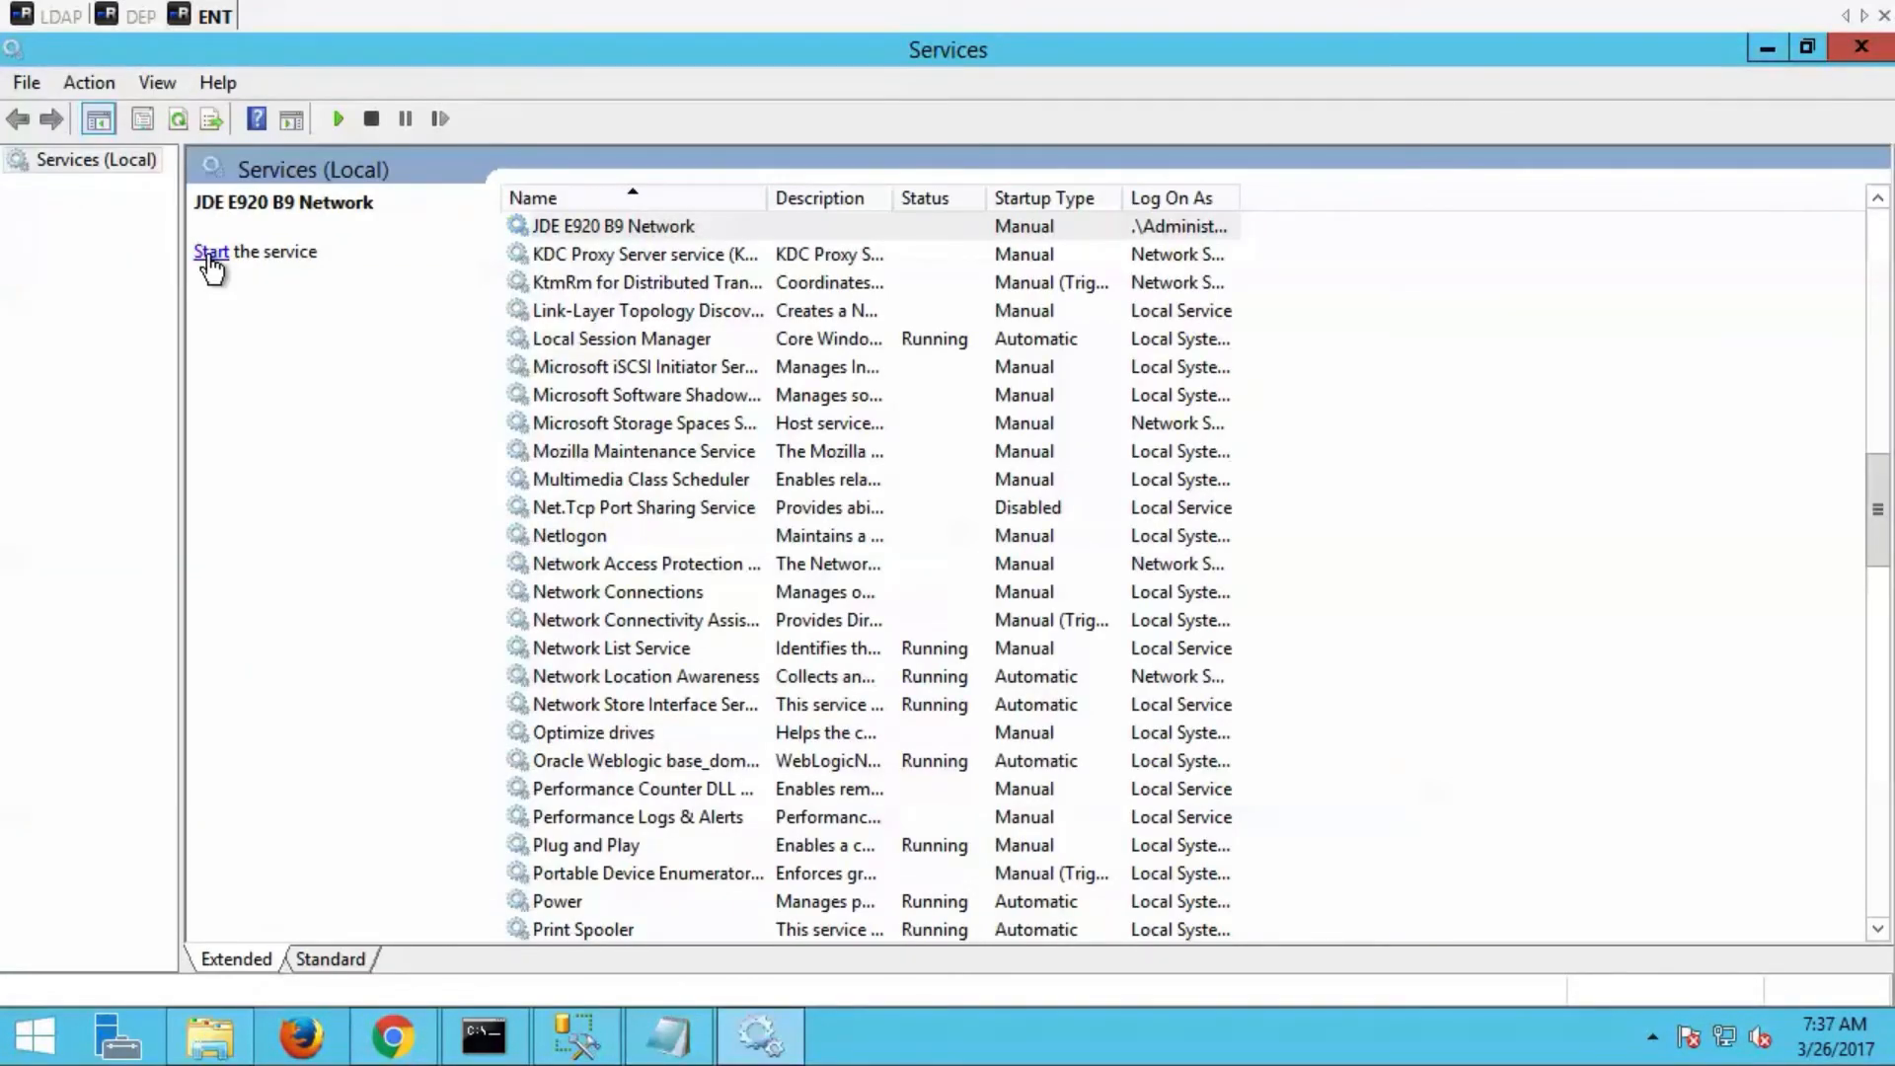
{"action": "left_click", "coordinate": [210, 254]}
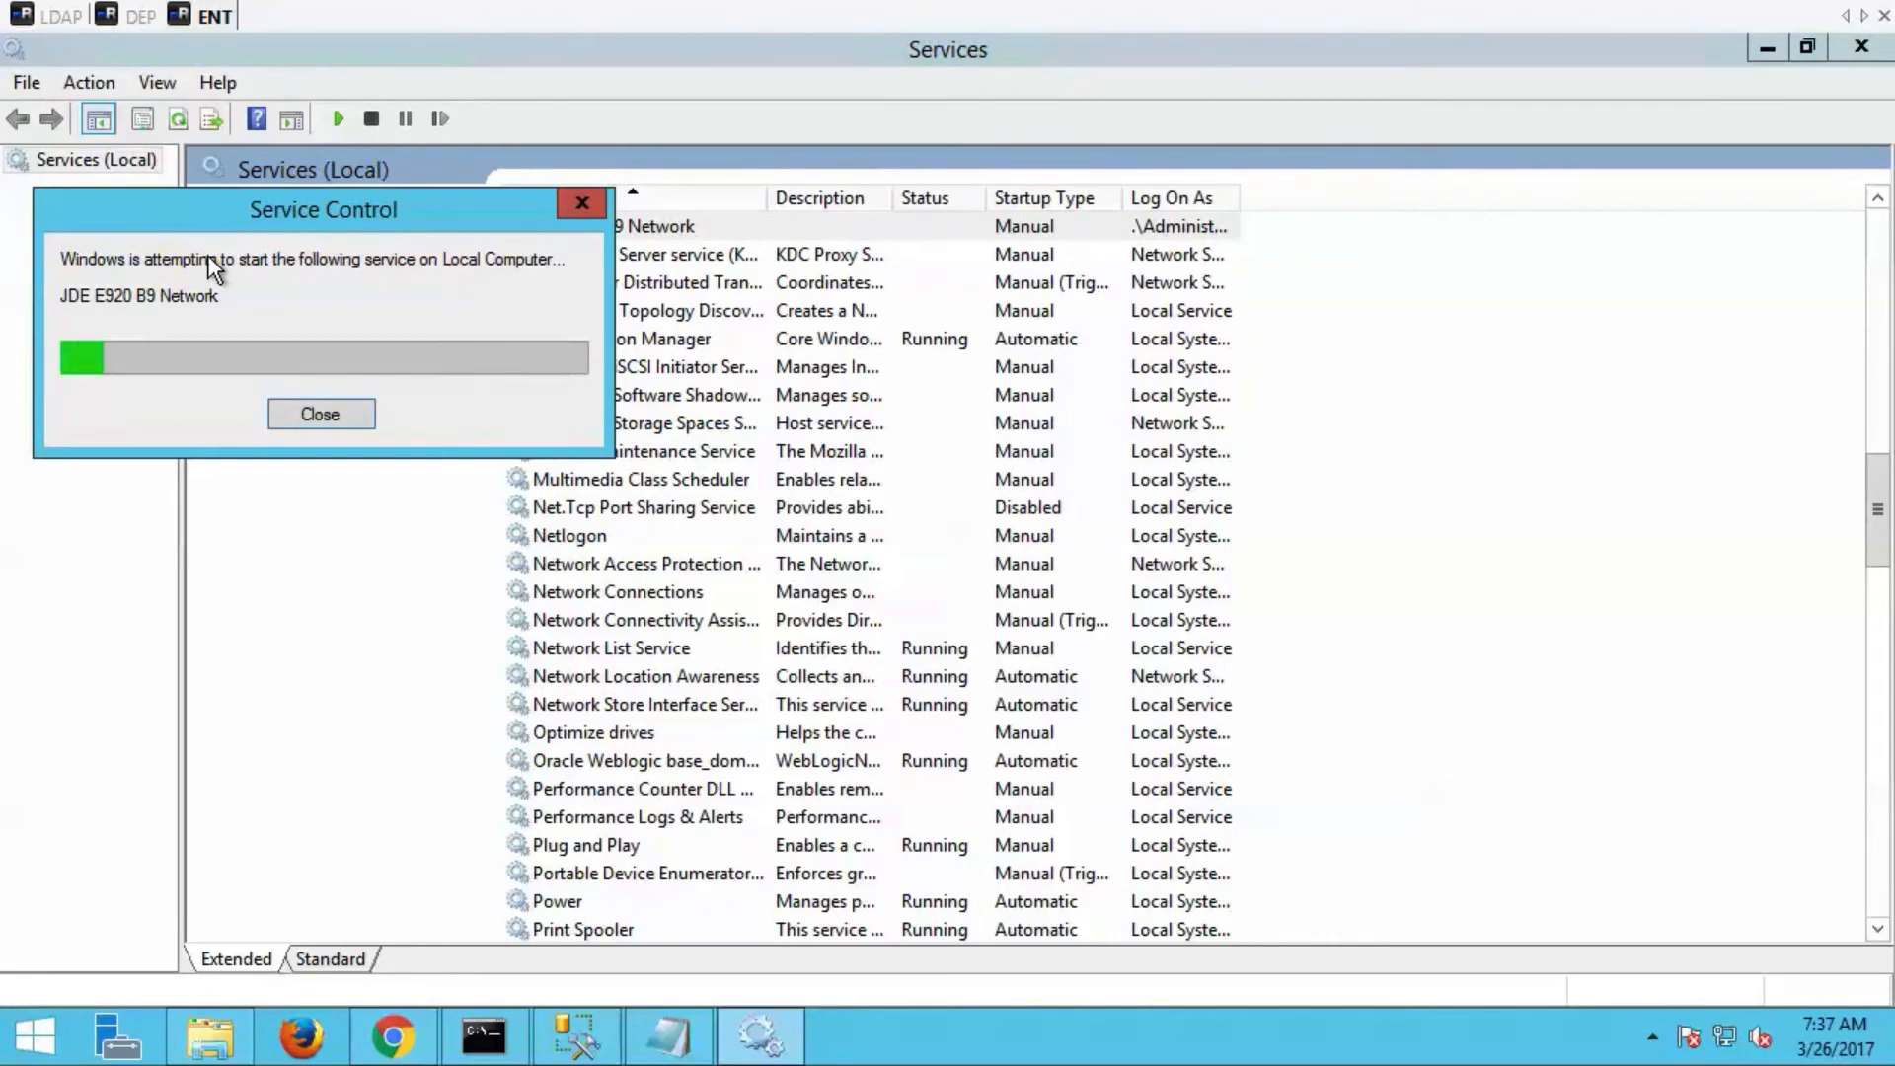
Open the security kernel log jde_11188 from the E920_1 log folder, examine its LDAP entries through to the end, and close it.
{"action": "left_click", "coordinate": [209, 1037]}
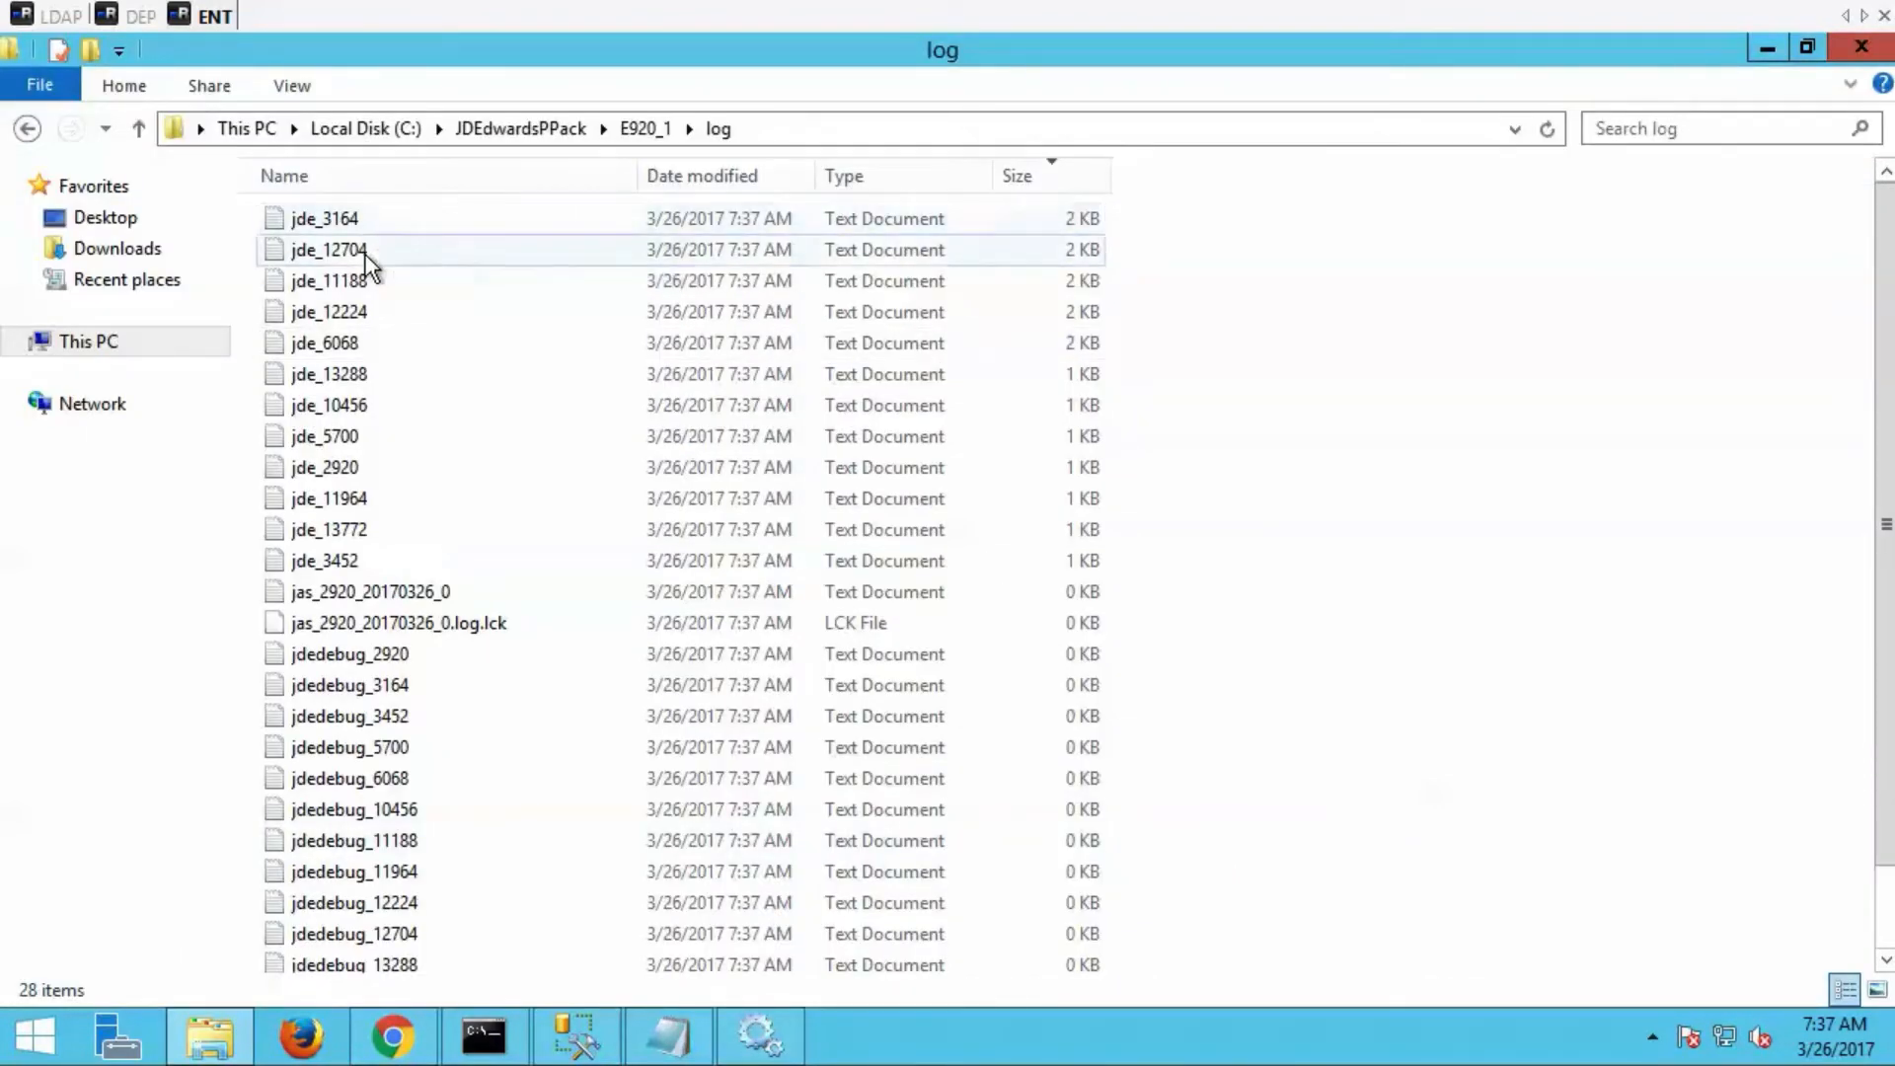
{"action": "left_click", "coordinate": [405, 219]}
{"action": "double_click", "coordinate": [405, 219]}
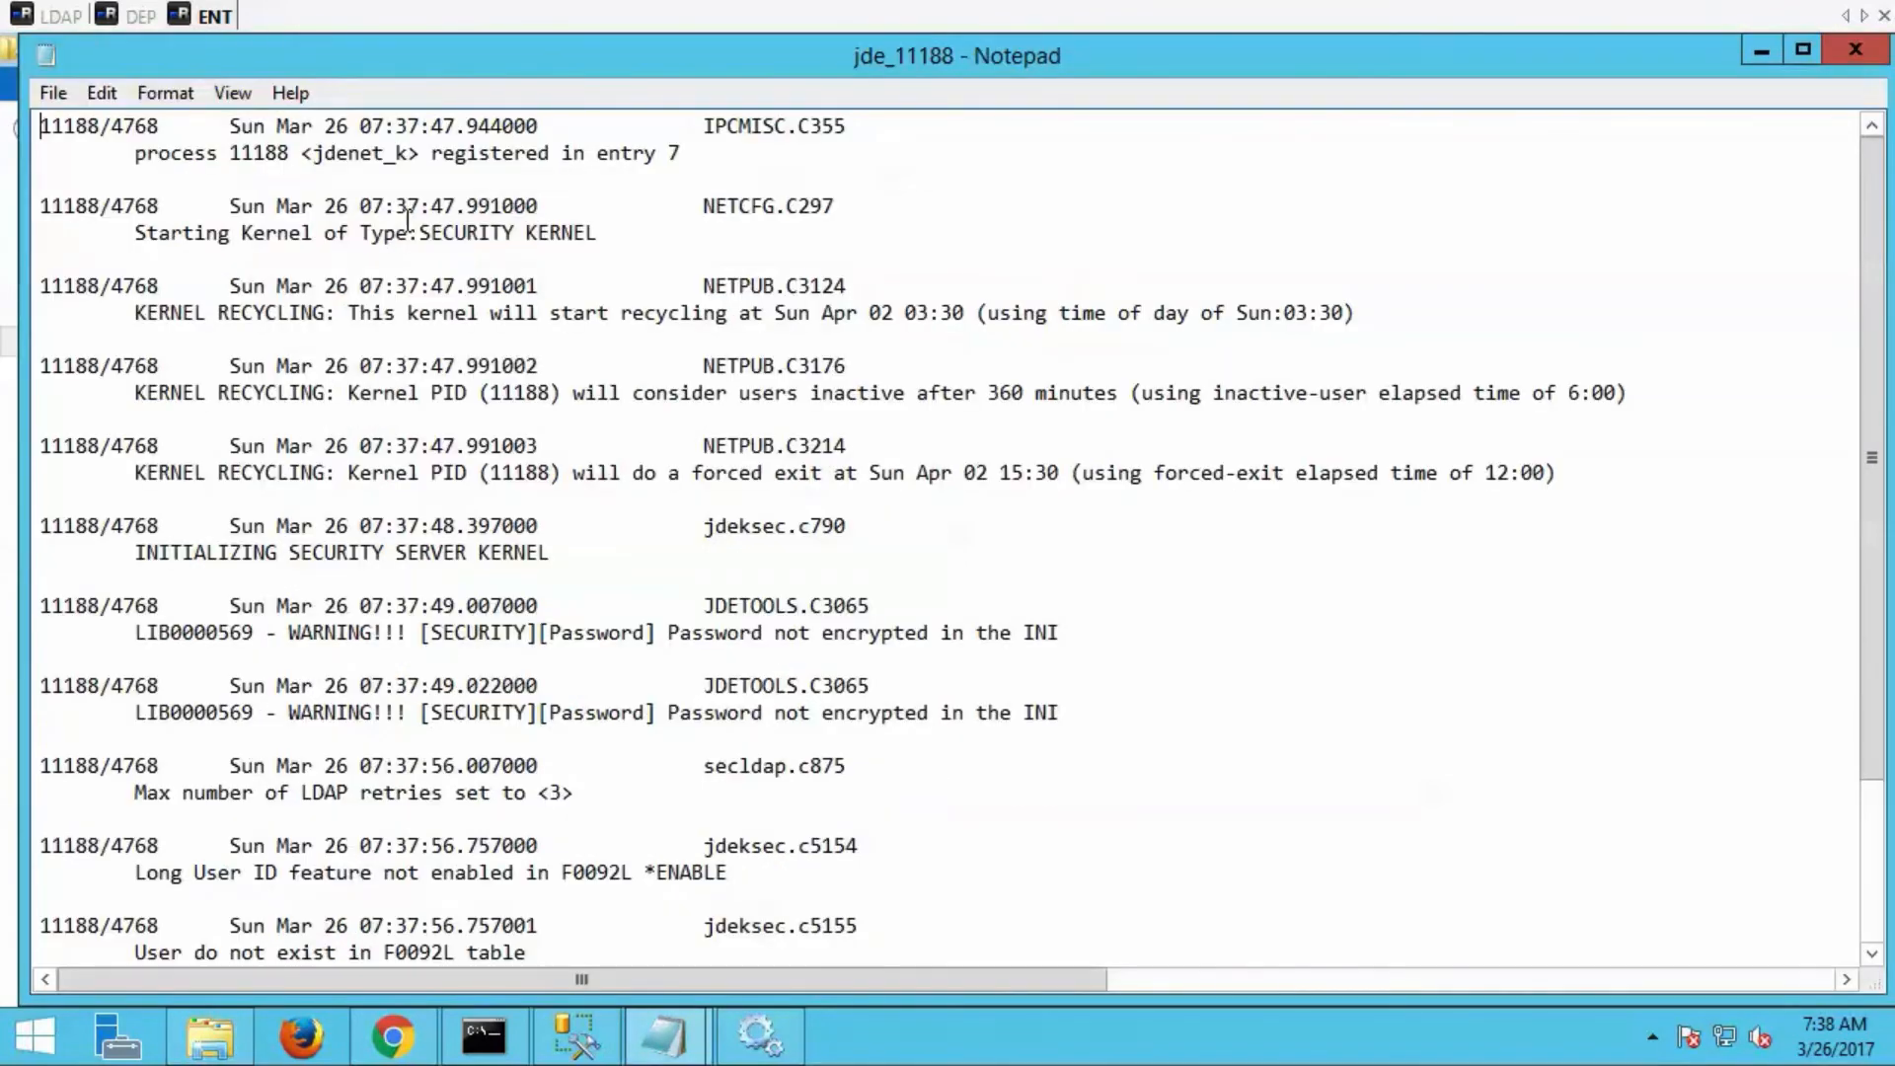
{"action": "double_click", "coordinate": [669, 69]}
{"action": "left_click", "coordinate": [562, 564]}
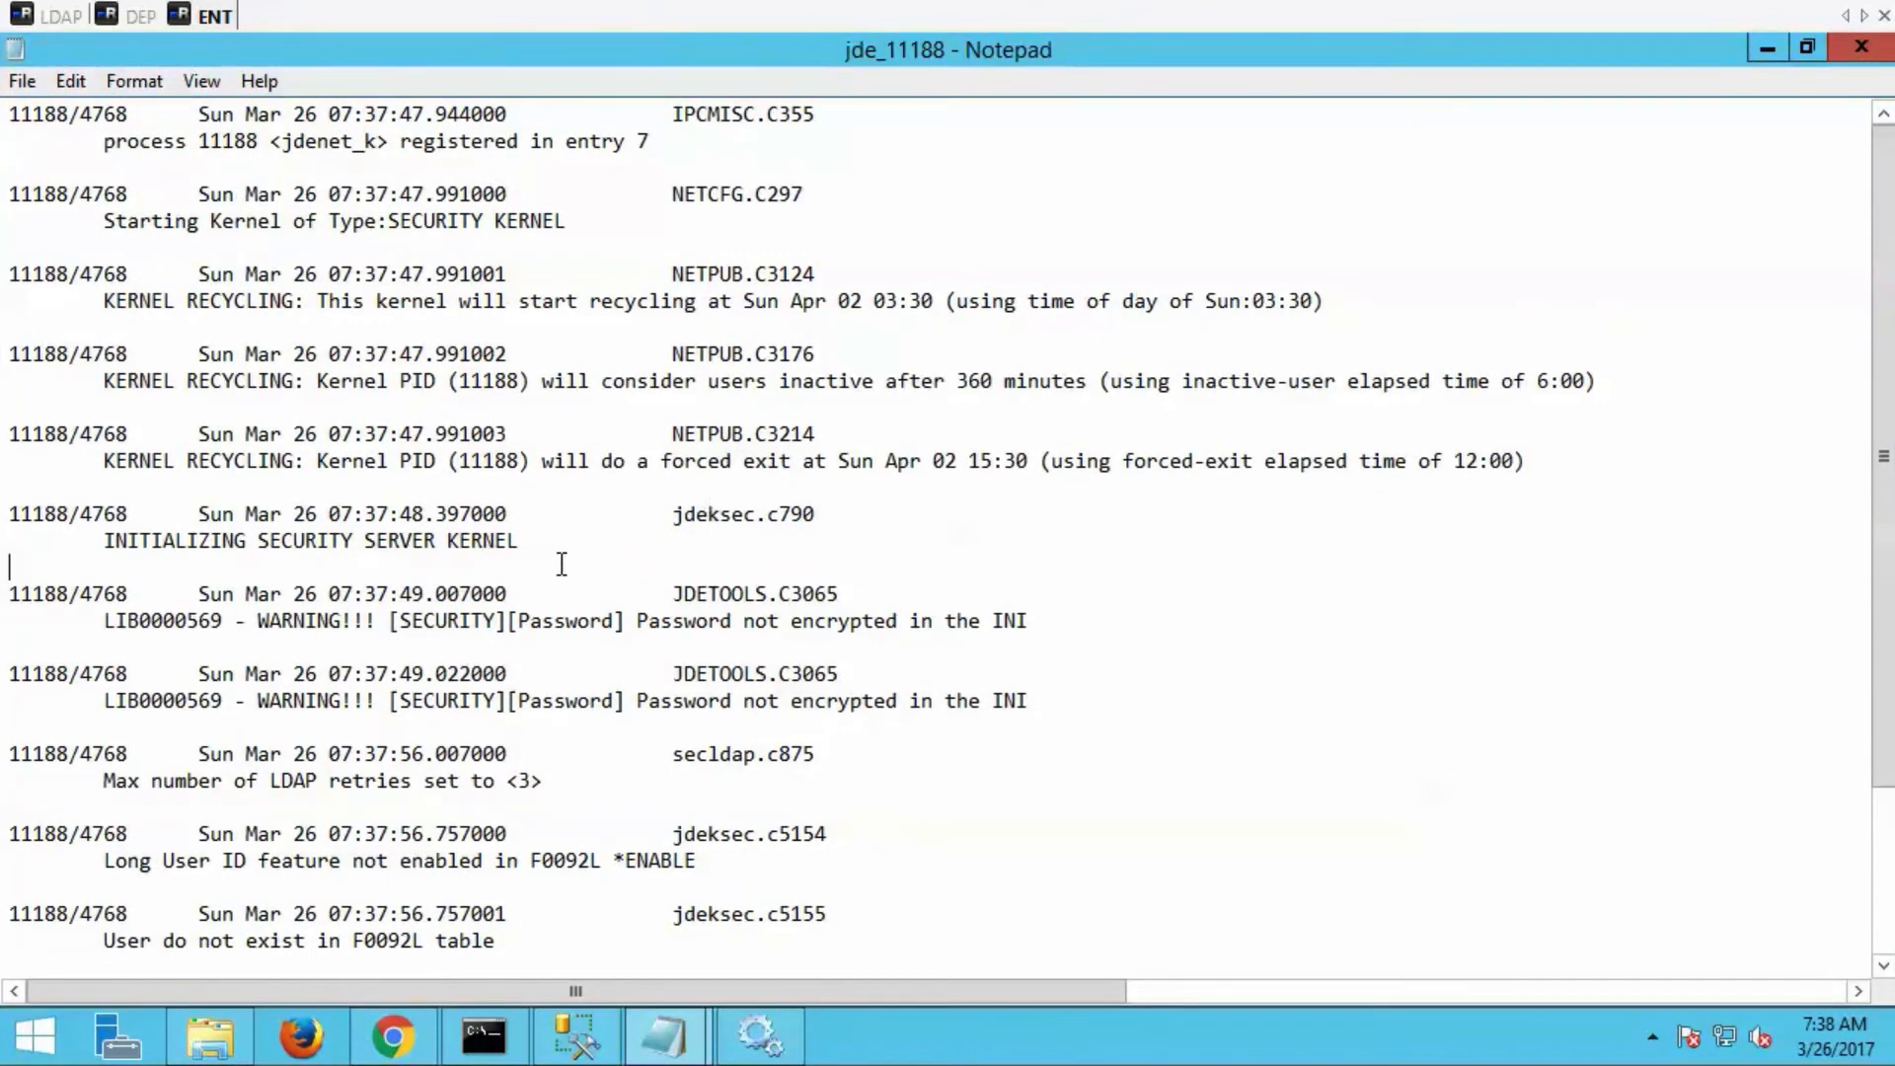
{"action": "scroll", "coordinate": [577, 750], "scroll_direction": "down", "scroll_amount": 3}
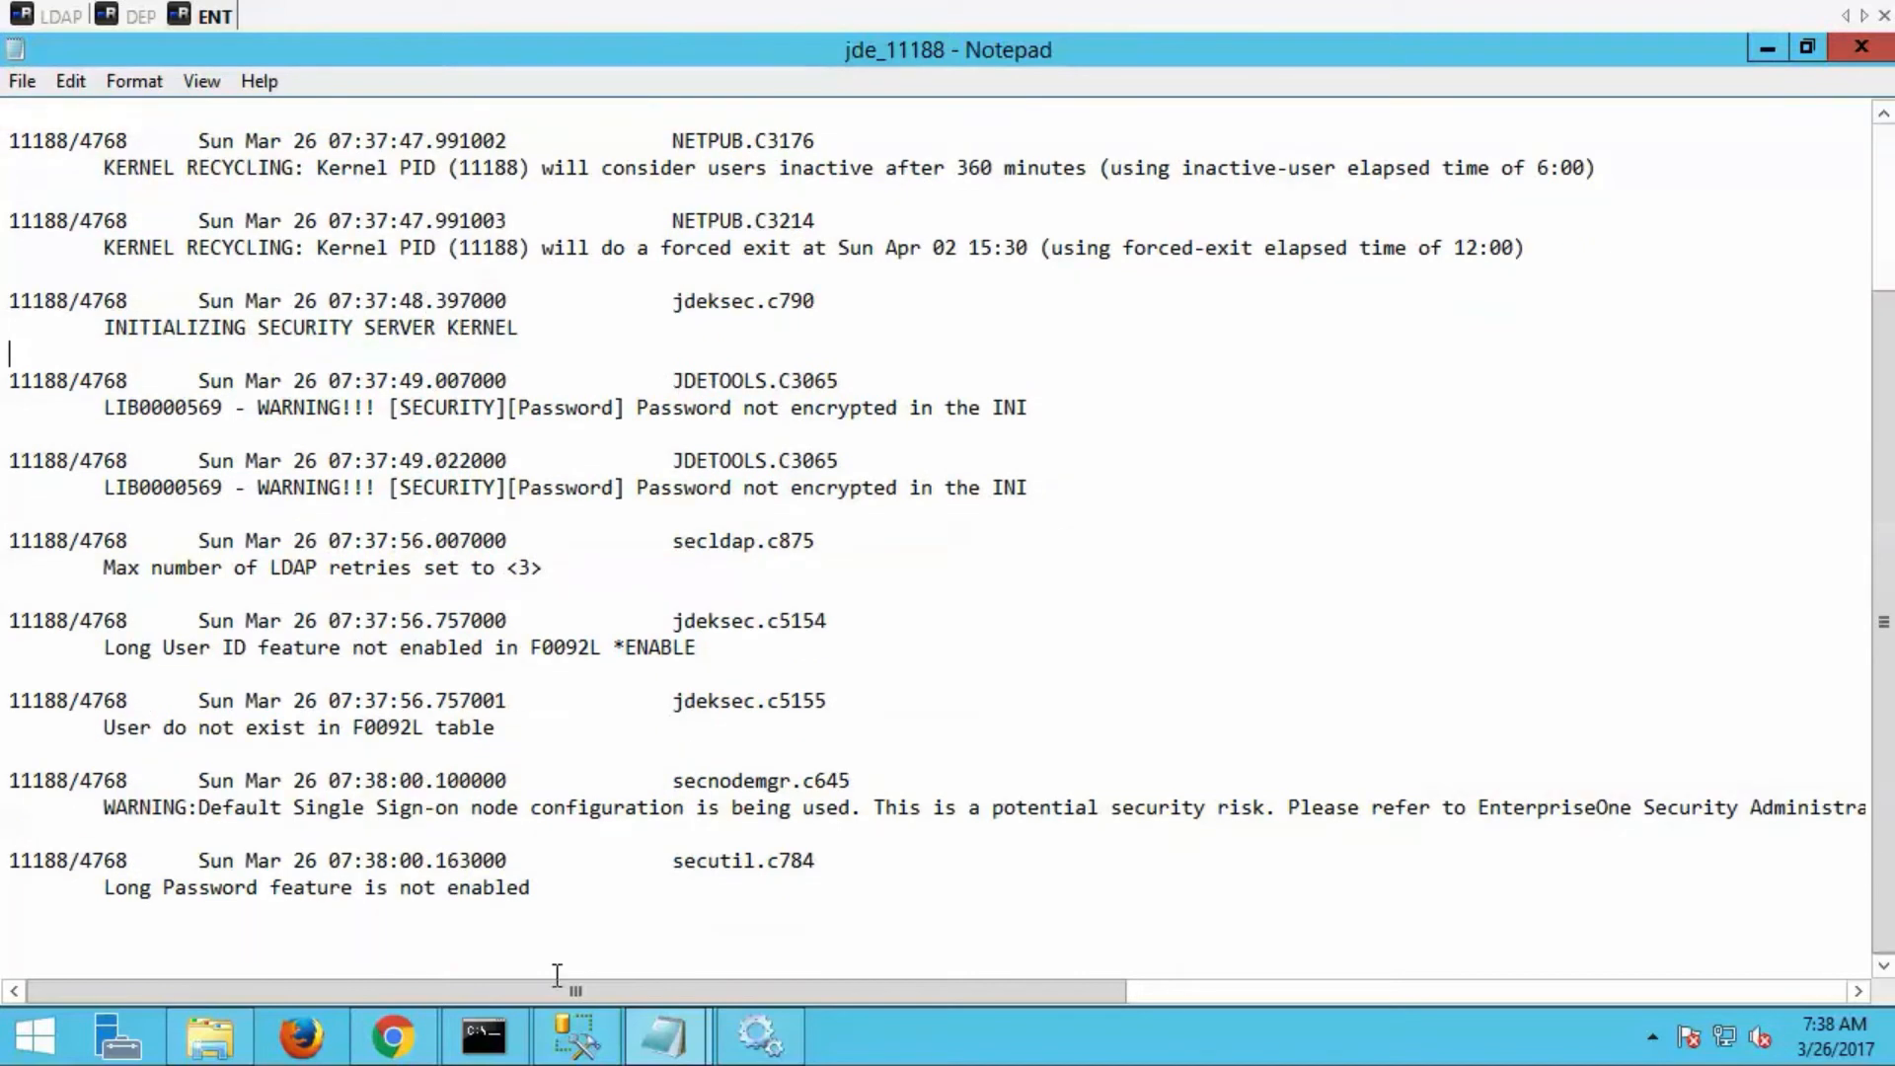
{"action": "left_click", "coordinate": [554, 898]}
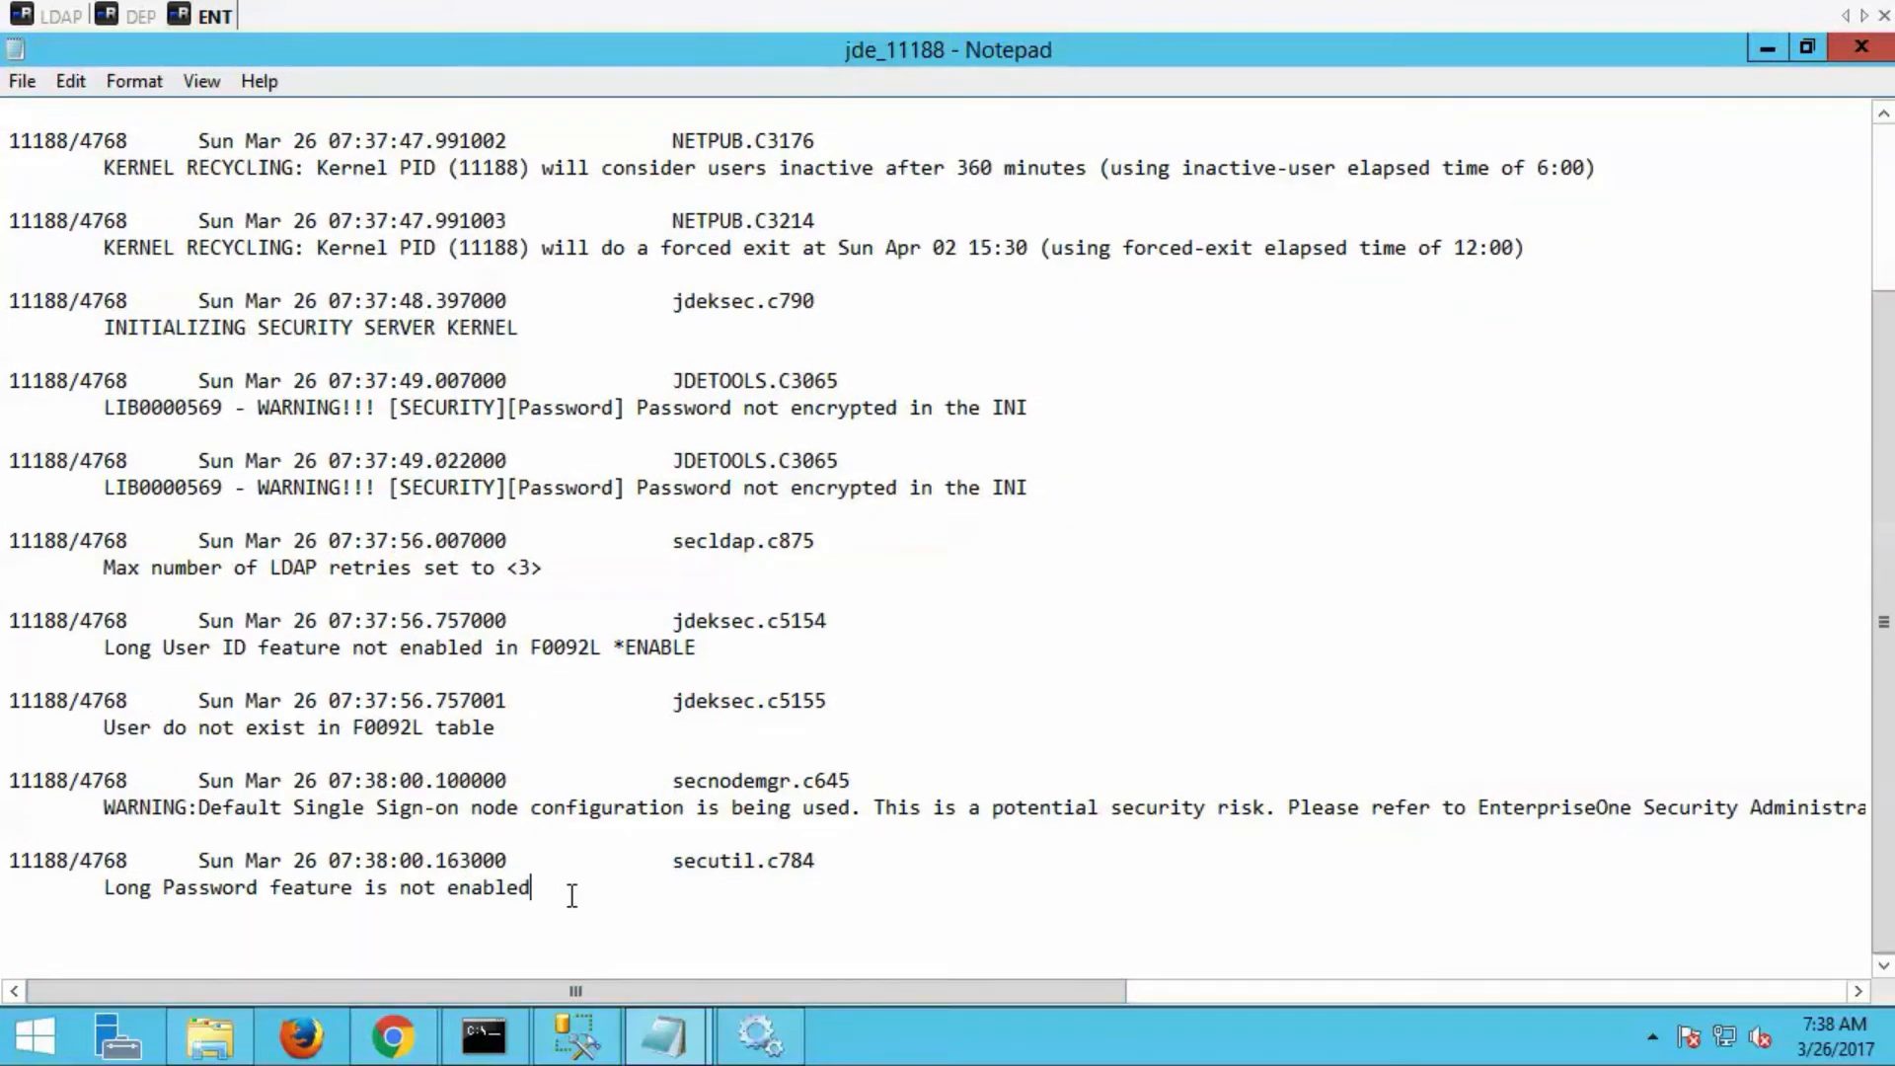
{"action": "left_click", "coordinate": [1858, 59]}
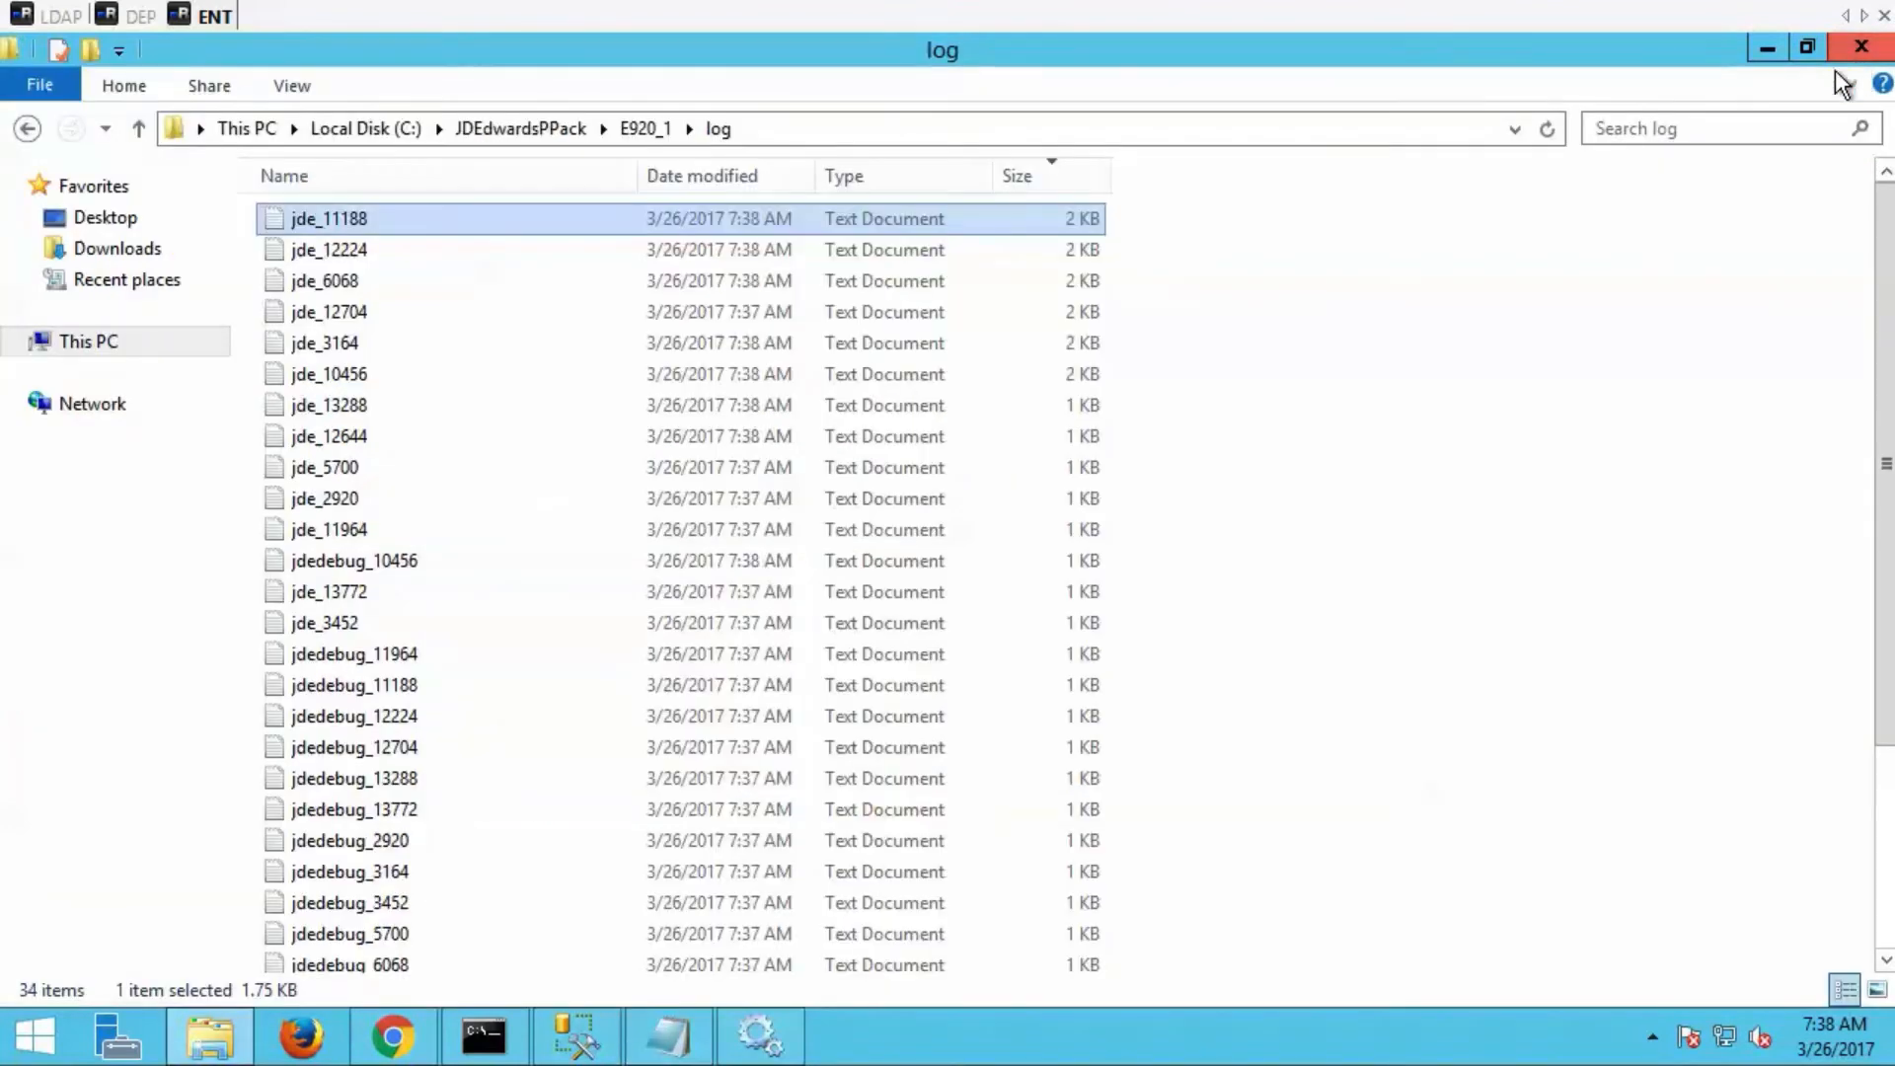
{"action": "left_click", "coordinate": [140, 16]}
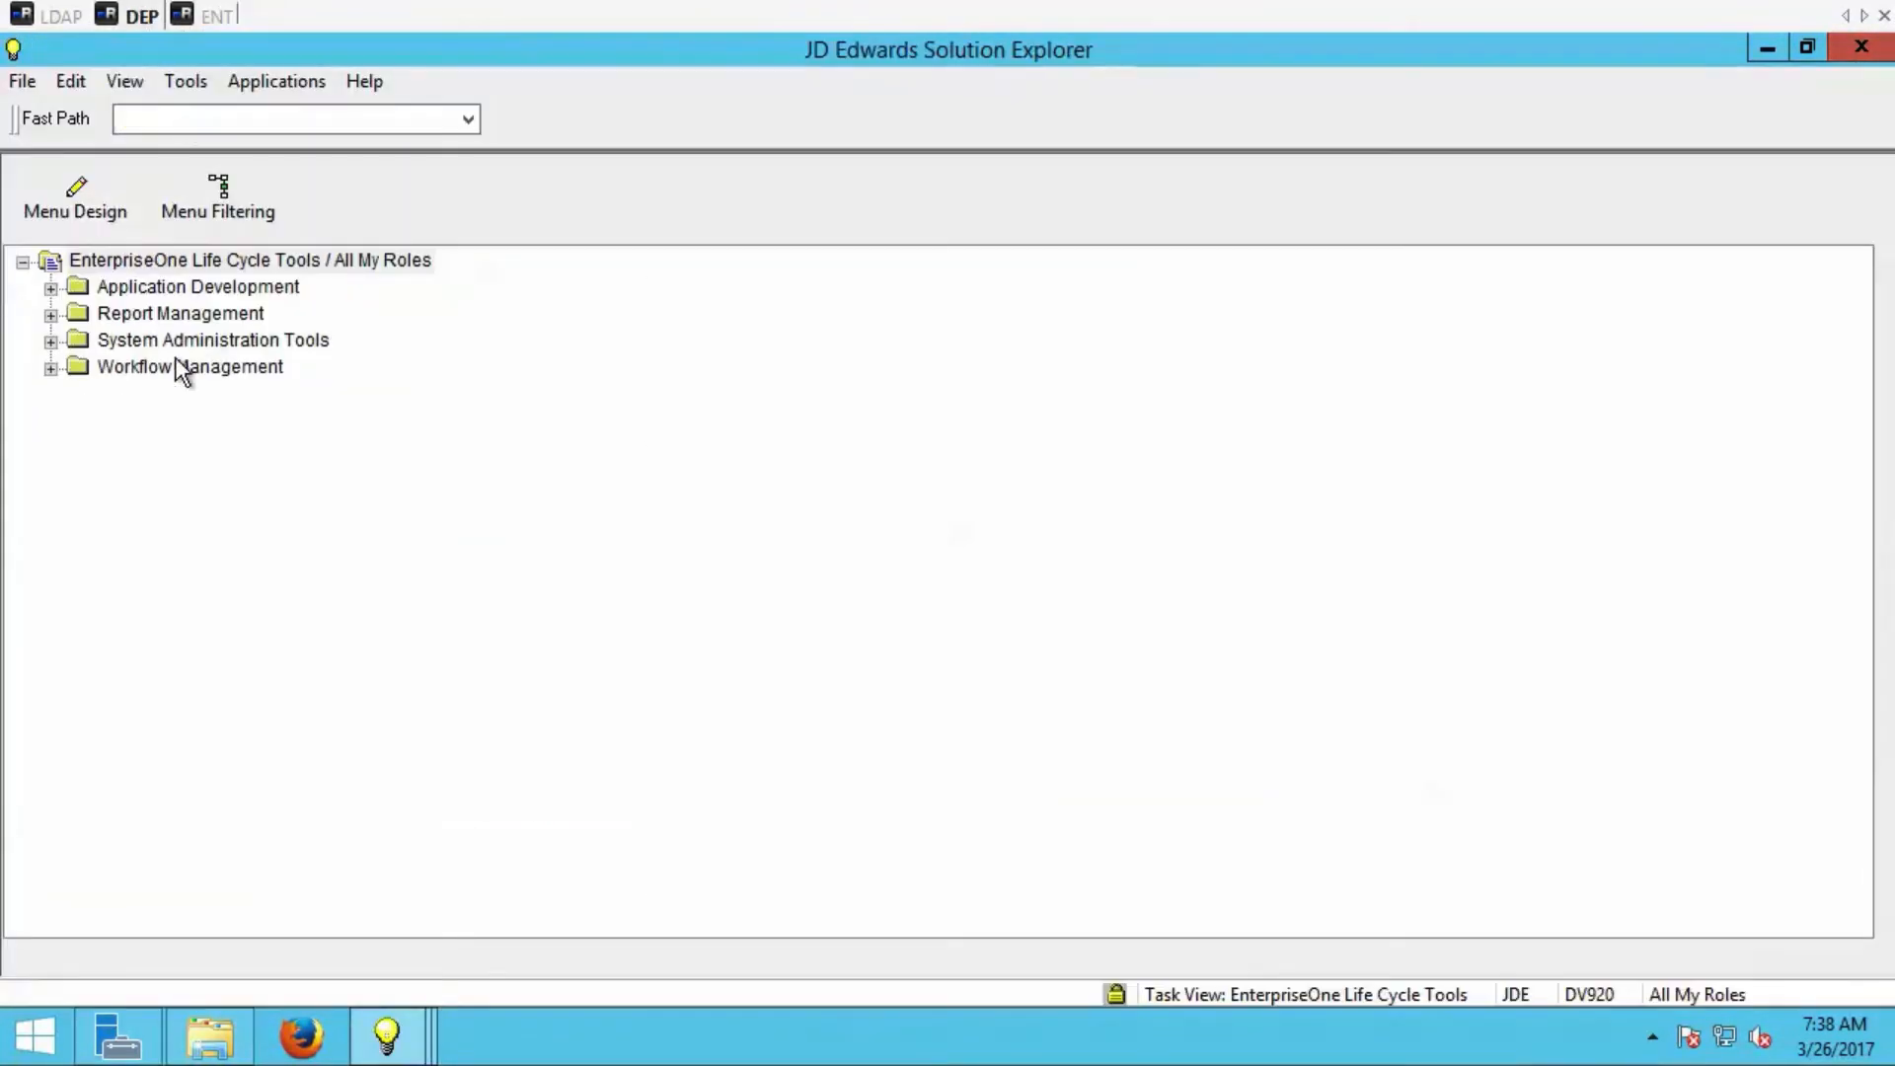
{"action": "double_click", "coordinate": [289, 553]}
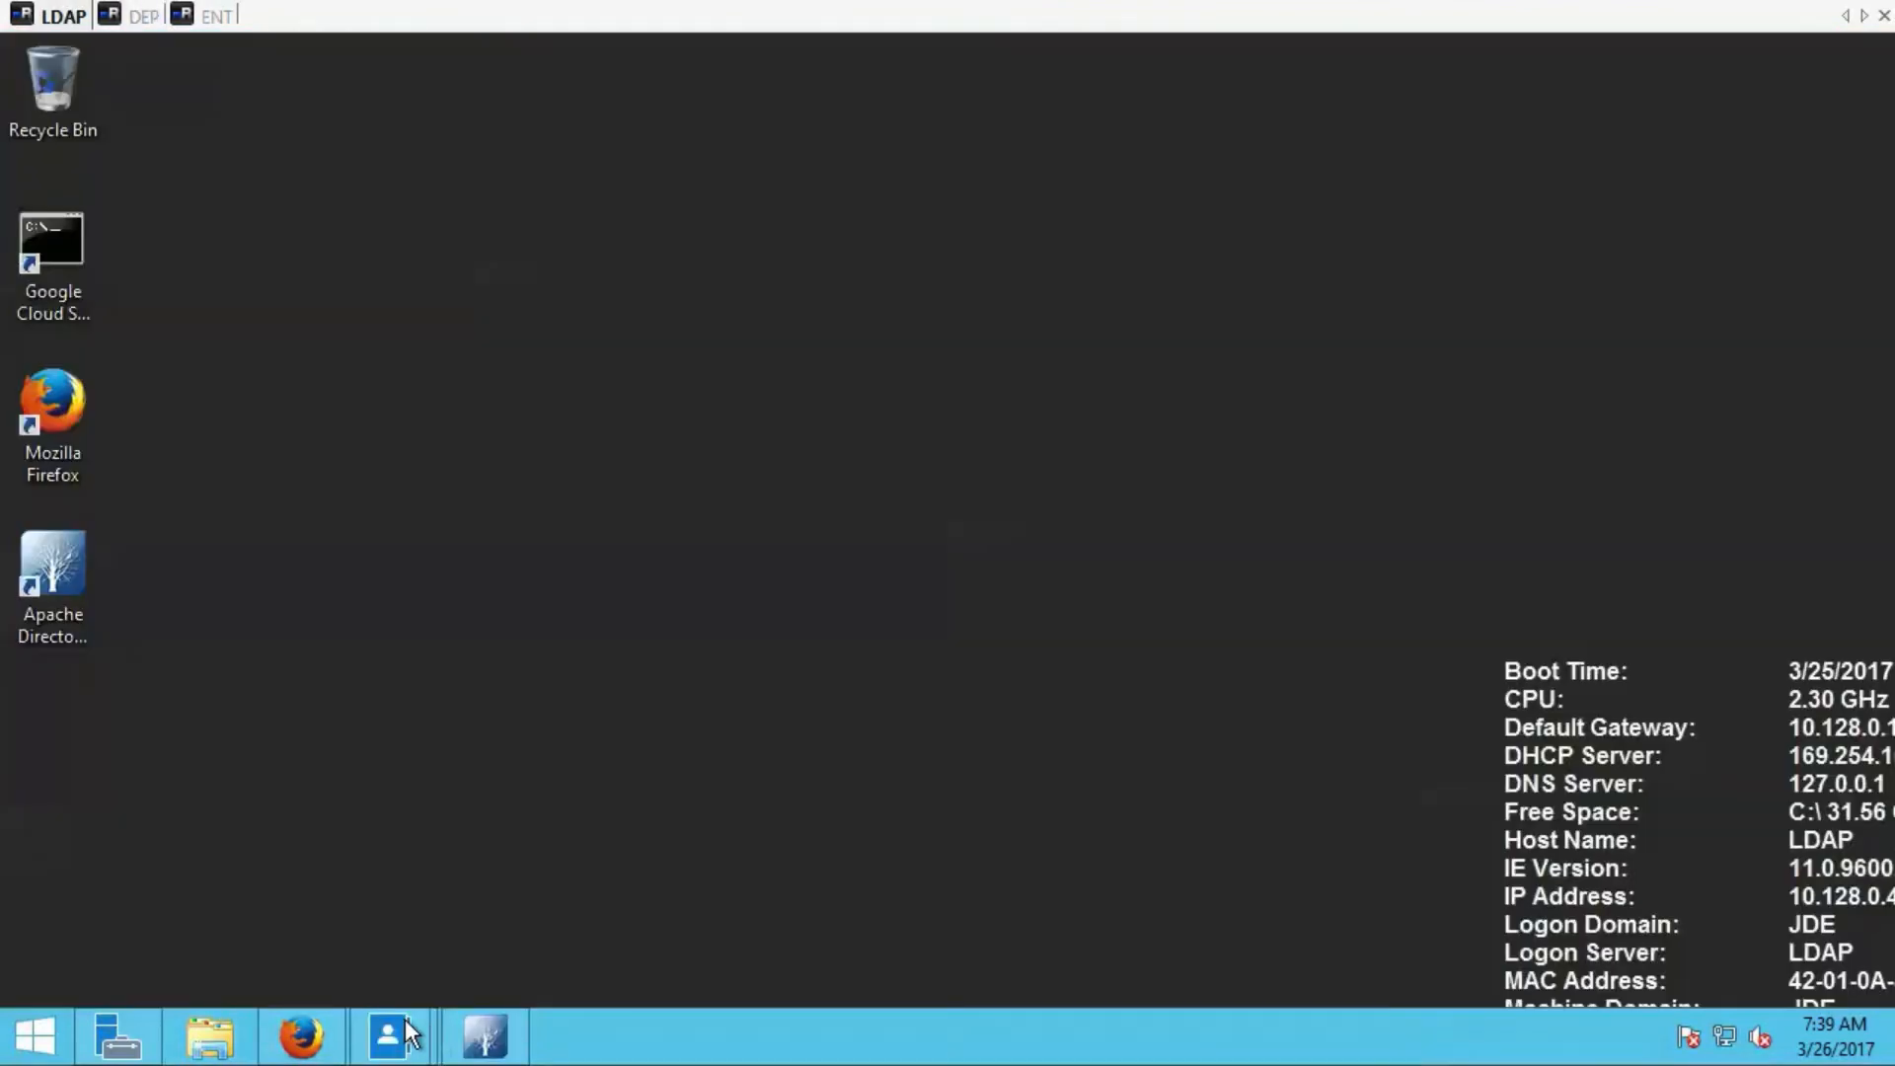
Start a new user in the JDE (local) Users container in Active Directory Administrative Center, entering first name, last name and SamAccountName logon.
{"action": "left_click", "coordinate": [415, 1036]}
{"action": "left_click", "coordinate": [1698, 646]}
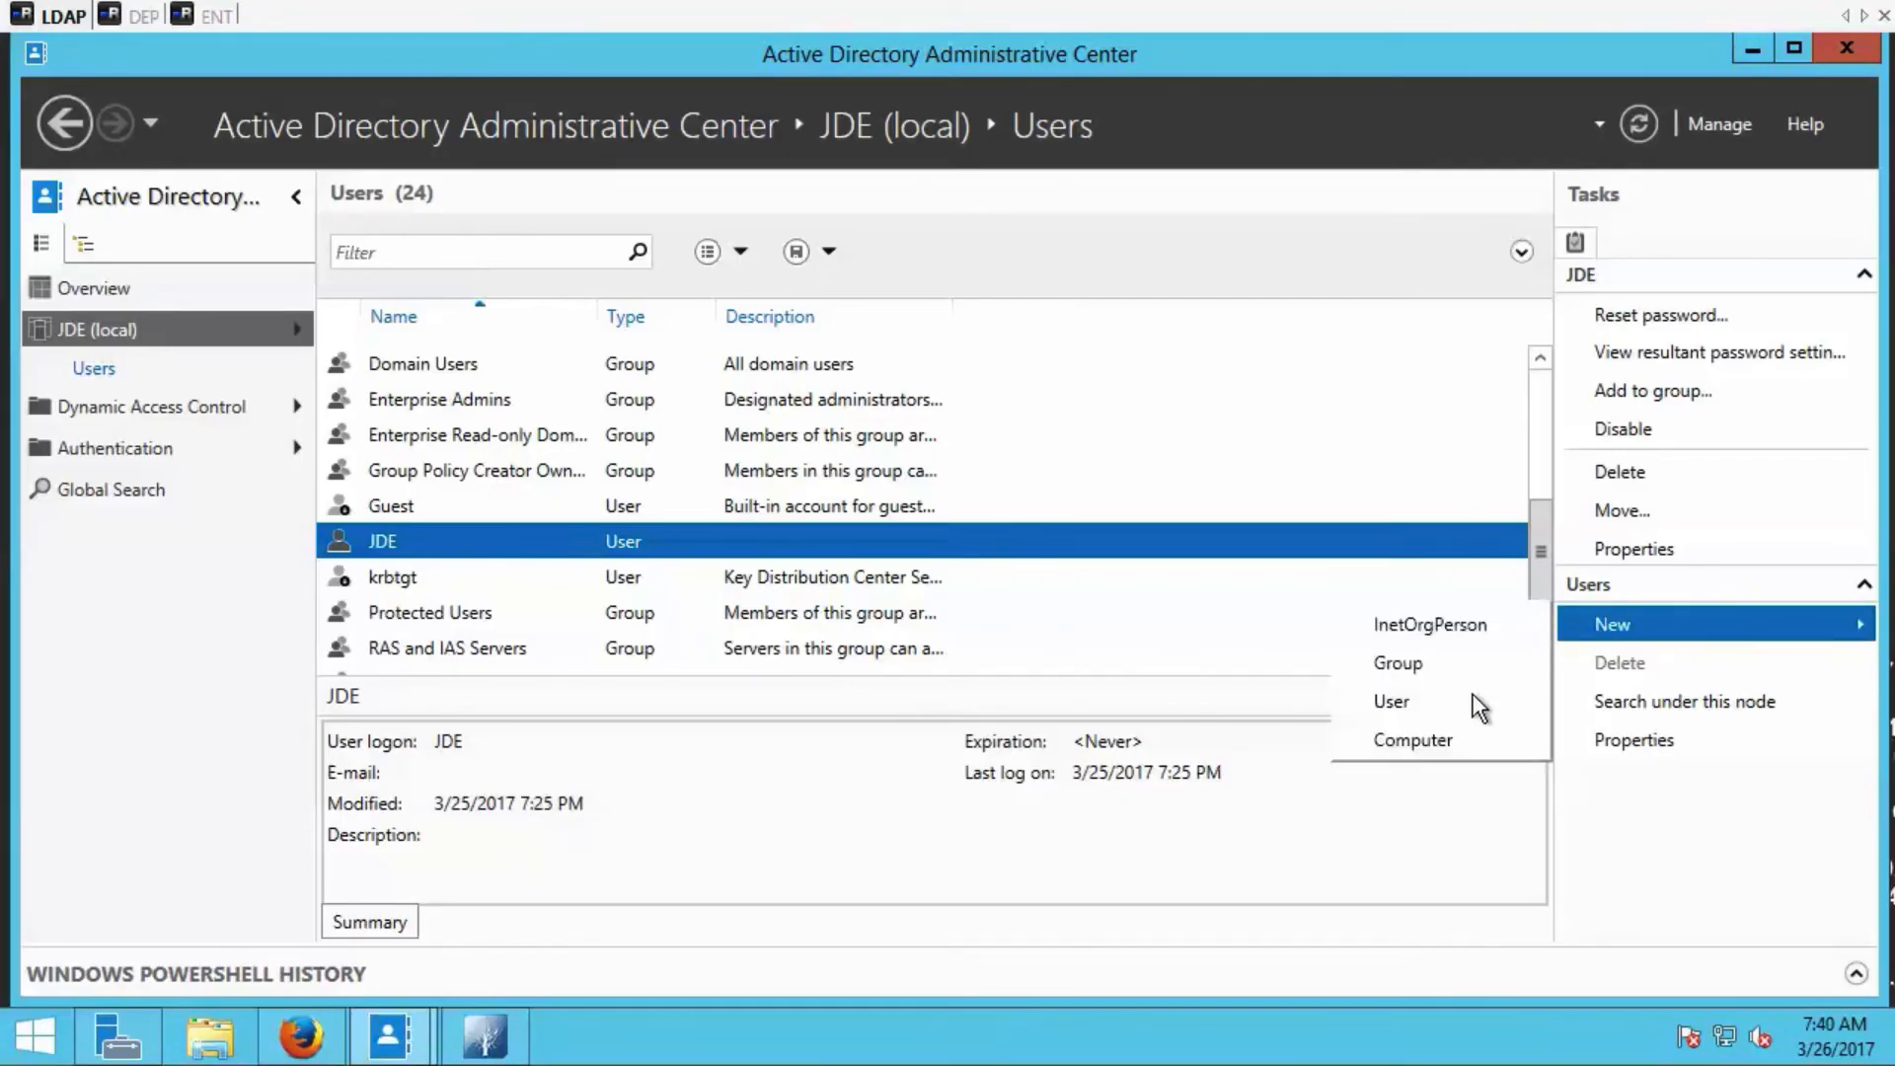
{"action": "left_click", "coordinate": [1426, 701]}
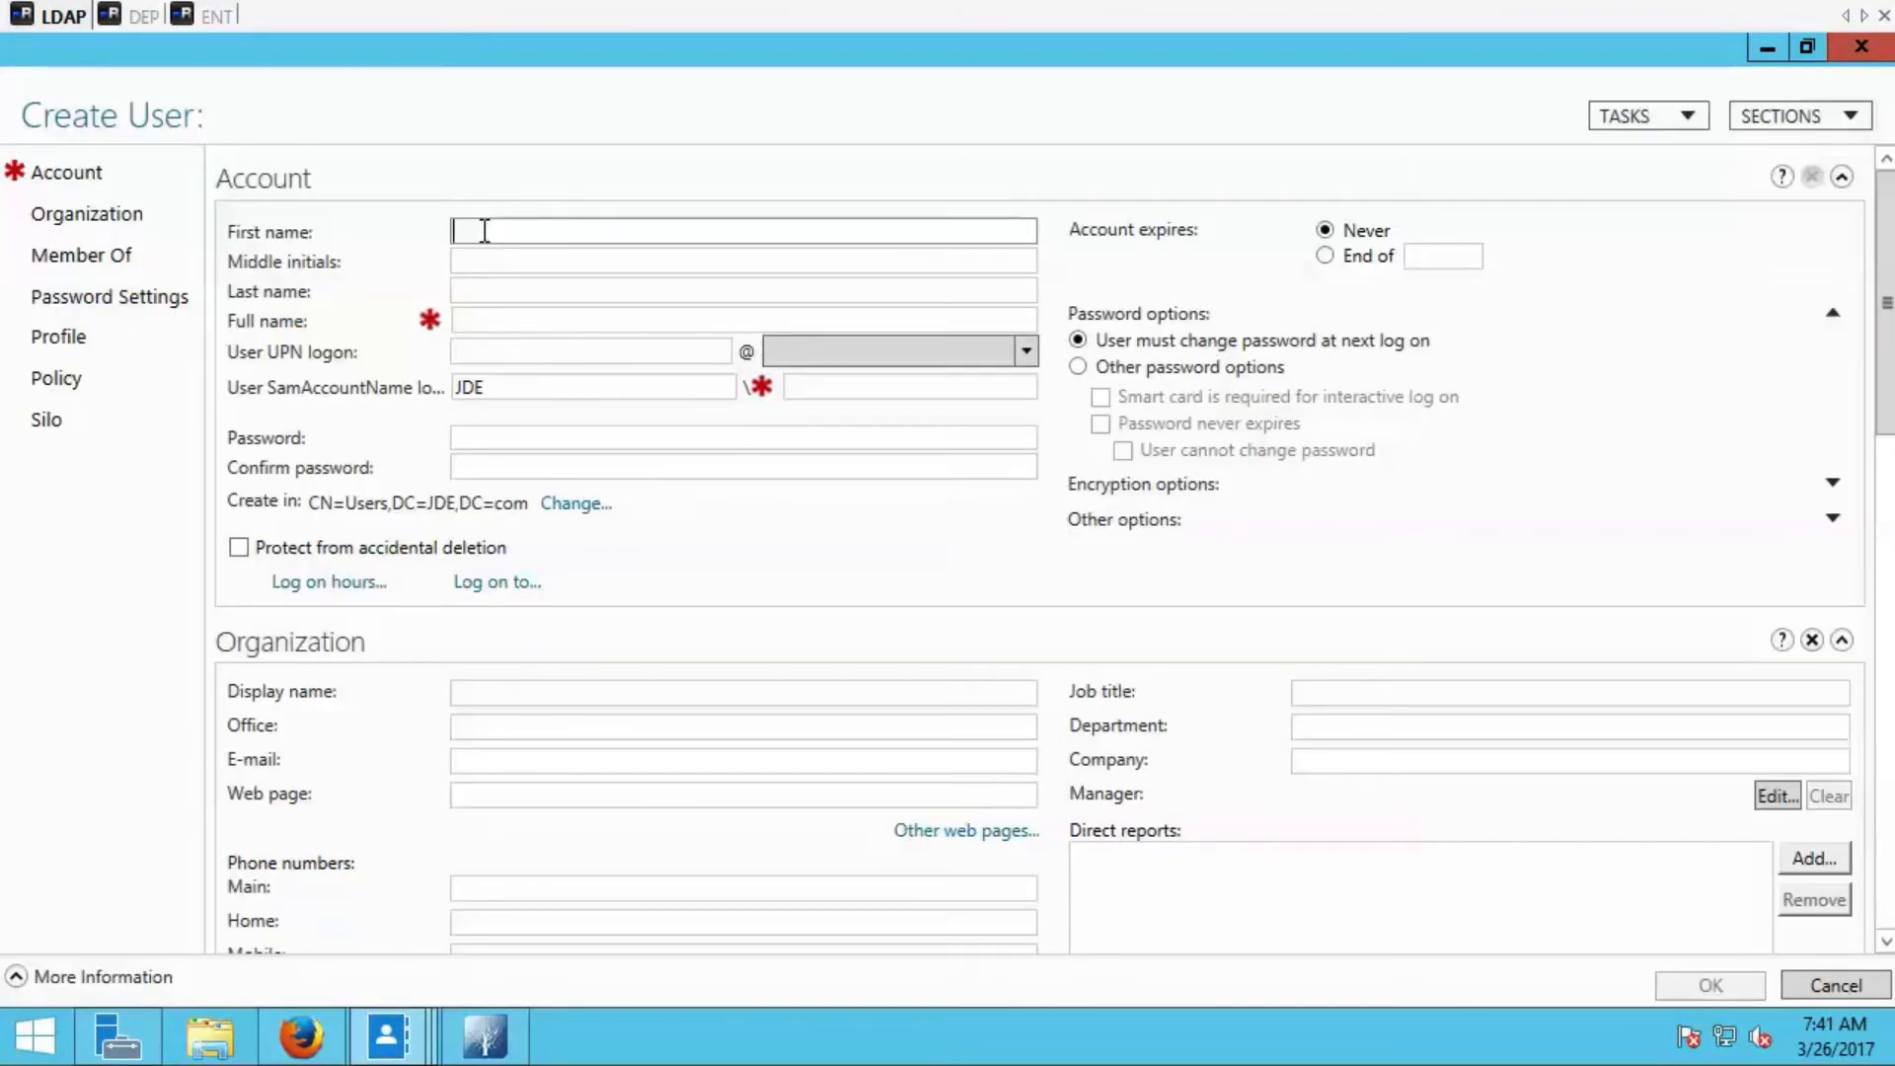
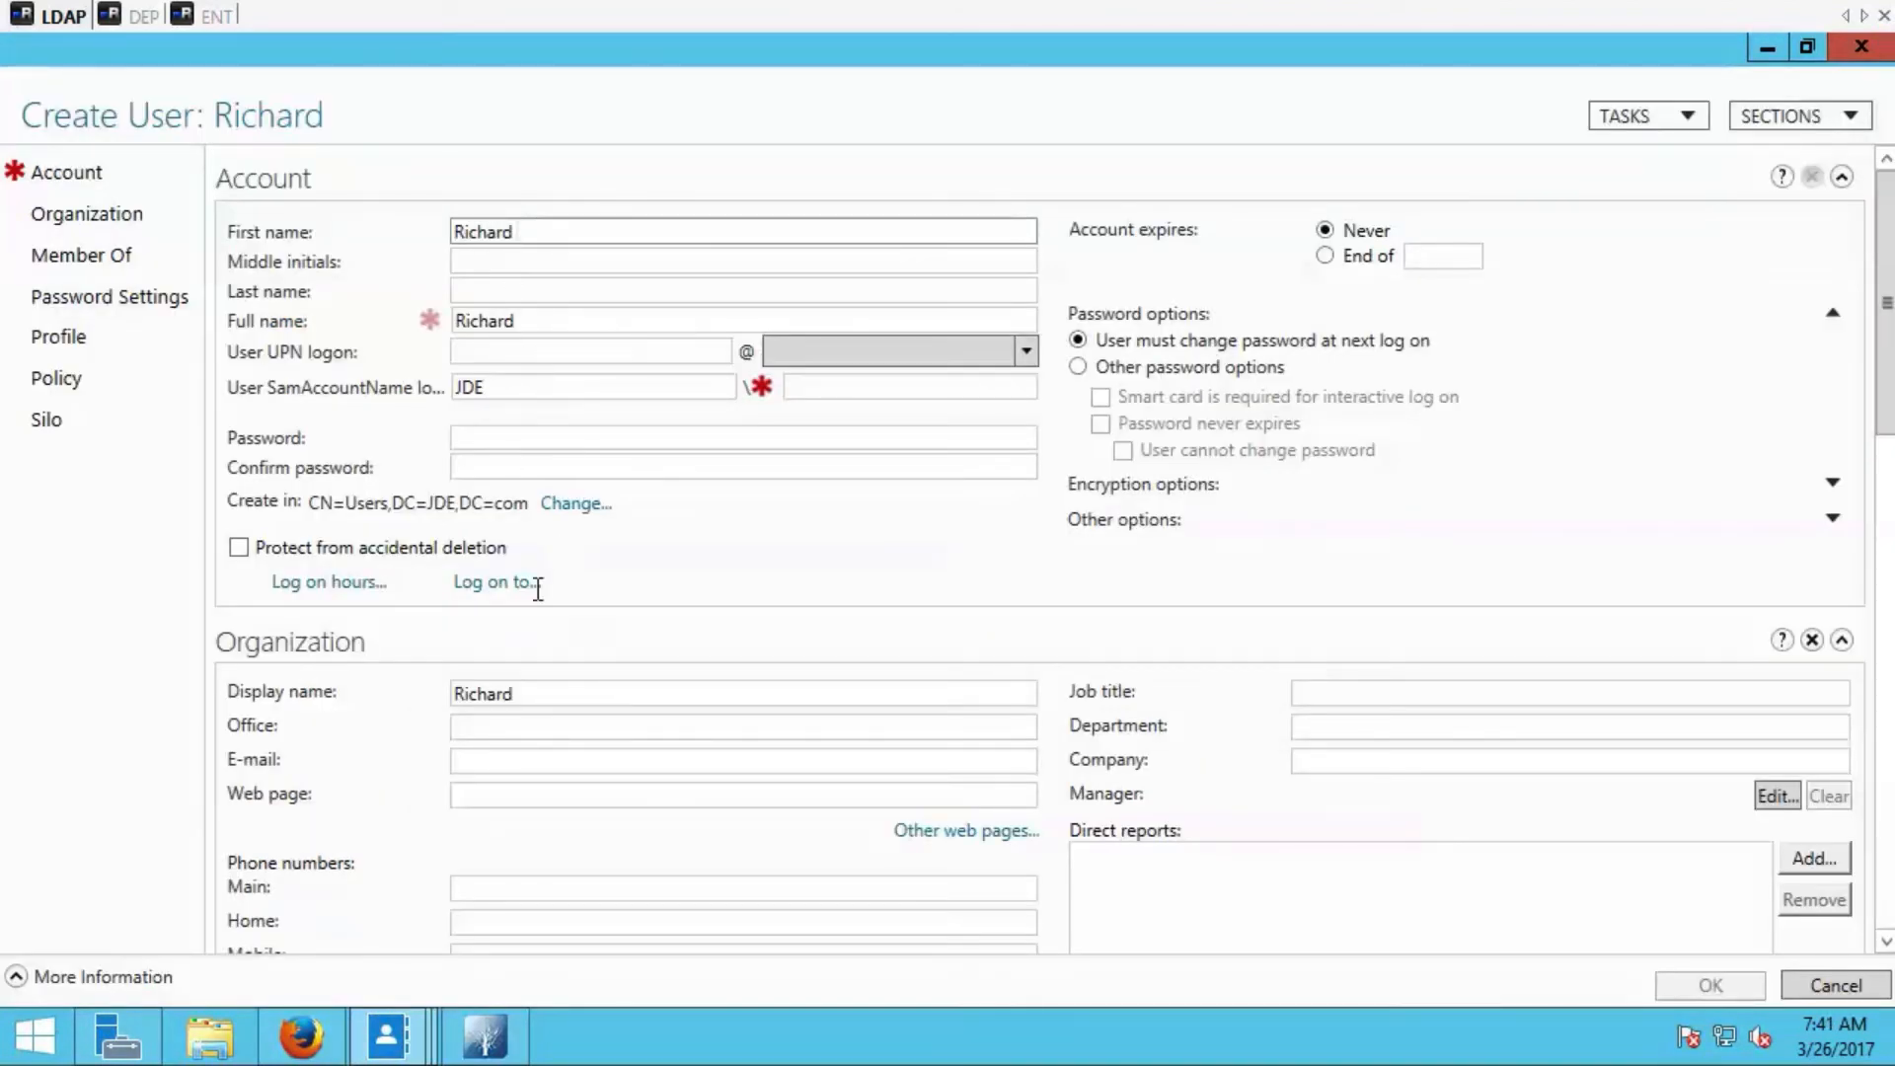
{"action": "left_click", "coordinate": [537, 291]}
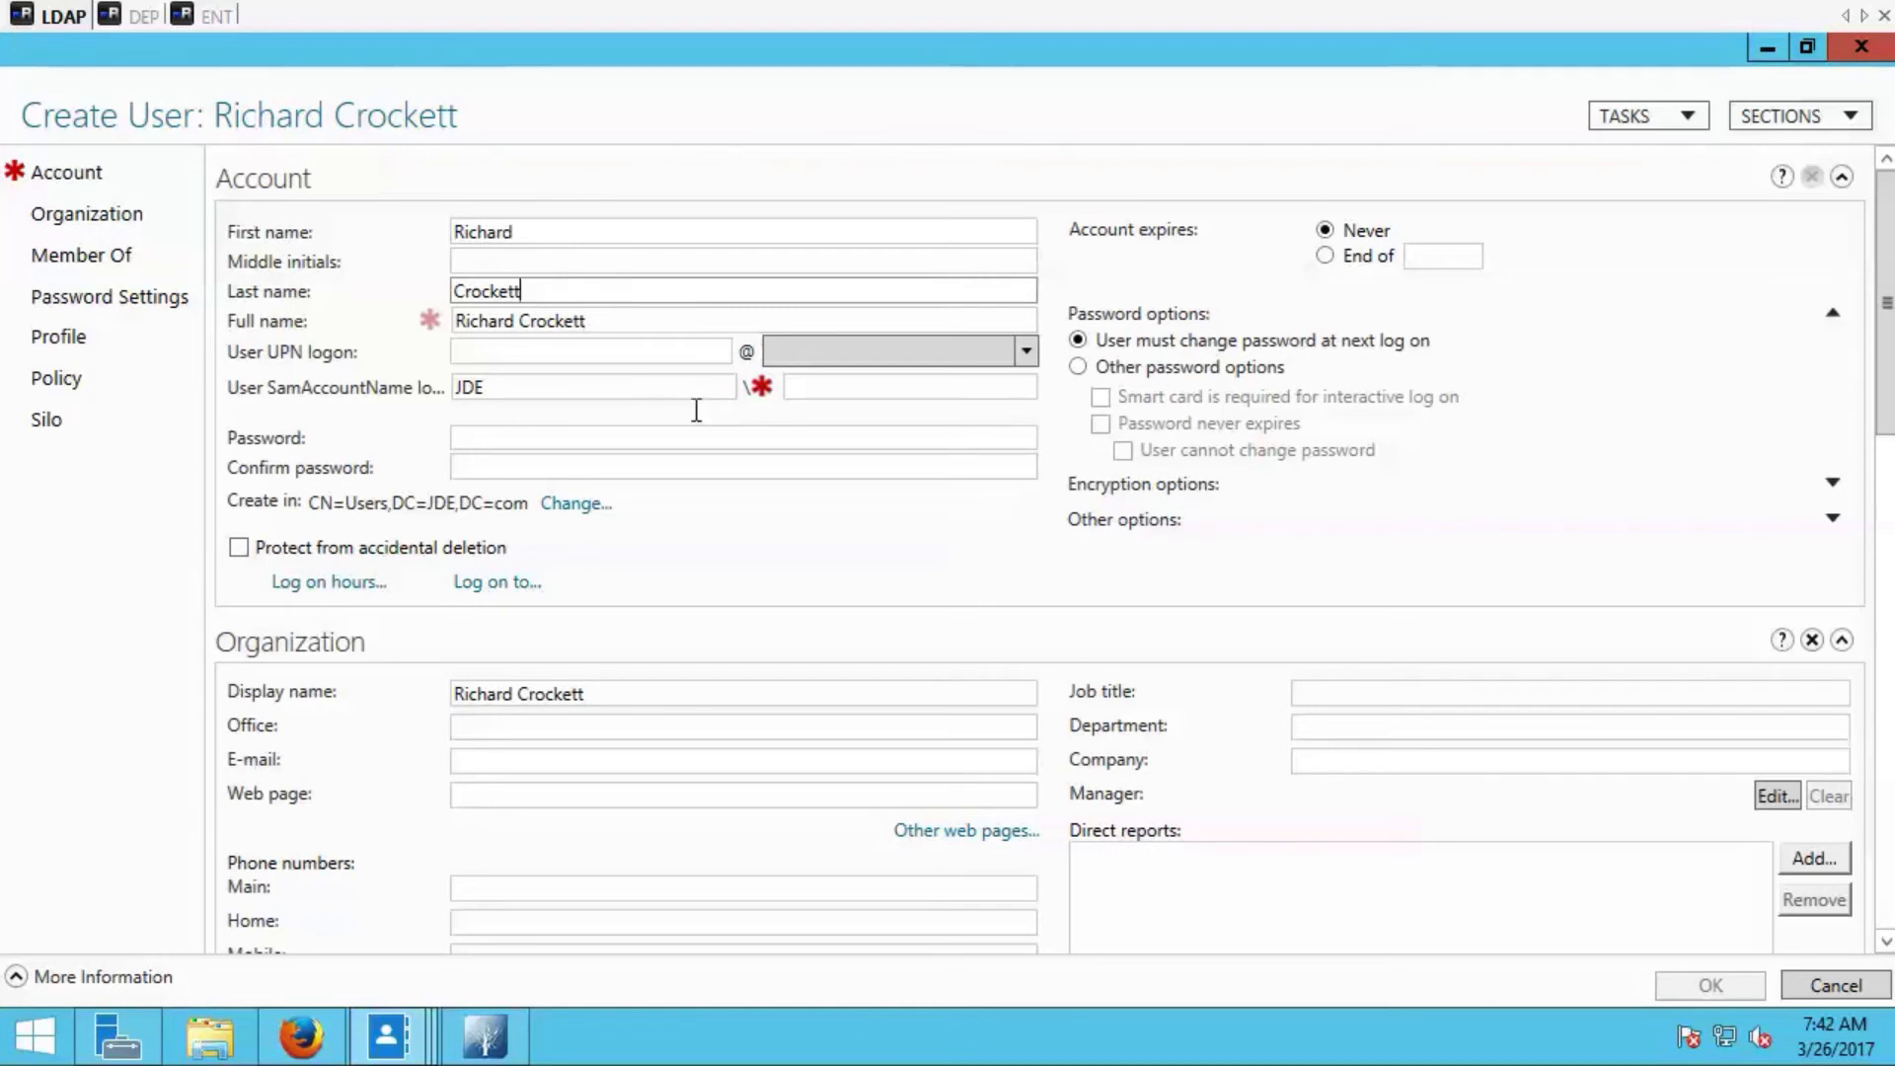
{"action": "left_click", "coordinate": [808, 387]}
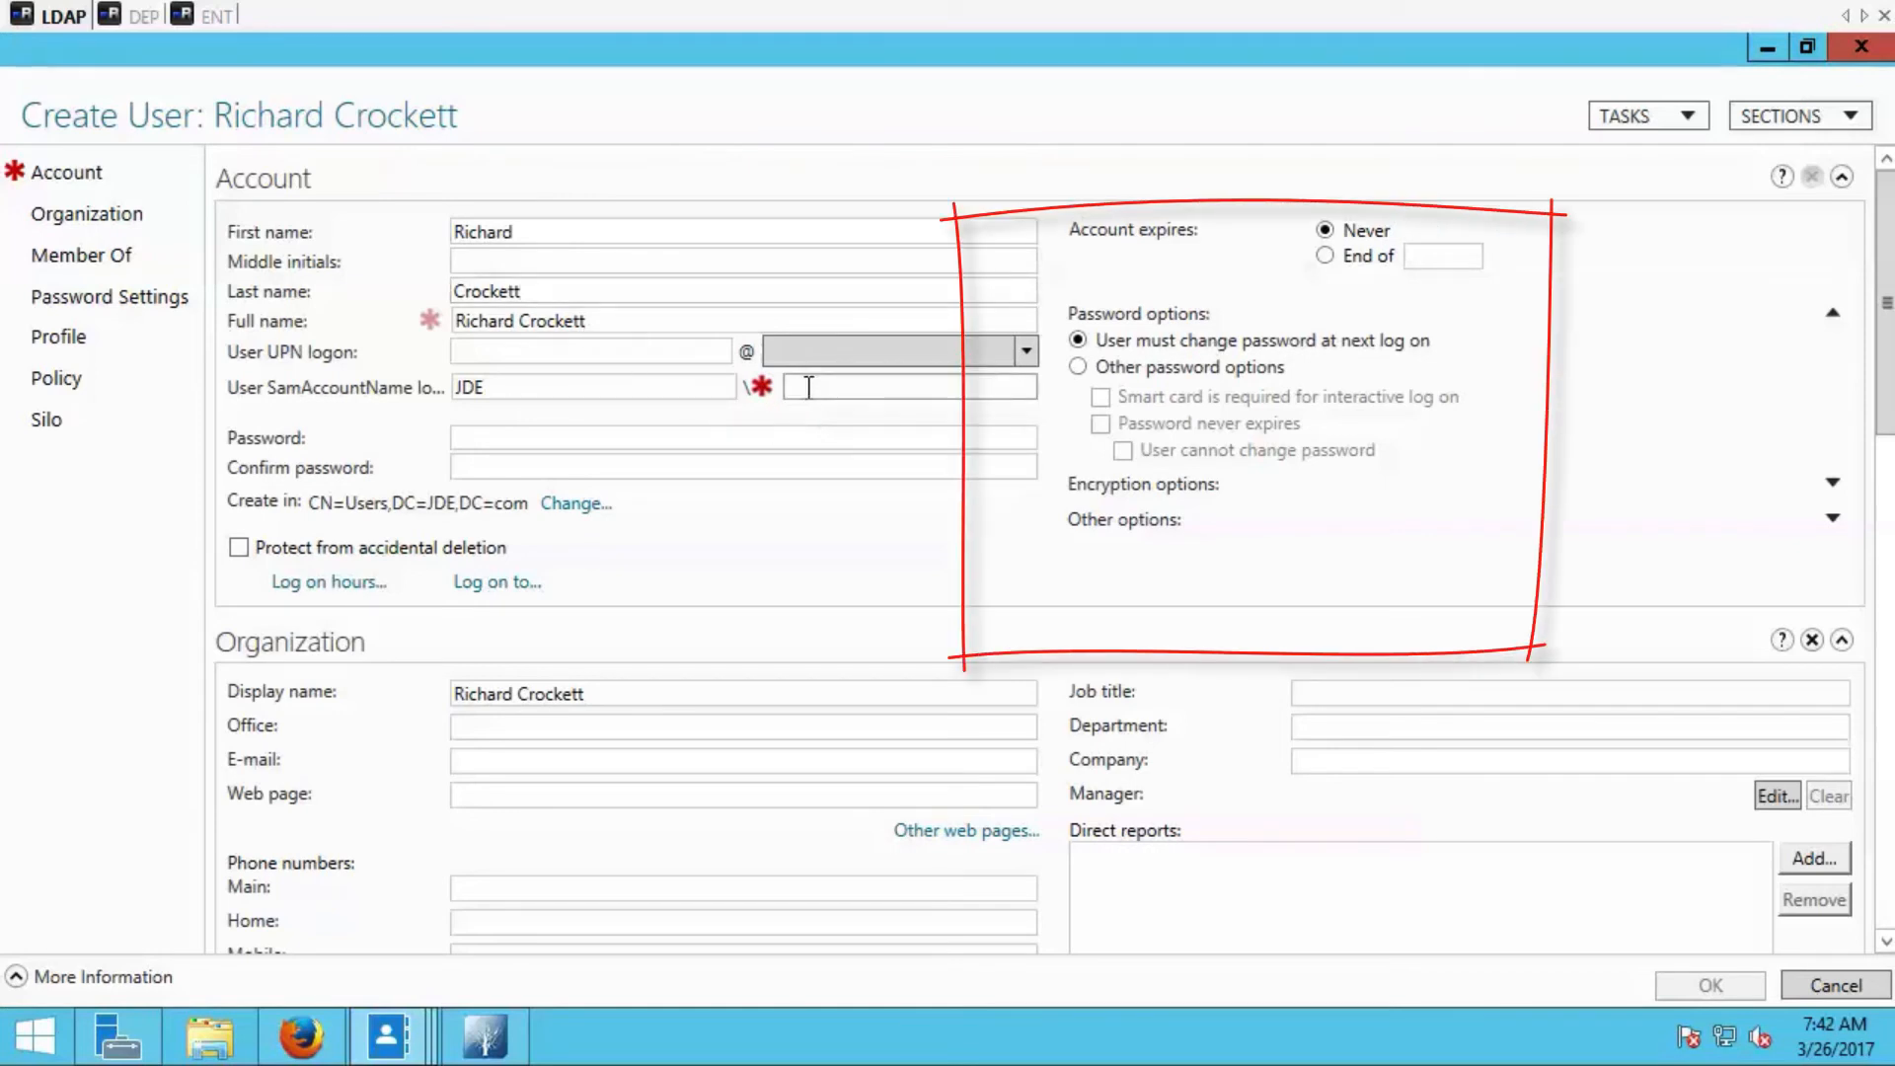
Set the password to never expire and not be changeable by the user, enter and confirm the account password, and create the user.
{"action": "left_click", "coordinate": [1133, 366]}
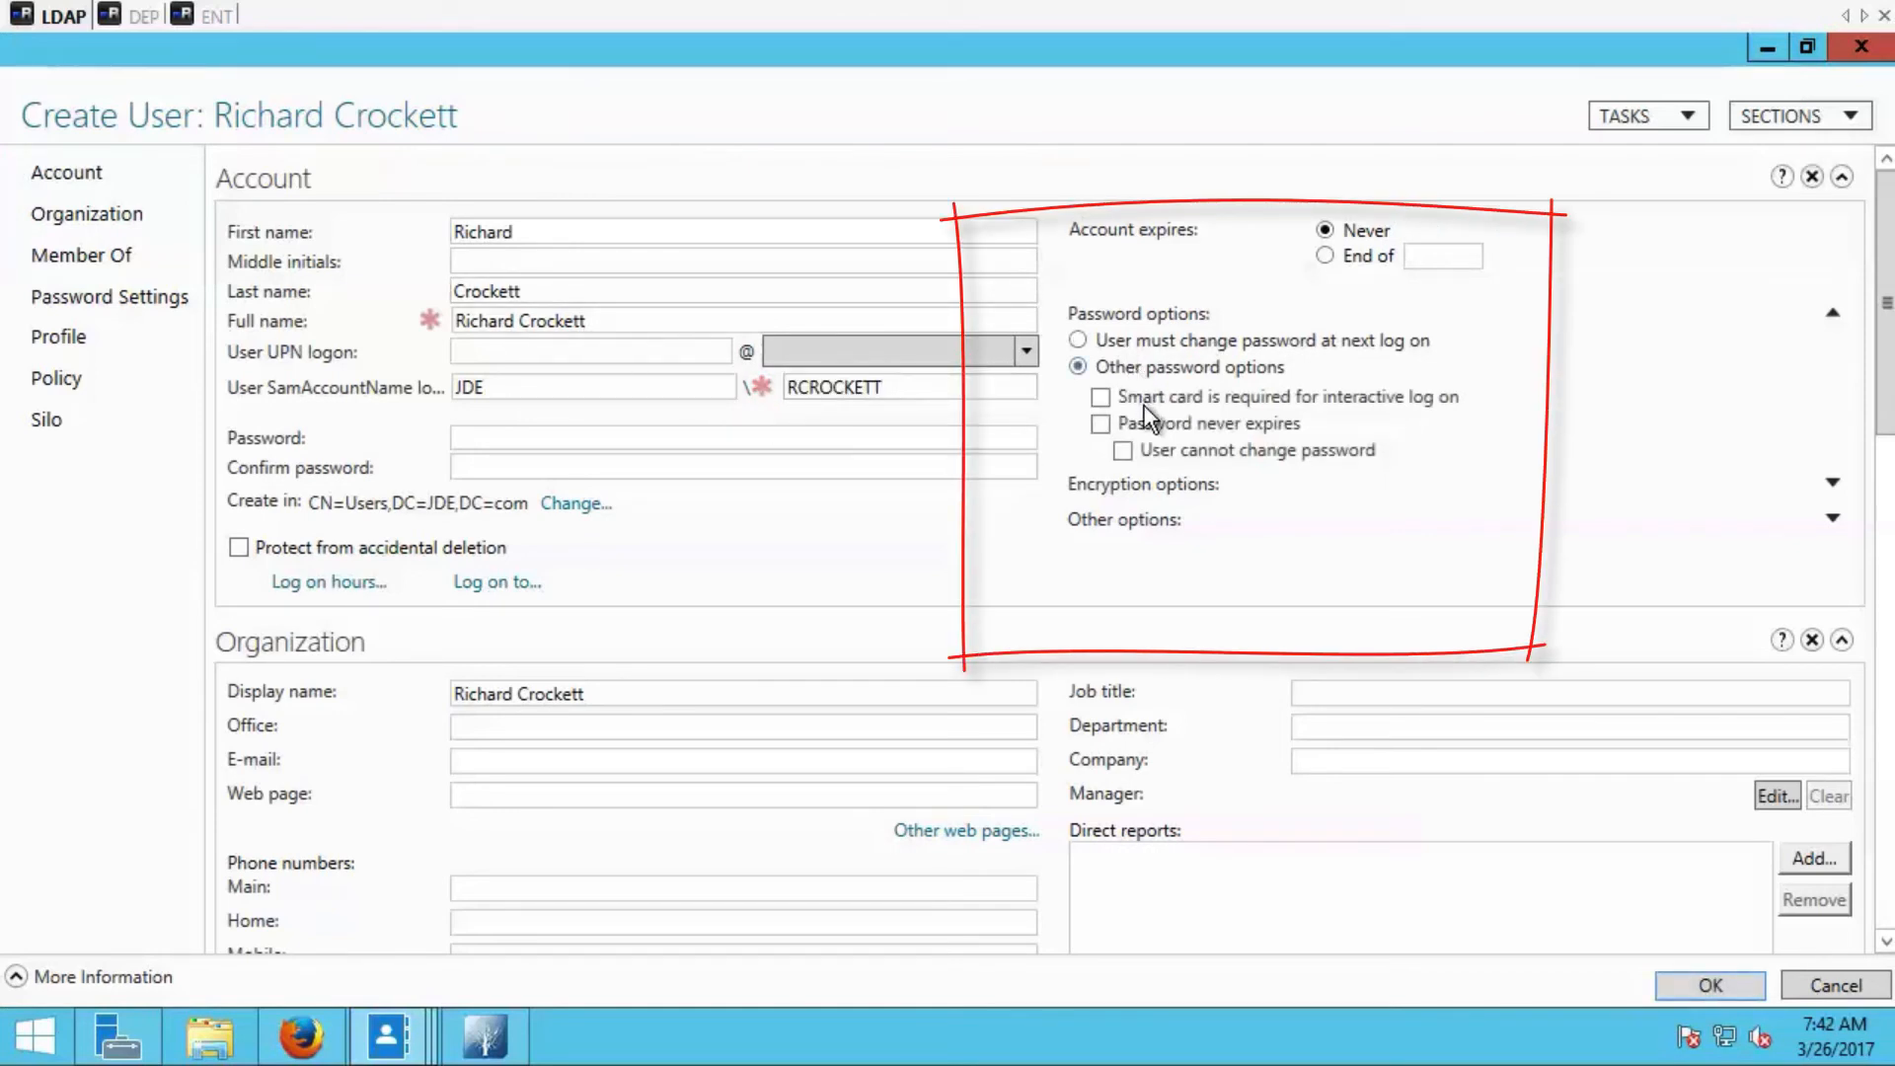
{"action": "left_click", "coordinate": [1142, 417]}
{"action": "type", "text": "*********"}
{"action": "key", "text": "Tab"}
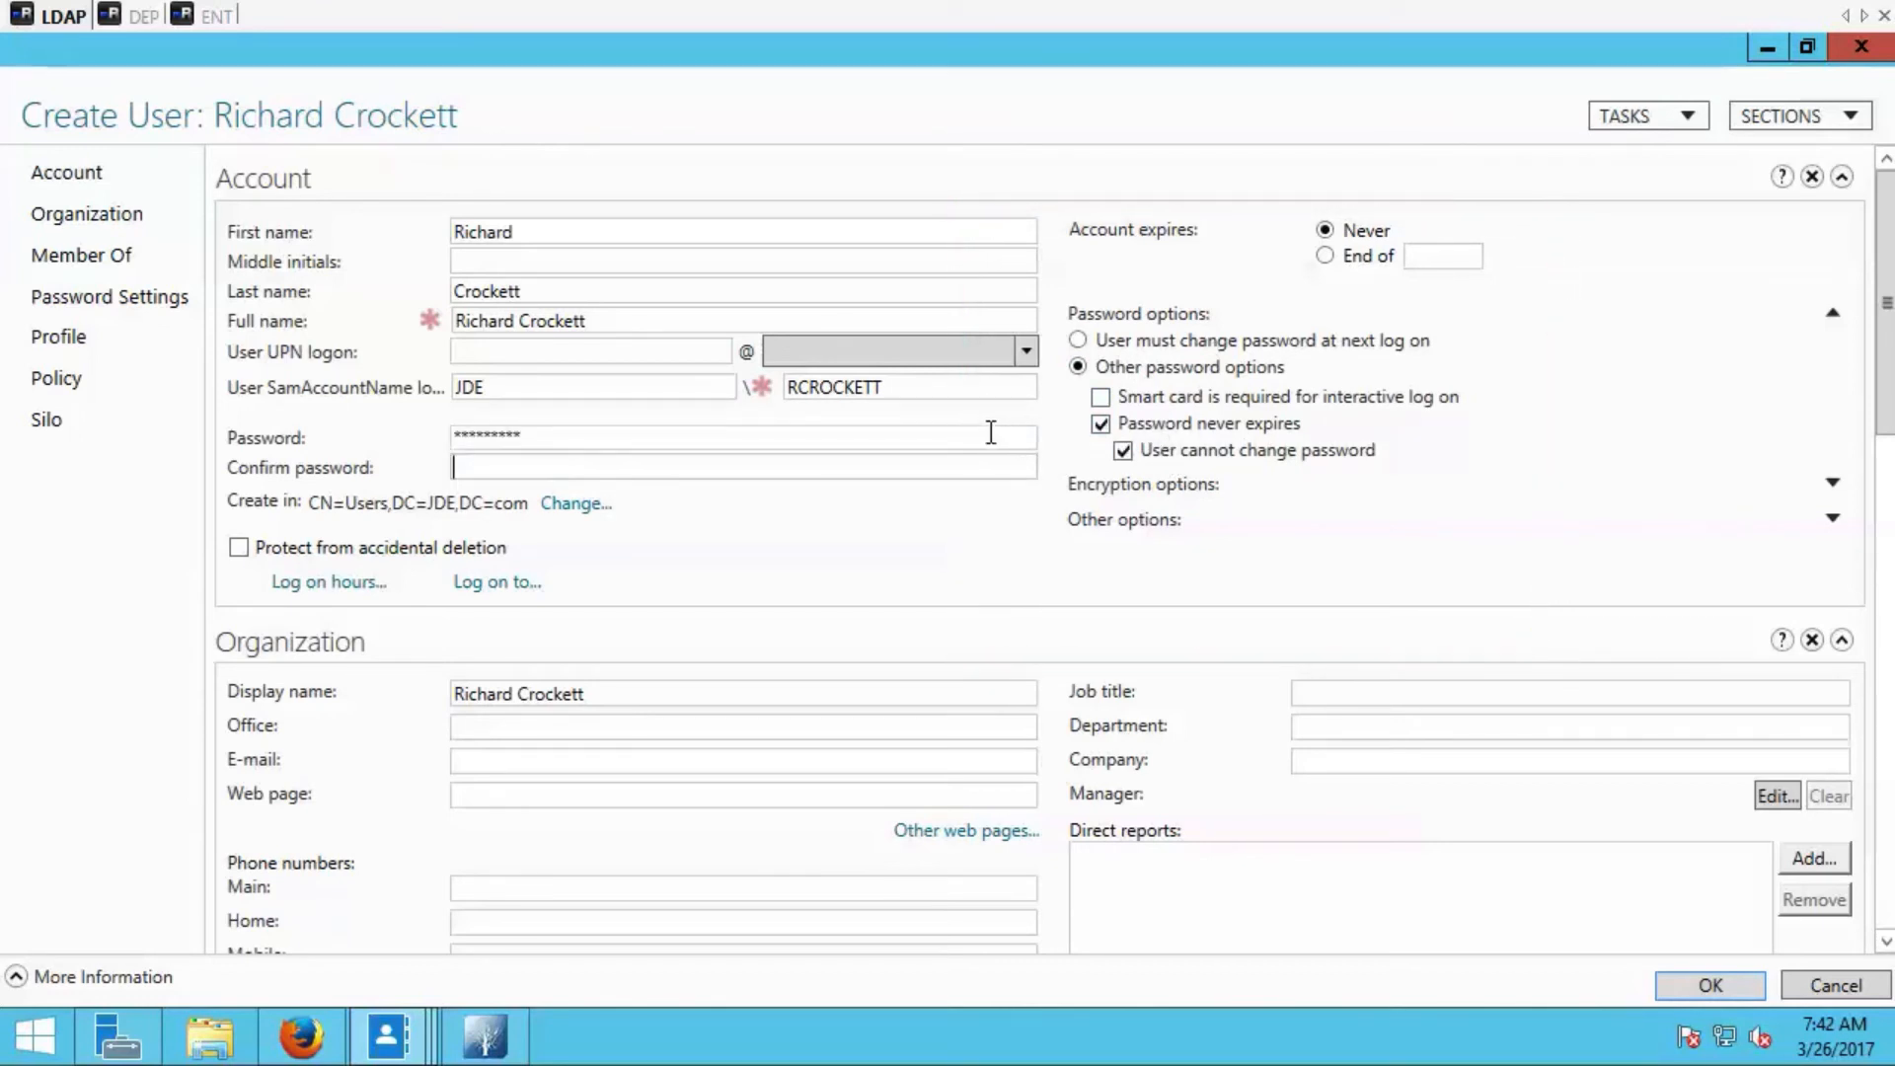
{"action": "type", "text": "*********"}
{"action": "left_click", "coordinate": [1669, 985]}
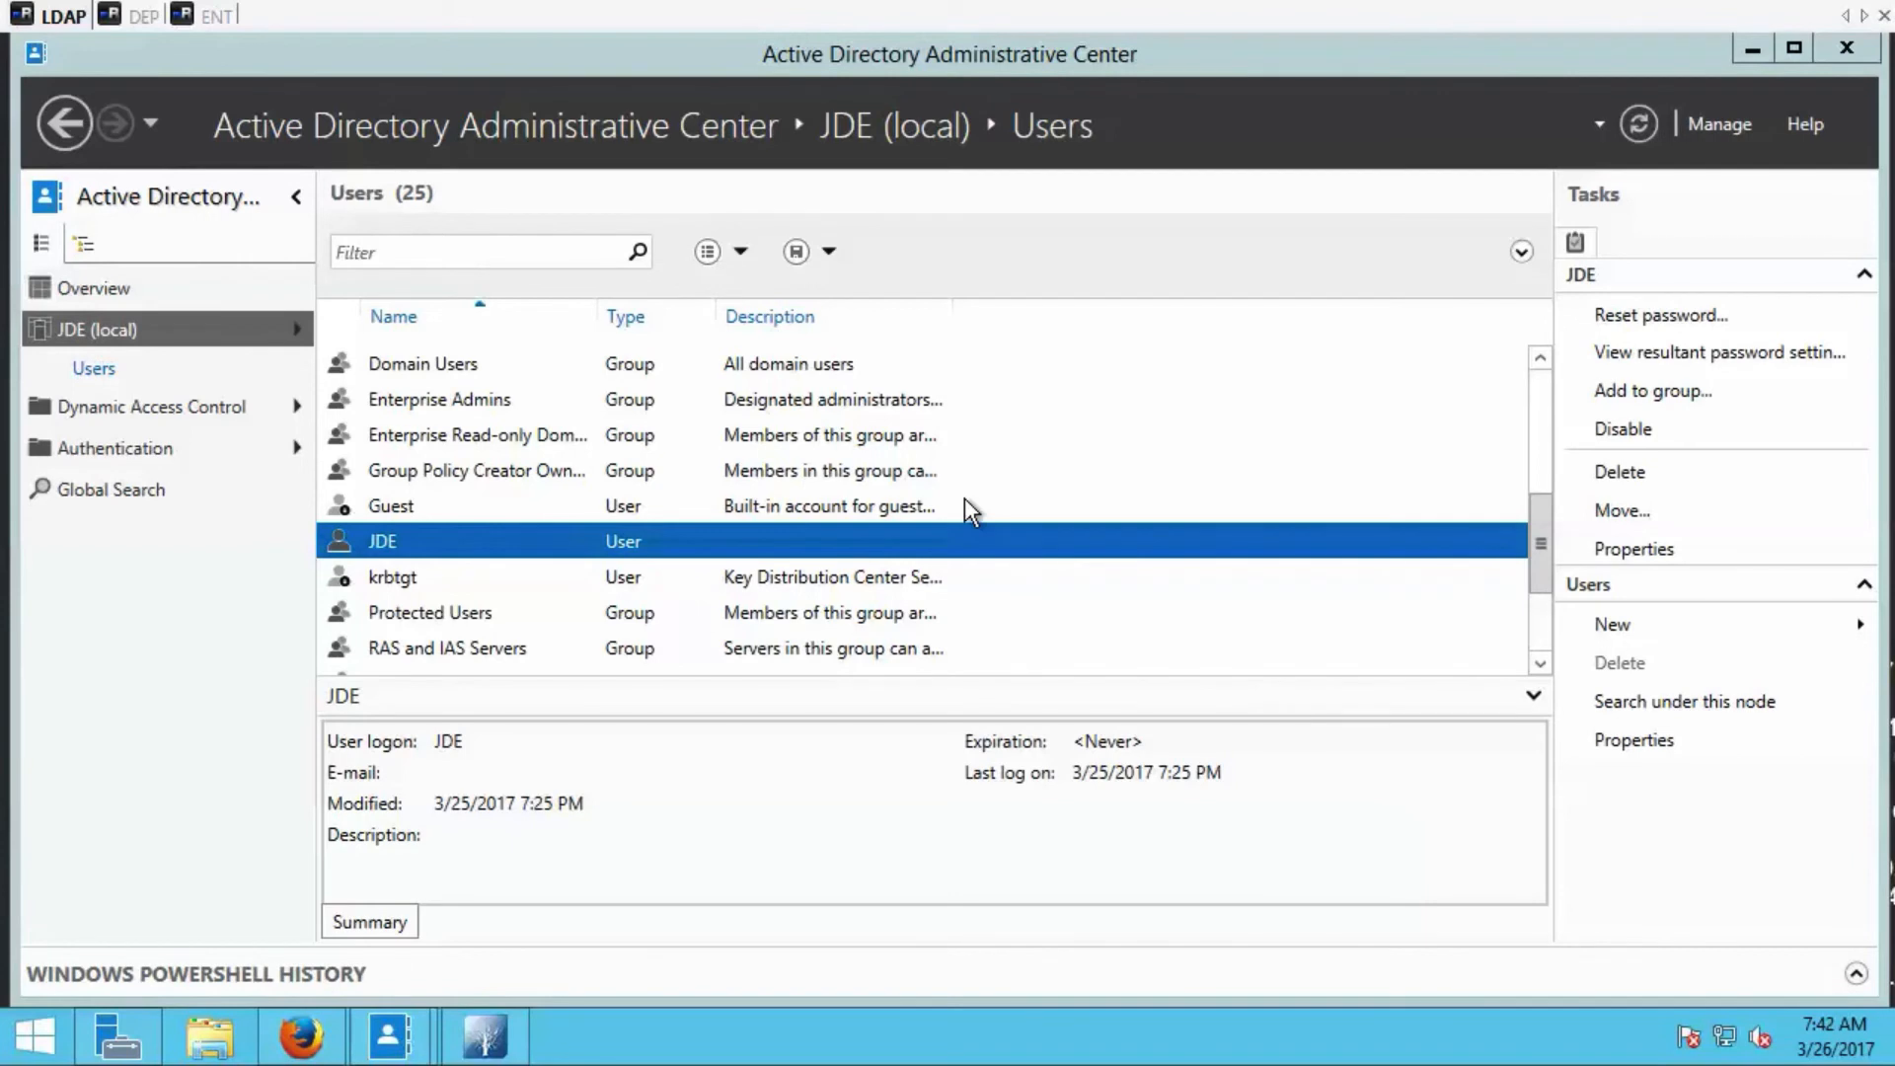
Find the newly created user in the Users list and open its properties to examine the Member Of section.
{"action": "left_click", "coordinate": [926, 446]}
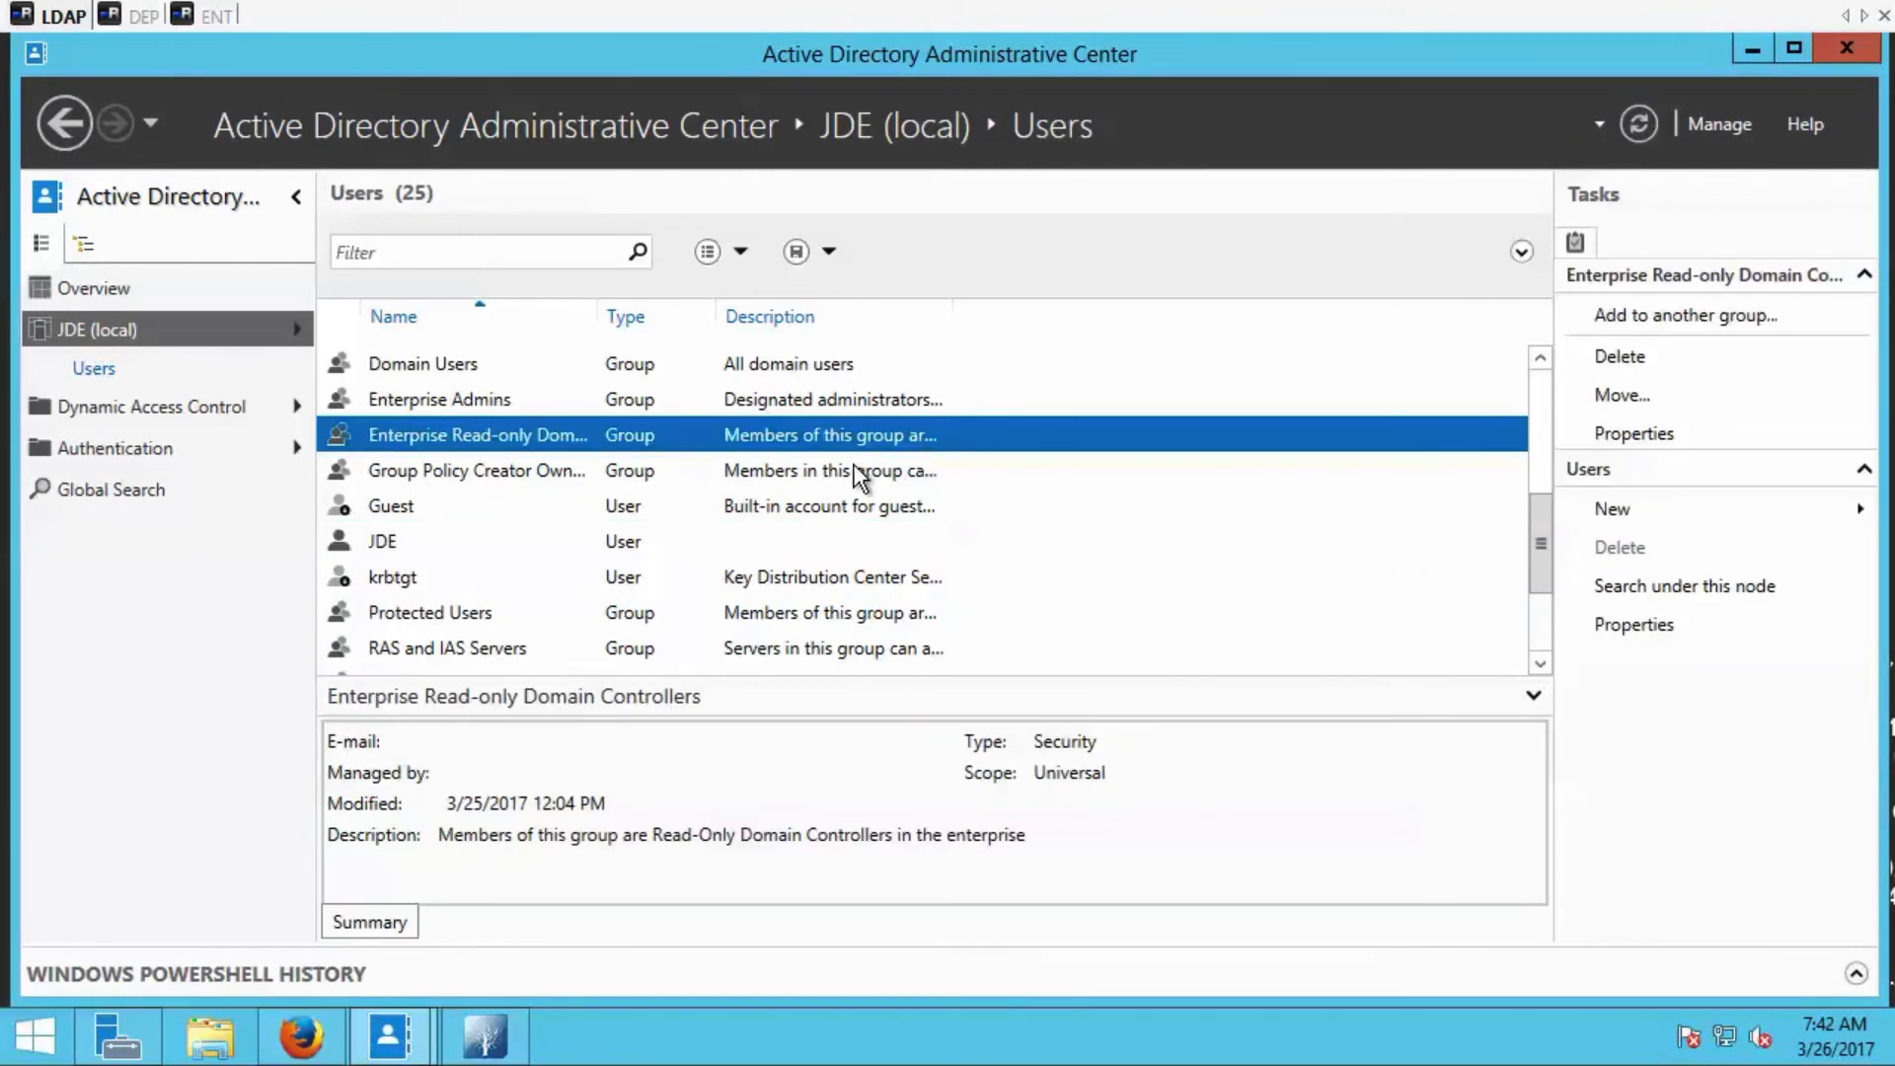
{"action": "left_click", "coordinate": [529, 618]}
{"action": "scroll", "coordinate": [528, 632], "scroll_direction": "down", "scroll_amount": 2}
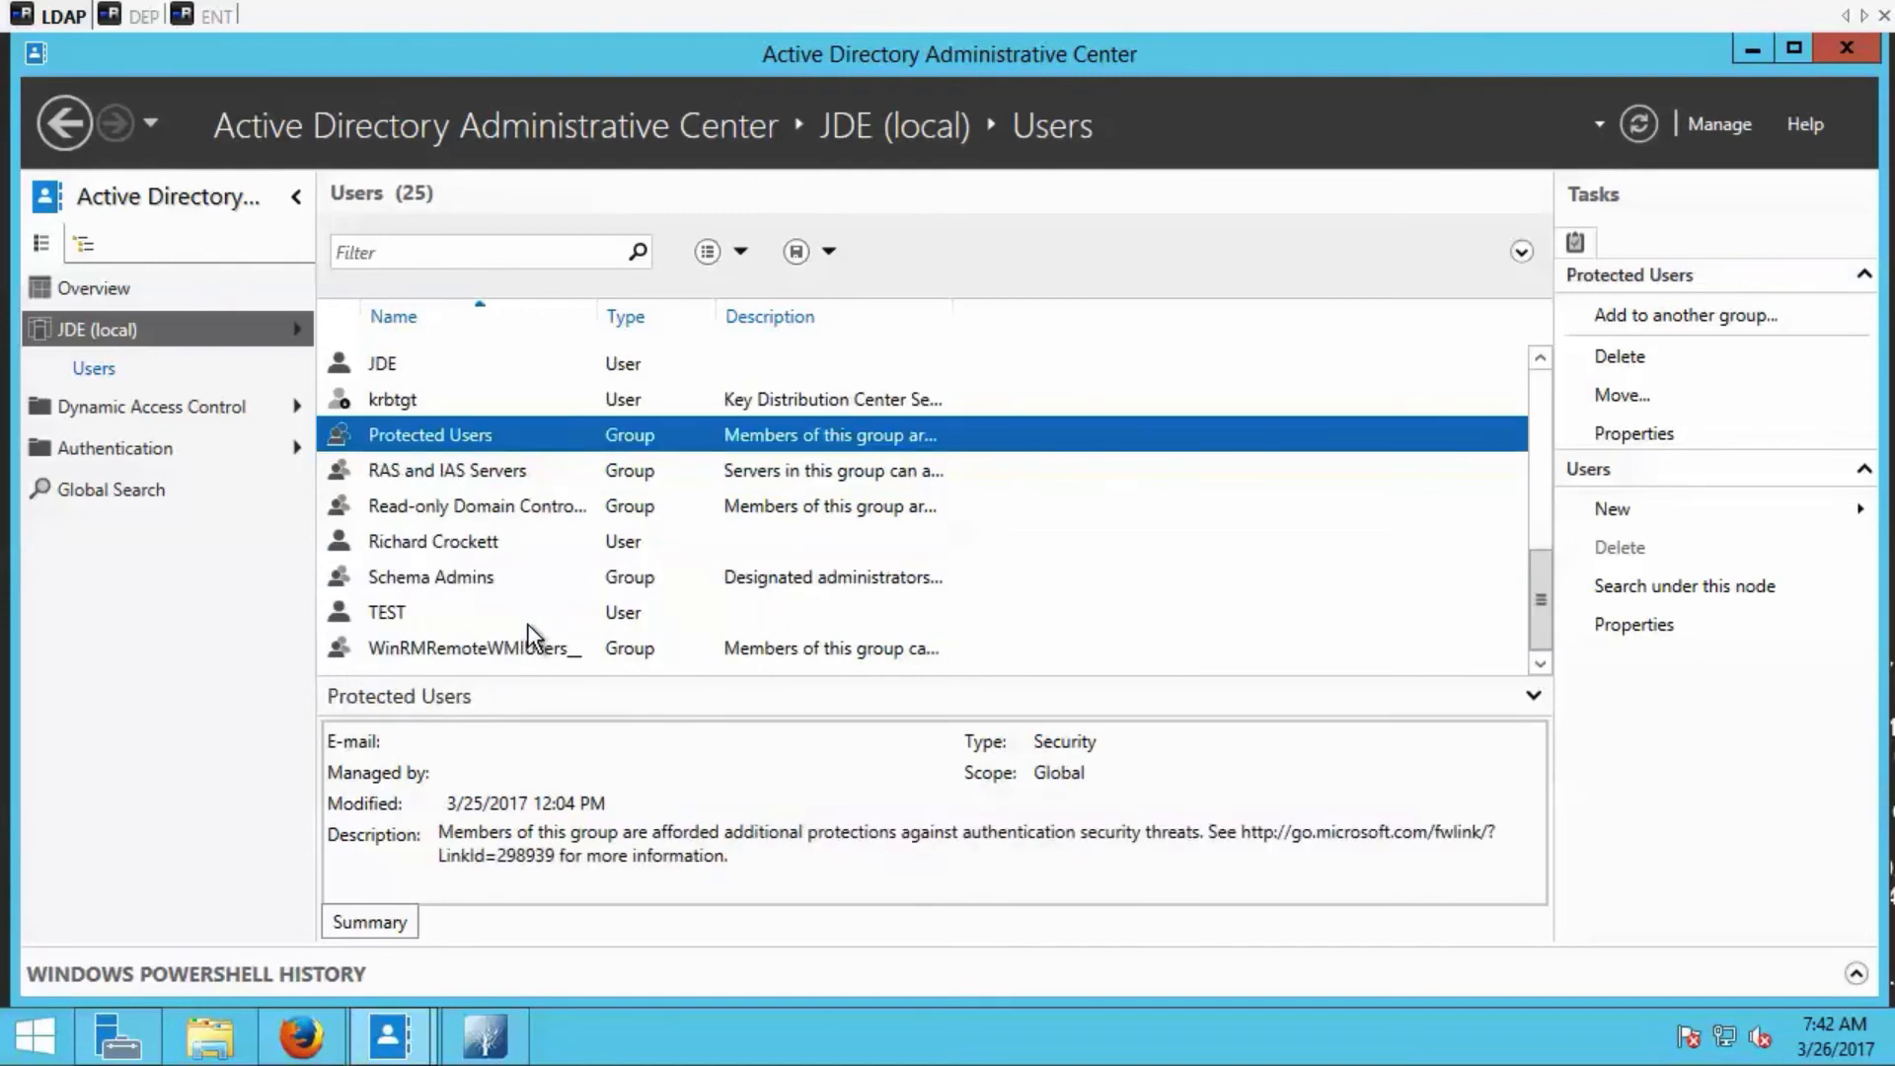
{"action": "left_click", "coordinate": [484, 545]}
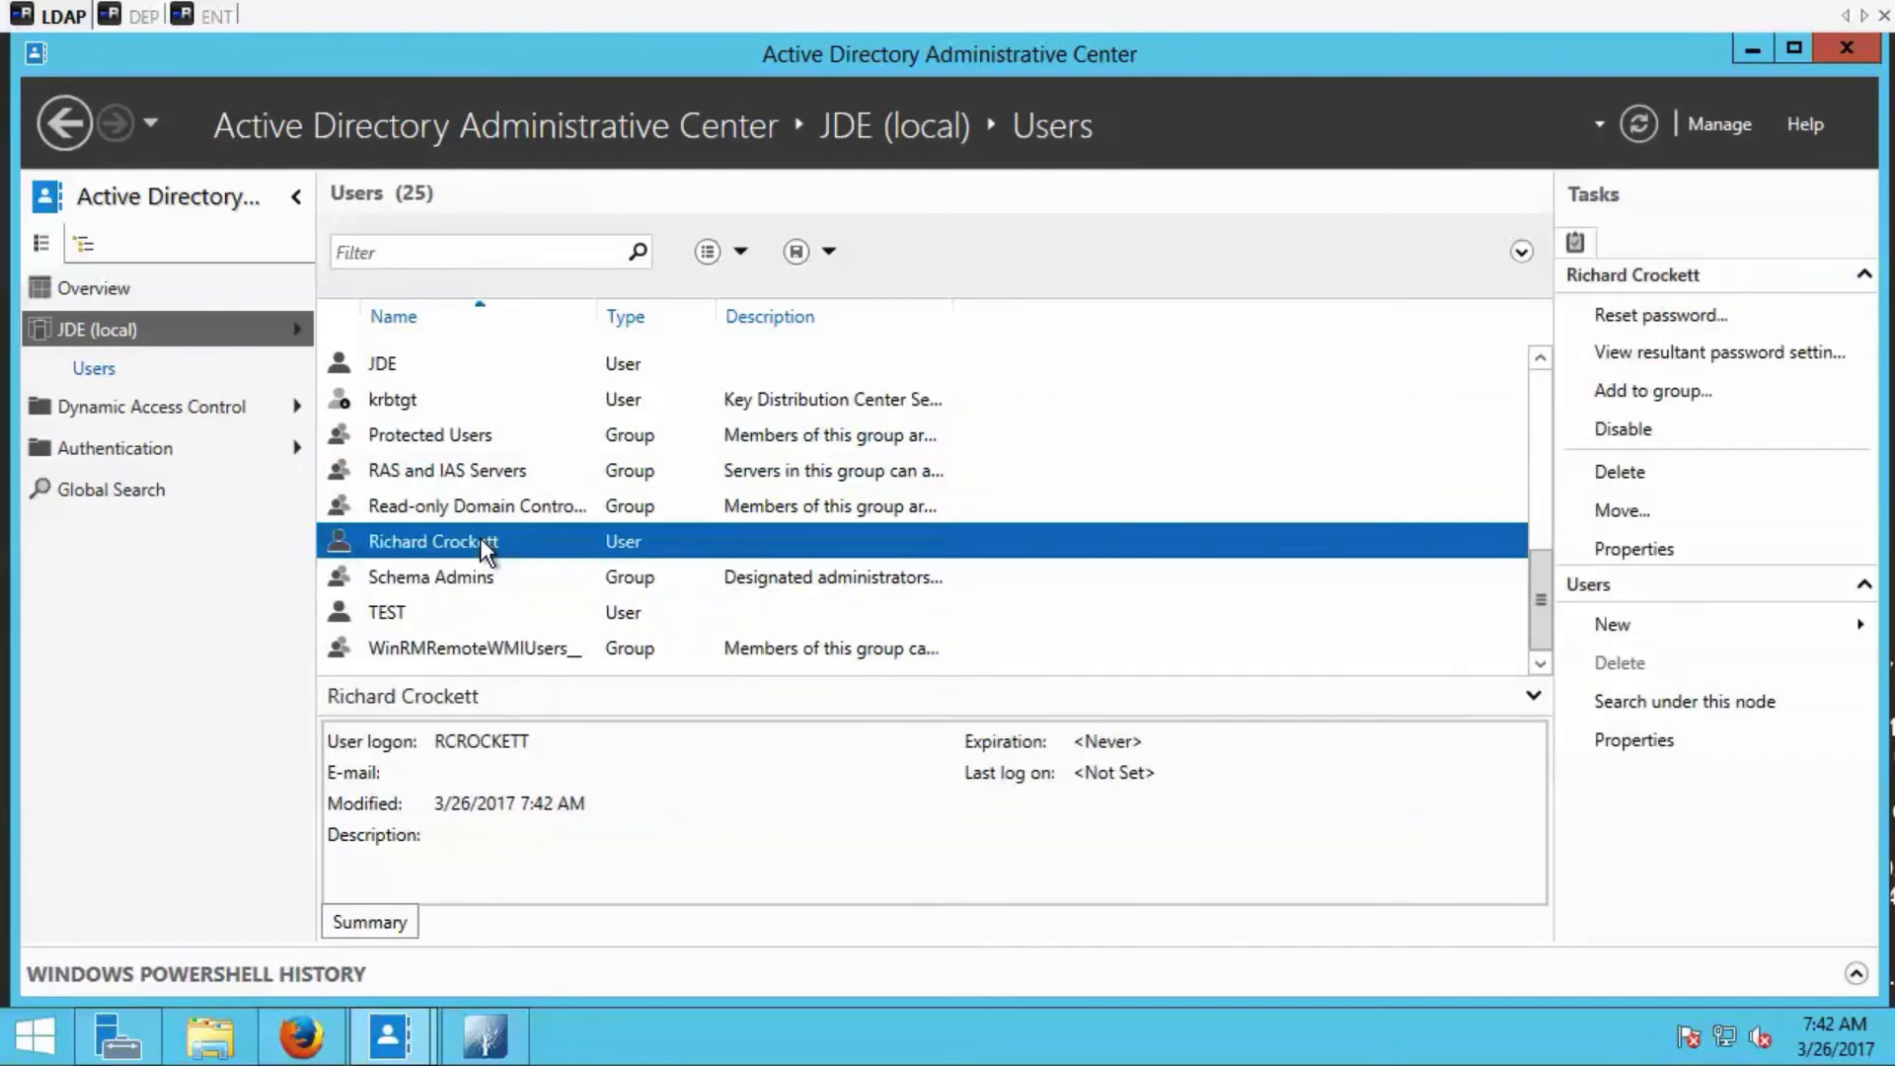
{"action": "double_click", "coordinate": [481, 542]}
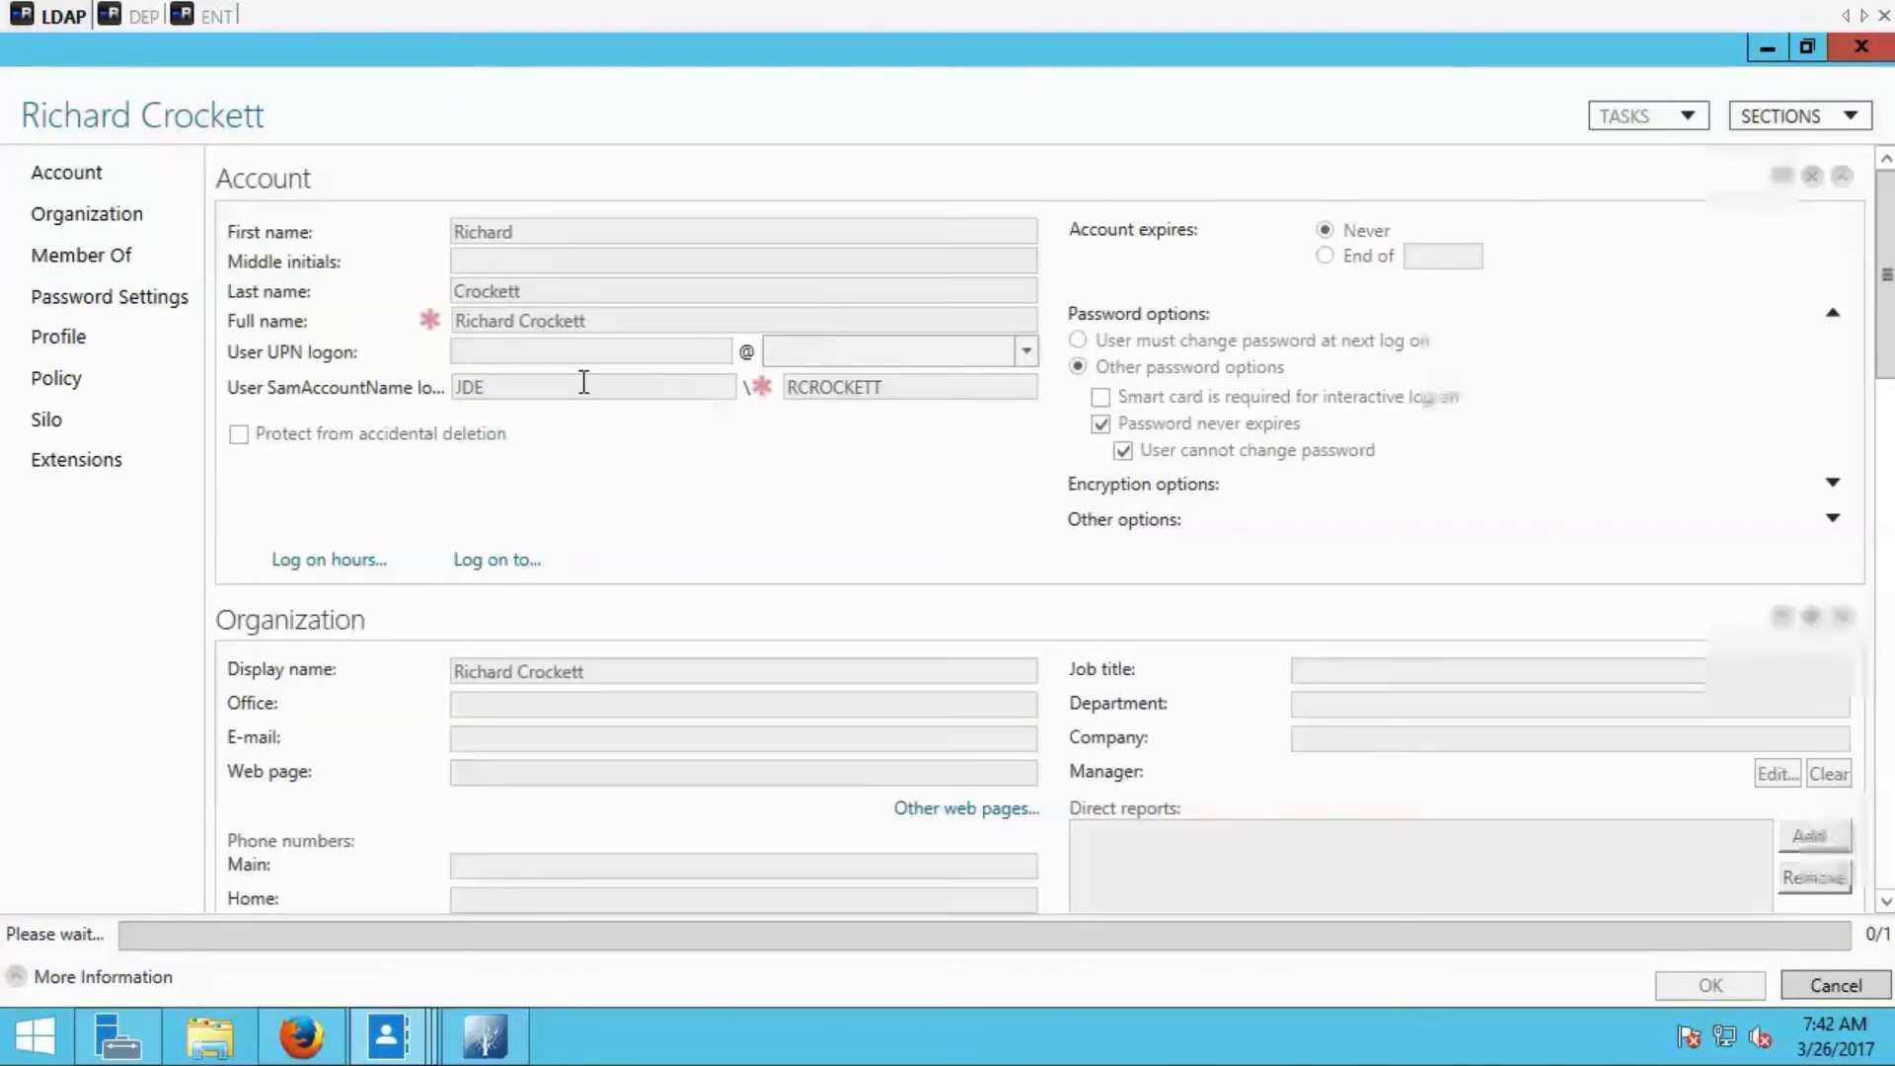
{"action": "left_click", "coordinate": [137, 257]}
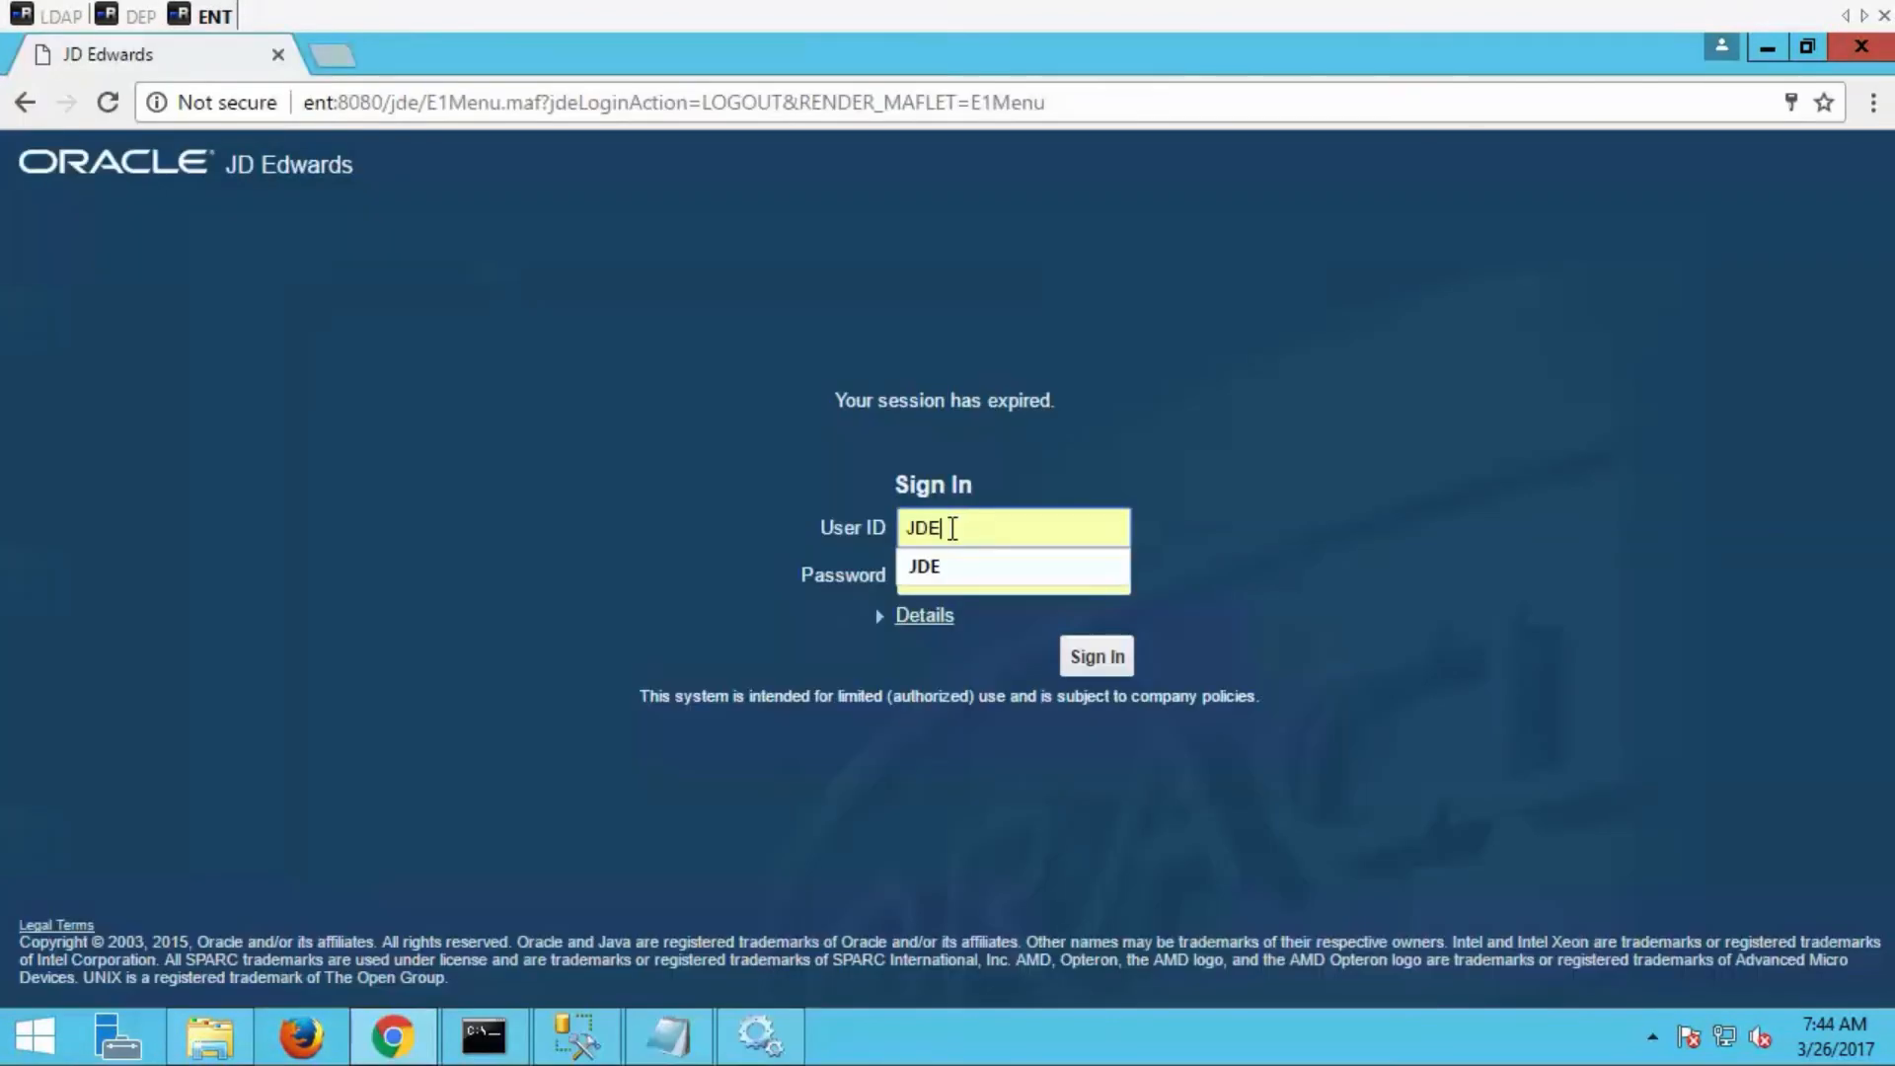
Sign in to JD Edwards in the browser with the new Active Directory user's ID and account password.
{"action": "left_click_drag", "start_coordinate": [947, 530], "coordinate": [890, 531]}
{"action": "left_click", "coordinate": [998, 577]}
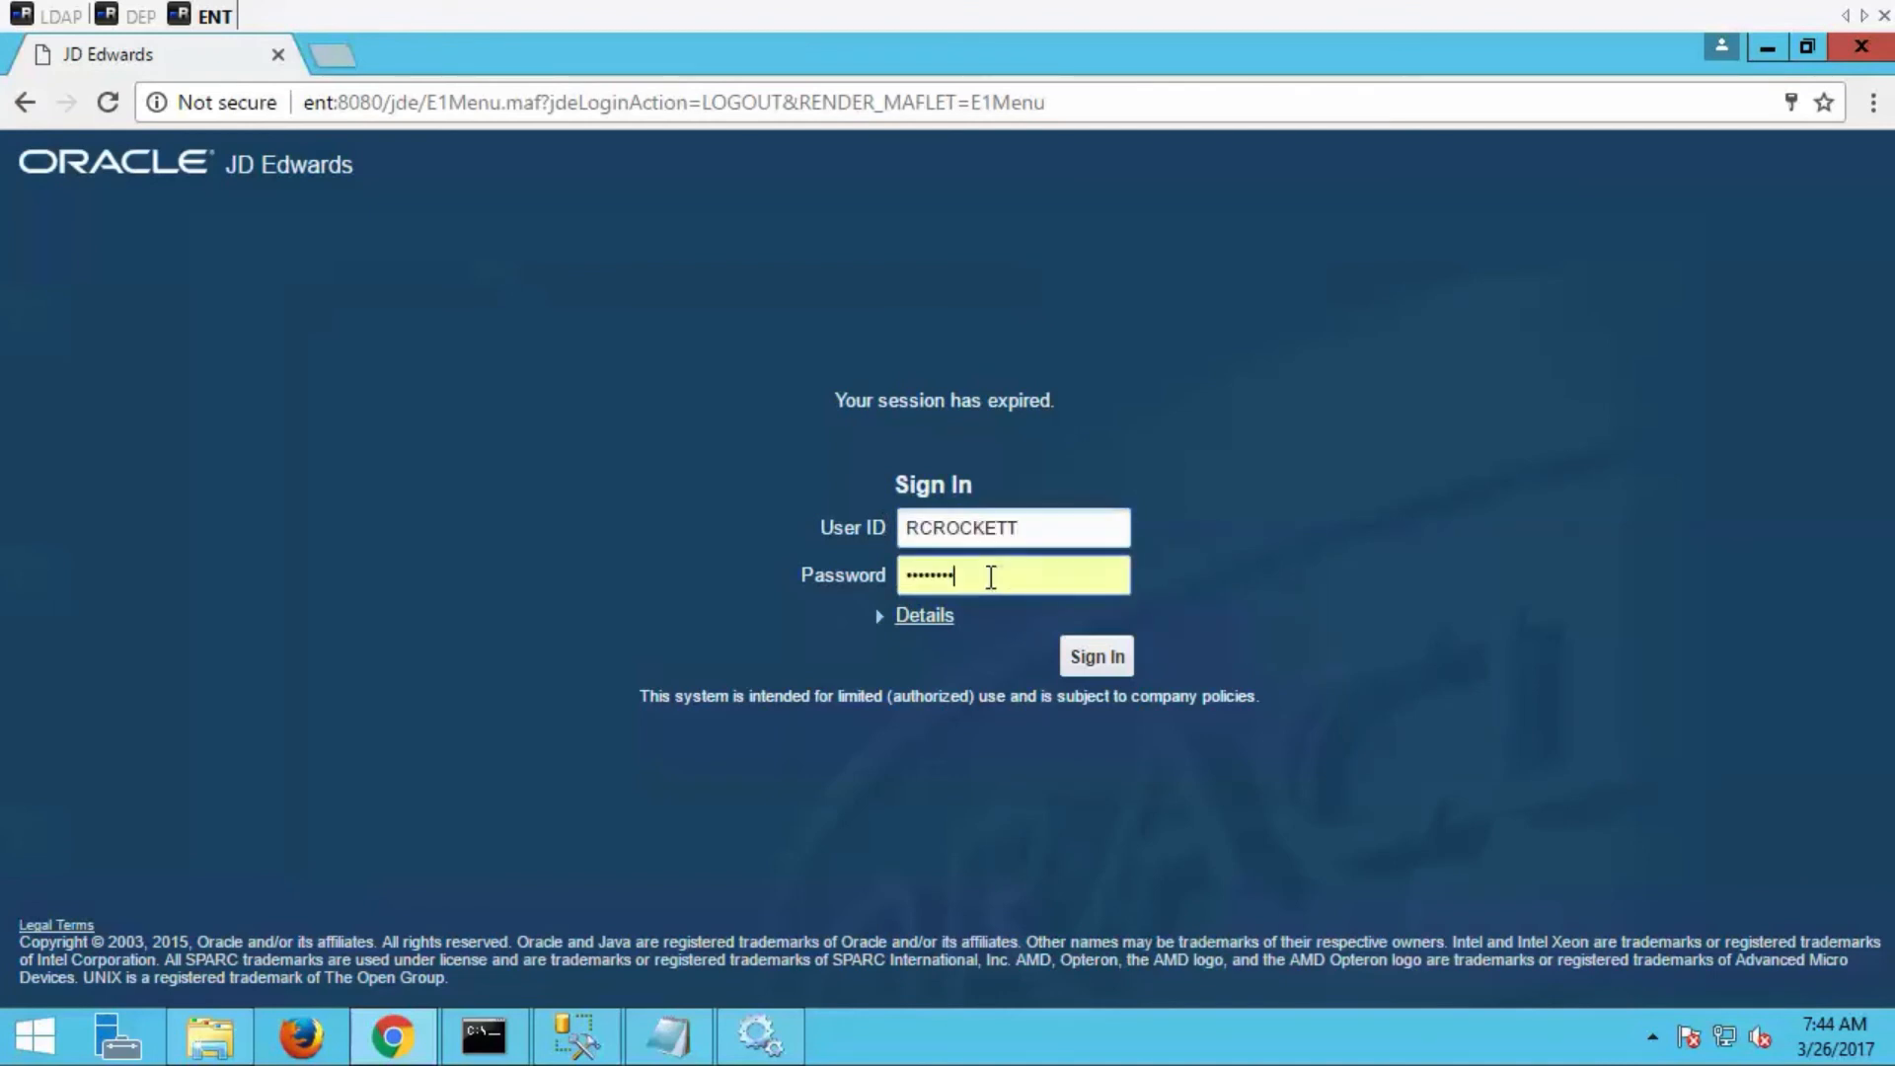
{"action": "double_click", "coordinate": [903, 567]}
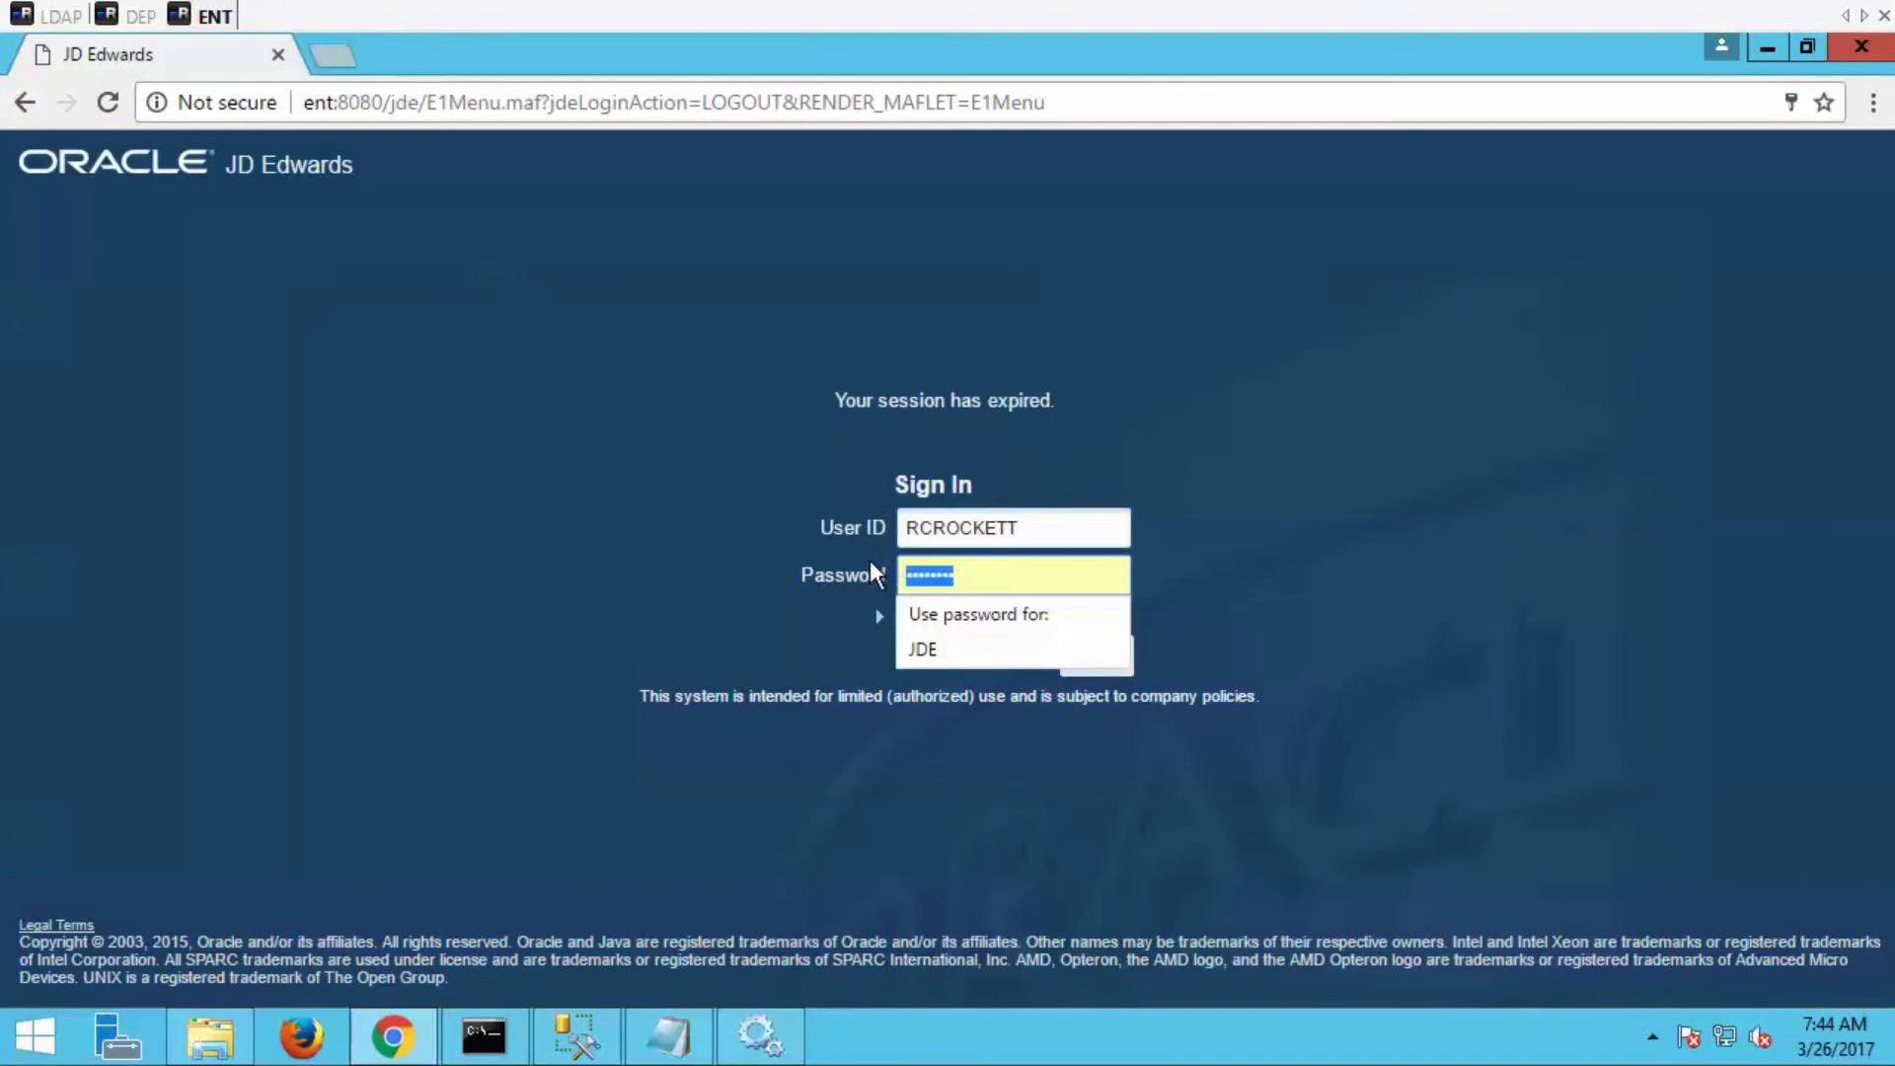
{"action": "key", "text": "ctrl+v"}
{"action": "left_click", "coordinate": [1105, 668]}
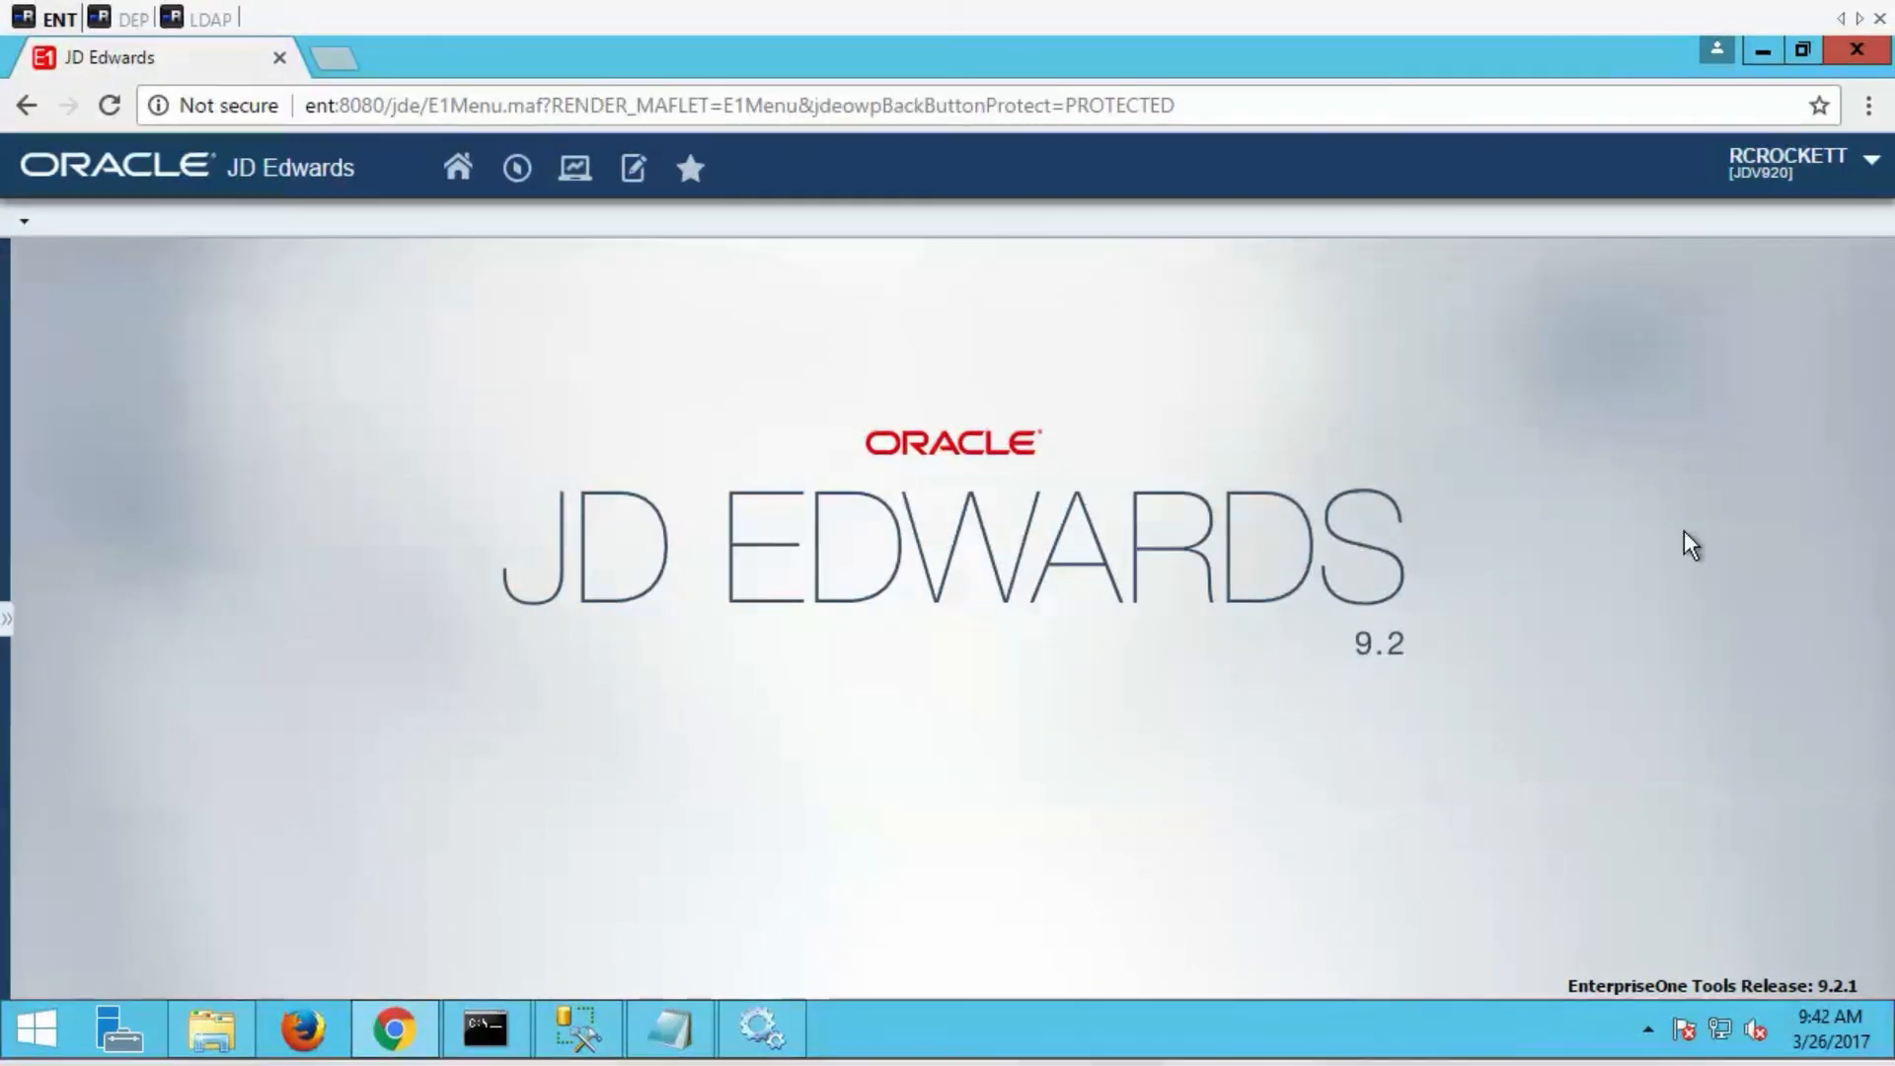
Open Change Password in My System Options, expand the details of the form's reported issue to read them, and close the form.
{"action": "left_click", "coordinate": [1868, 164]}
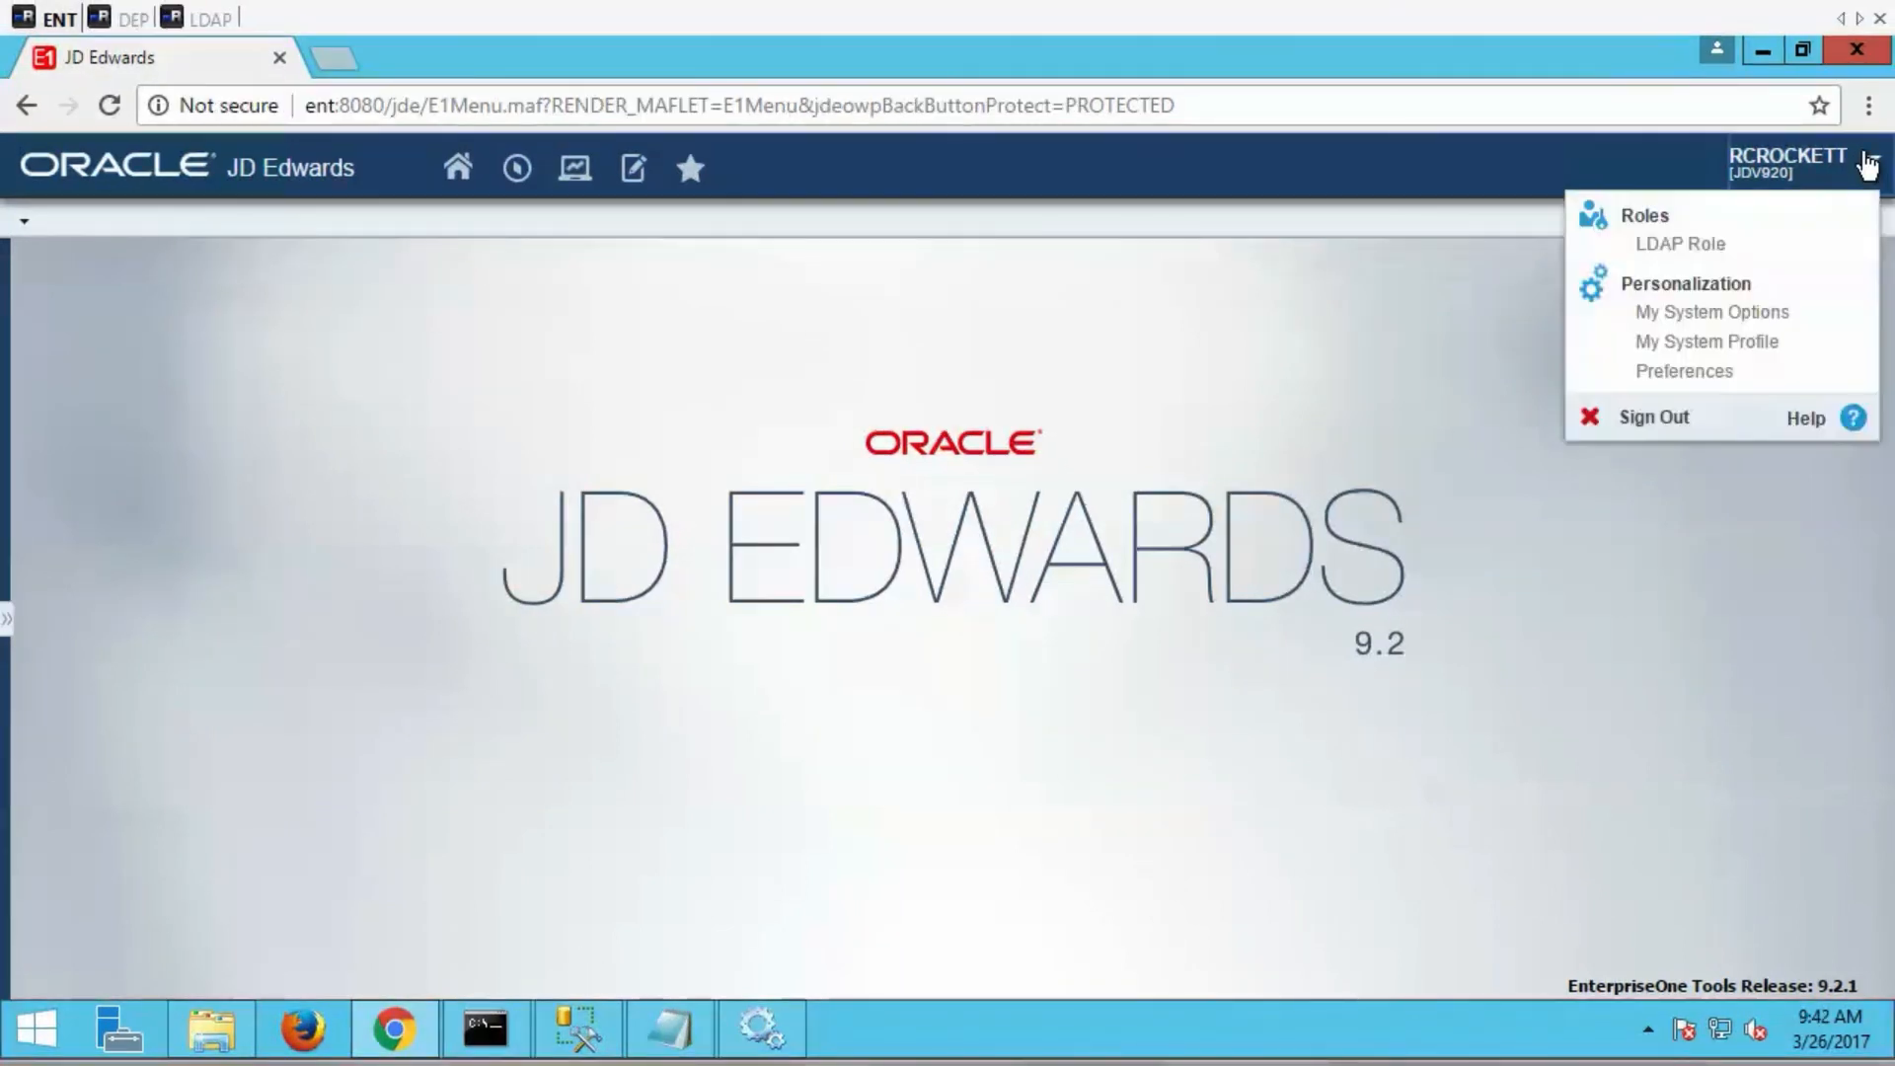
{"action": "left_click", "coordinate": [1759, 313]}
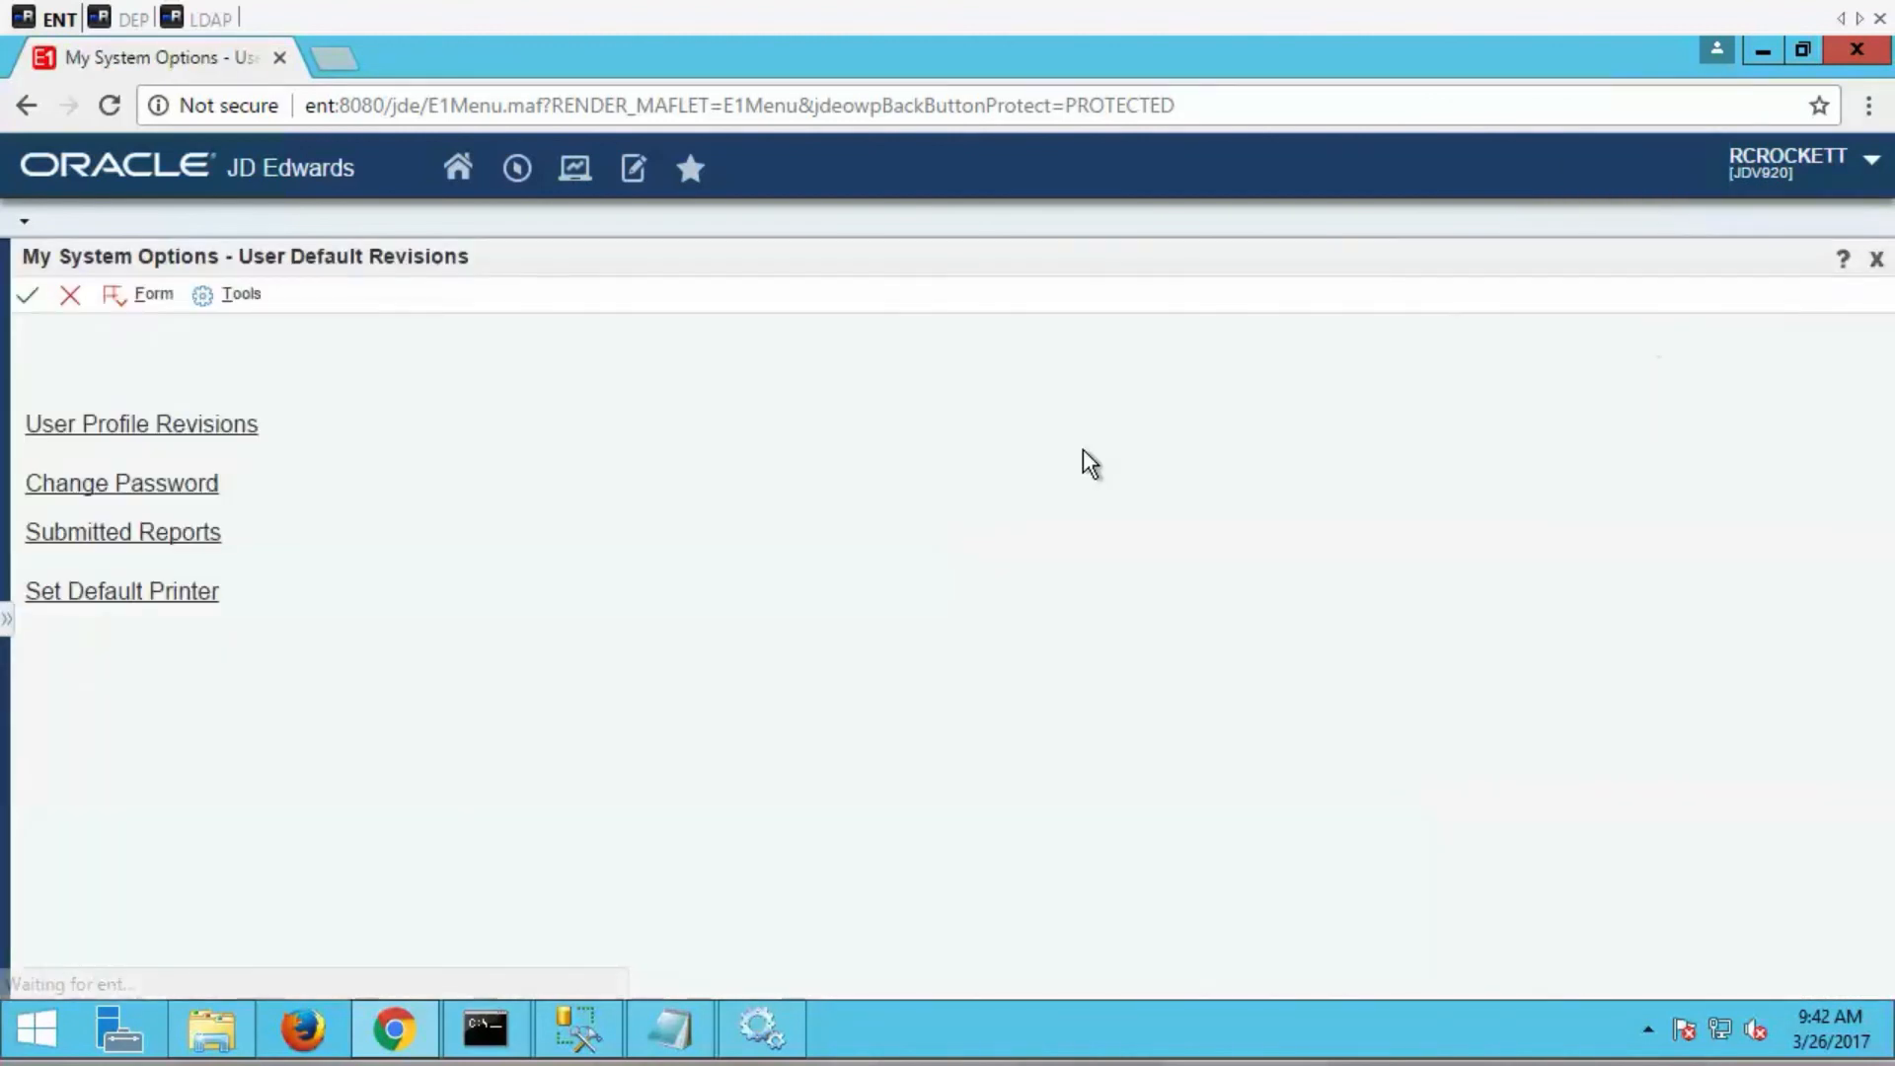
{"action": "left_click", "coordinate": [201, 503]}
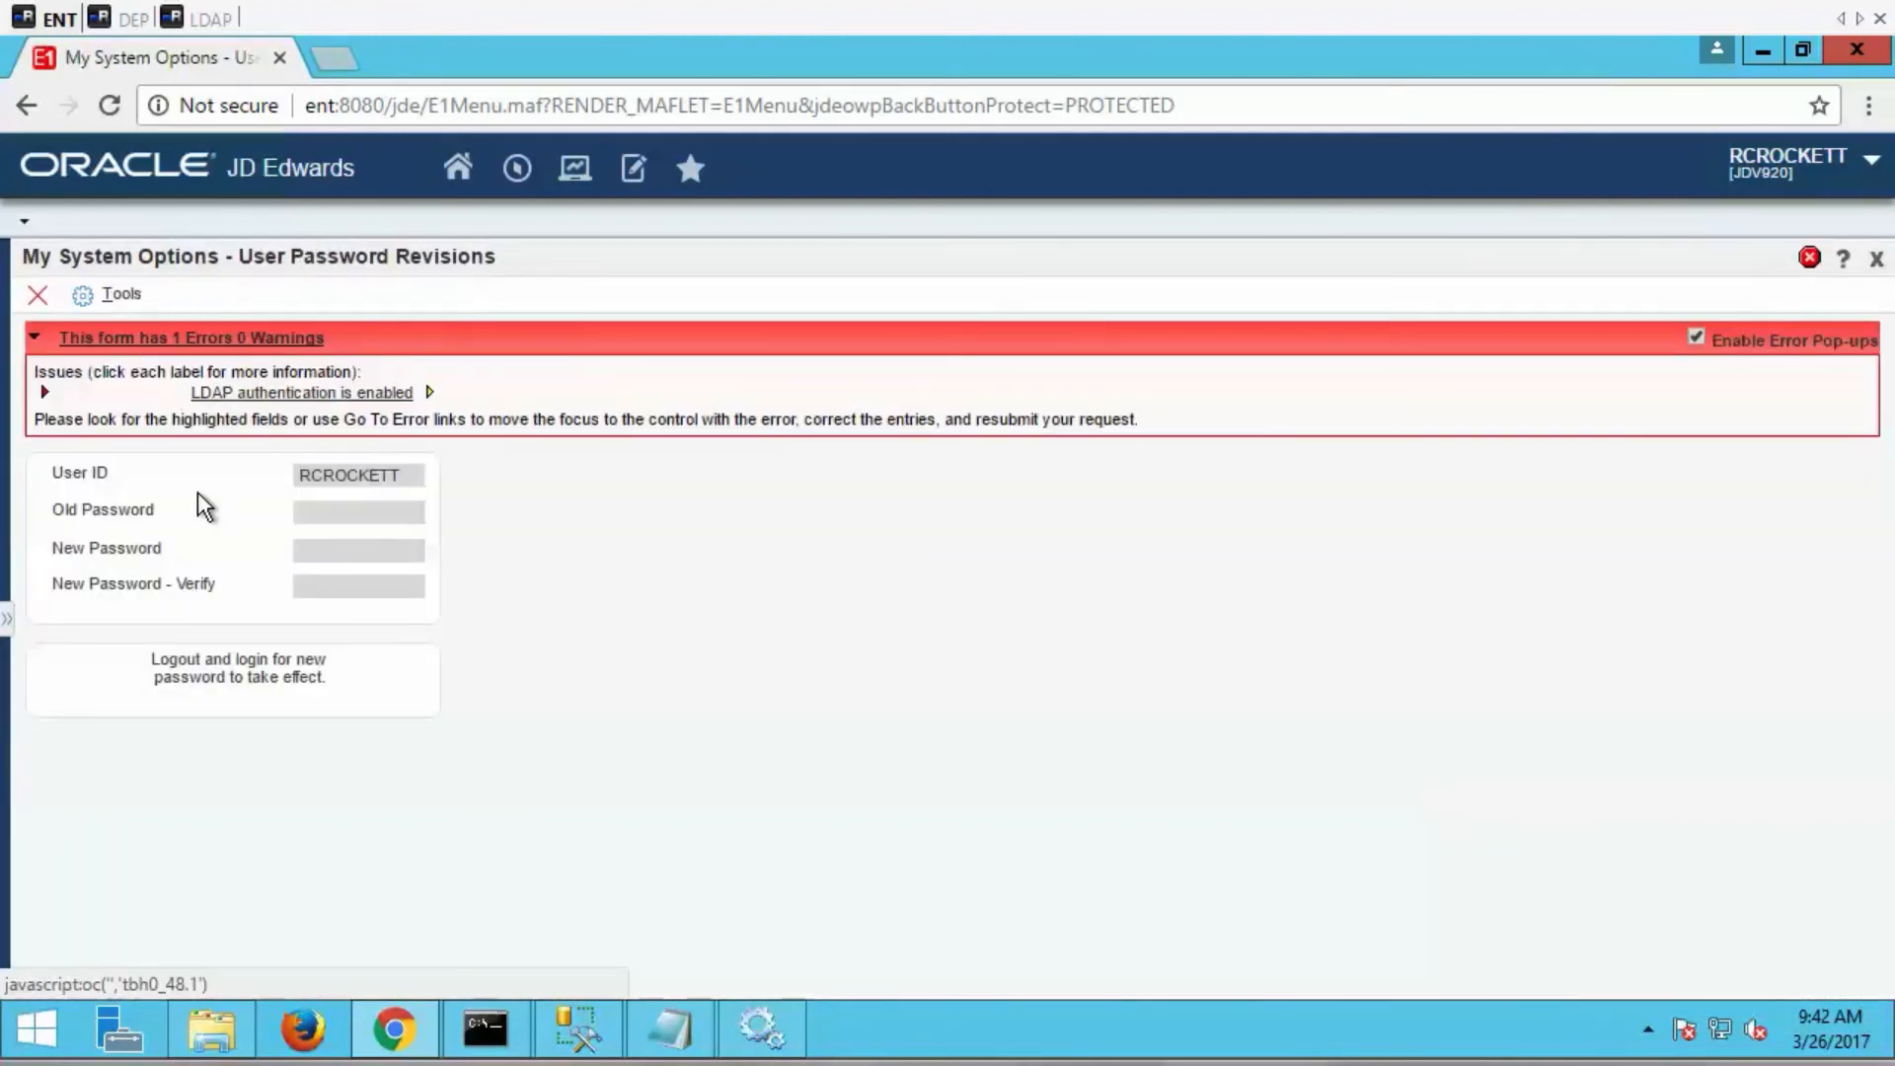
{"action": "left_click", "coordinate": [46, 394]}
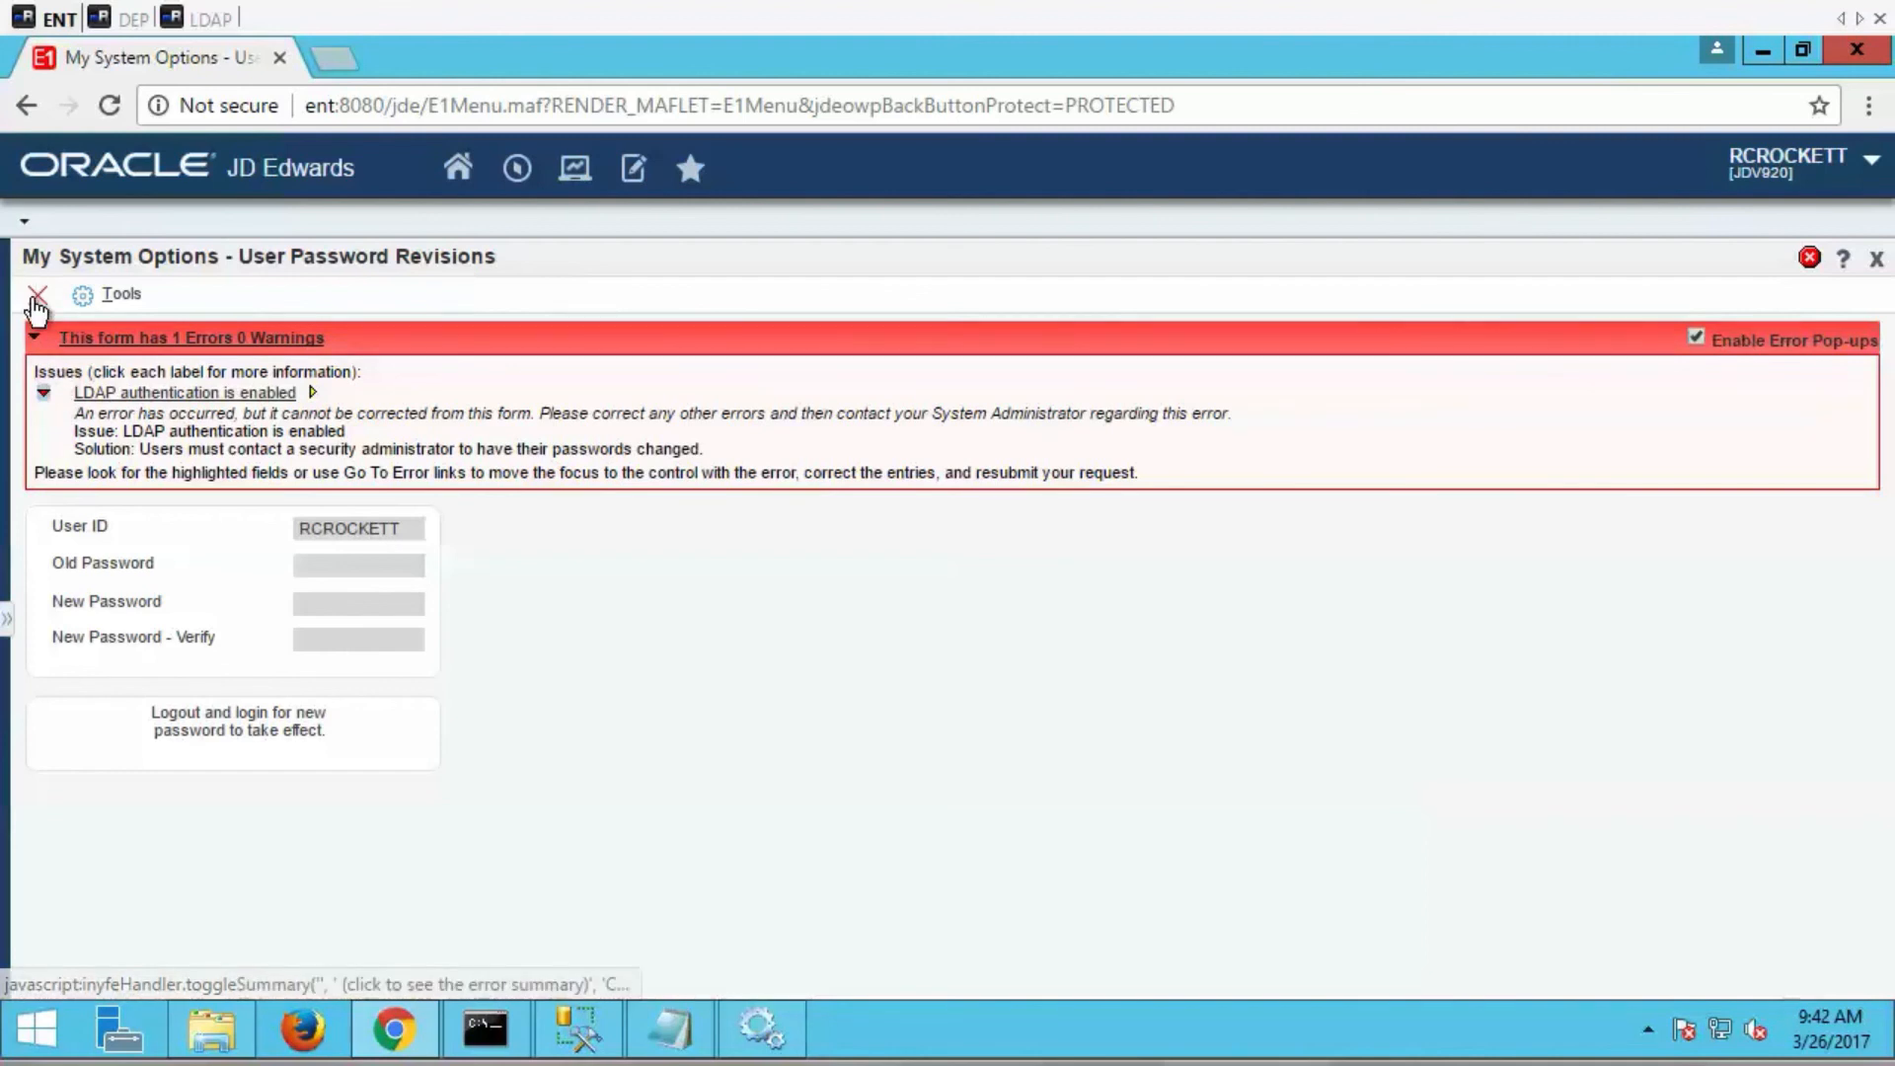
{"action": "left_click", "coordinate": [37, 298]}
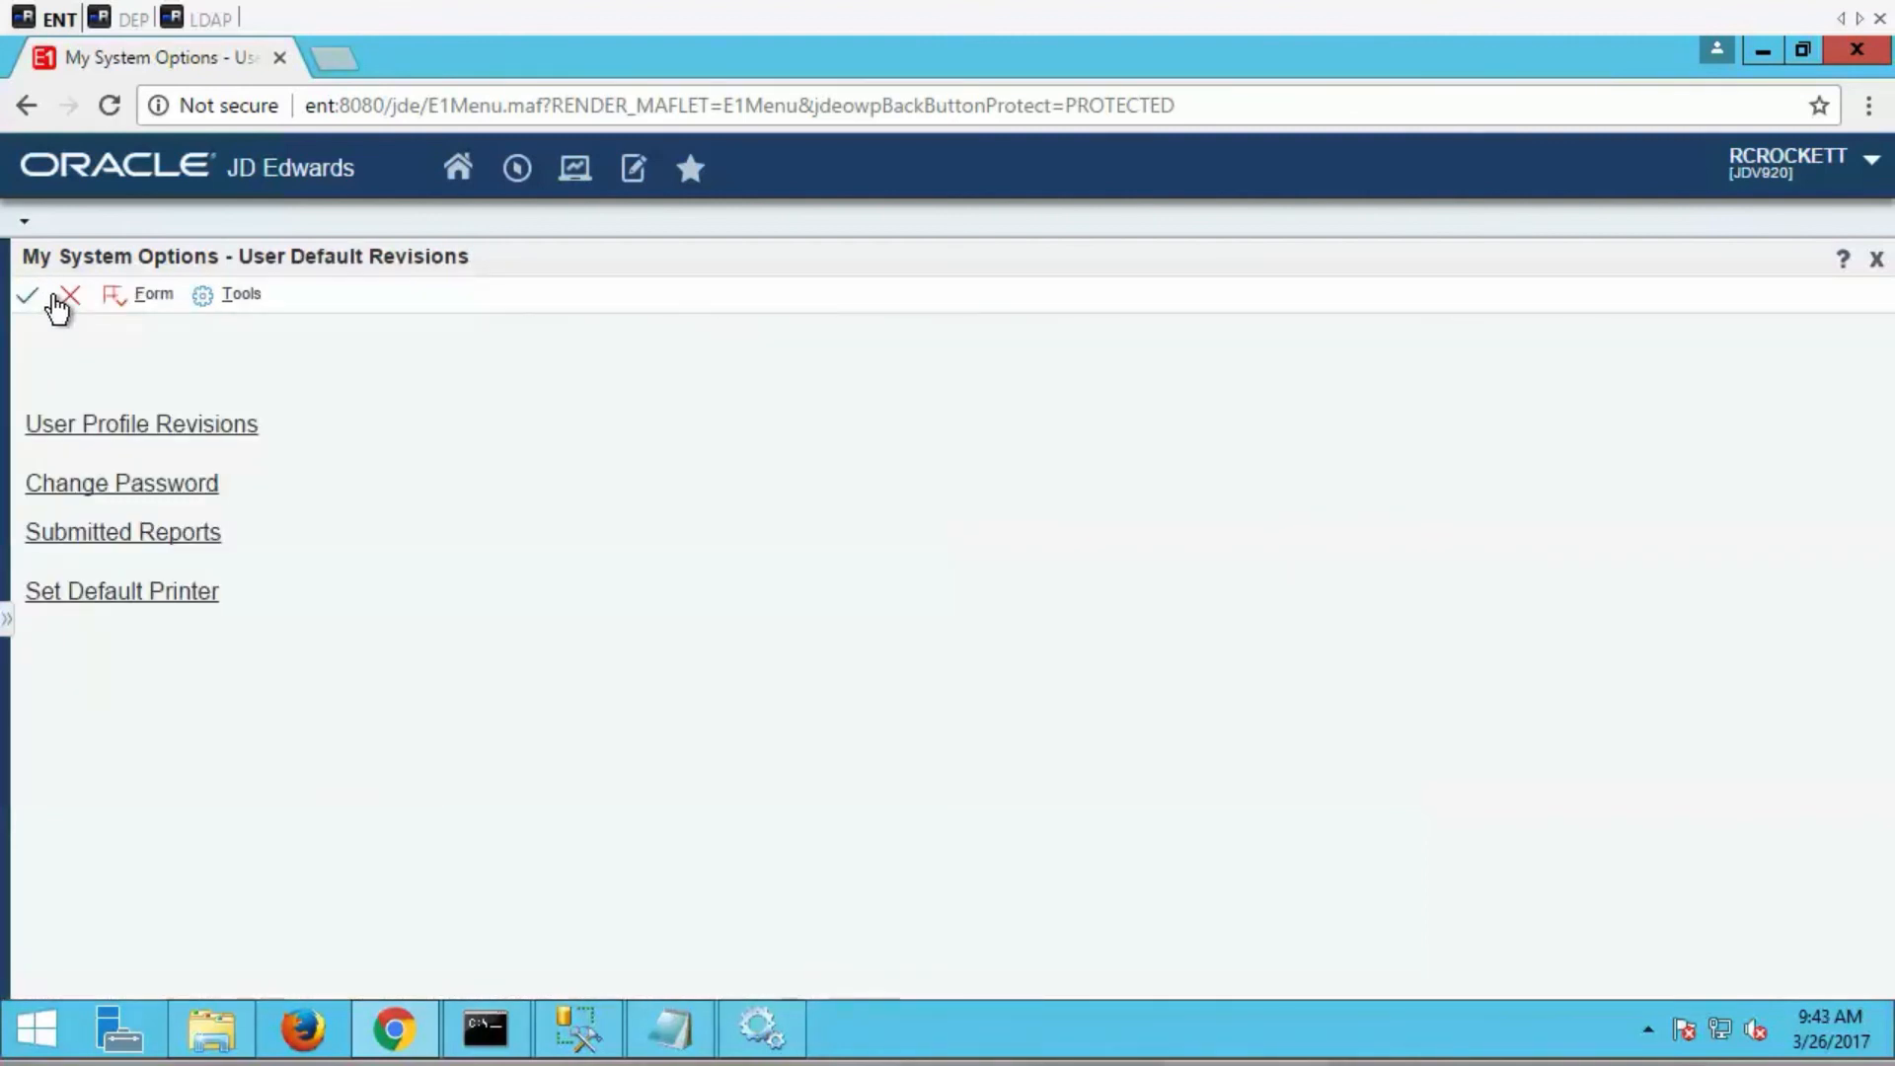
Open User Profile Revisions to examine the Language and Date Format preferences, and close My System Options without saving.
{"action": "left_click", "coordinate": [93, 424]}
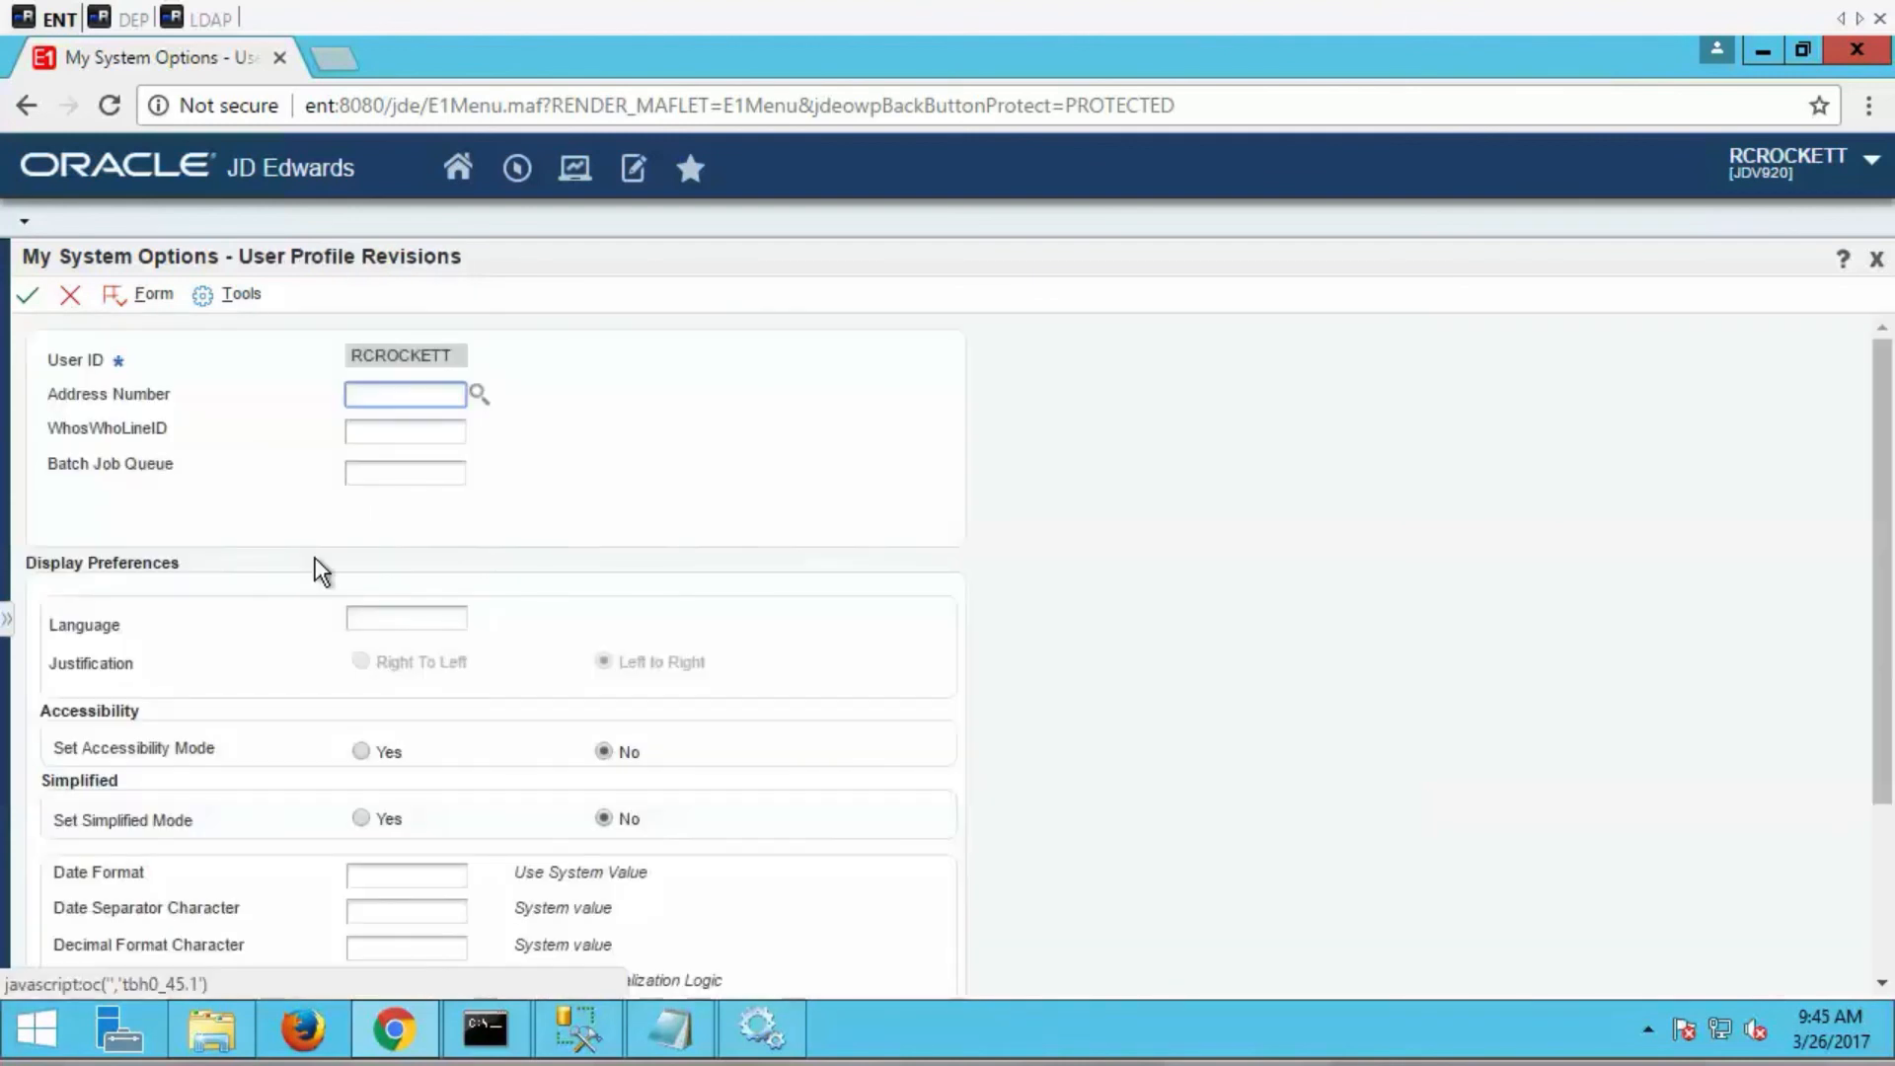
{"action": "left_click", "coordinate": [390, 626]}
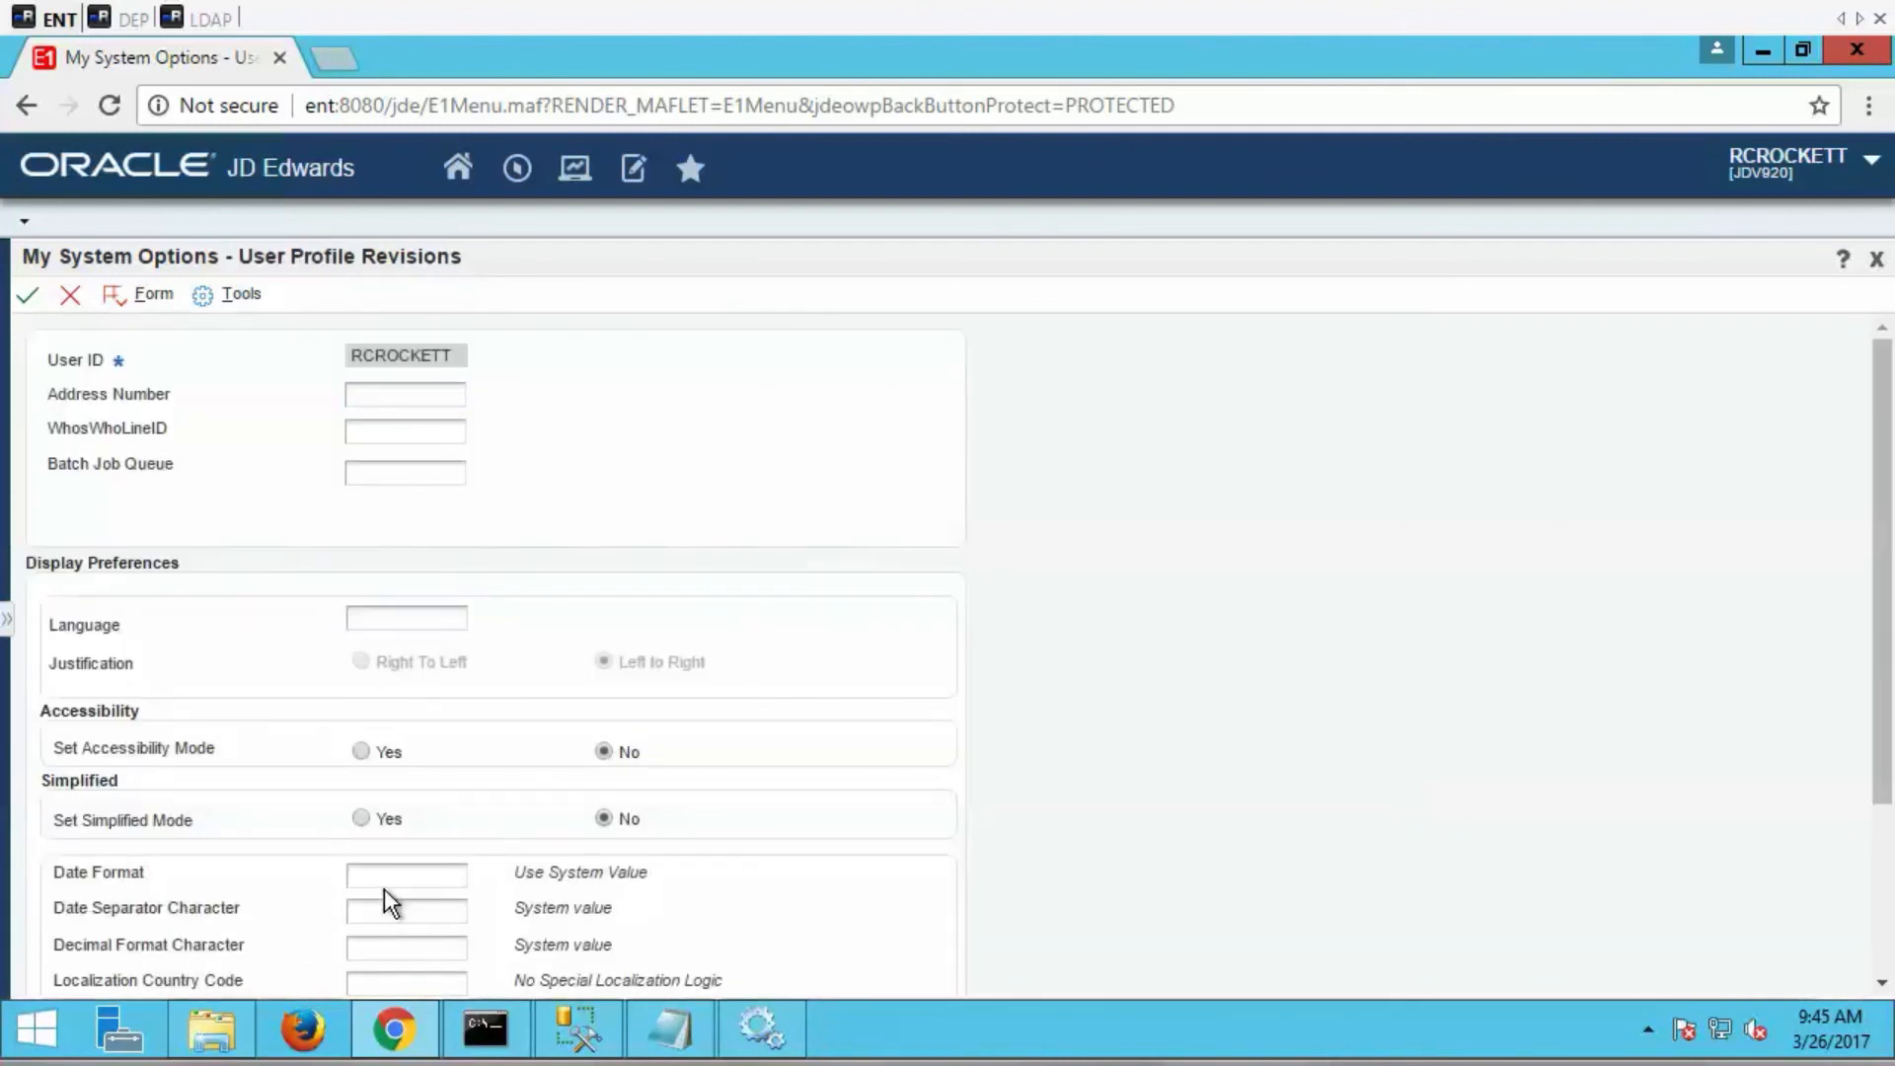
{"action": "left_click", "coordinate": [385, 879]}
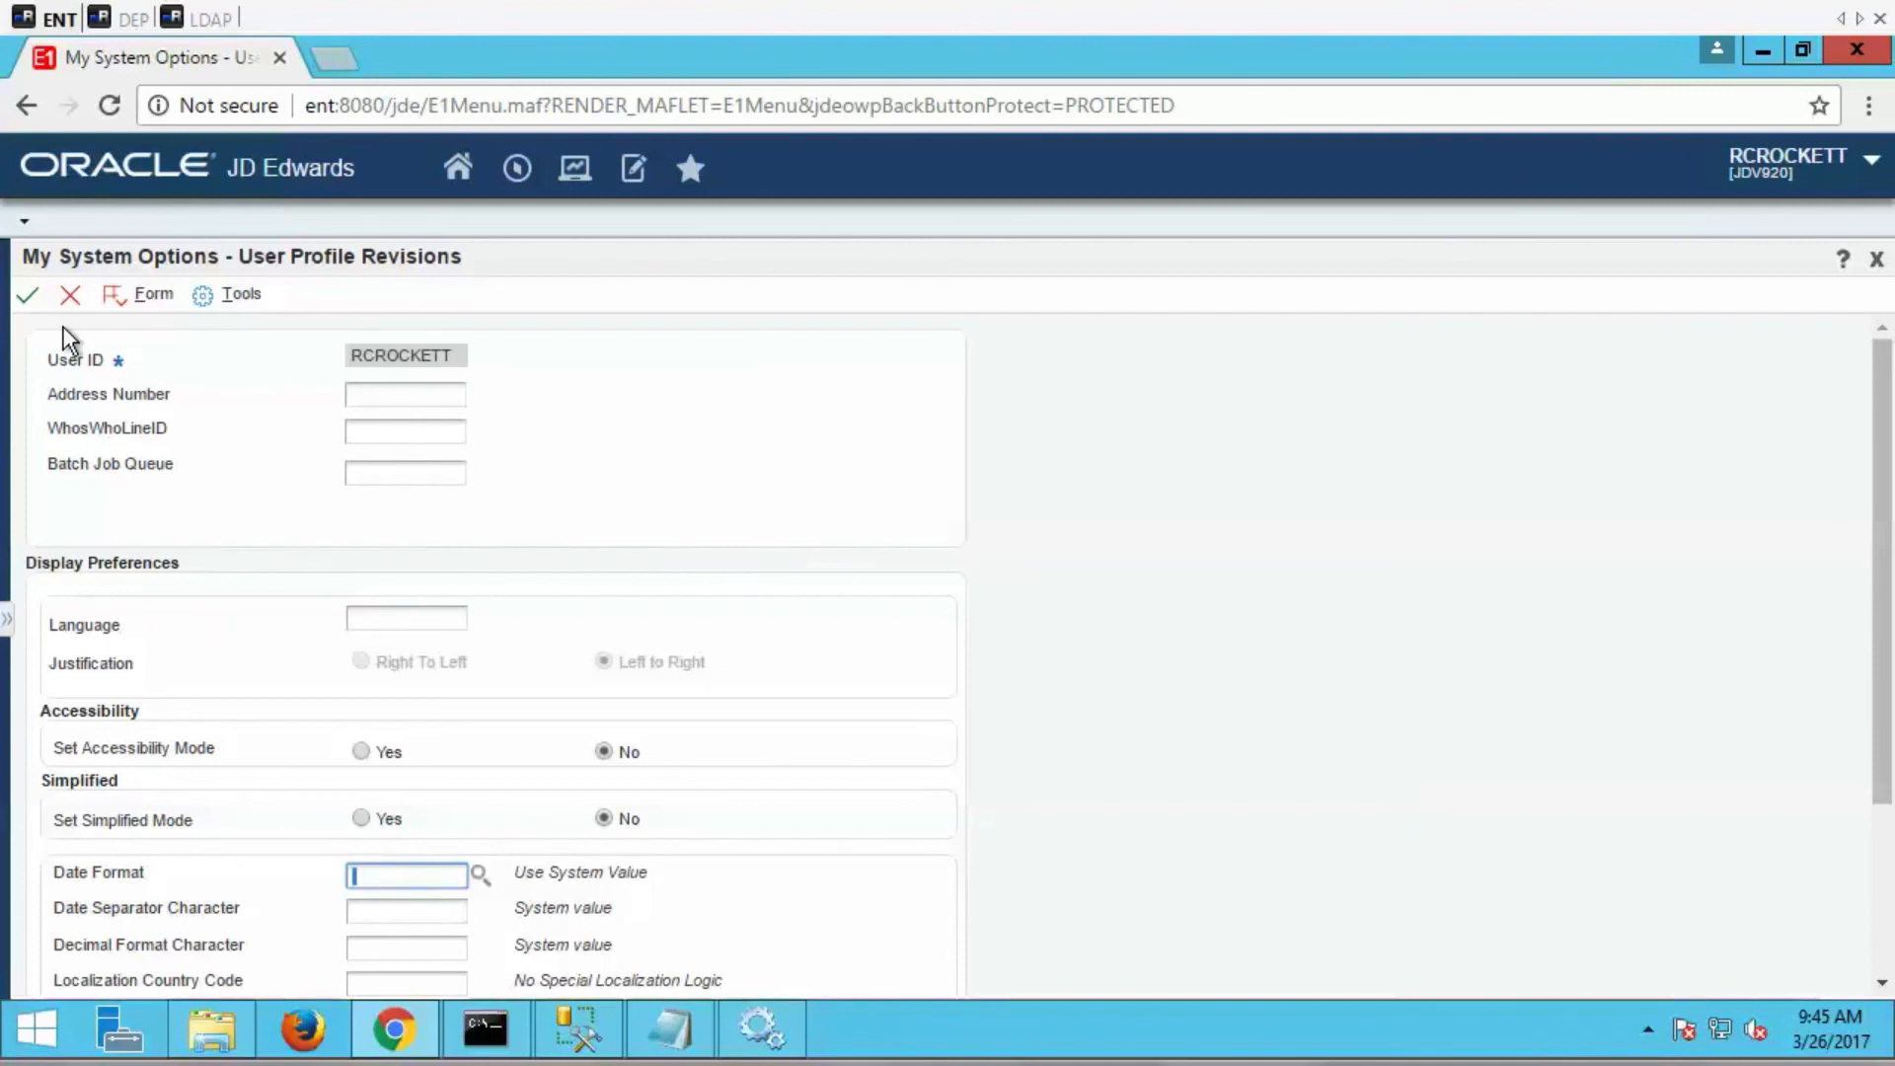
{"action": "left_click", "coordinate": [72, 296]}
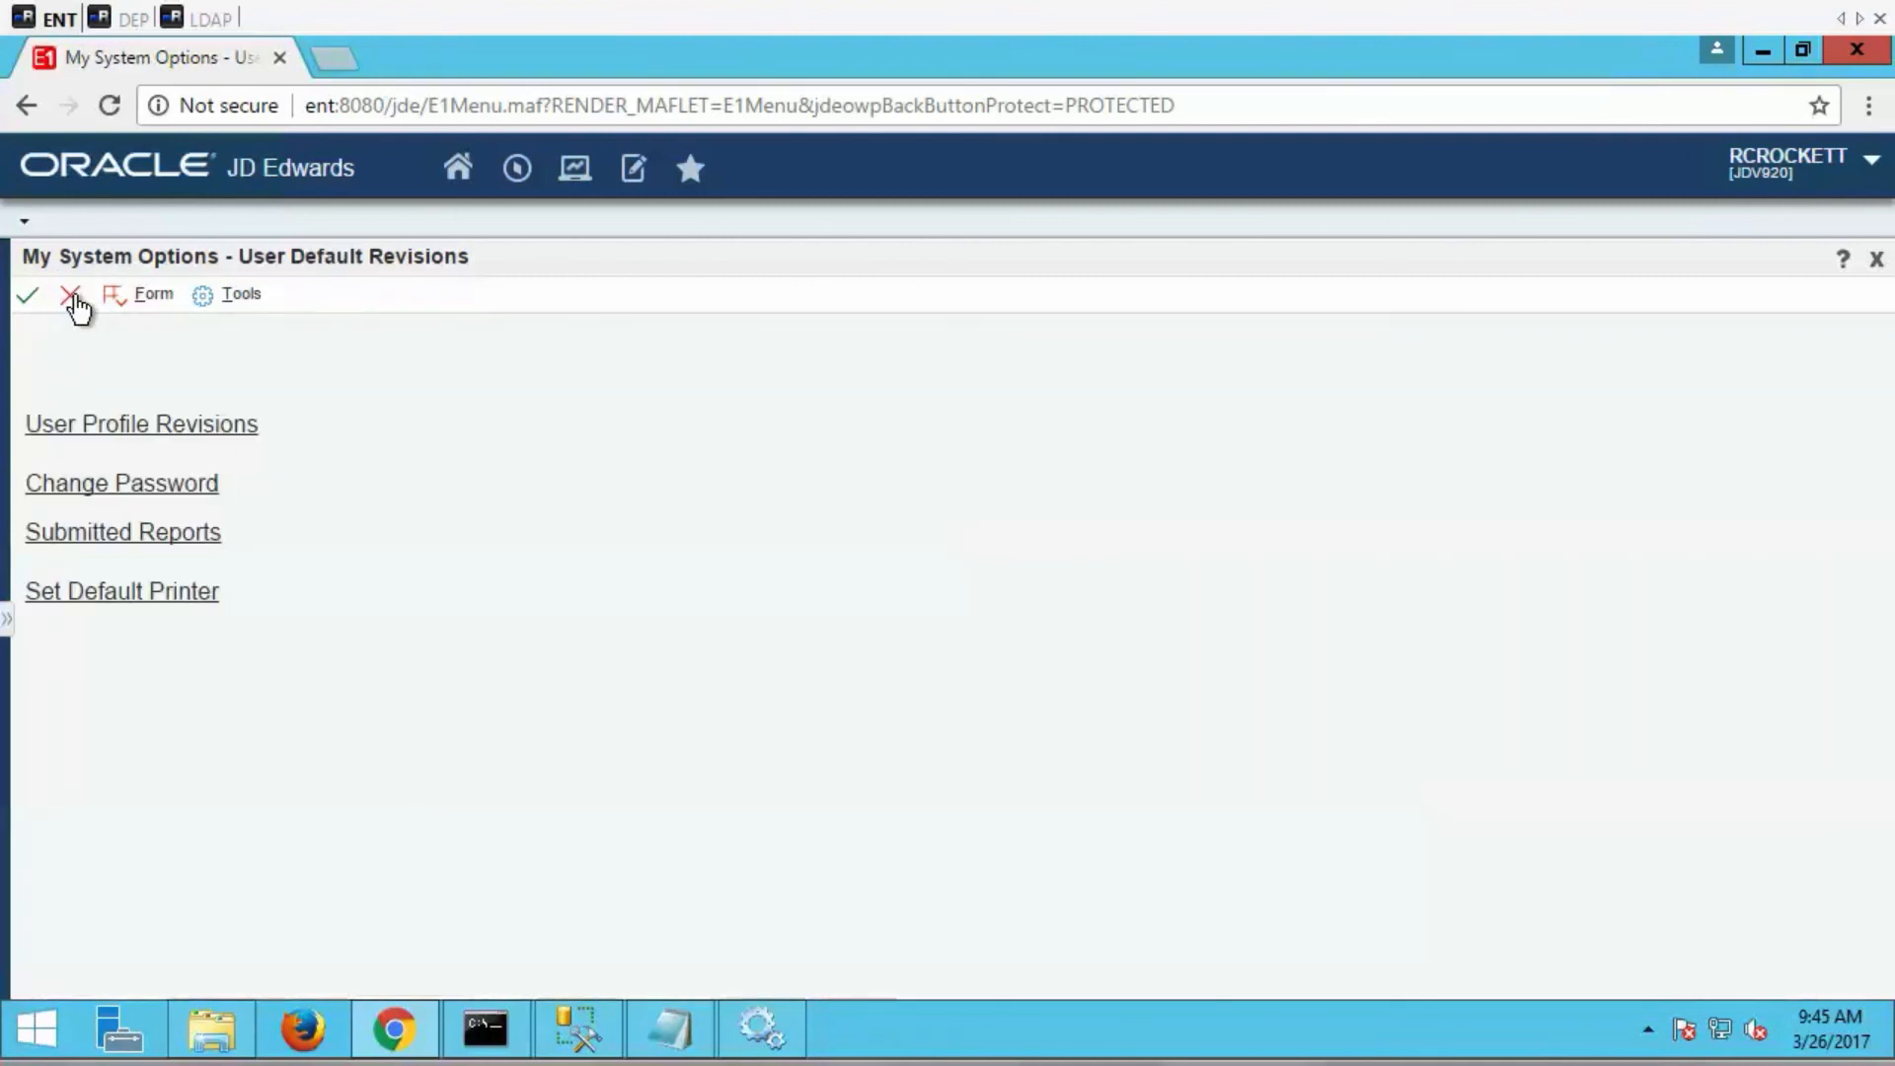
{"action": "left_click", "coordinate": [75, 298]}
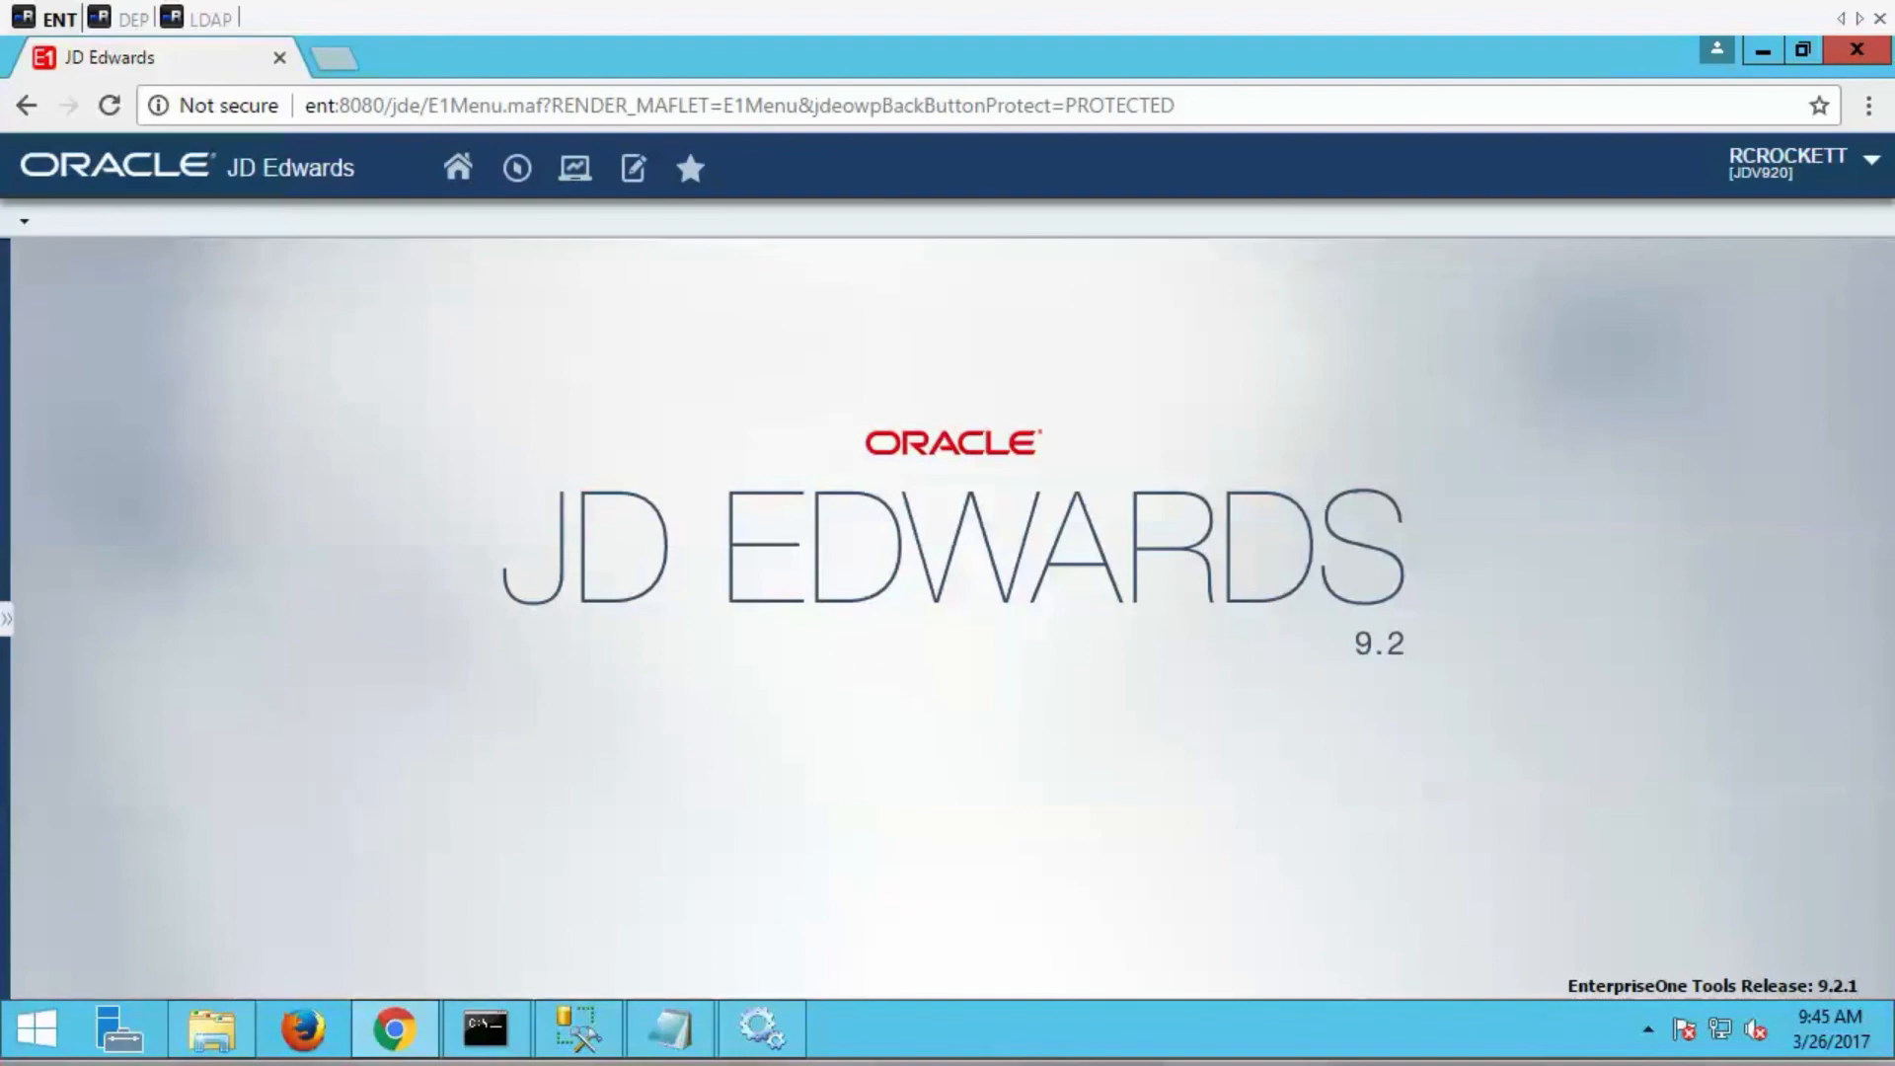
{"action": "mouse_move", "coordinate": [484, 1029]}
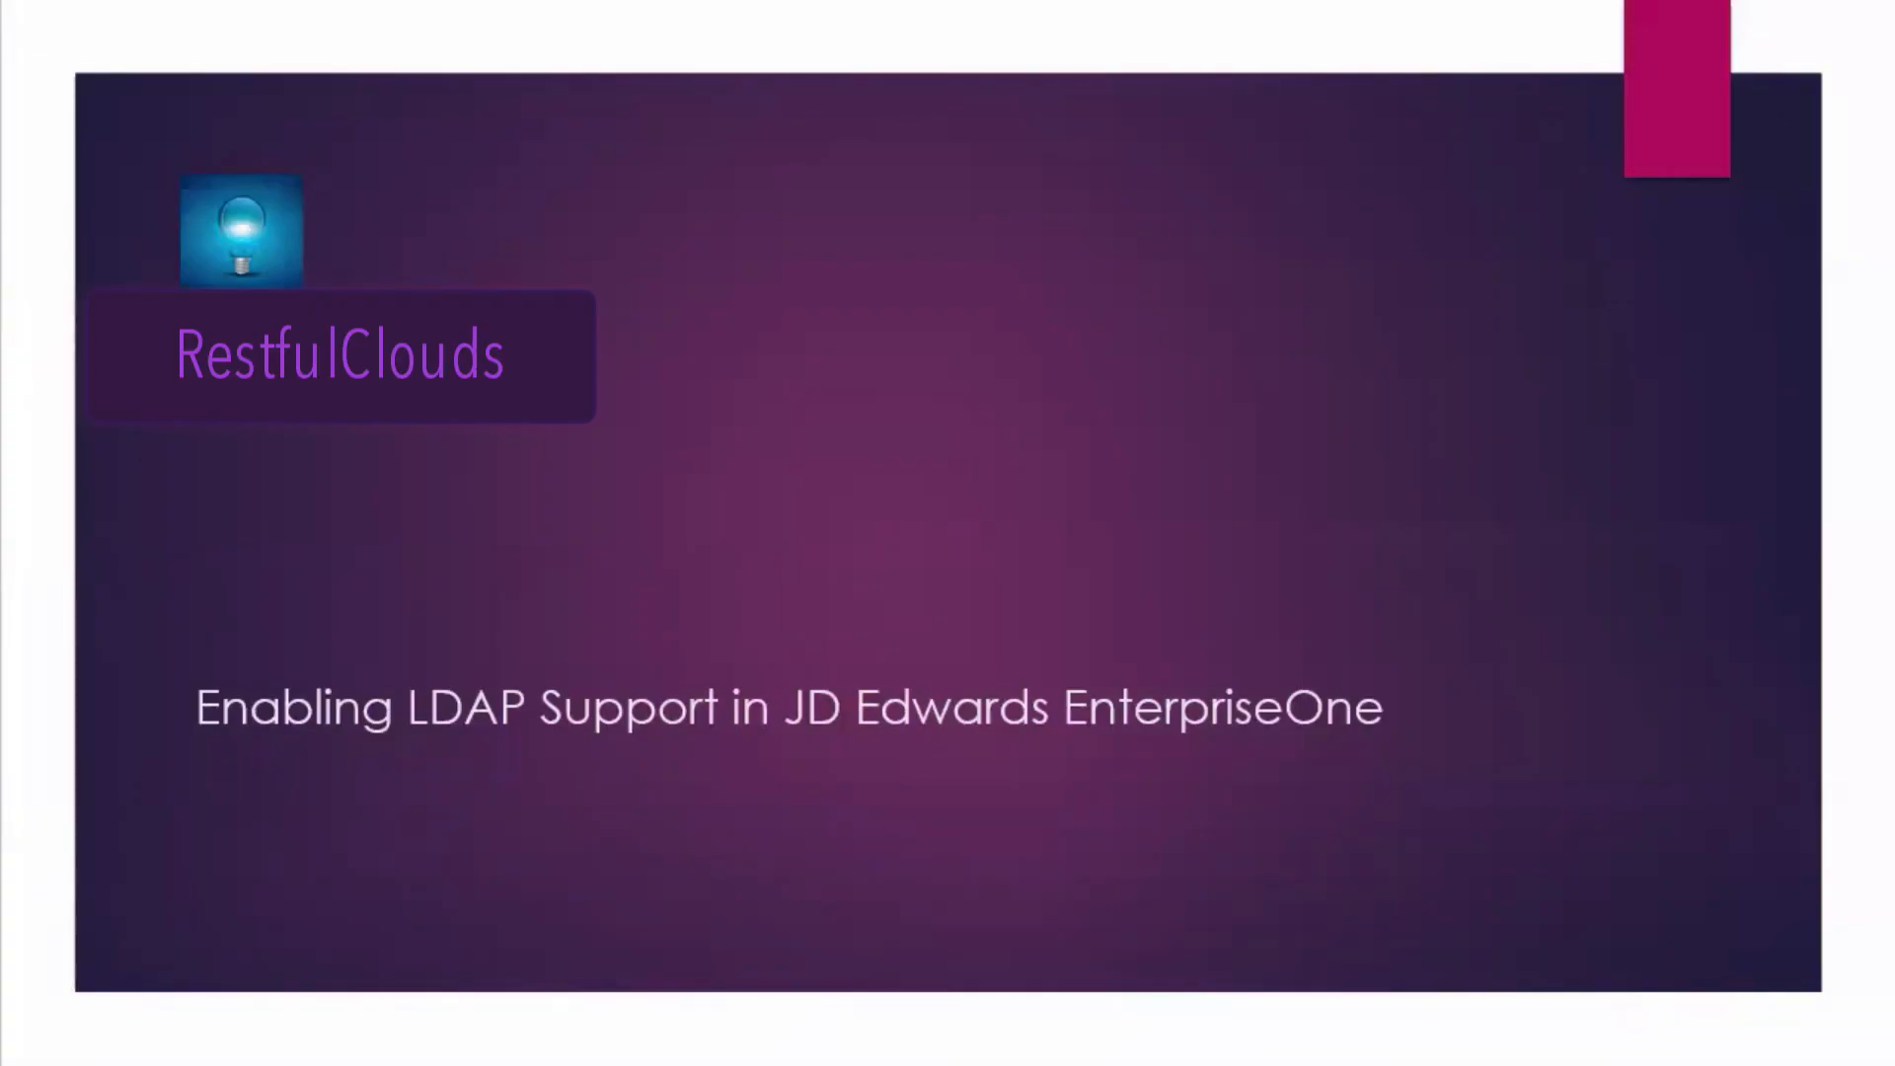